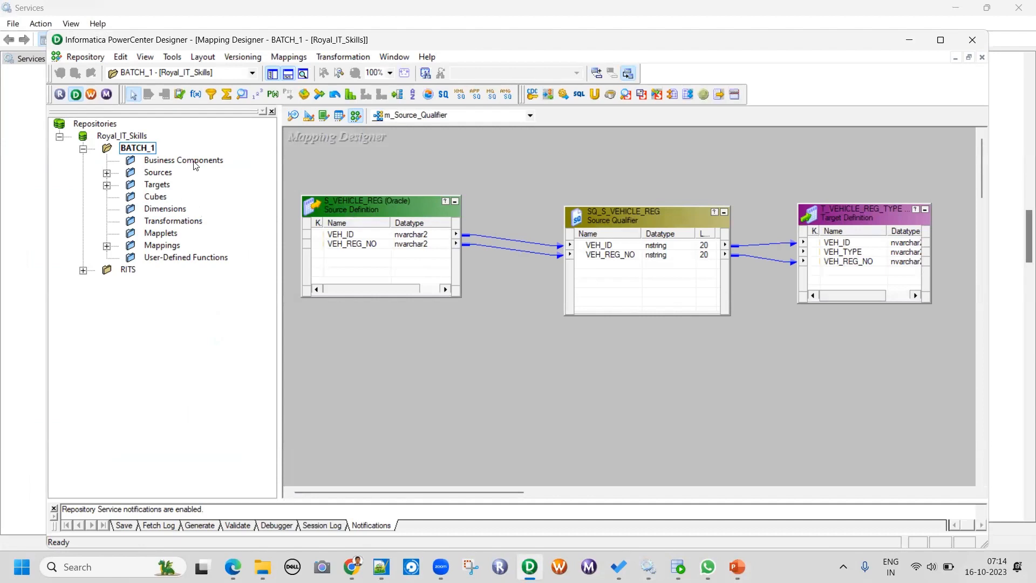
Switch to PowerPoint and open the SORT text file attached to the Sorting Data slide.
{"action": "left_click", "coordinate": [740, 564]}
{"action": "scroll", "coordinate": [16, 379], "scroll_direction": "down", "scroll_amount": 5}
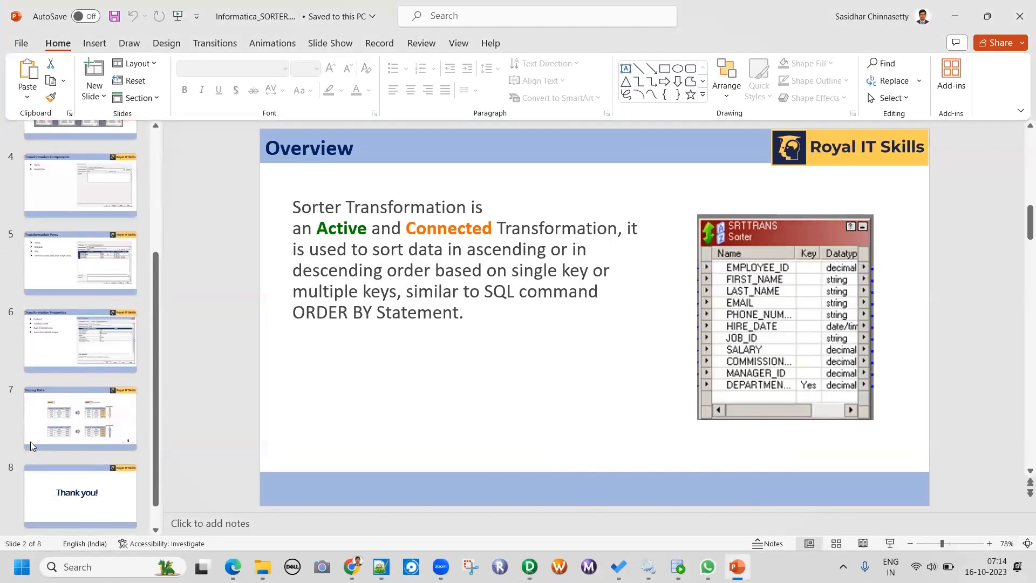
{"action": "left_click", "coordinate": [30, 439]}
{"action": "left_click", "coordinate": [878, 452]}
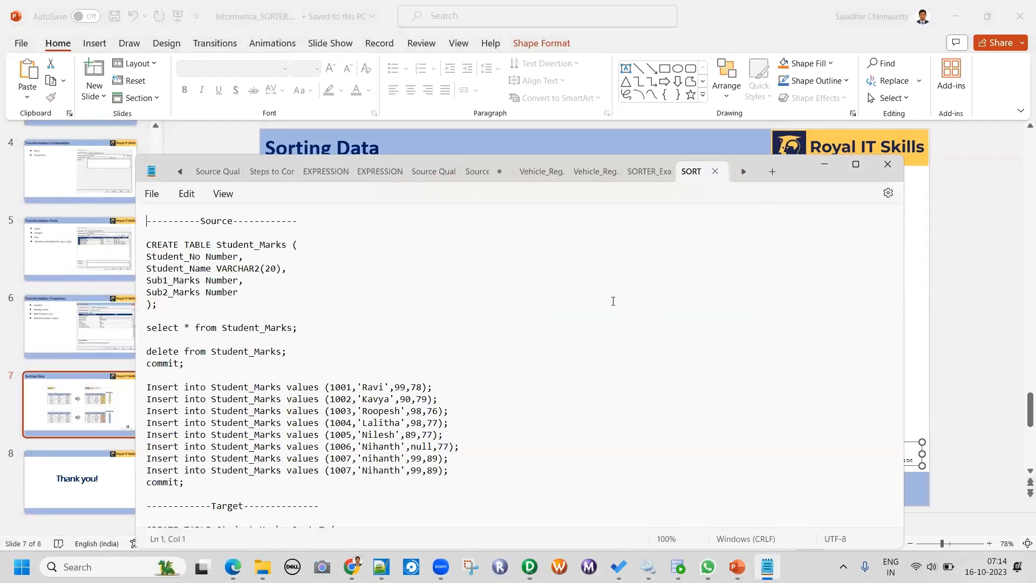
Examine the Source, Target and Scenarios sections of the SORT script.
{"action": "left_click", "coordinate": [417, 323]}
{"action": "scroll", "coordinate": [216, 310], "scroll_direction": "down", "scroll_amount": 2}
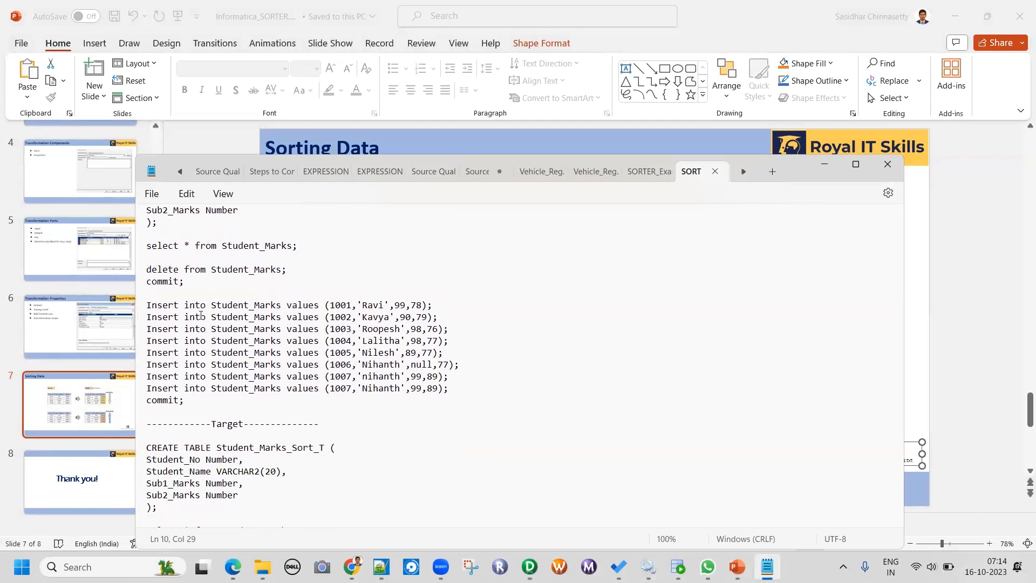
{"action": "scroll", "coordinate": [201, 316], "scroll_direction": "down", "scroll_amount": 3}
{"action": "scroll", "coordinate": [302, 258], "scroll_direction": "up", "scroll_amount": 1}
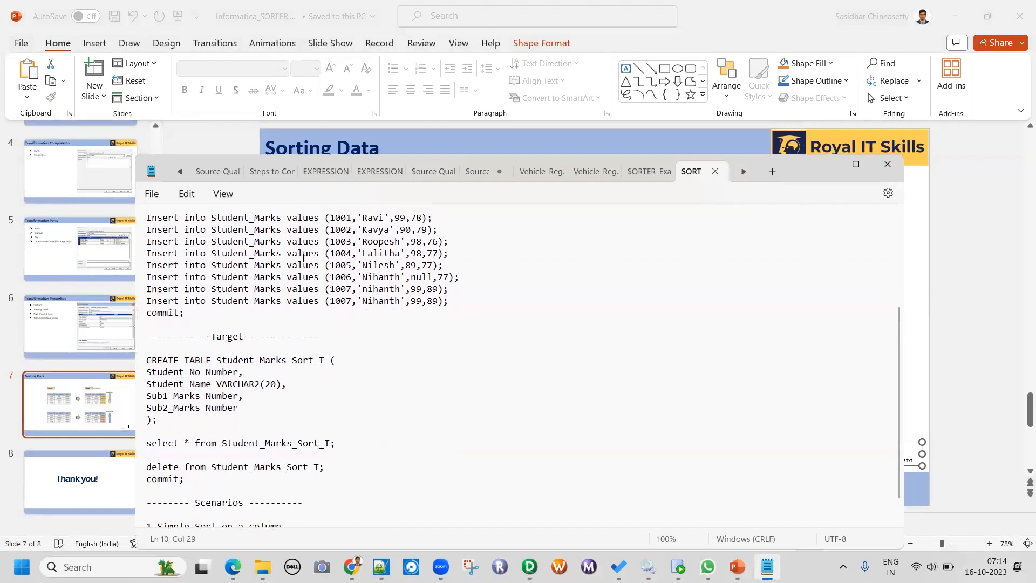
{"action": "scroll", "coordinate": [302, 258], "scroll_direction": "up", "scroll_amount": 1}
{"action": "scroll", "coordinate": [187, 332], "scroll_direction": "down", "scroll_amount": 3}
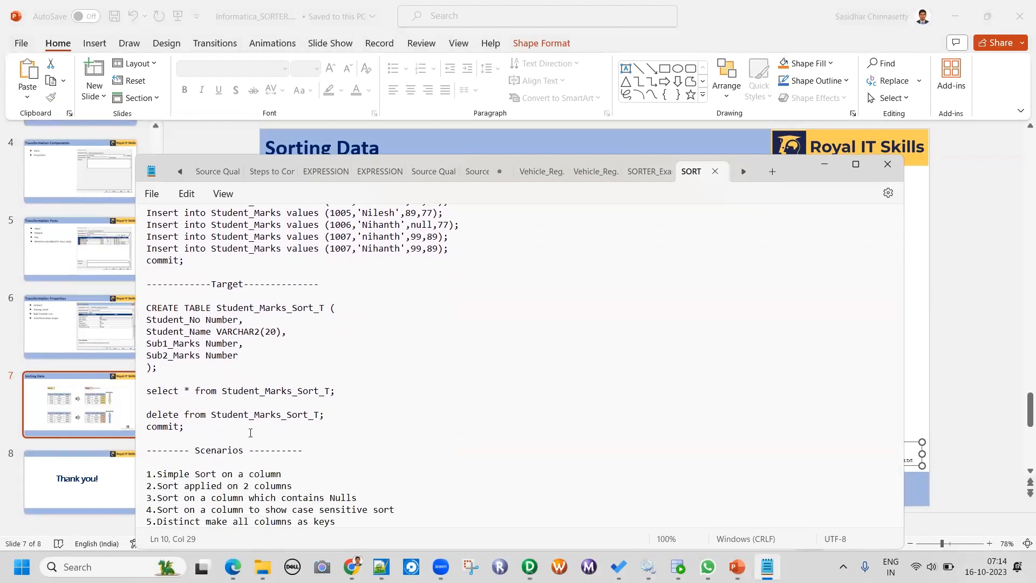
{"action": "scroll", "coordinate": [250, 433], "scroll_direction": "up", "scroll_amount": 6}
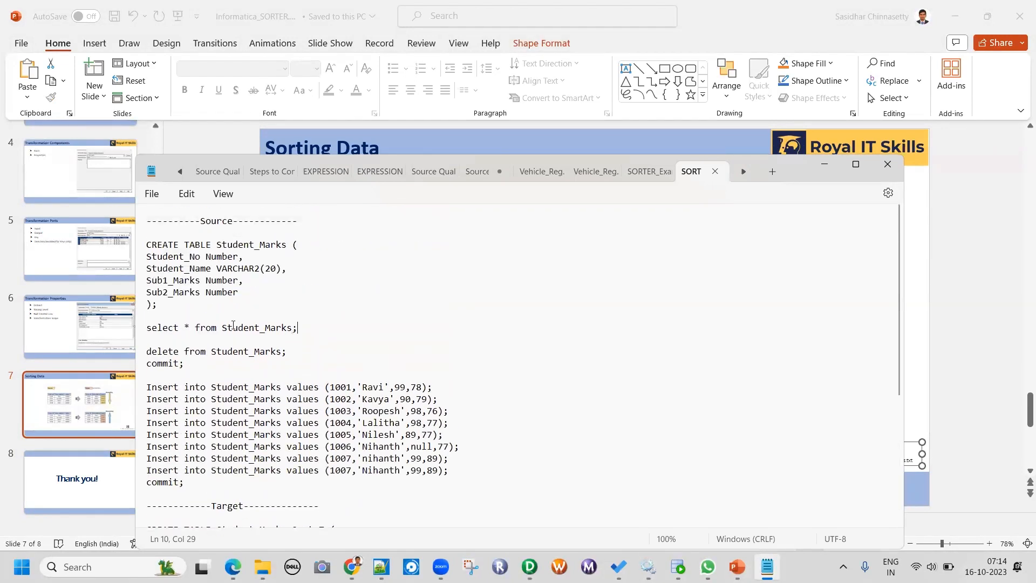
{"action": "scroll", "coordinate": [180, 338], "scroll_direction": "down", "scroll_amount": 6}
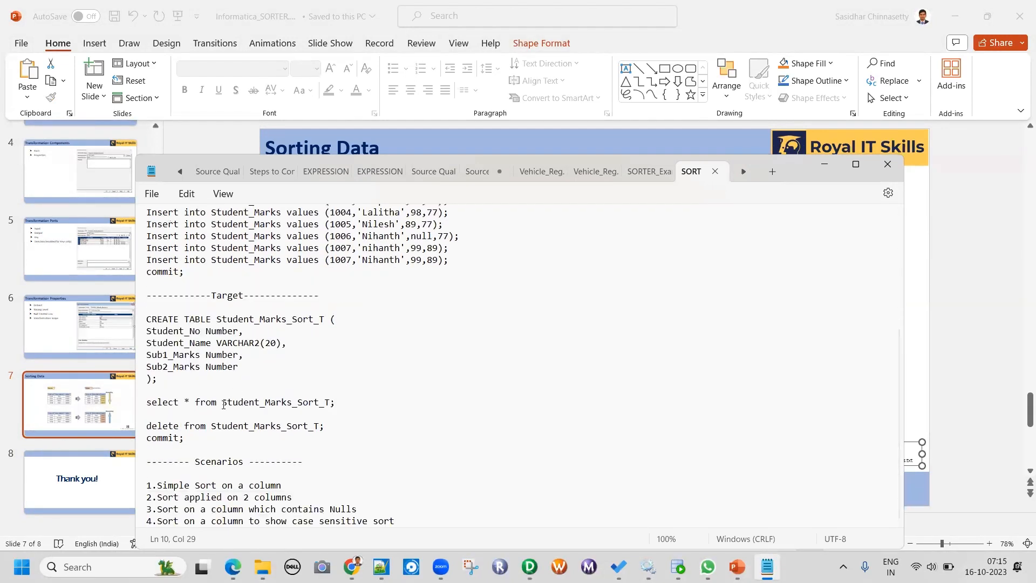
{"action": "scroll", "coordinate": [232, 306], "scroll_direction": "up", "scroll_amount": 6}
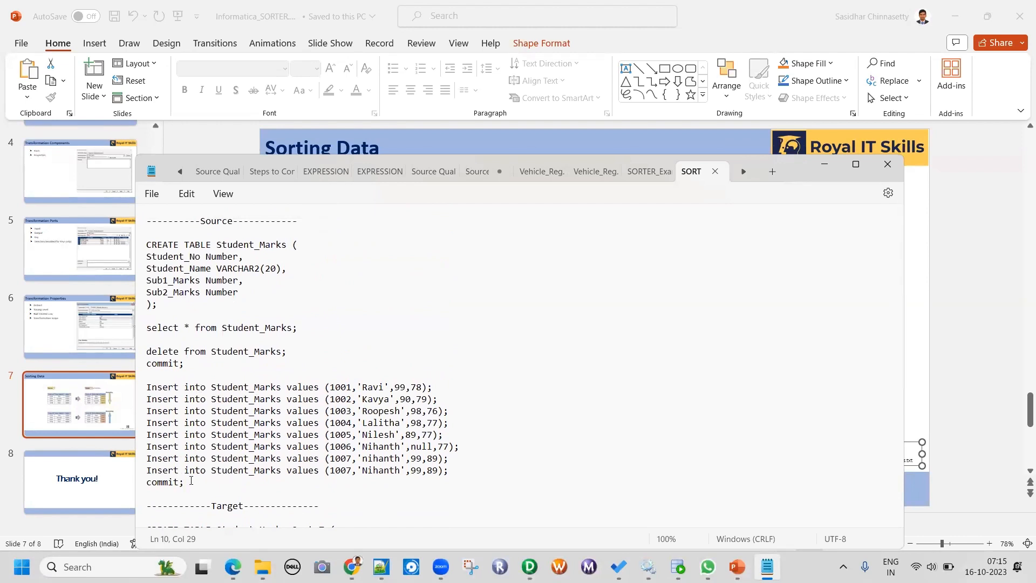
Select the script's Source block from CREATE TABLE through the final commit, and switch to source.sql in Oracle SQL Developer.
{"action": "left_click_drag", "start_coordinate": [186, 480], "coordinate": [125, 239]}
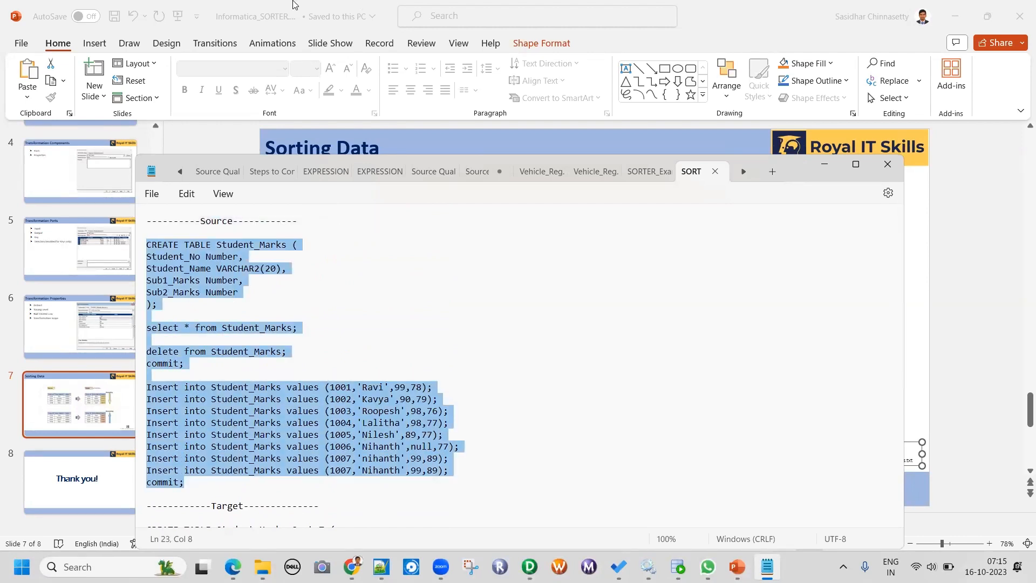
{"action": "left_click", "coordinate": [244, 10]}
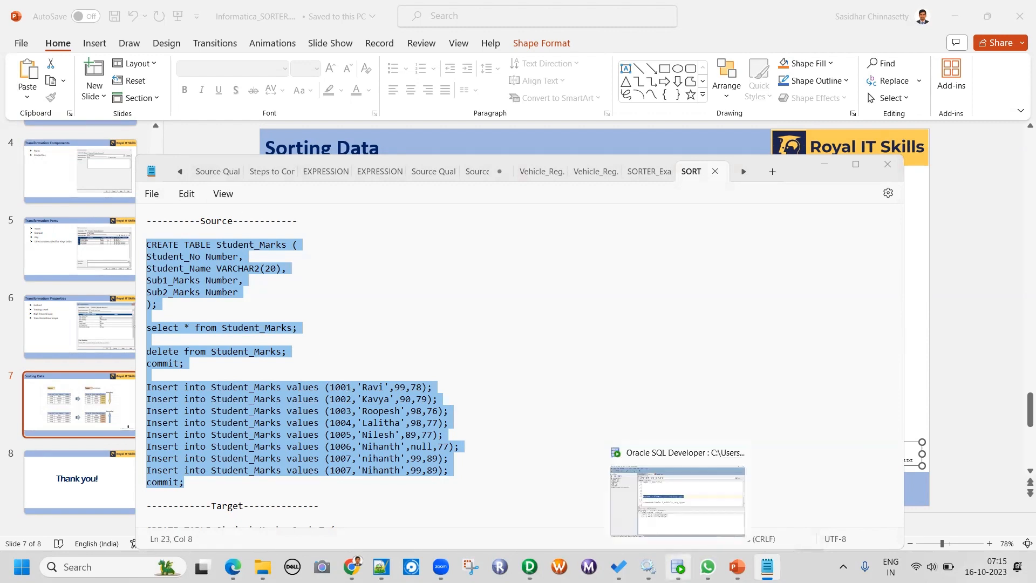
{"action": "left_click", "coordinate": [678, 567]}
{"action": "left_click", "coordinate": [243, 67]}
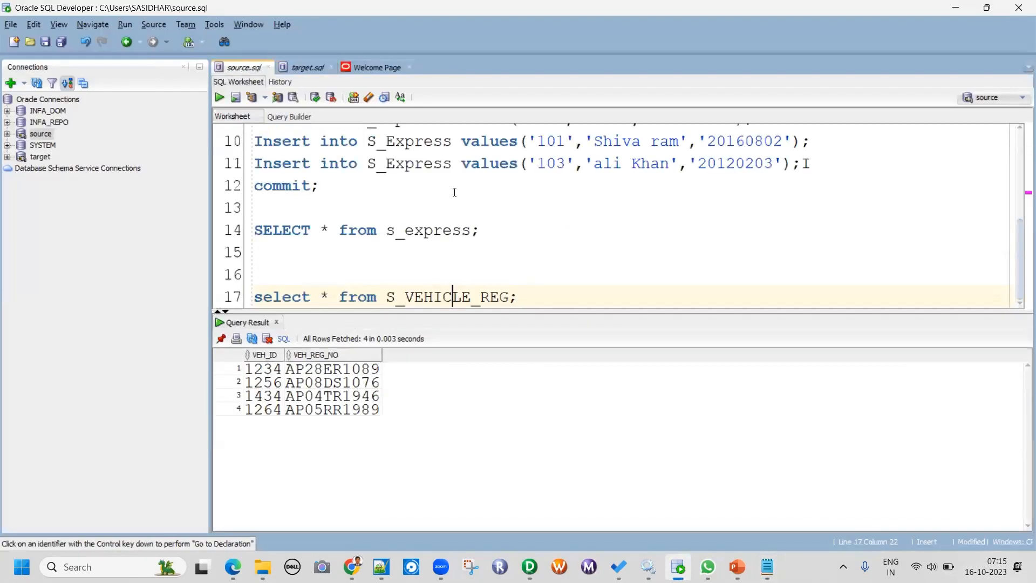
Add five blank lines below the S_VEHICLE_REG query in source.sql.
{"action": "left_click", "coordinate": [538, 306]}
{"action": "key", "text": "Return"}
{"action": "key", "text": "Return"}
{"action": "key", "text": "Return"}
{"action": "key", "text": "Return"}
{"action": "key", "text": "Return"}
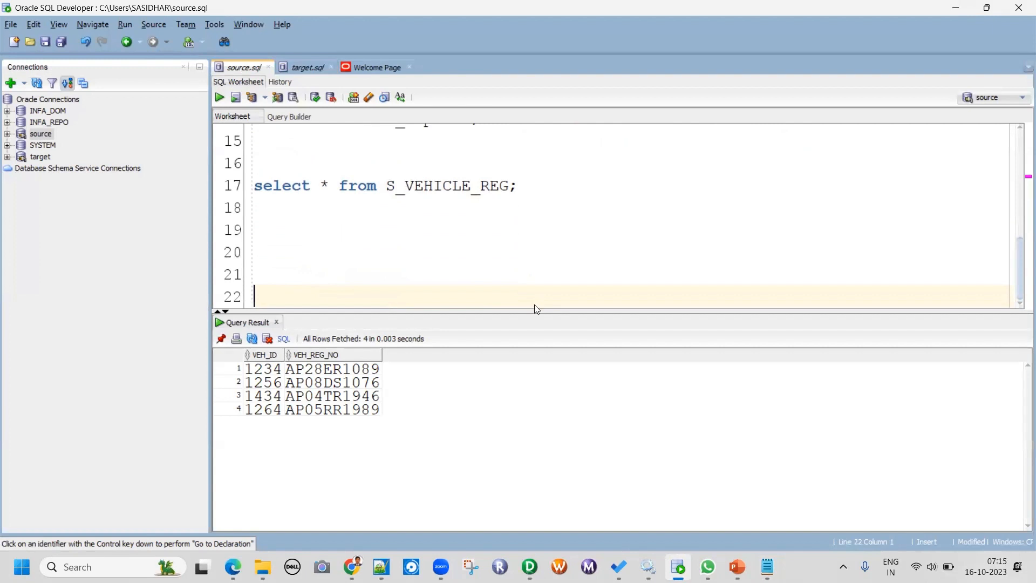
{"action": "right_click", "coordinate": [535, 305]}
{"action": "left_click", "coordinate": [290, 261]}
{"action": "key", "text": "ctrl+v"}
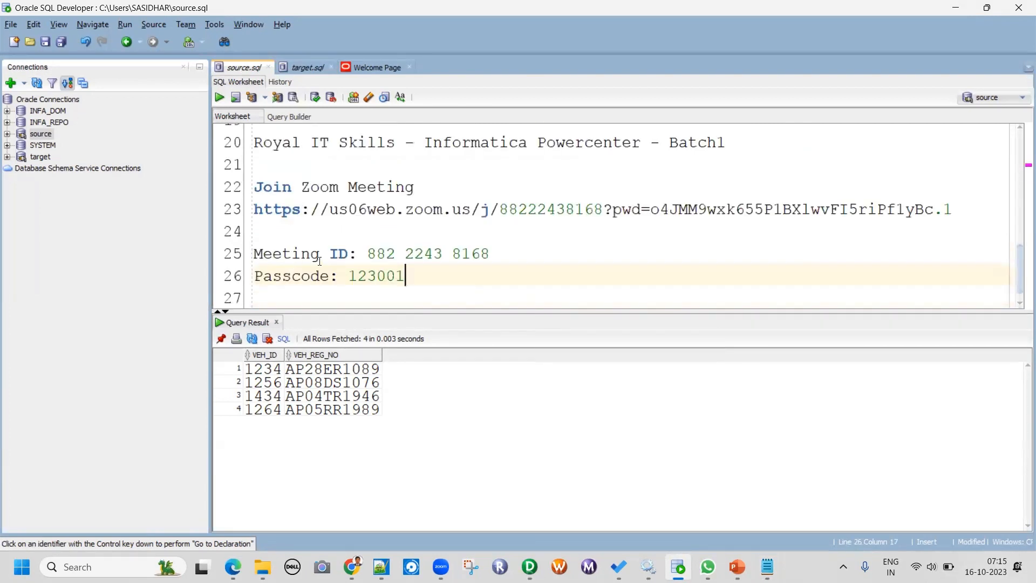
{"action": "key", "text": "ctrl+z"}
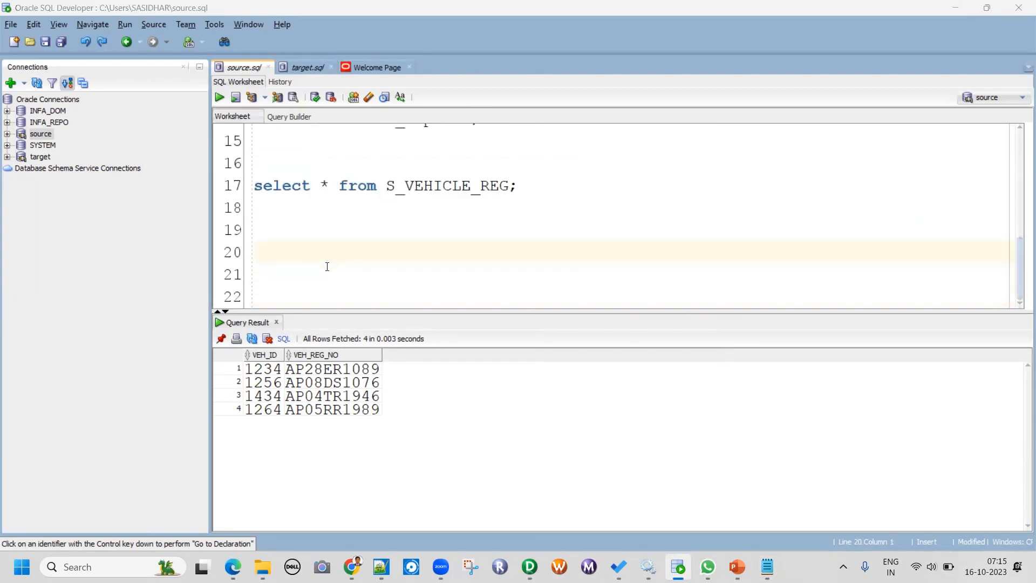
Copy the selected Source block from the SORT script in Notepad and paste it below the S_VEHICLE_REG query in source.sql.
{"action": "key", "text": "alt+Tab"}
{"action": "key", "text": "Tab"}
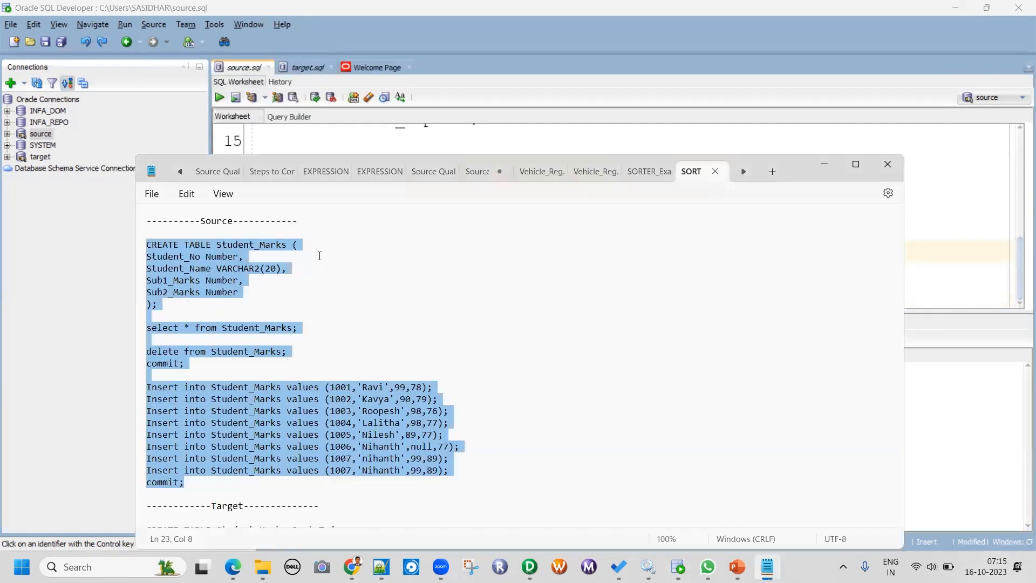
{"action": "key", "text": "alt+Tab"}
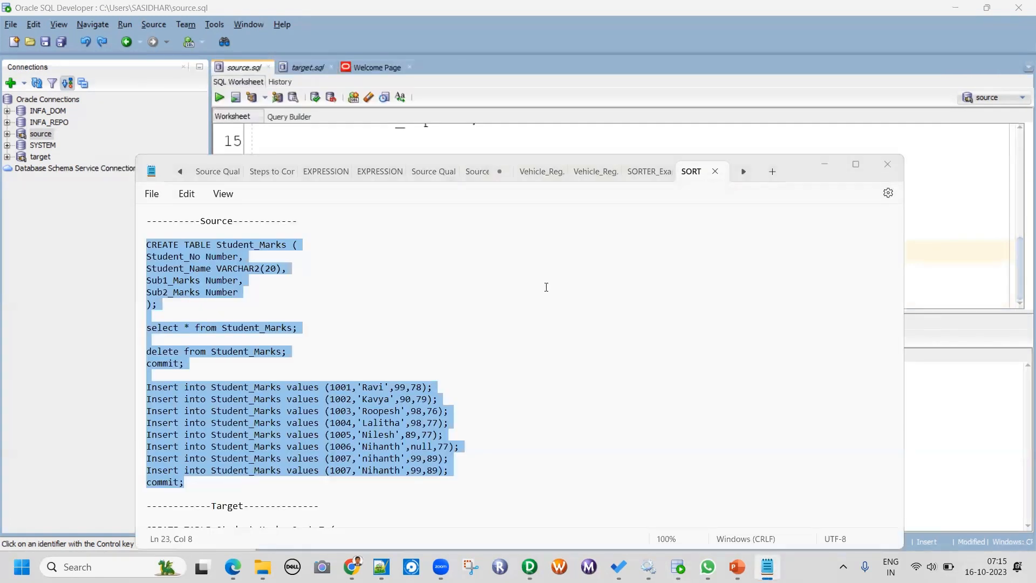
{"action": "key", "text": "alt+Tab"}
{"action": "key", "text": "alt+Tab"}
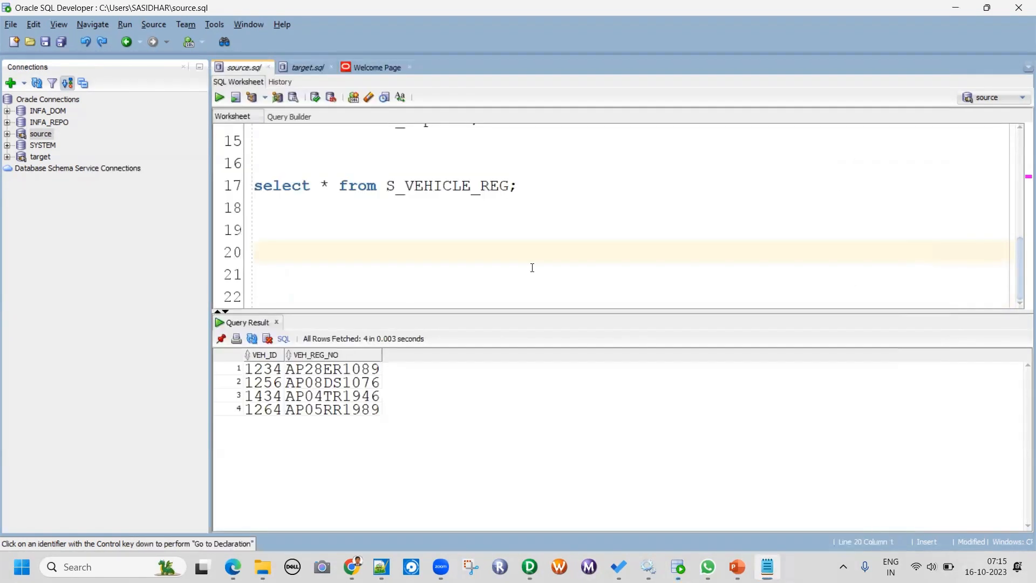
{"action": "left_click", "coordinate": [318, 259]}
{"action": "key", "text": "ctrl+v"}
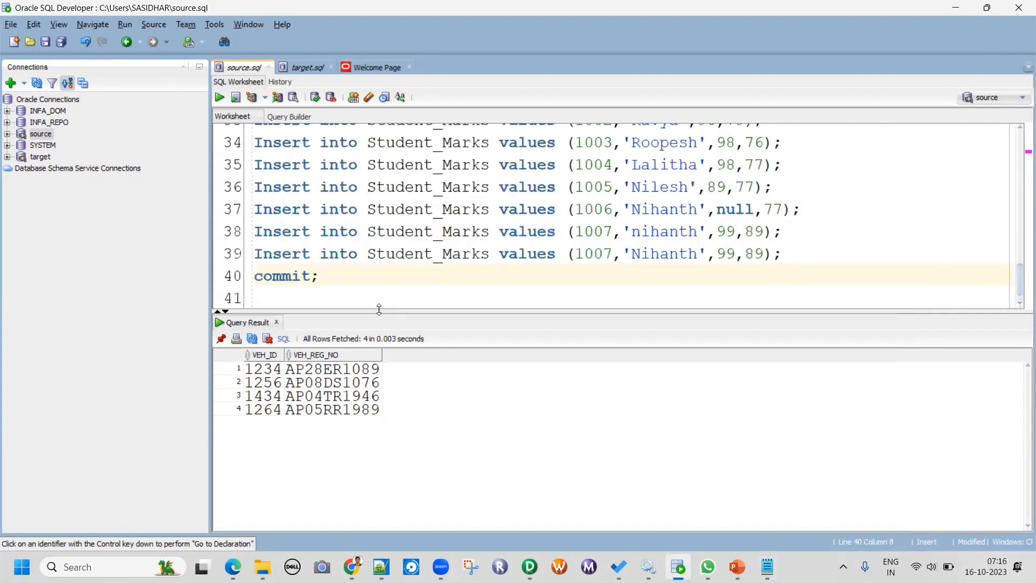
Enlarge the worksheet area and run only the CREATE TABLE Student_Marks statement.
{"action": "left_click_drag", "start_coordinate": [379, 309], "coordinate": [379, 351]}
{"action": "scroll", "coordinate": [369, 257], "scroll_direction": "up", "scroll_amount": 3}
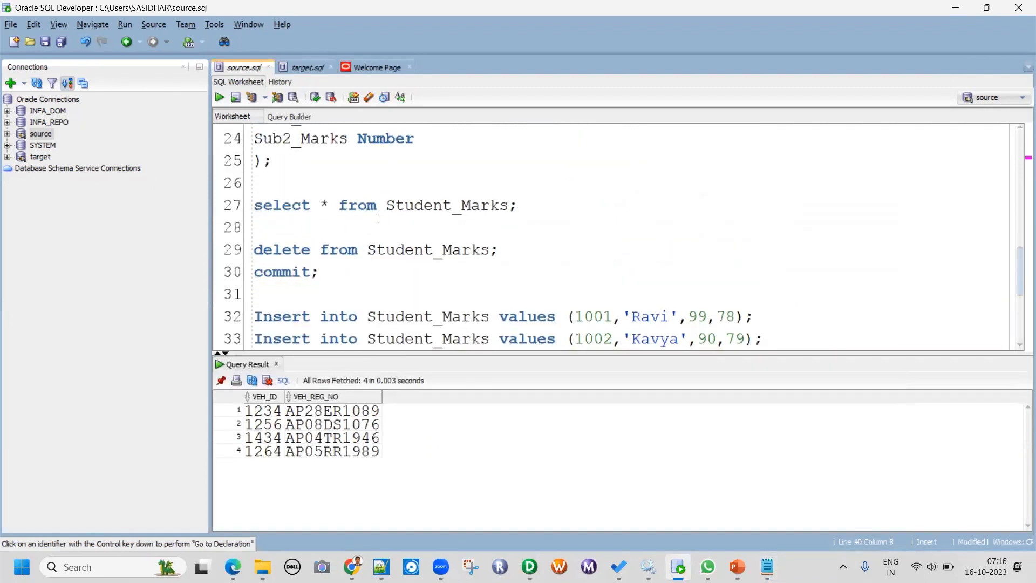
{"action": "scroll", "coordinate": [378, 219], "scroll_direction": "down", "scroll_amount": 3}
{"action": "scroll", "coordinate": [357, 227], "scroll_direction": "up", "scroll_amount": 4}
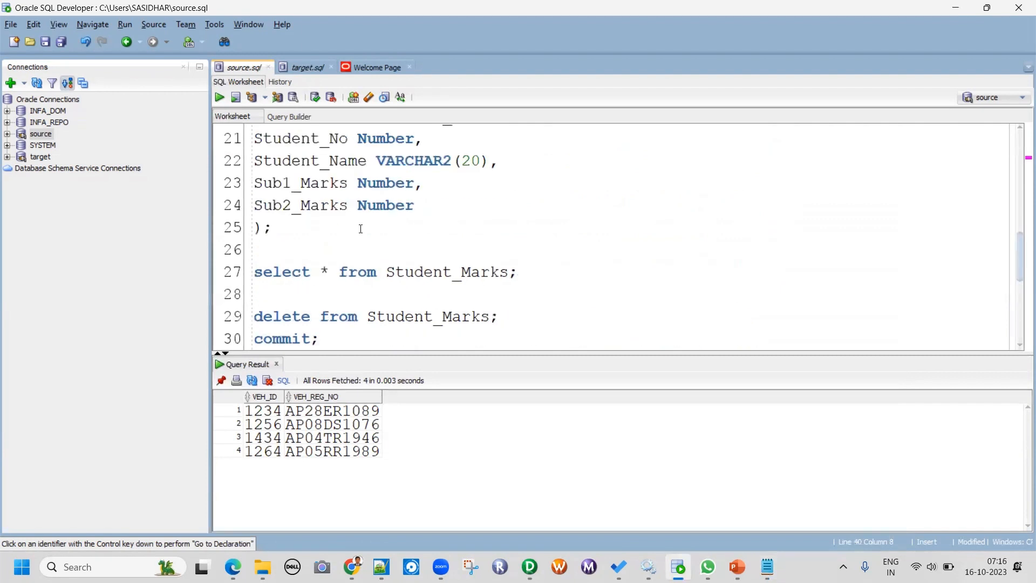
{"action": "scroll", "coordinate": [360, 228], "scroll_direction": "up", "scroll_amount": 1}
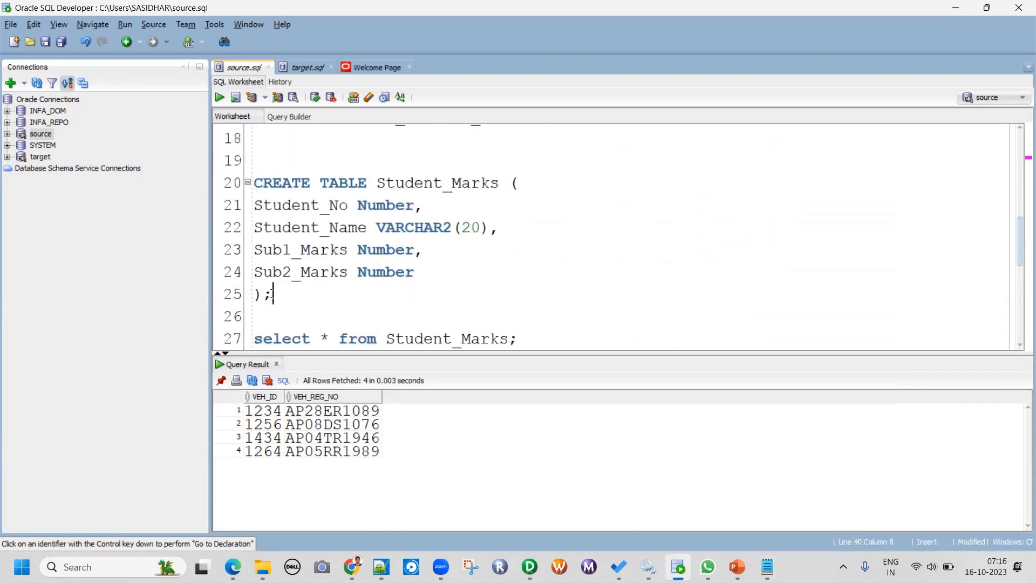
{"action": "left_click_drag", "start_coordinate": [272, 295], "coordinate": [243, 188]}
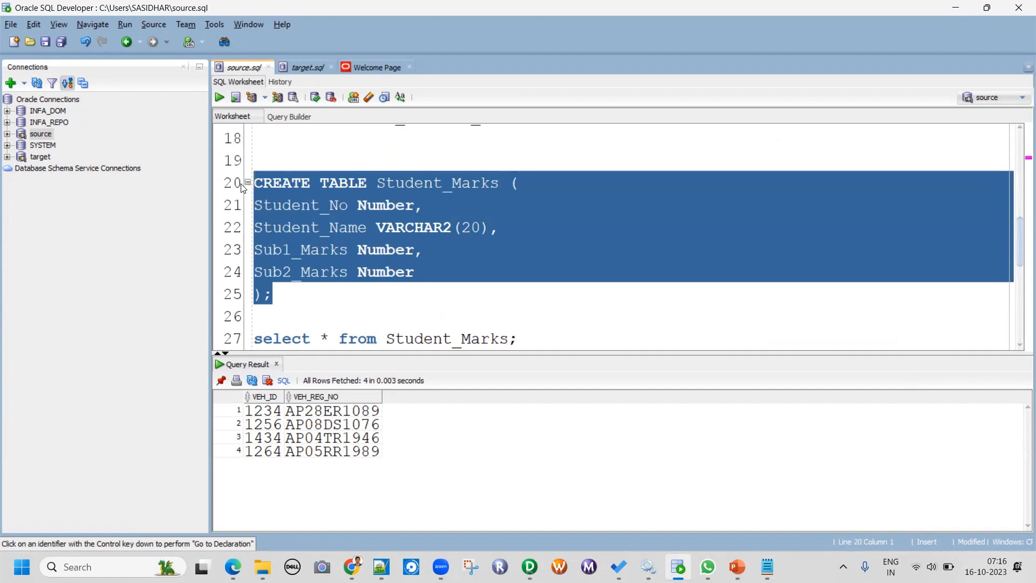
{"action": "left_click", "coordinate": [219, 98]}
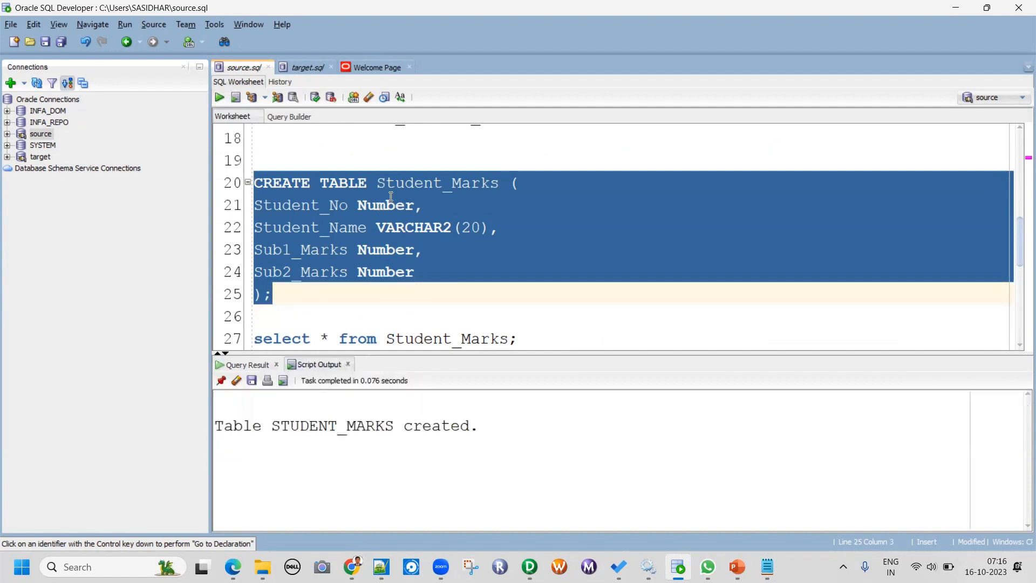
Review the Student_Marks table definition and run the query select * from Student_Marks.
{"action": "left_click", "coordinate": [433, 186]}
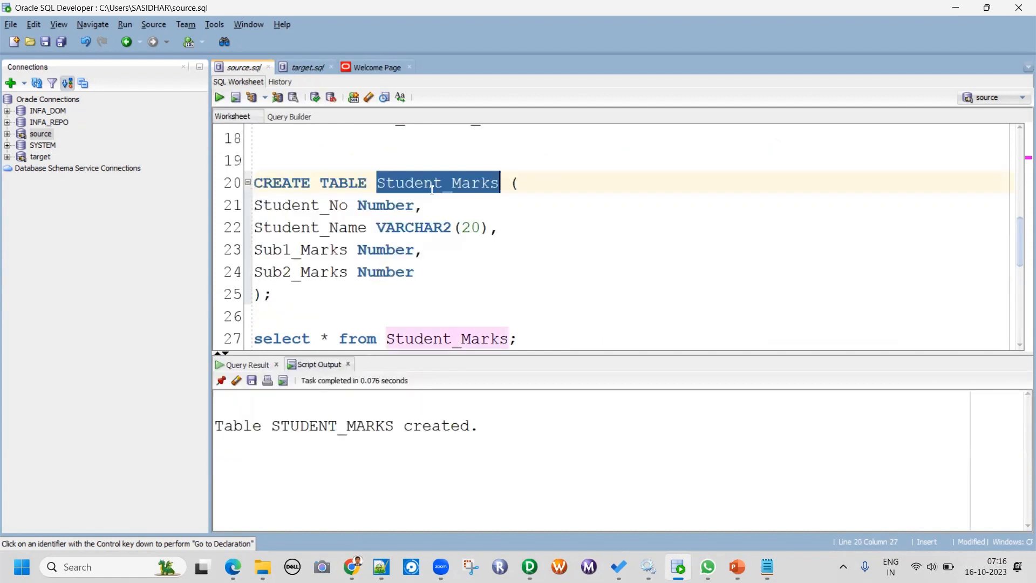
{"action": "left_click_drag", "start_coordinate": [273, 294], "coordinate": [242, 183]}
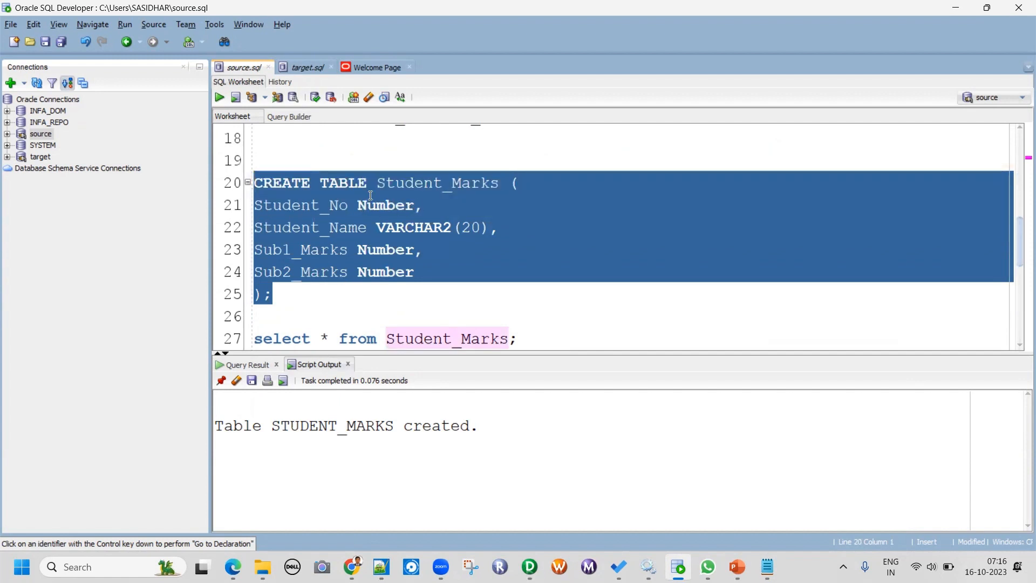
{"action": "left_click", "coordinate": [287, 294]}
{"action": "scroll", "coordinate": [310, 217], "scroll_direction": "down", "scroll_amount": 2}
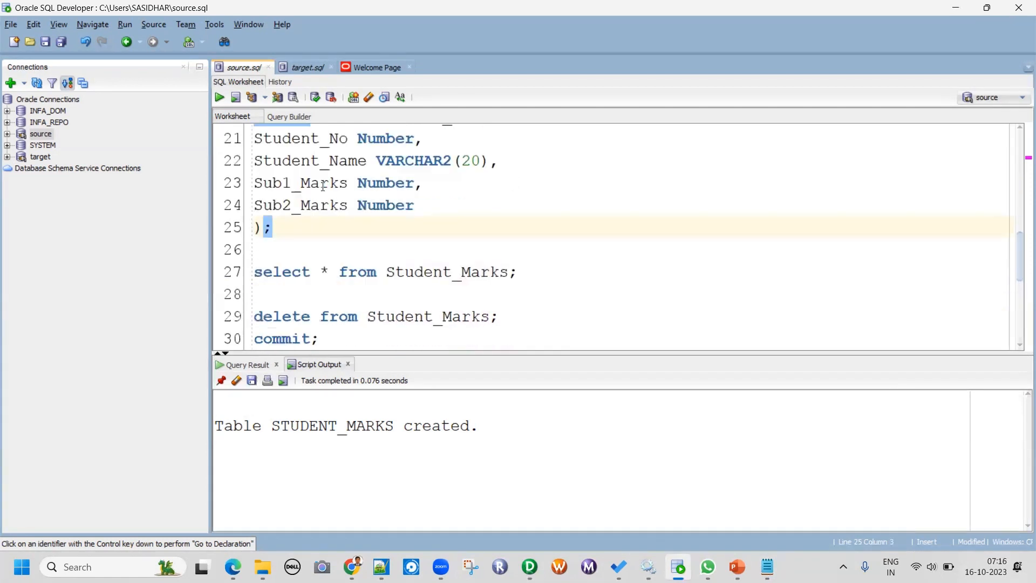
{"action": "left_click_drag", "start_coordinate": [519, 204], "coordinate": [261, 209]}
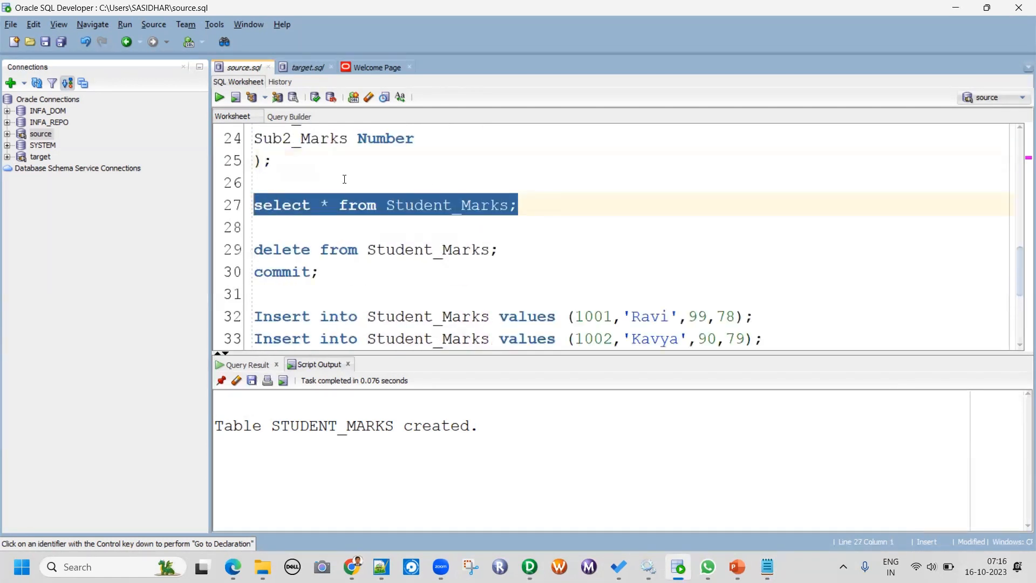
{"action": "left_click", "coordinate": [219, 98]}
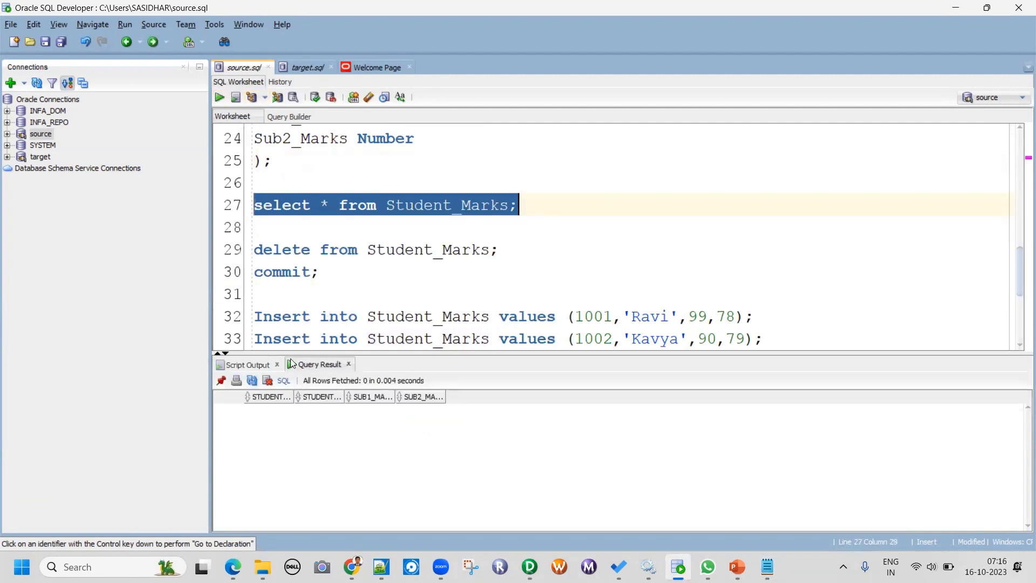
Enlarge the worksheet area again and select all eight Student_Marks insert statements, leaving out the commit.
{"action": "scroll", "coordinate": [339, 269], "scroll_direction": "down", "scroll_amount": 3}
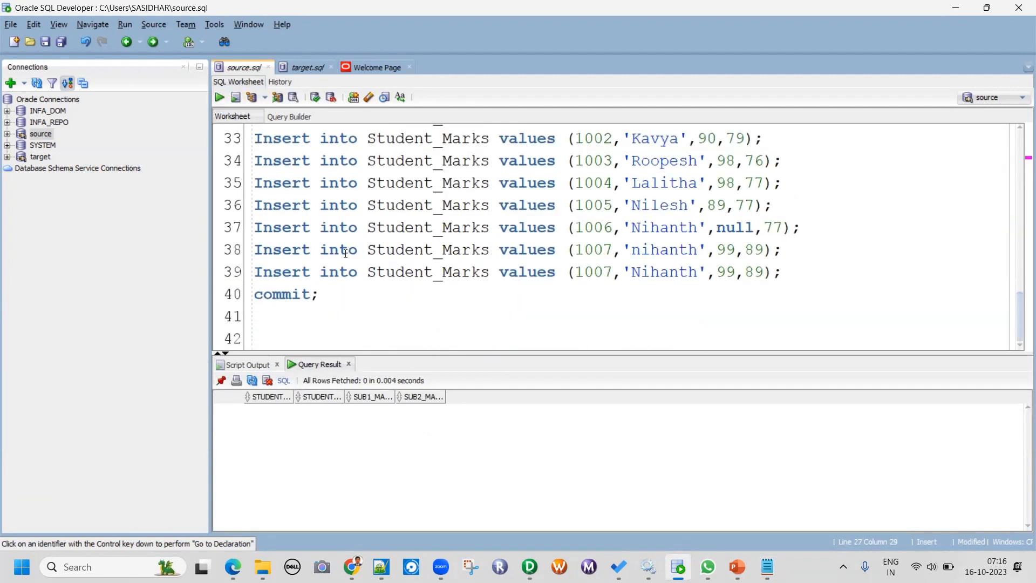
{"action": "scroll", "coordinate": [686, 196], "scroll_direction": "up", "scroll_amount": 1}
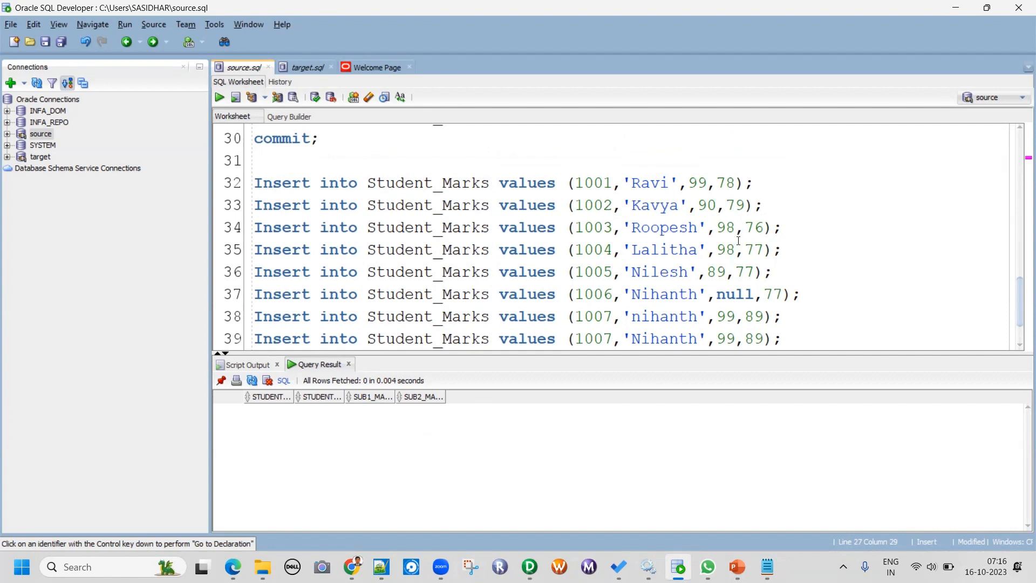
{"action": "left_click_drag", "start_coordinate": [615, 354], "coordinate": [615, 395]}
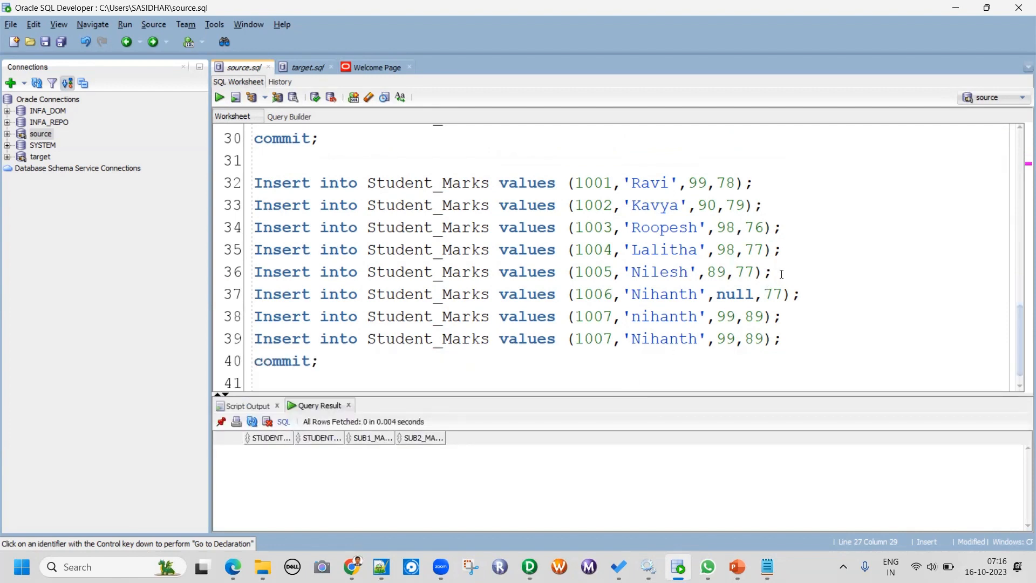
{"action": "left_click_drag", "start_coordinate": [777, 272], "coordinate": [220, 183]}
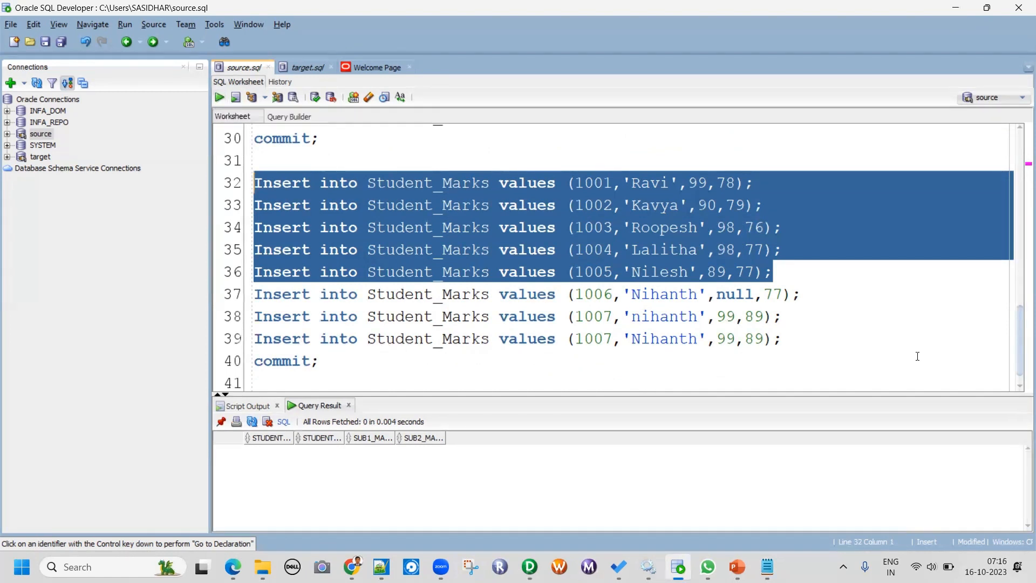
{"action": "left_click", "coordinate": [785, 338]}
{"action": "left_click_drag", "start_coordinate": [785, 338], "coordinate": [254, 183]}
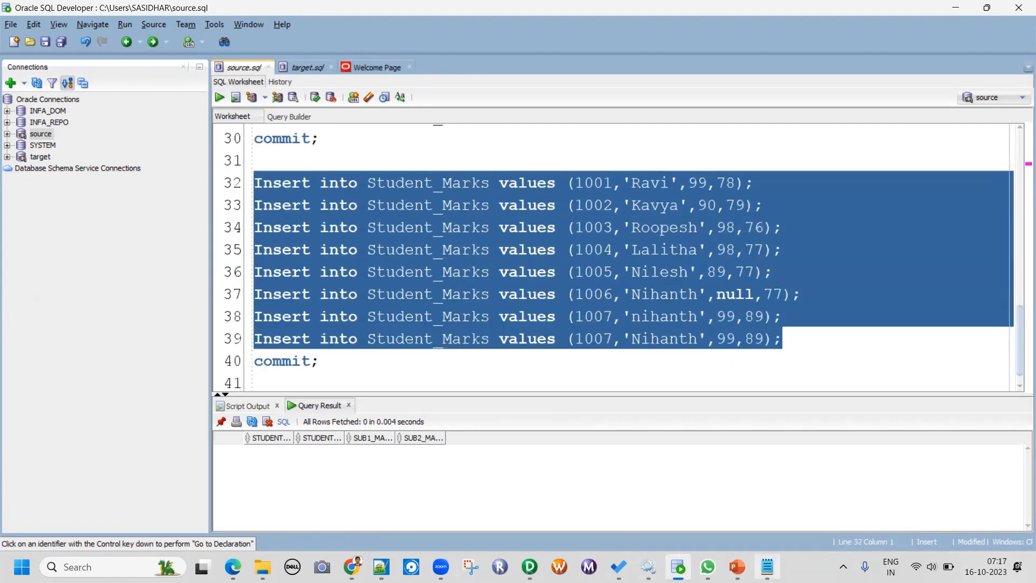
Switch back to the SORT script in Notepad and review its Scenarios list.
{"action": "left_click", "coordinate": [766, 566]}
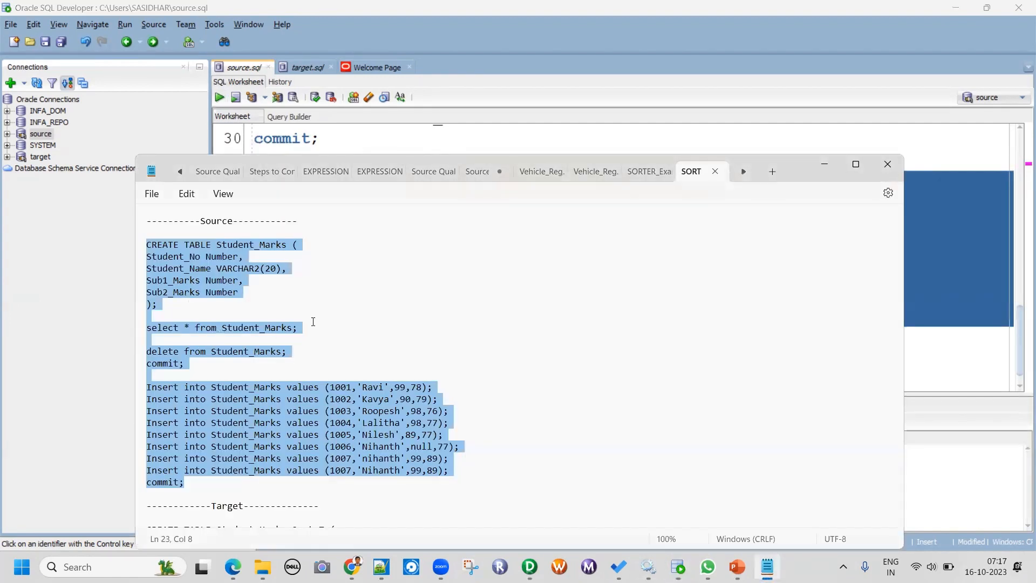
{"action": "left_click", "coordinate": [313, 322]}
{"action": "scroll", "coordinate": [296, 427], "scroll_direction": "down", "scroll_amount": 6}
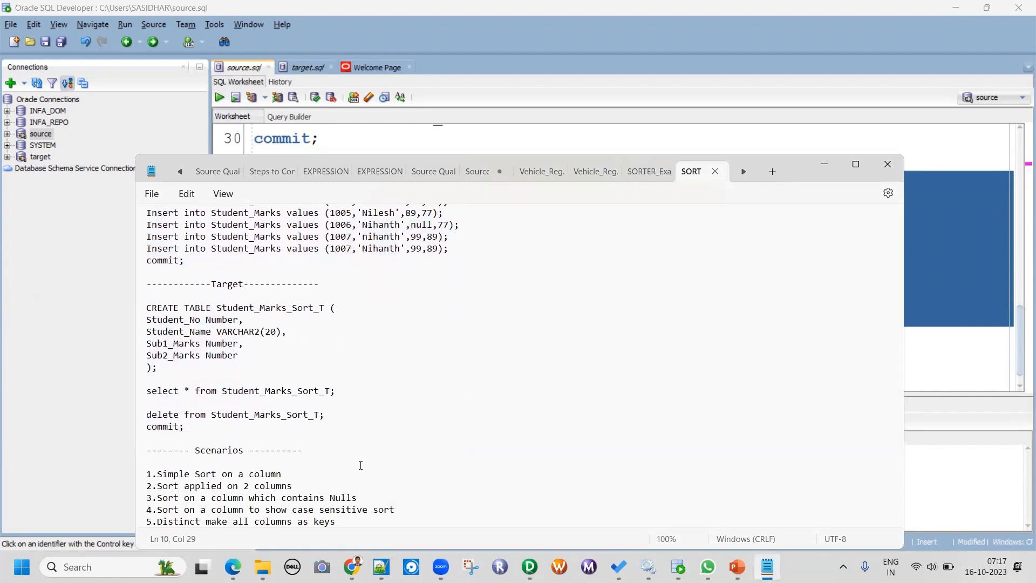
Return to Oracle SQL Developer and run the eight Student_Marks insert statements together with the commit.
{"action": "left_click", "coordinate": [826, 164]}
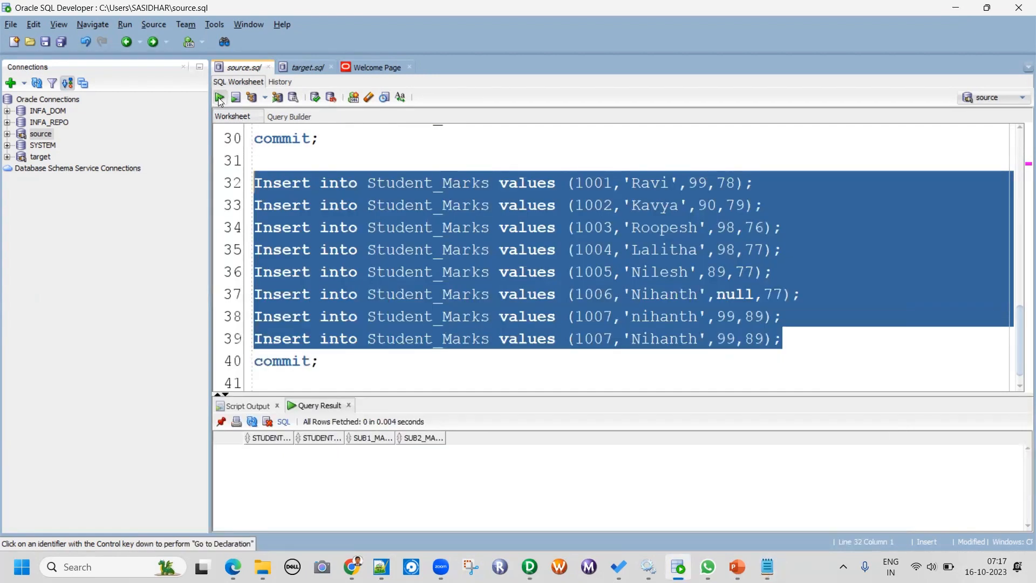
{"action": "left_click_drag", "start_coordinate": [327, 359], "coordinate": [255, 181]}
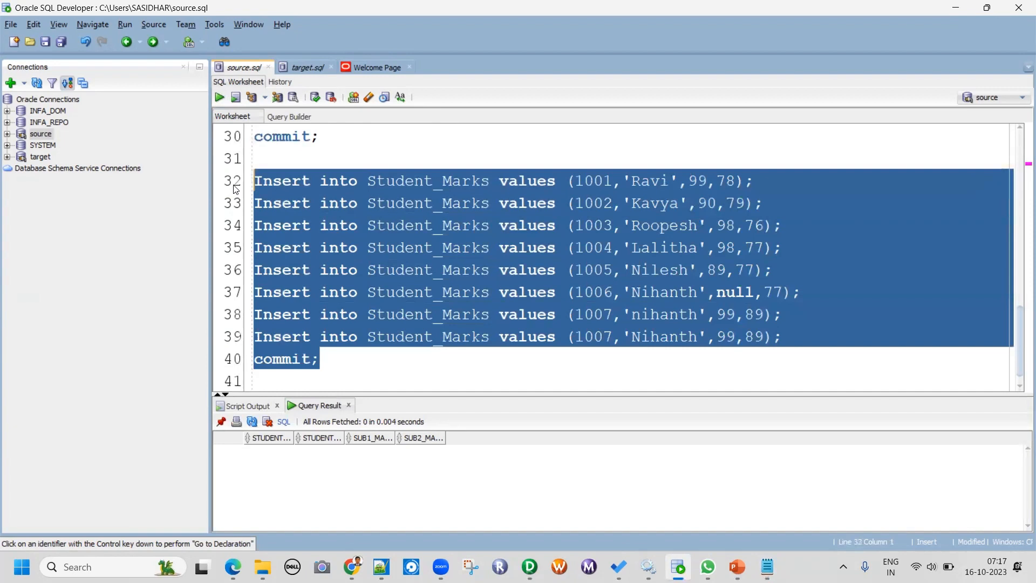
{"action": "left_click", "coordinate": [218, 98]}
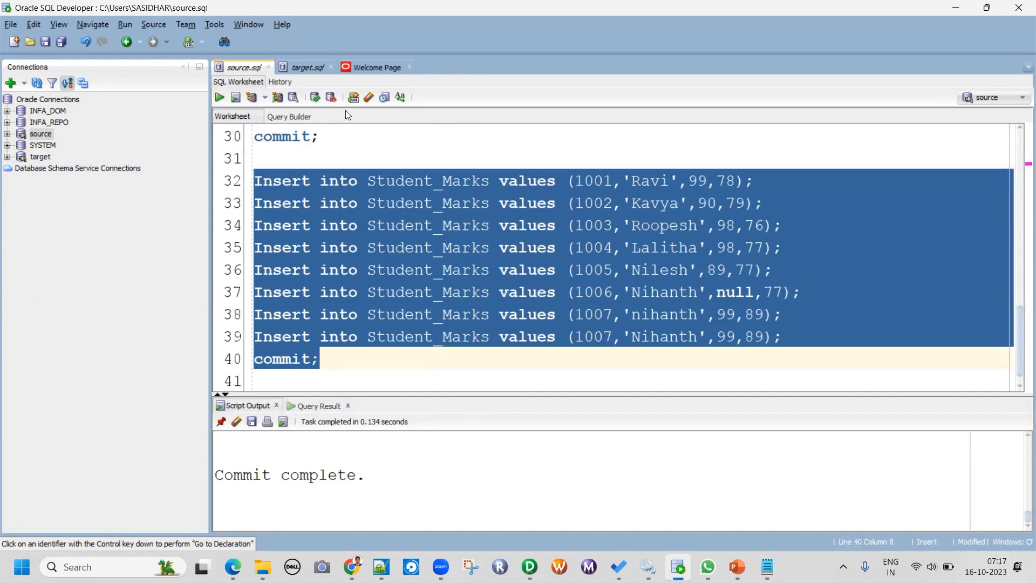
Run only the query select * from Student_Marks and enlarge the results area to examine the inserted rows.
{"action": "left_click", "coordinate": [335, 134]}
{"action": "scroll", "coordinate": [378, 172], "scroll_direction": "up", "scroll_amount": 1}
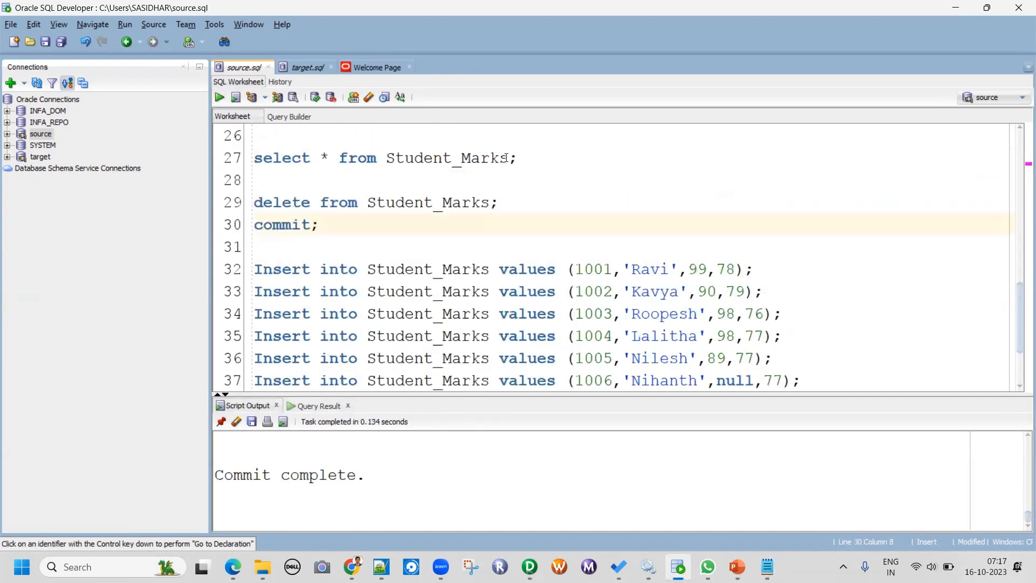
{"action": "left_click_drag", "start_coordinate": [523, 157], "coordinate": [253, 157]}
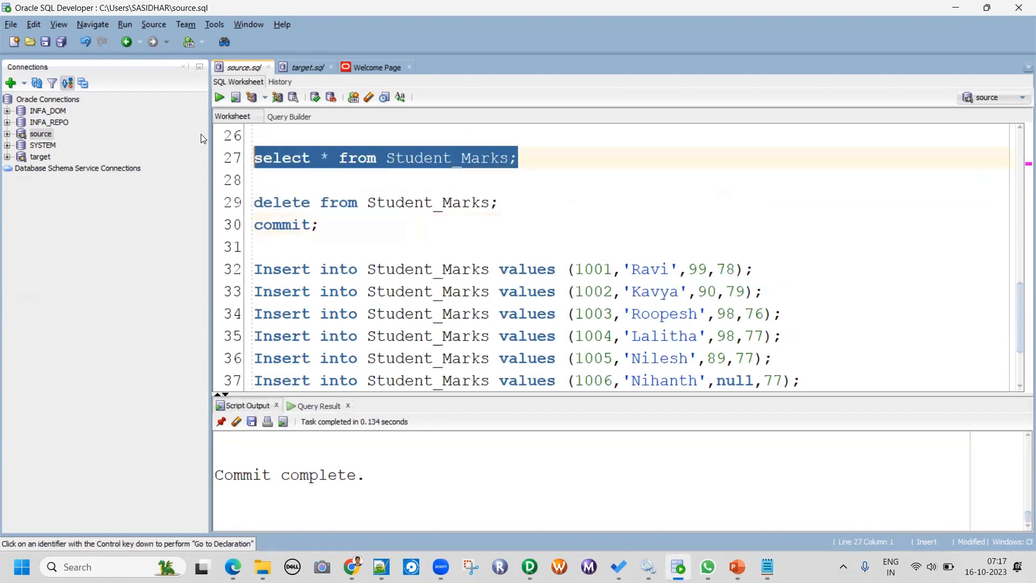
{"action": "left_click", "coordinate": [217, 98]}
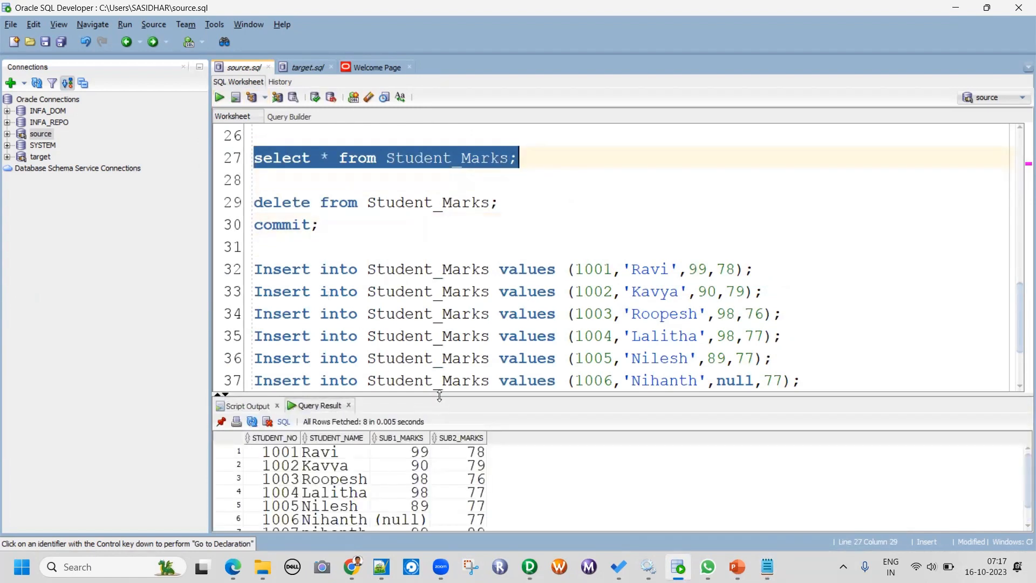
{"action": "left_click_drag", "start_coordinate": [448, 319], "coordinate": [431, 184]}
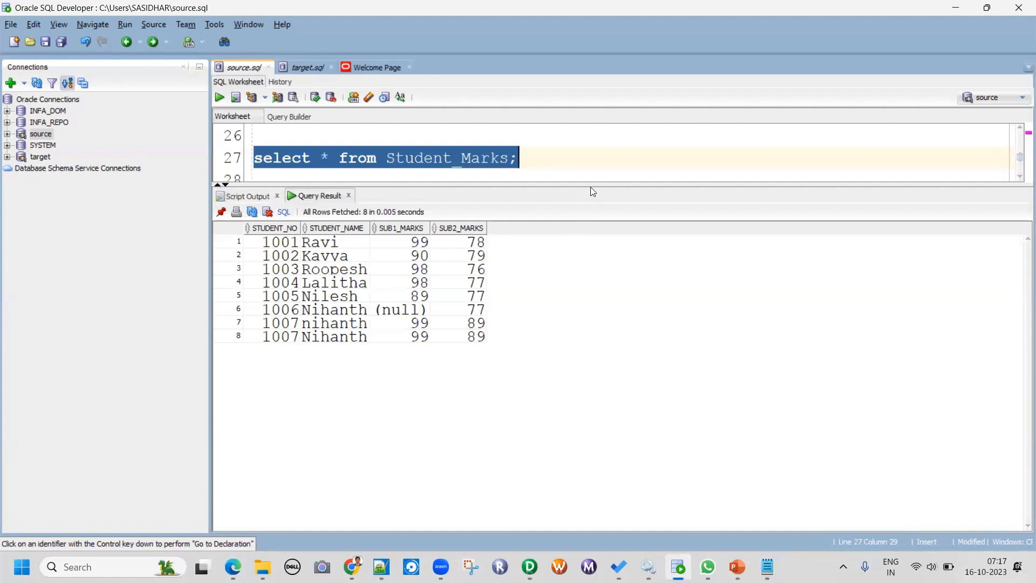
{"action": "left_click_drag", "start_coordinate": [591, 182], "coordinate": [610, 284]}
{"action": "scroll", "coordinate": [495, 212], "scroll_direction": "down", "scroll_amount": 4}
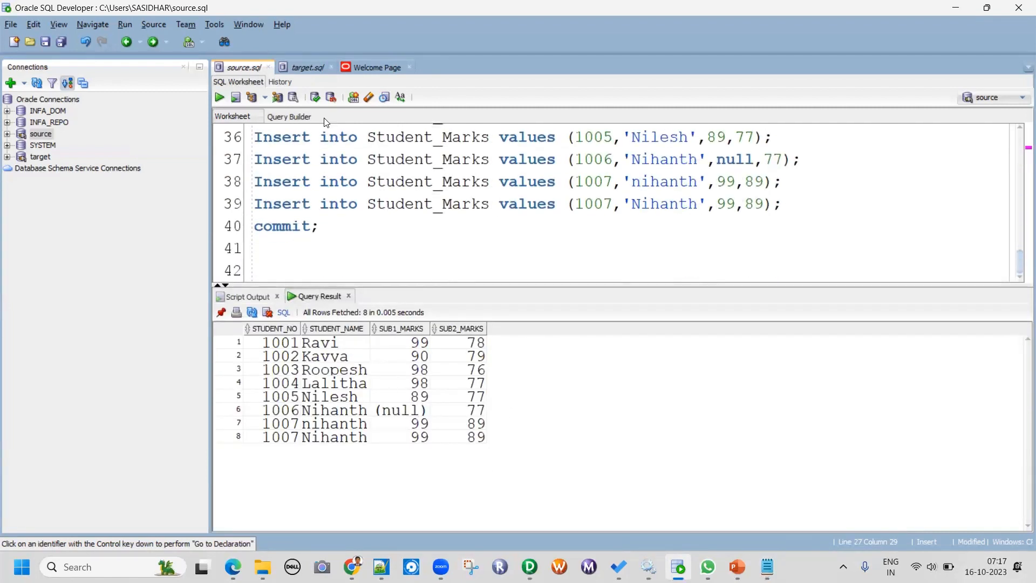
Open the target.sql worksheet and add blank lines after the truncate table t_vehicle_reg_type statement.
{"action": "left_click", "coordinate": [304, 70]}
{"action": "left_click", "coordinate": [601, 286]}
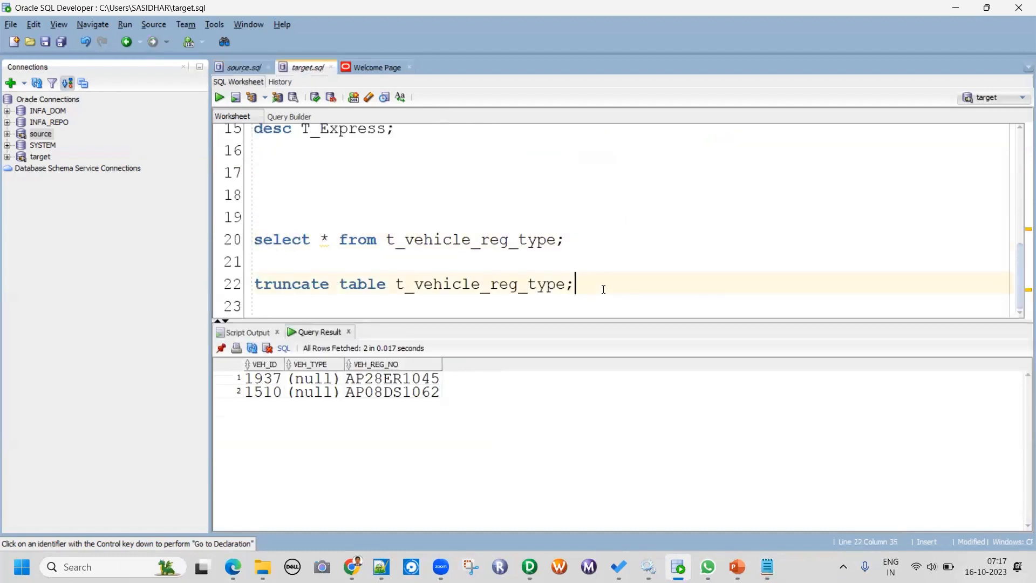
{"action": "key", "text": "Return"}
{"action": "key", "text": "Return"}
{"action": "key", "text": "Return"}
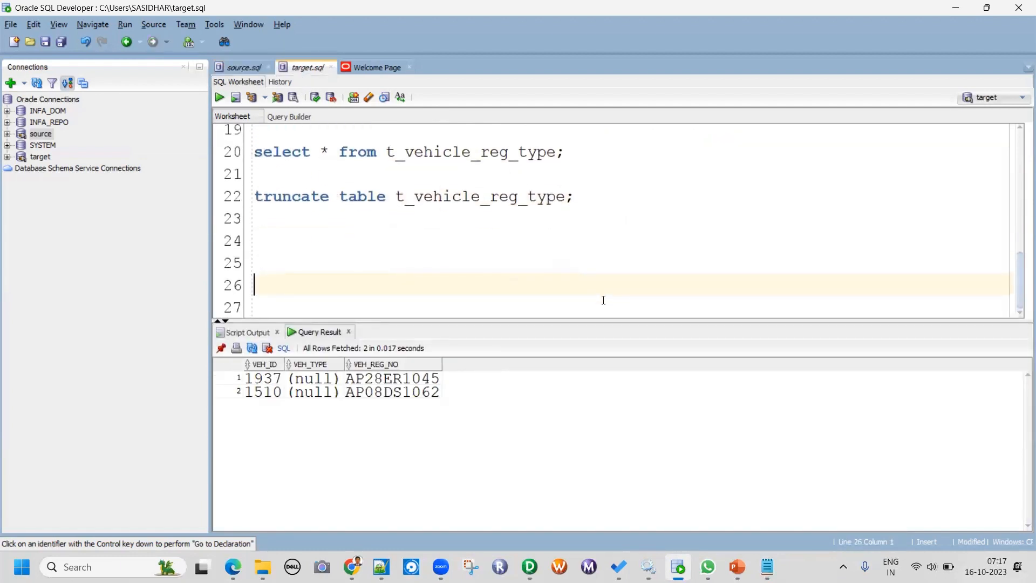
Copy the Student_Marks_Sort_T CREATE TABLE and select statements from the Notepad SORT script and paste them at the end of target.sql.
{"action": "left_click", "coordinate": [767, 567]}
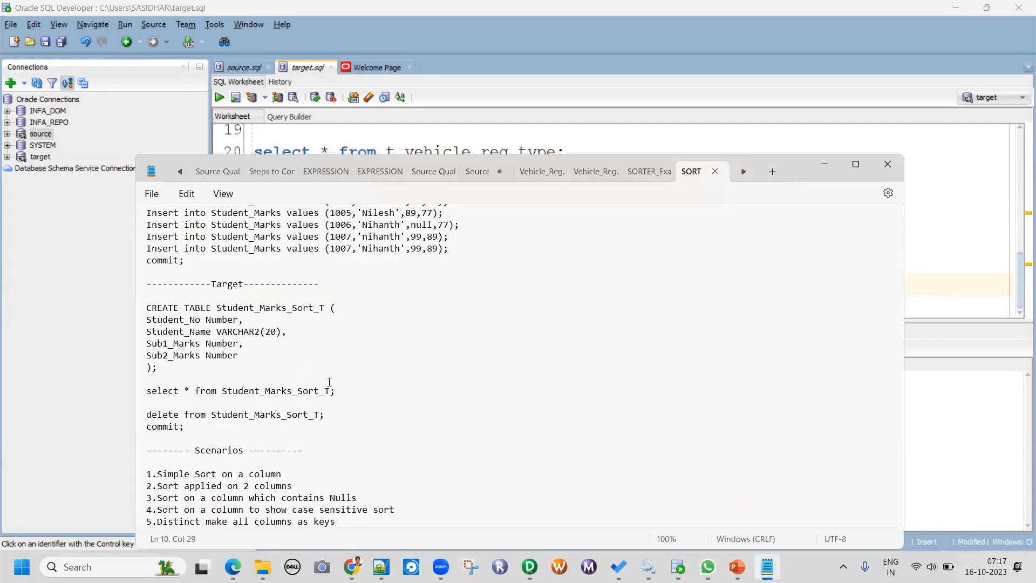
{"action": "left_click_drag", "start_coordinate": [346, 391], "coordinate": [137, 312]}
{"action": "key", "text": "ctrl+c"}
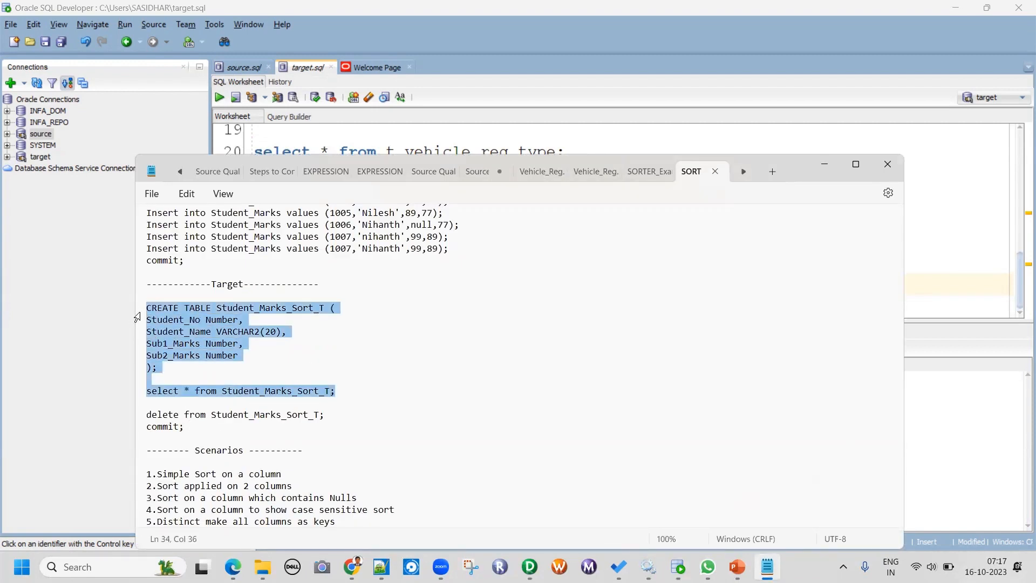
{"action": "left_click", "coordinate": [823, 164]}
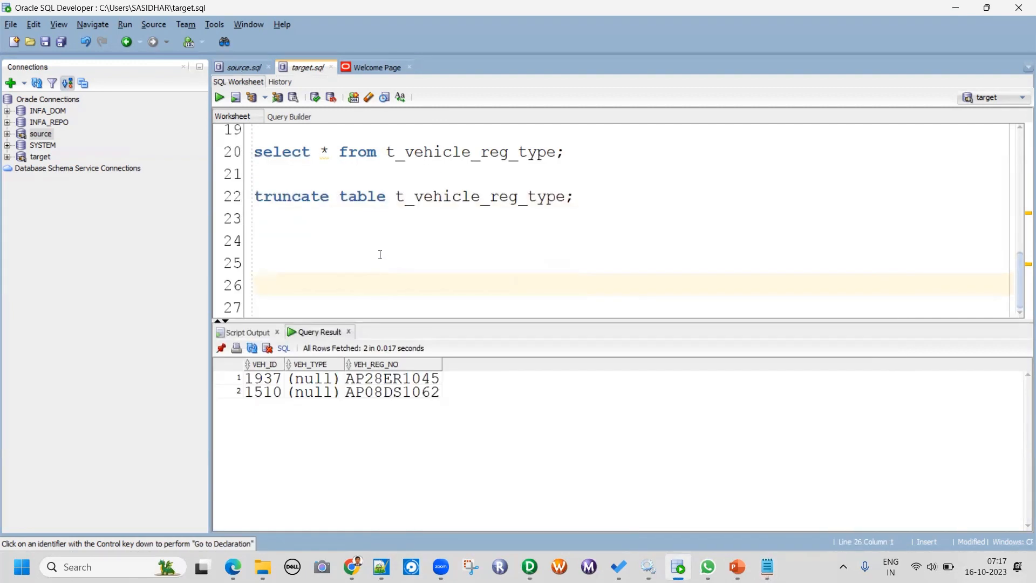
{"action": "key", "text": "ctrl+v"}
{"action": "scroll", "coordinate": [397, 231], "scroll_direction": "up", "scroll_amount": 1}
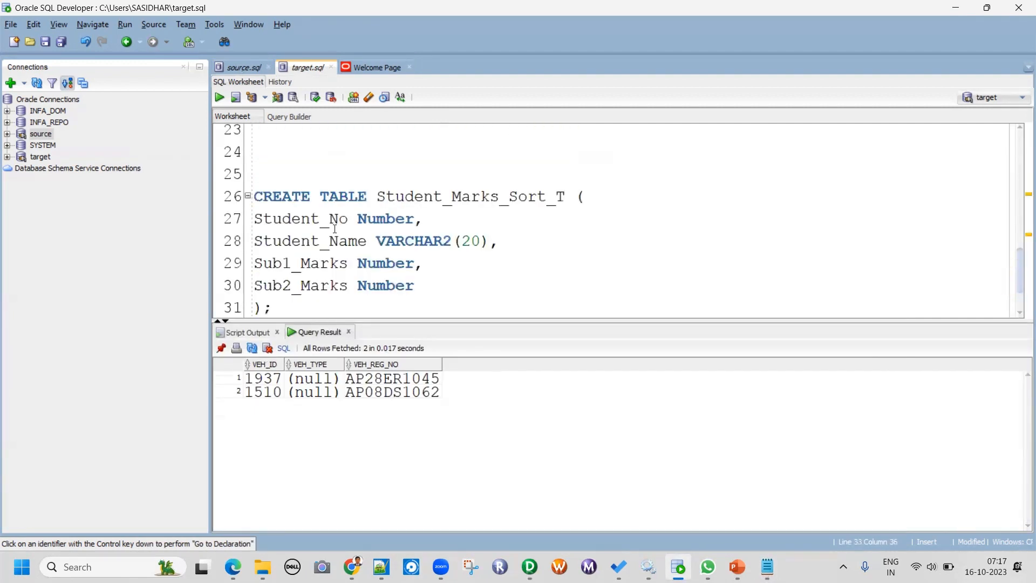
Select only the complete CREATE TABLE Student_Marks_Sort_T statement and run it on the target connection.
{"action": "scroll", "coordinate": [397, 231], "scroll_direction": "down", "scroll_amount": 1}
{"action": "left_click", "coordinate": [276, 240]}
{"action": "left_click_drag", "start_coordinate": [276, 239], "coordinate": [254, 280]}
{"action": "scroll", "coordinate": [303, 238], "scroll_direction": "down", "scroll_amount": 3}
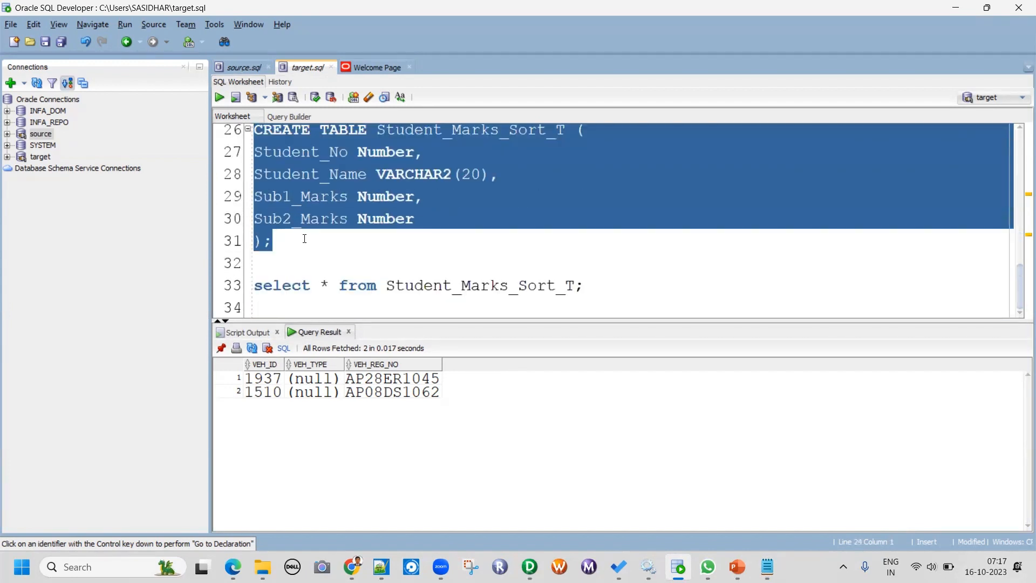
{"action": "left_click", "coordinate": [256, 131]}
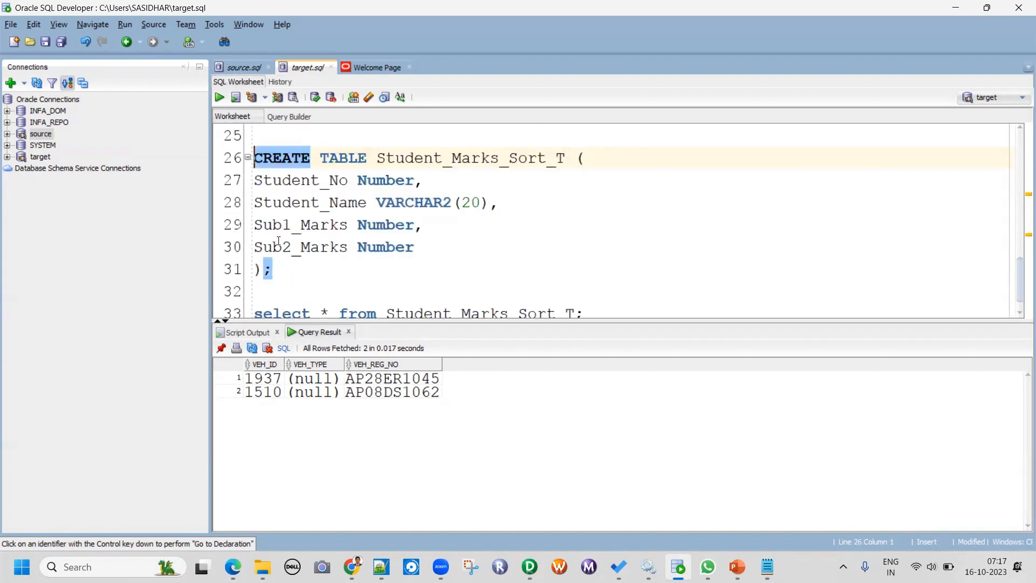
{"action": "left_click", "coordinate": [289, 264], "text": "shift"}
{"action": "key", "text": "F5"}
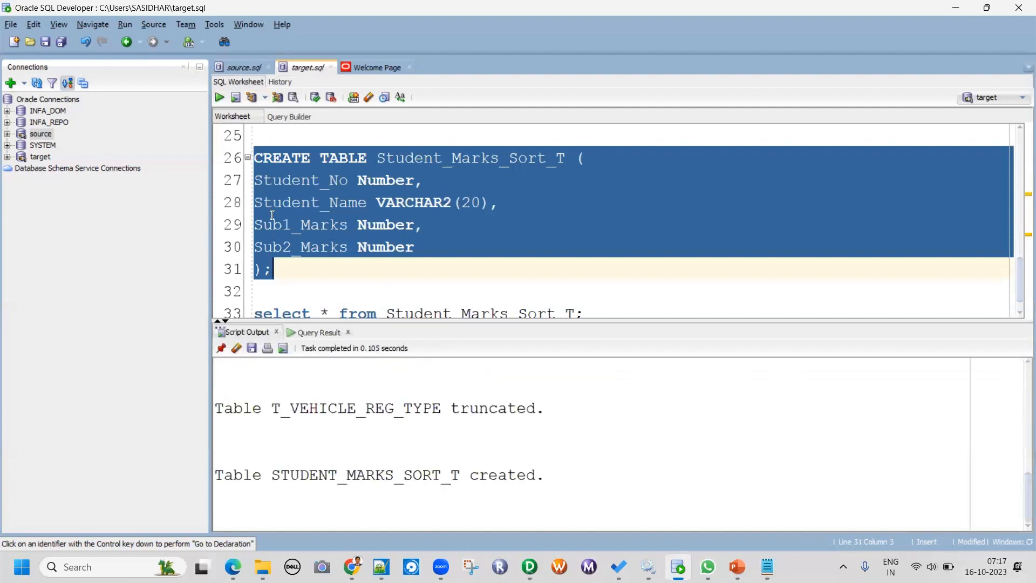
Run the query select * from Student_Marks_Sort_T in the target worksheet.
{"action": "left_click", "coordinate": [358, 268]}
{"action": "left_click", "coordinate": [471, 311]}
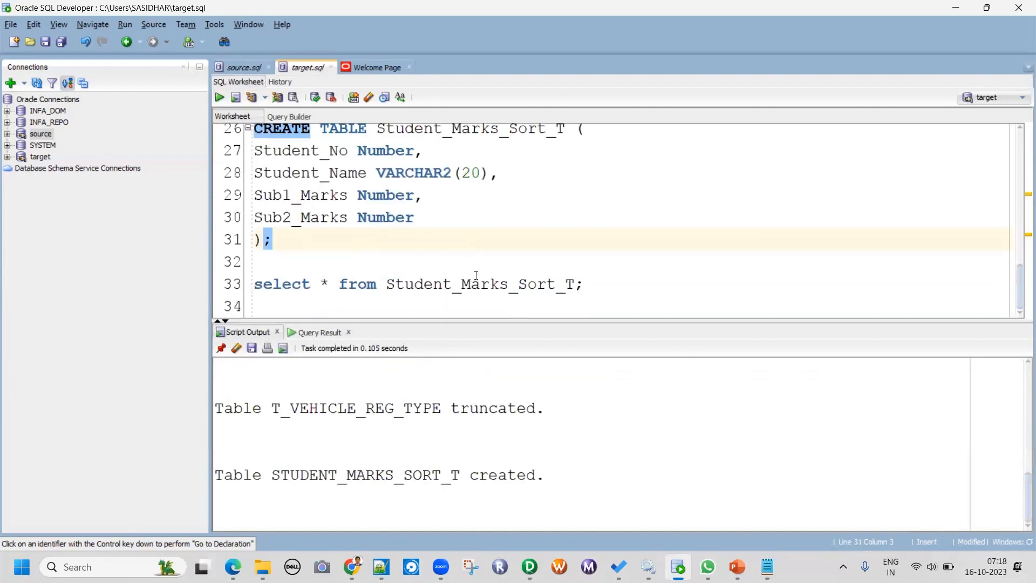
{"action": "left_click", "coordinate": [219, 97]}
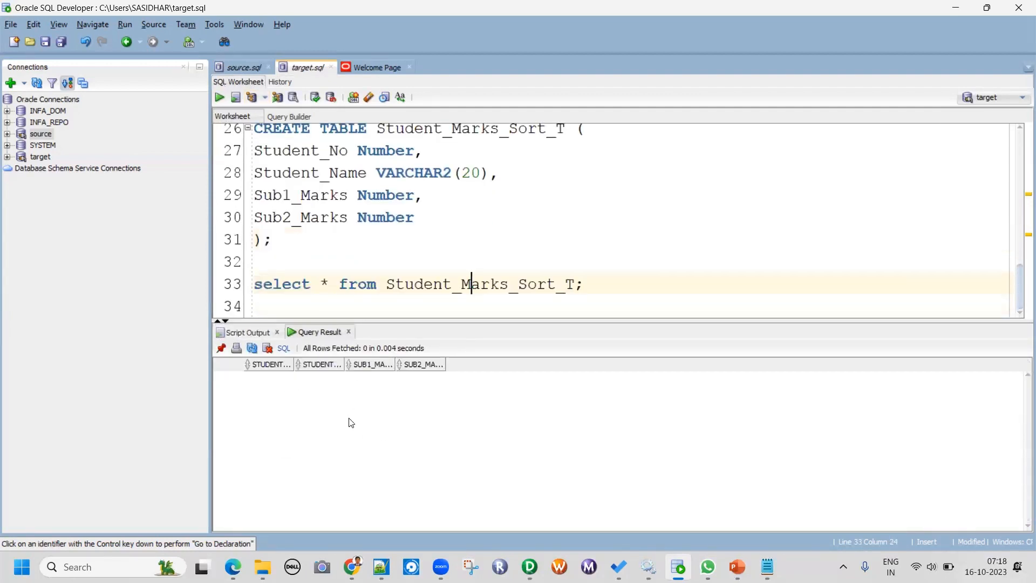
Switch to Informatica PowerCenter Designer, start a database import in the Source Analyzer, and connect as source by entering the account password.
{"action": "left_click", "coordinate": [530, 566]}
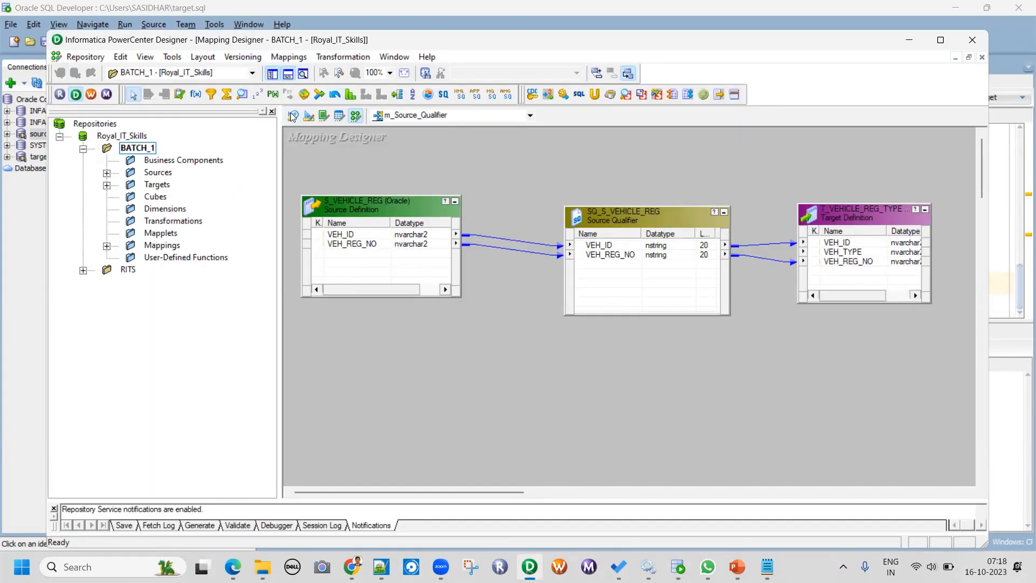
{"action": "left_click", "coordinate": [294, 116]}
{"action": "left_click", "coordinate": [284, 57]}
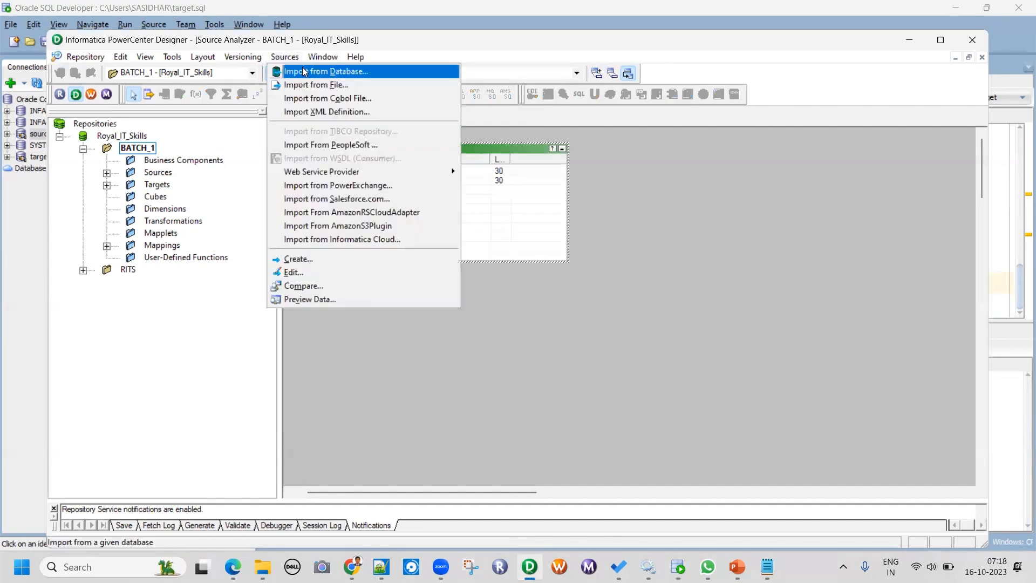
{"action": "left_click", "coordinate": [305, 73]}
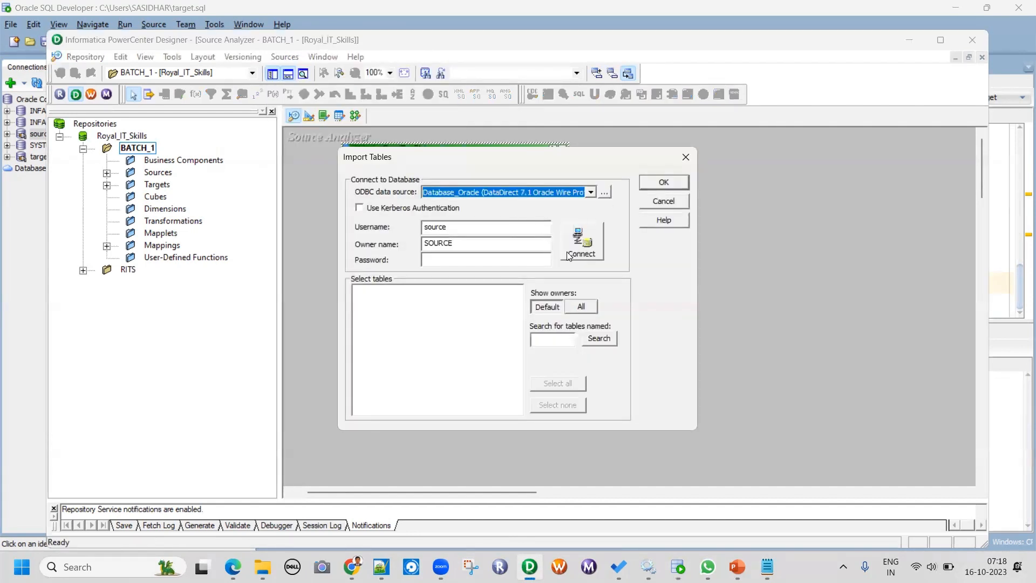
{"action": "left_click", "coordinate": [489, 260]}
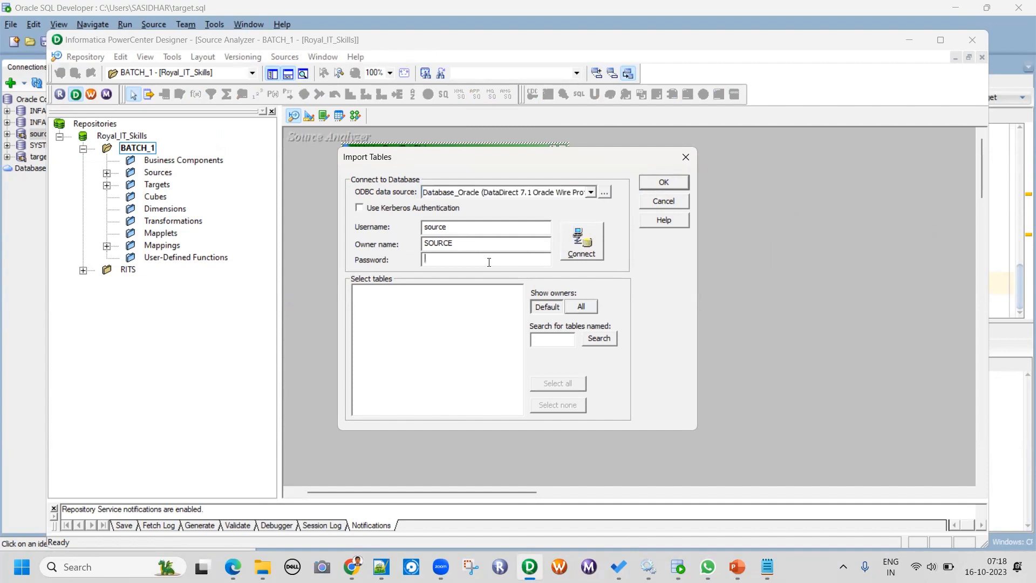
{"action": "type", "text": "*****"}
{"action": "key", "text": "Return"}
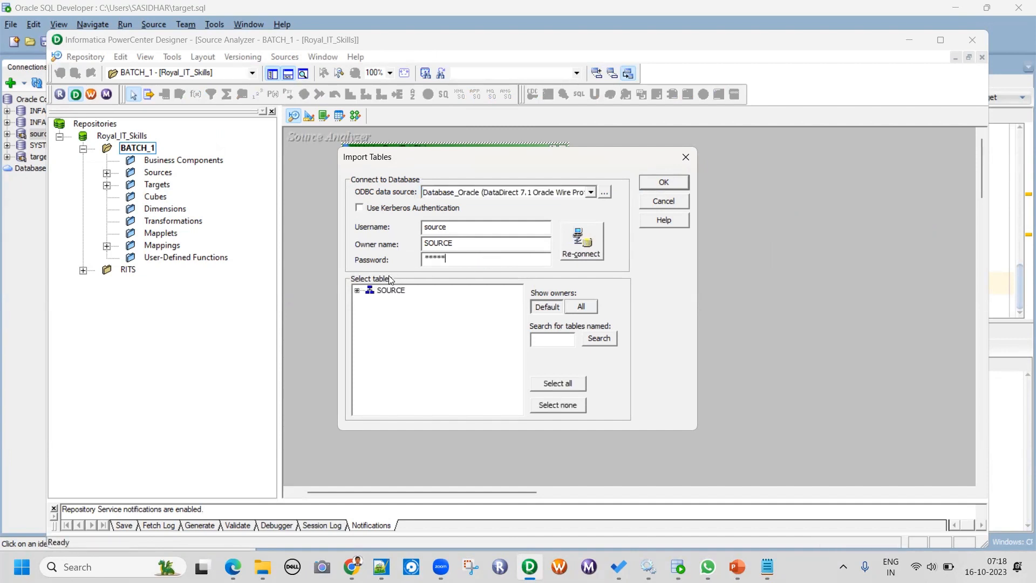
Import the STUDENT_MARKS table from the SOURCE schema as a source definition.
{"action": "left_click", "coordinate": [357, 291]}
{"action": "left_click", "coordinate": [370, 301]}
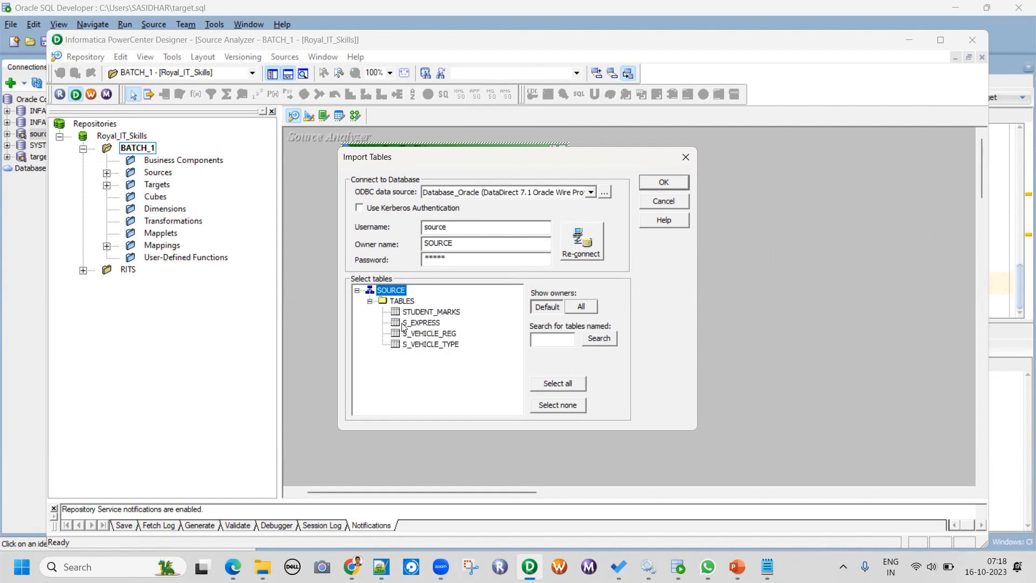
{"action": "left_click", "coordinate": [430, 312]}
{"action": "left_click", "coordinate": [663, 184]}
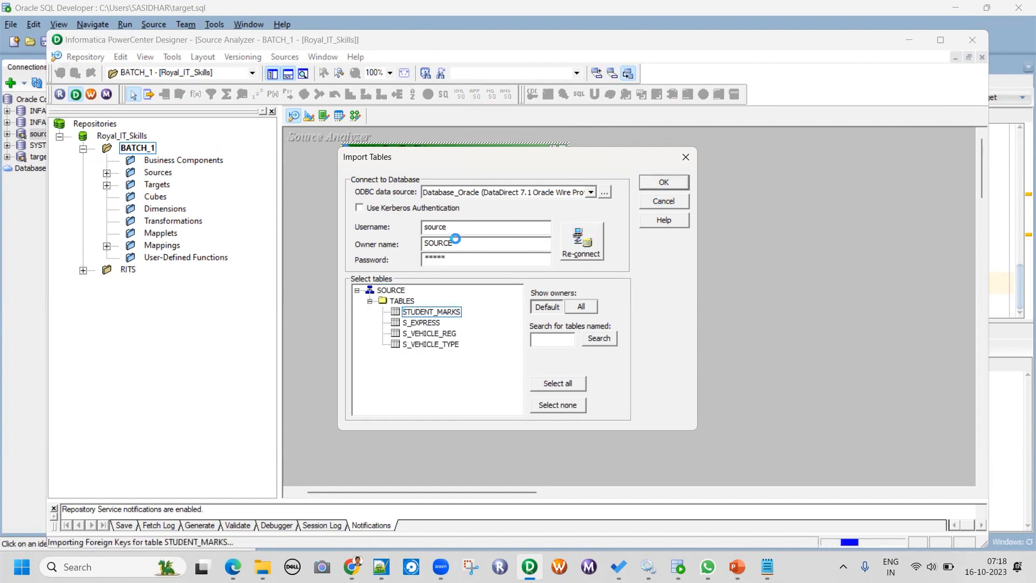
Start a database import in the Target Designer and connect to Database_Oracle as target by entering the account password.
{"action": "left_click", "coordinate": [310, 116]}
{"action": "left_click", "coordinate": [283, 57]}
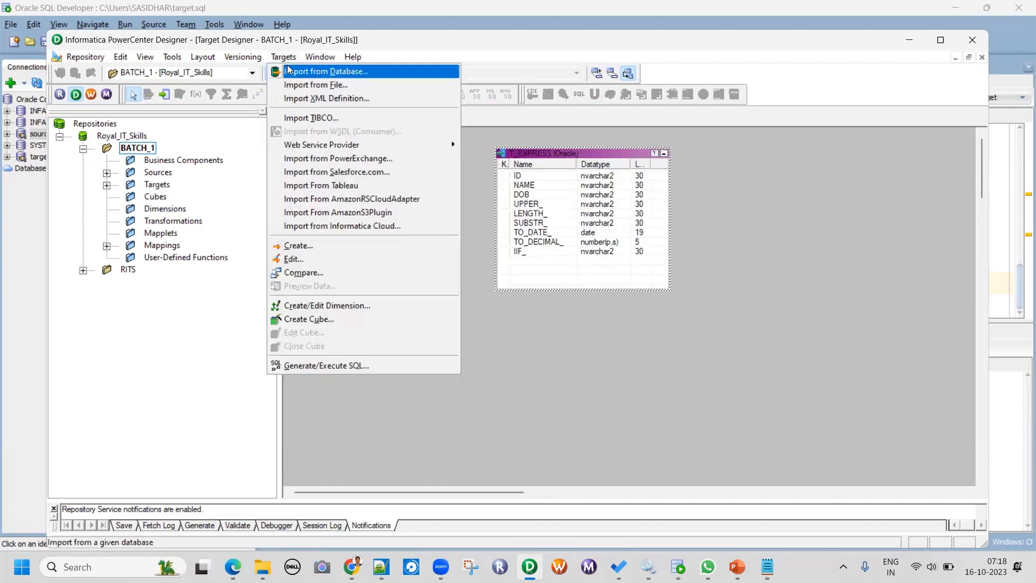
{"action": "left_click", "coordinate": [323, 70]}
{"action": "left_click", "coordinate": [530, 259]}
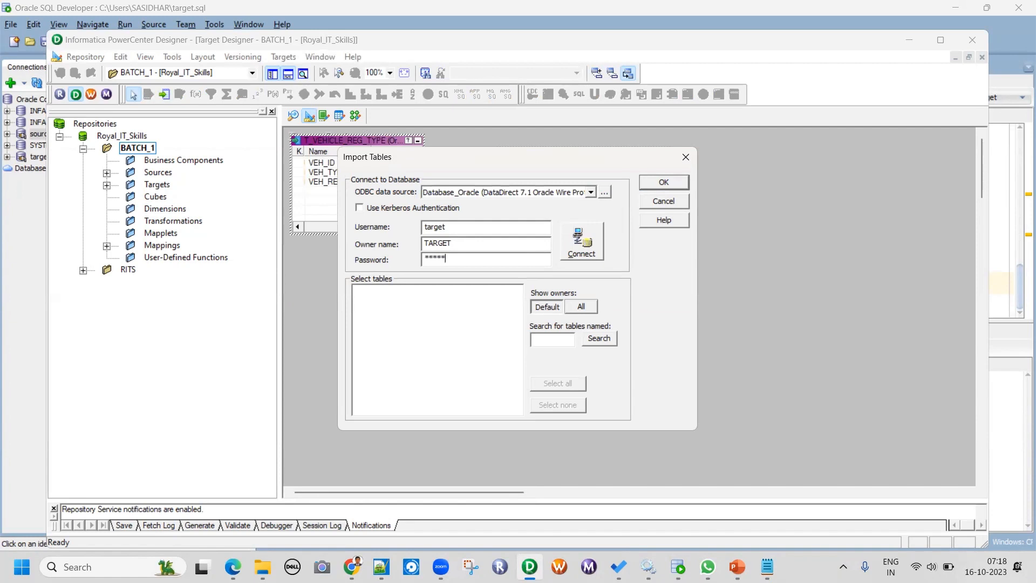
{"action": "left_click", "coordinate": [591, 248]}
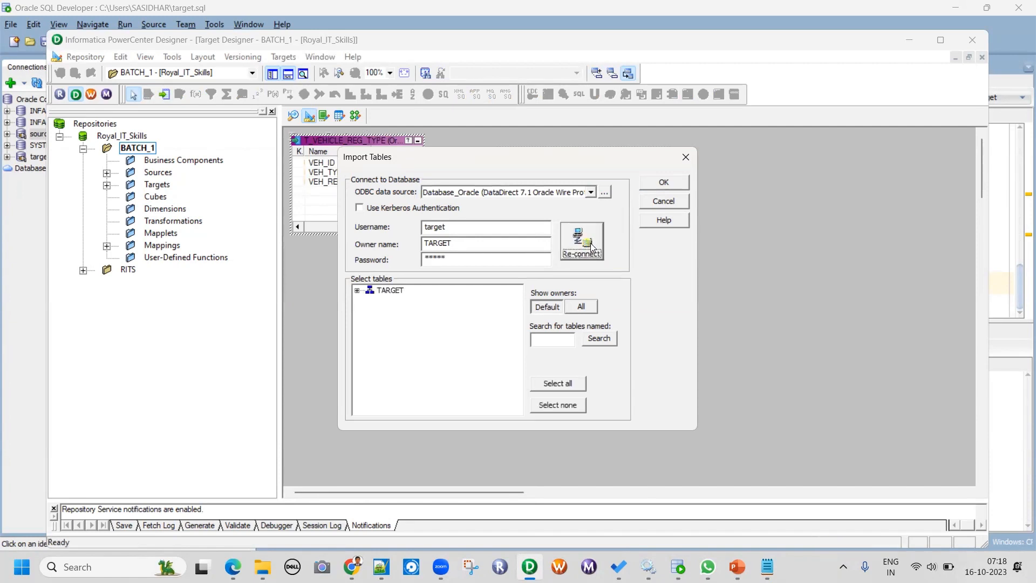
Import the STUDENT_MARKS_SORT_T table from the TARGET schema as a target definition.
{"action": "left_click", "coordinate": [357, 291]}
{"action": "left_click", "coordinate": [370, 301]}
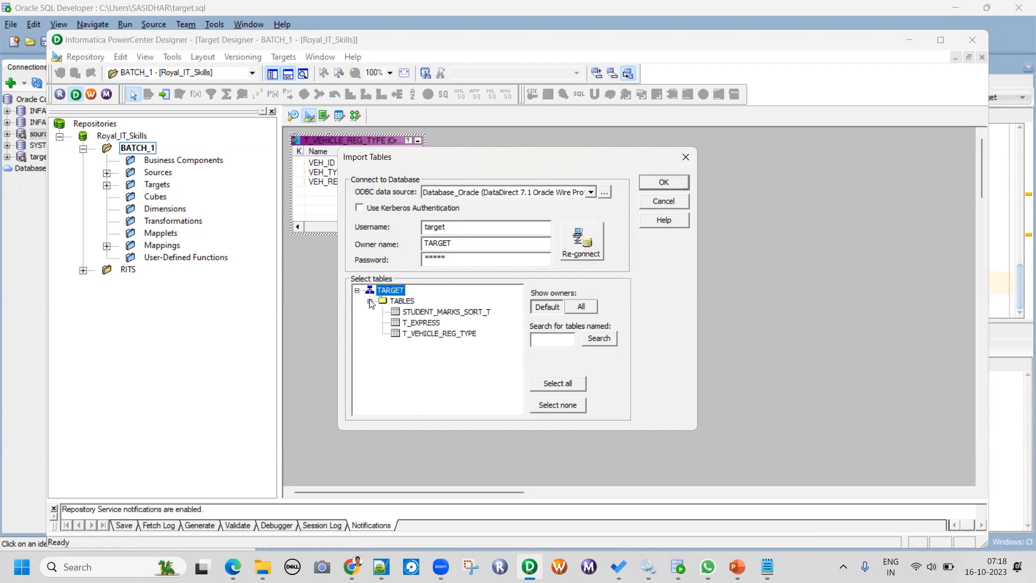
{"action": "left_click", "coordinate": [440, 311]}
{"action": "left_click", "coordinate": [664, 182]}
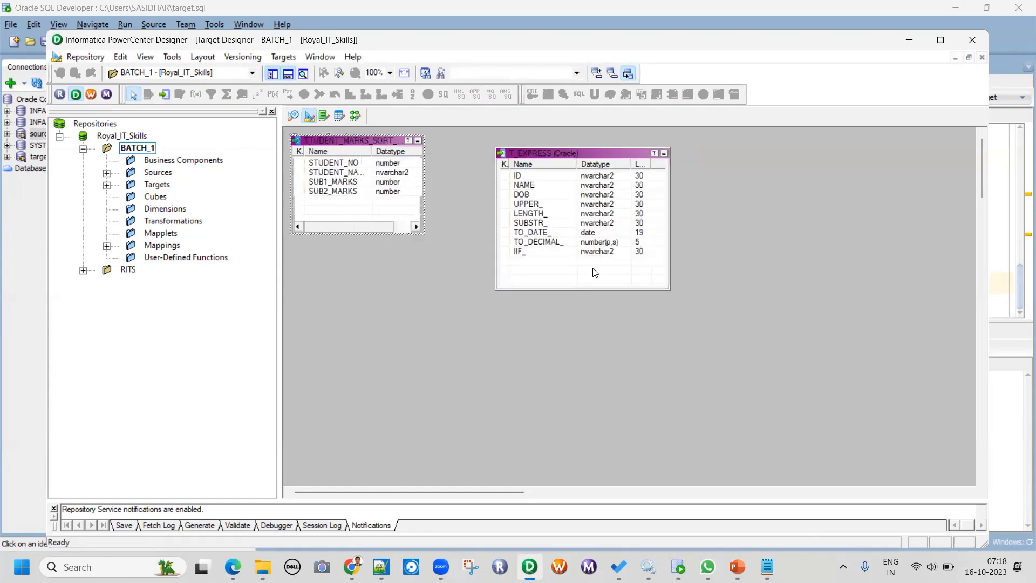
Create a new mapping named m_Sorter in the Mapping Designer.
{"action": "left_click", "coordinate": [356, 116]}
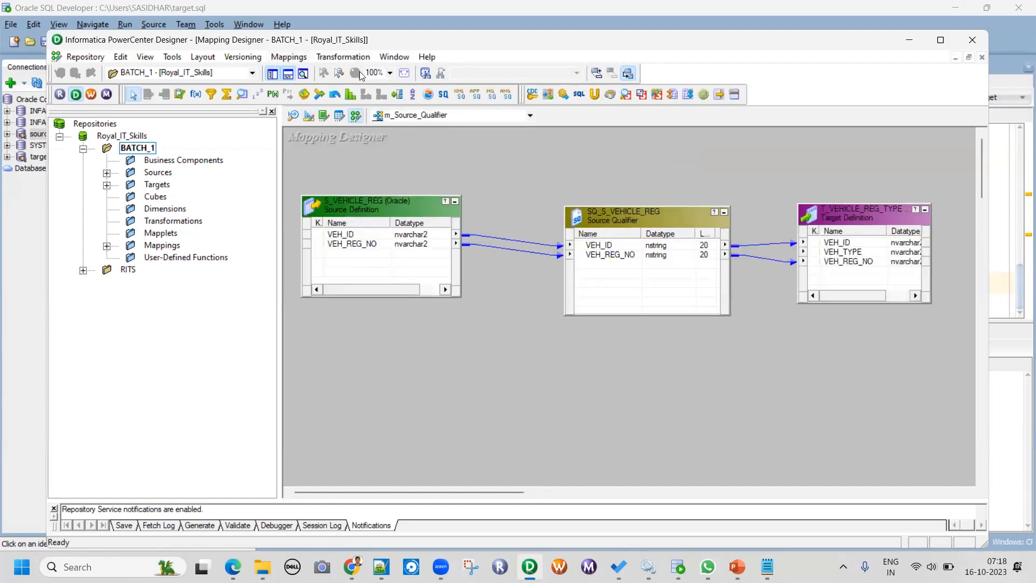
{"action": "left_click", "coordinate": [289, 57]}
{"action": "left_click", "coordinate": [319, 75]}
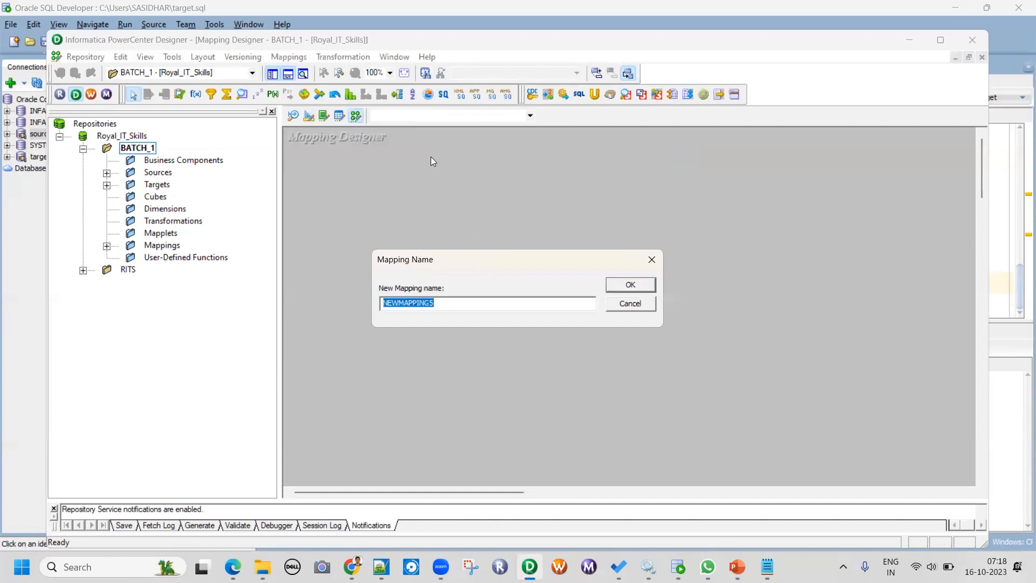
{"action": "type", "text": ","}
{"action": "left_click", "coordinate": [629, 285]}
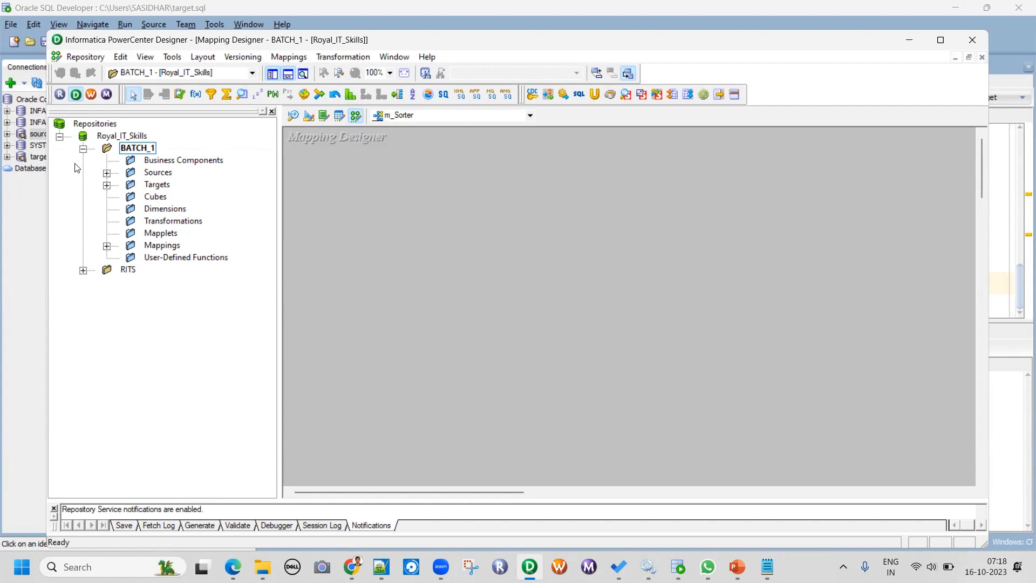
Add the STUDENT_MARKS source from Database_Oracle in the BATCH_1 folder to the m_Sorter mapping.
{"action": "left_click", "coordinate": [108, 173]}
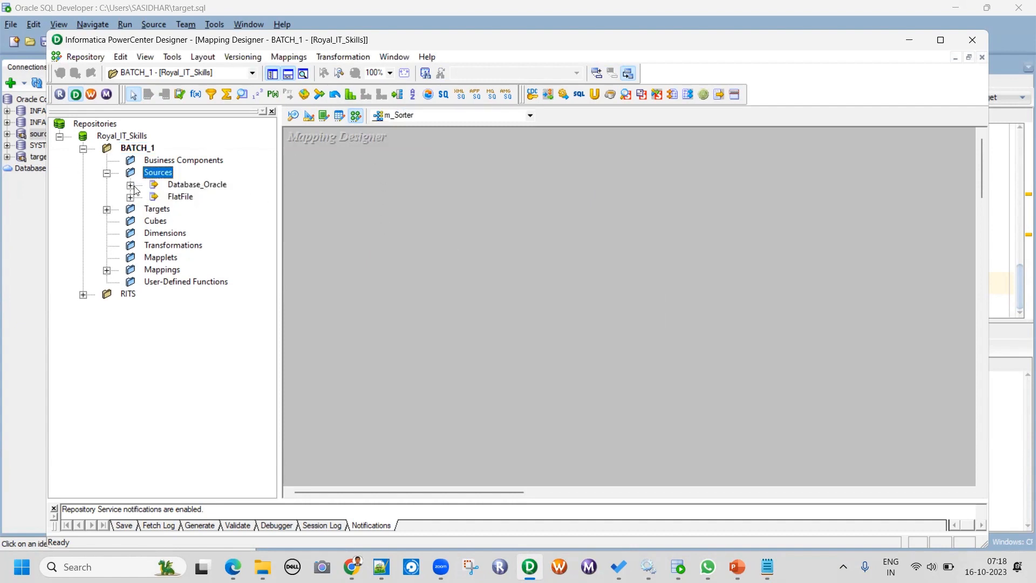
{"action": "left_click", "coordinate": [130, 185]}
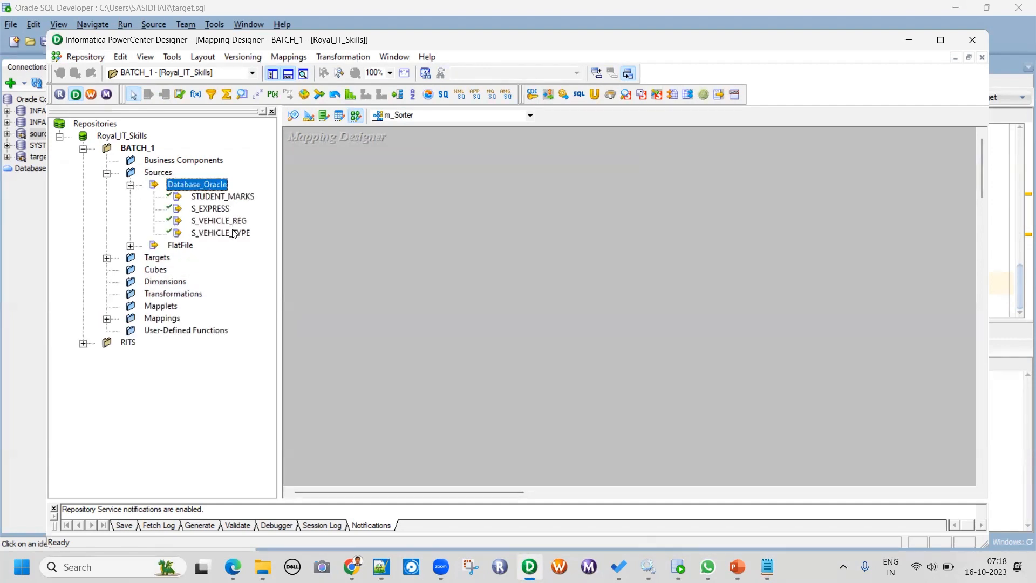
{"action": "left_click", "coordinate": [221, 197]}
{"action": "left_click_drag", "start_coordinate": [207, 203], "coordinate": [458, 224]}
Add the STUDENT_MARKS_SORT_T target to the mapping, well clear of the source qualifier.
{"action": "left_click", "coordinate": [107, 173]}
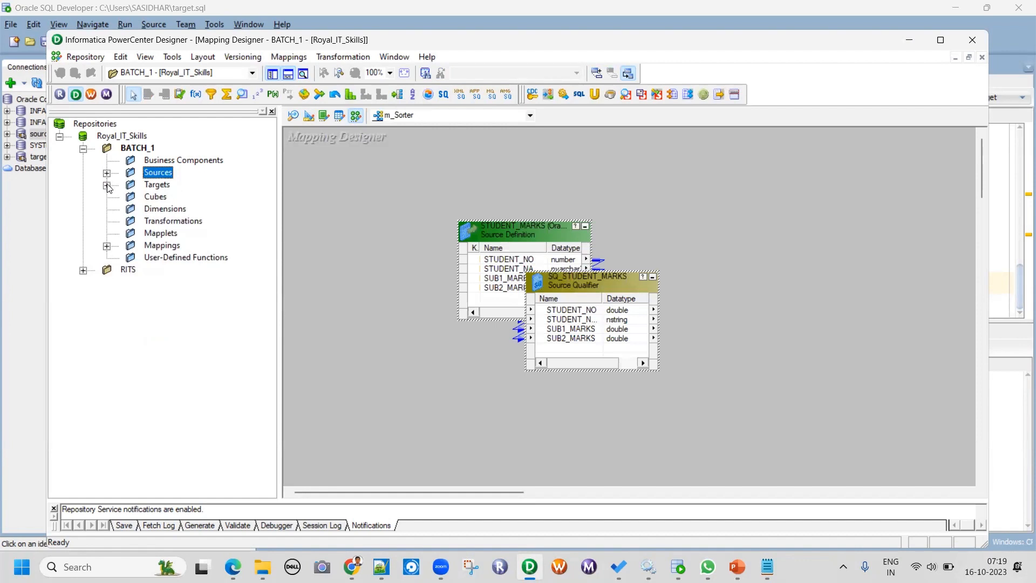
{"action": "left_click", "coordinate": [107, 185]}
{"action": "left_click_drag", "start_coordinate": [205, 202], "coordinate": [678, 227]}
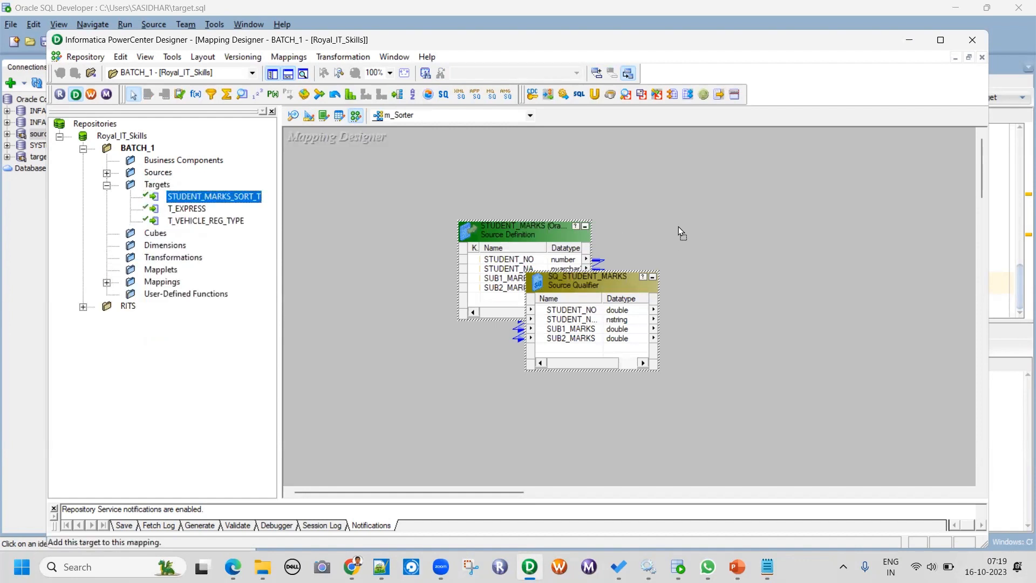
{"action": "left_click_drag", "start_coordinate": [823, 260], "coordinate": [823, 260]}
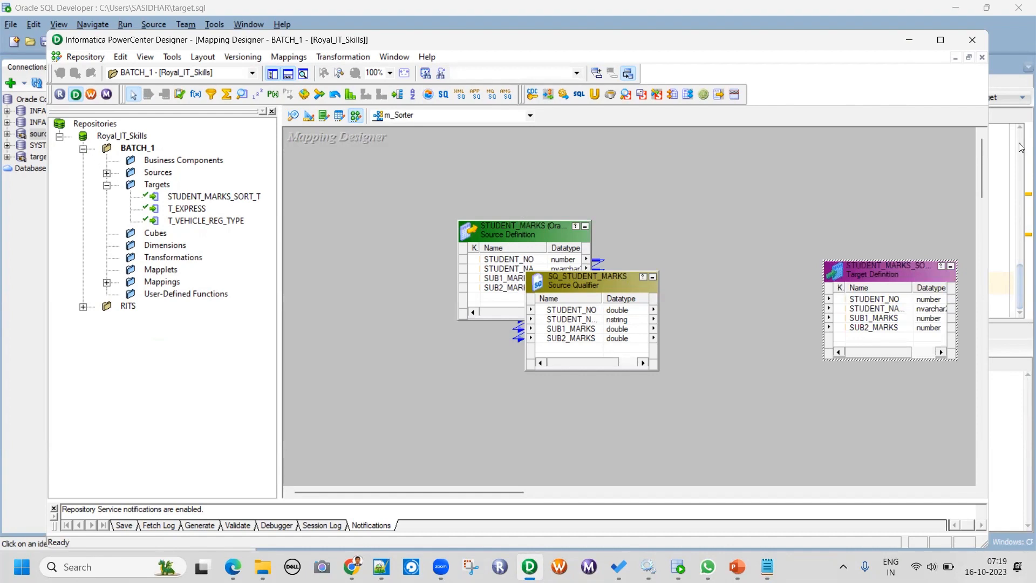
Maximize the Designer window, line up the source, source qualifier and target in one row, and widen the source qualifier's Name column.
{"action": "key", "text": "alt+Tab"}
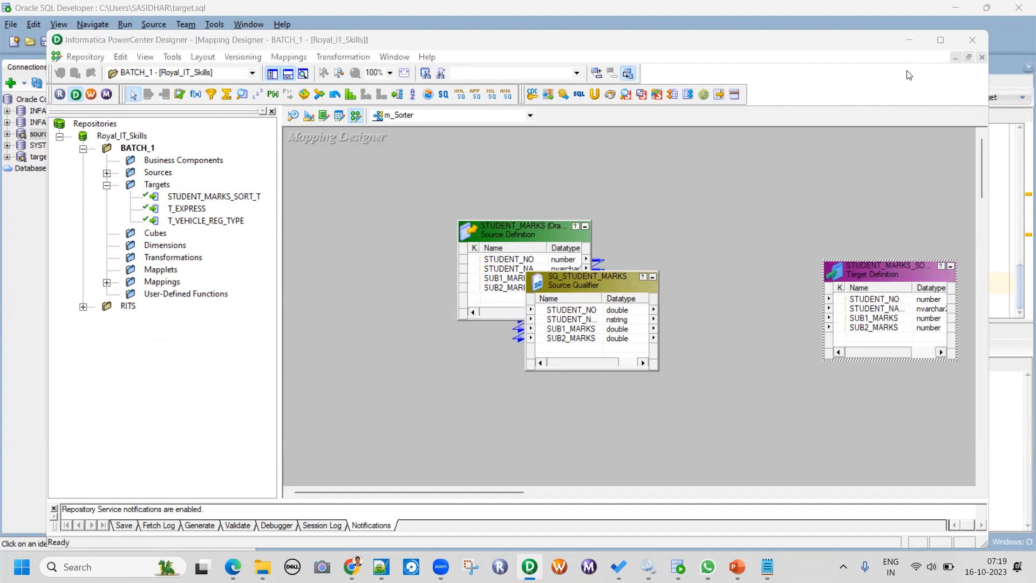
{"action": "left_click", "coordinate": [940, 41]}
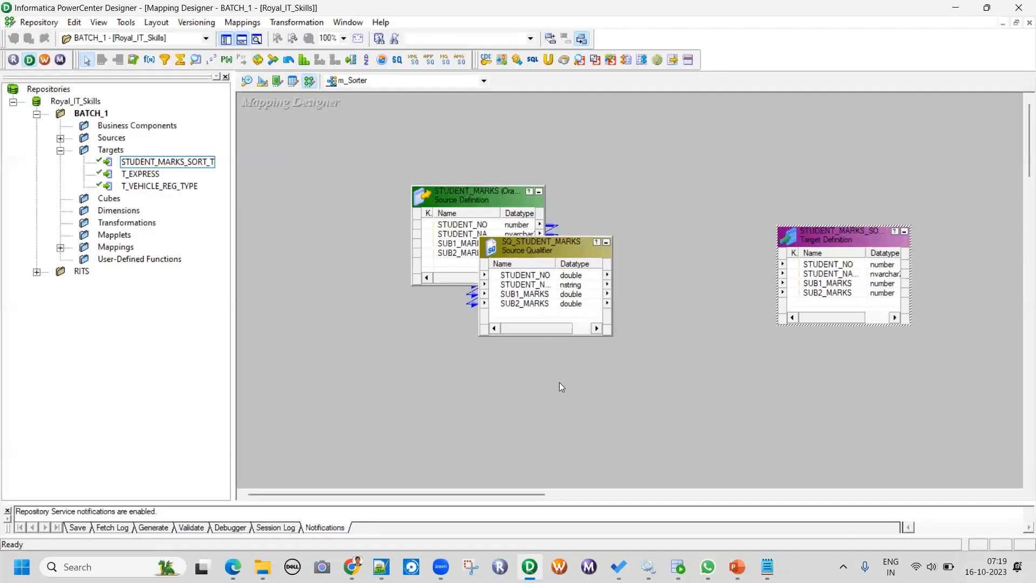
{"action": "left_click_drag", "start_coordinate": [500, 198], "coordinate": [327, 205]}
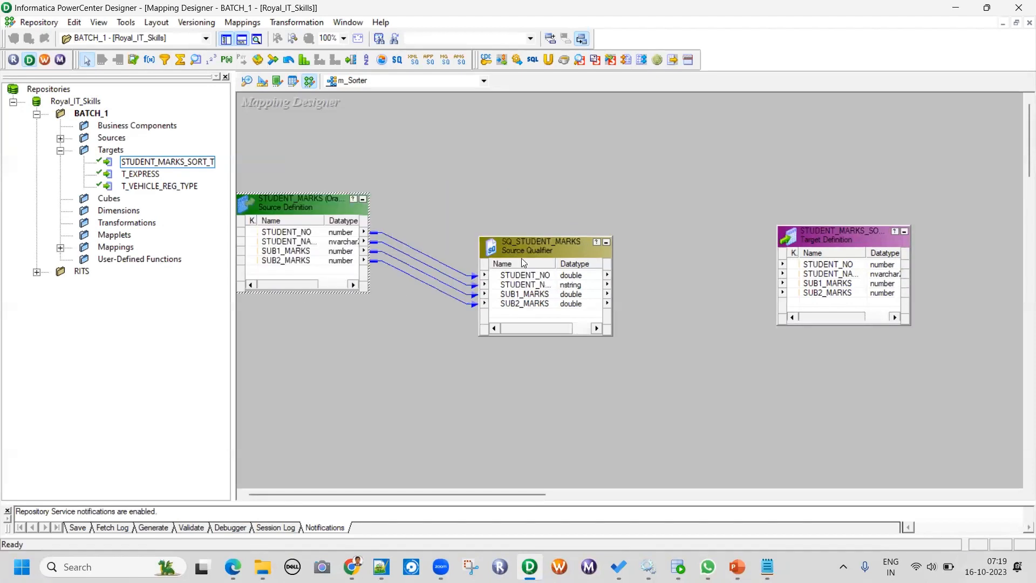
{"action": "left_click_drag", "start_coordinate": [546, 254], "coordinate": [521, 210]}
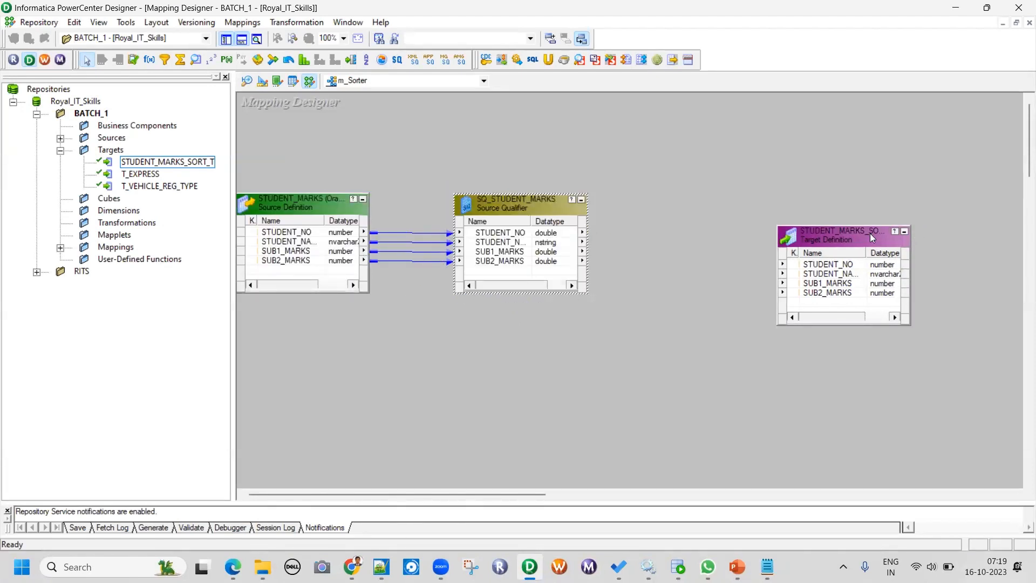
{"action": "left_click_drag", "start_coordinate": [870, 233], "coordinate": [882, 206]}
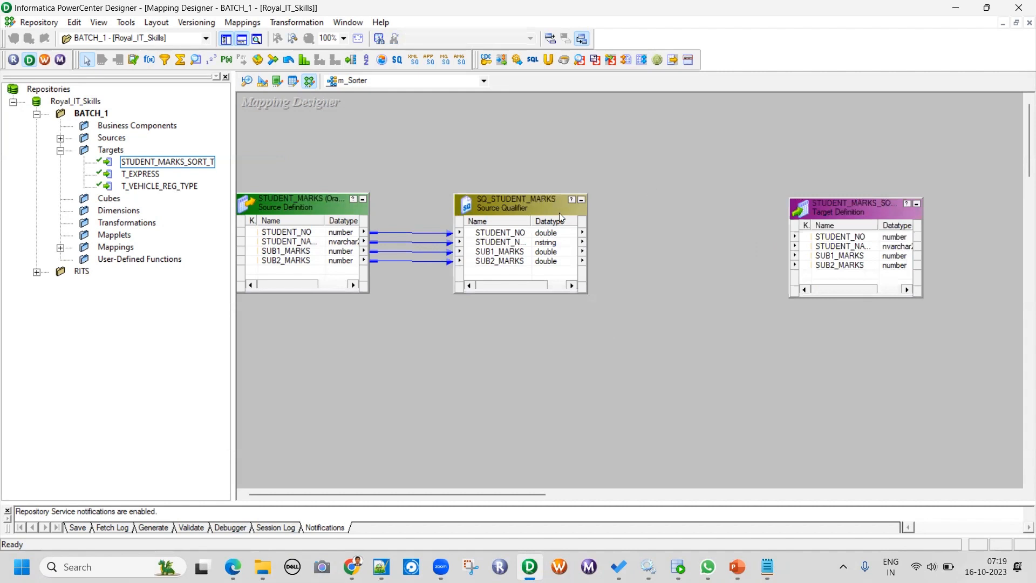
{"action": "left_click_drag", "start_coordinate": [532, 221], "coordinate": [538, 221]}
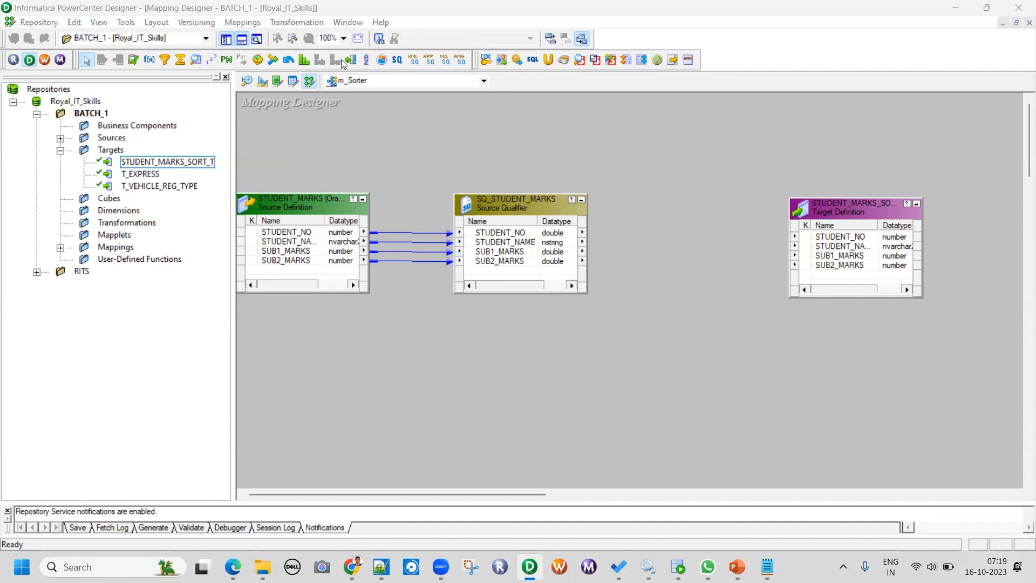
Create a trial Sorter transformation between the source qualifier and the target, and delete it again.
{"action": "left_click", "coordinate": [250, 25]}
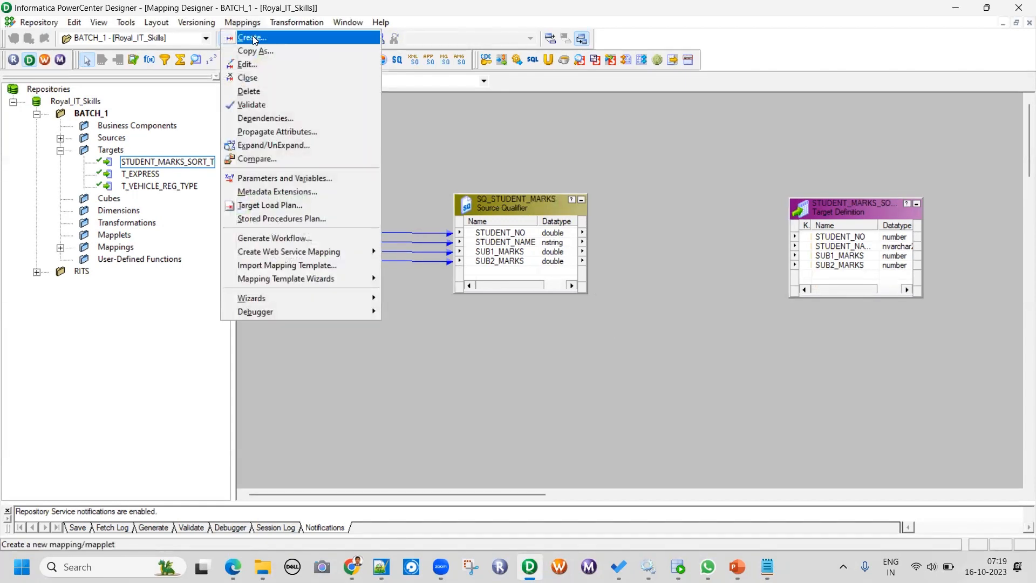
{"action": "left_click", "coordinate": [291, 22]}
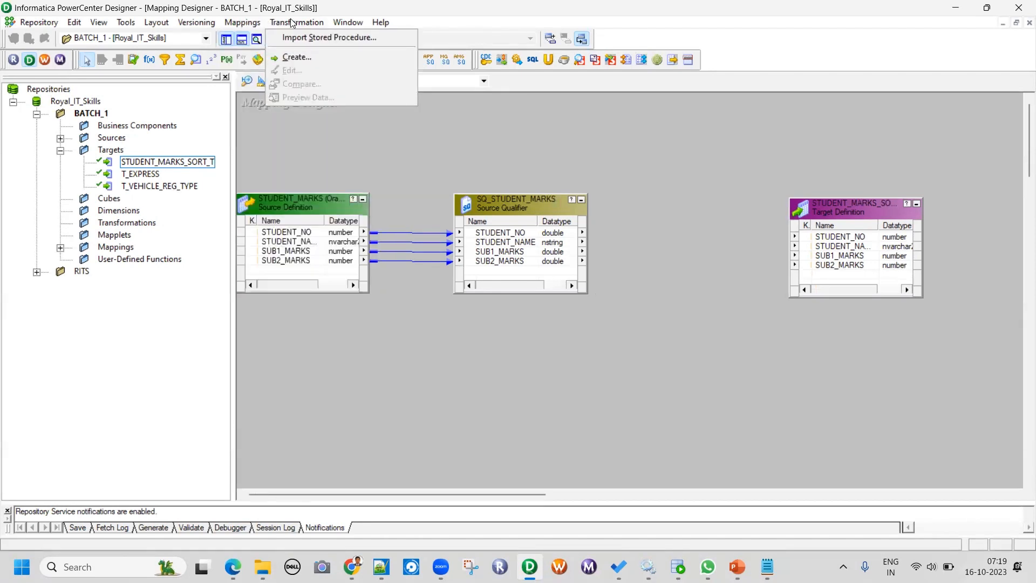
{"action": "key", "text": "Return"}
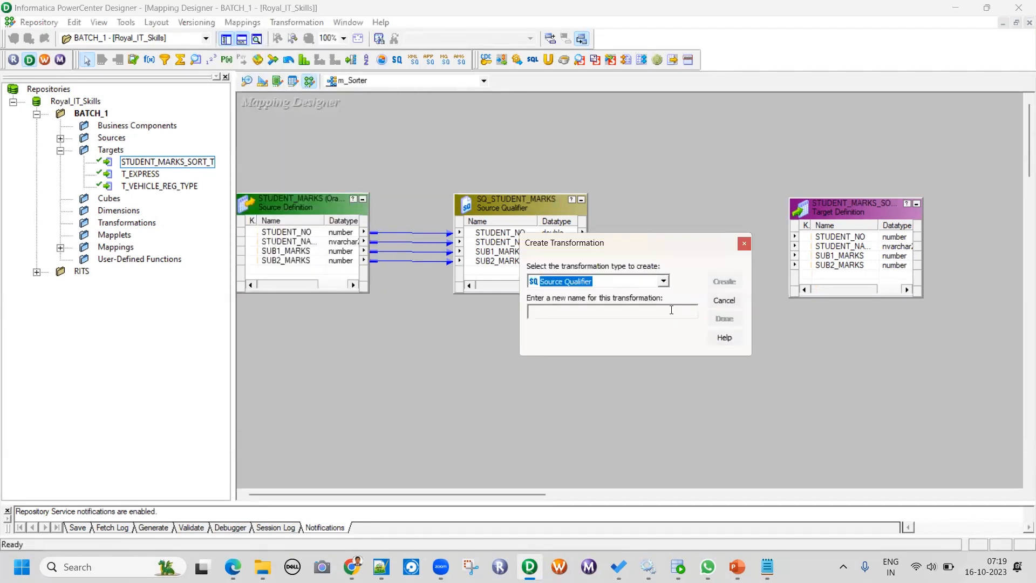
{"action": "left_click", "coordinate": [663, 281]}
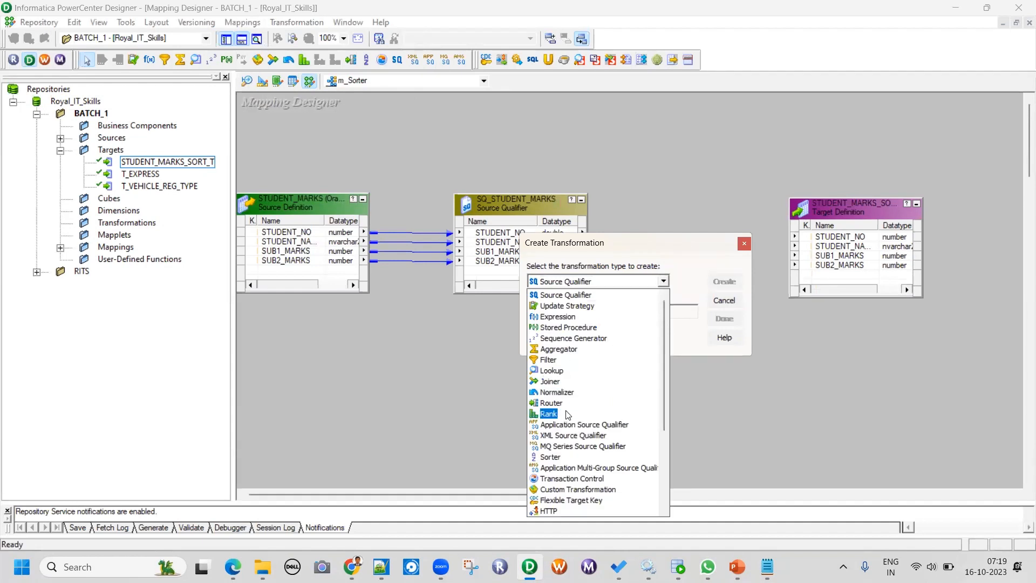
{"action": "scroll", "coordinate": [561, 388], "scroll_direction": "down", "scroll_amount": 3}
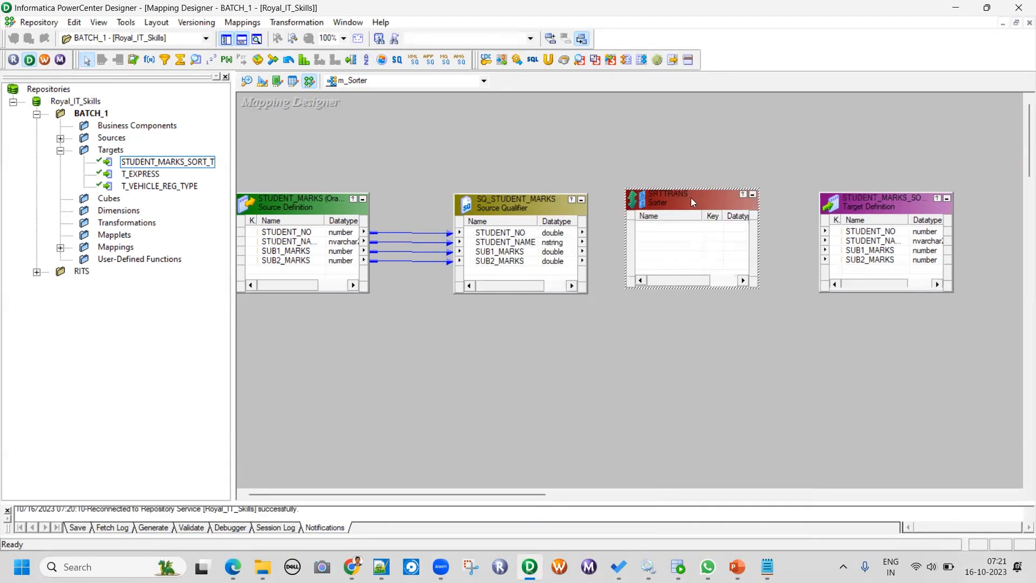
{"action": "key", "text": "Delete"}
{"action": "left_click", "coordinate": [557, 310]}
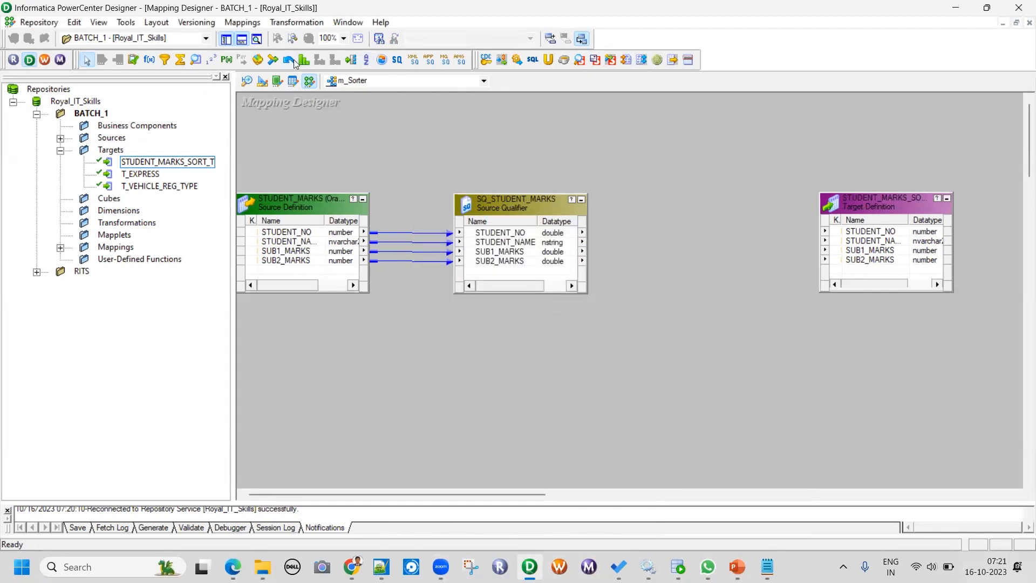
{"action": "left_click", "coordinate": [295, 24]}
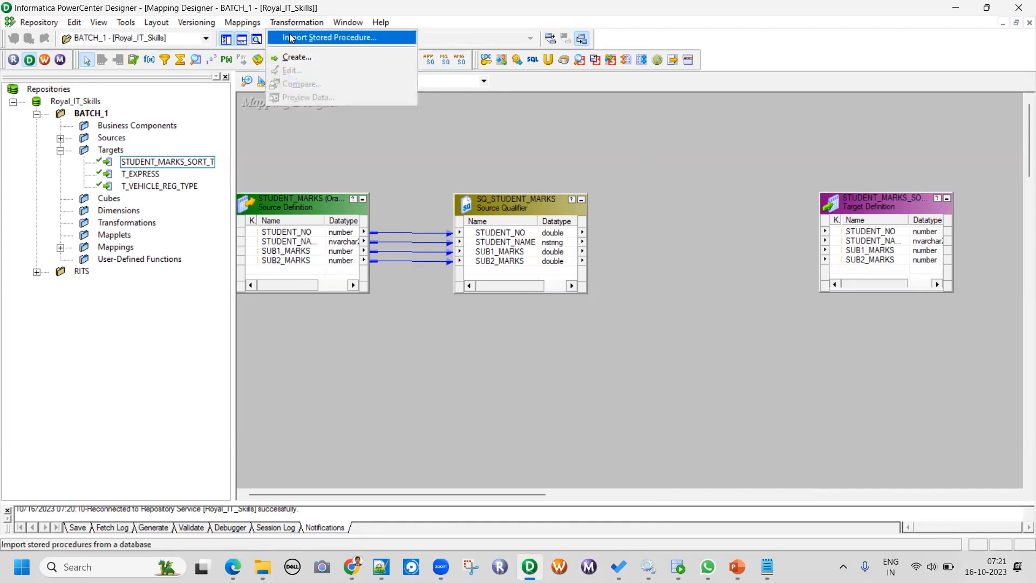
{"action": "left_click", "coordinate": [303, 55]}
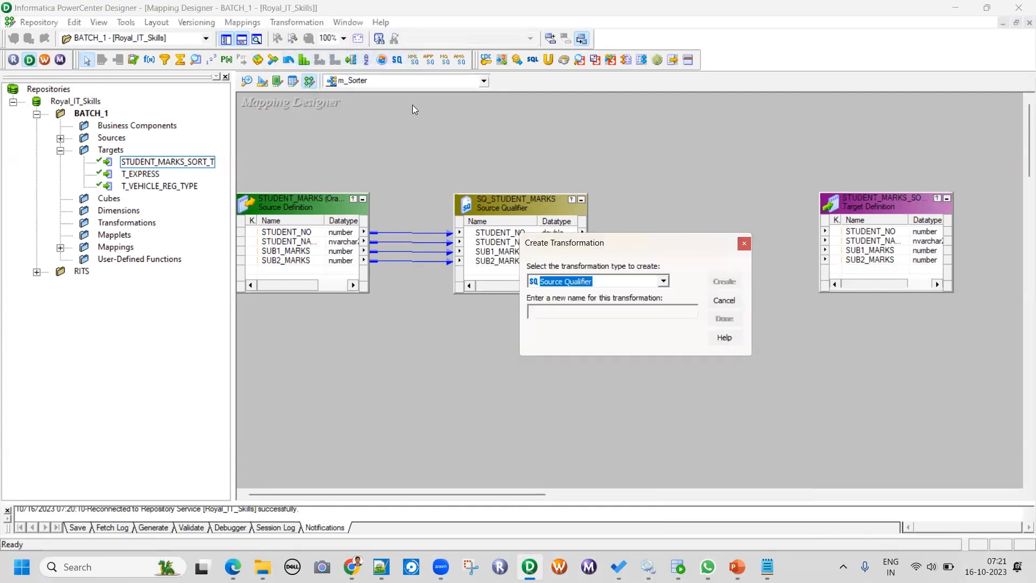
{"action": "left_click", "coordinate": [663, 281]}
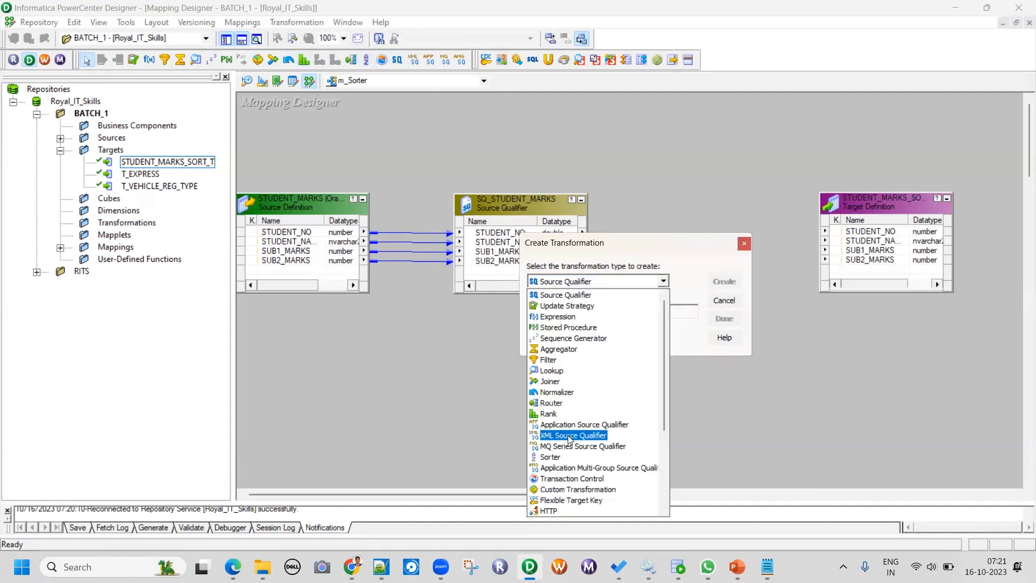
{"action": "scroll", "coordinate": [572, 410], "scroll_direction": "down", "scroll_amount": 3}
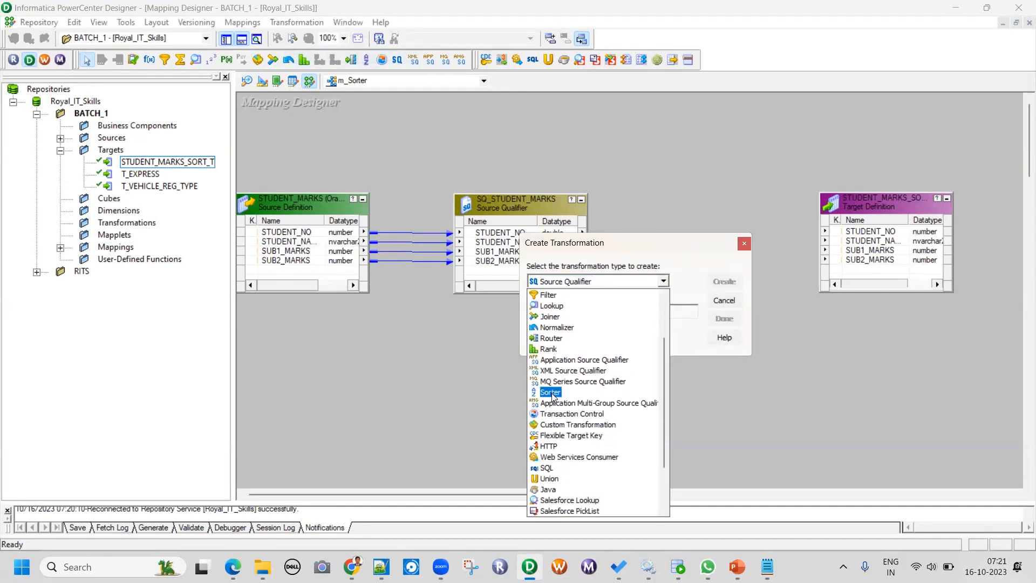
{"action": "left_click", "coordinate": [551, 393]}
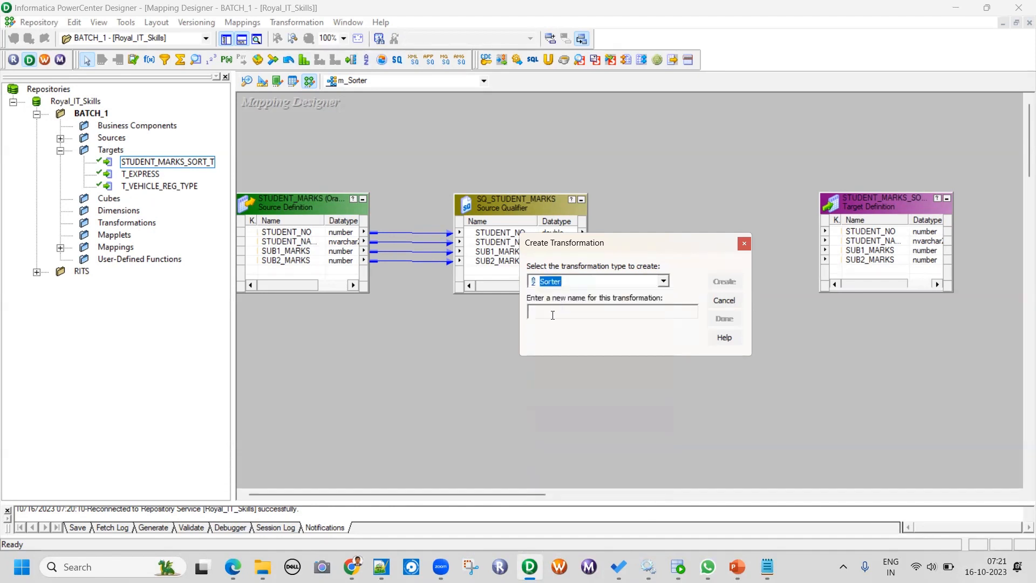
{"action": "left_click", "coordinate": [729, 303]}
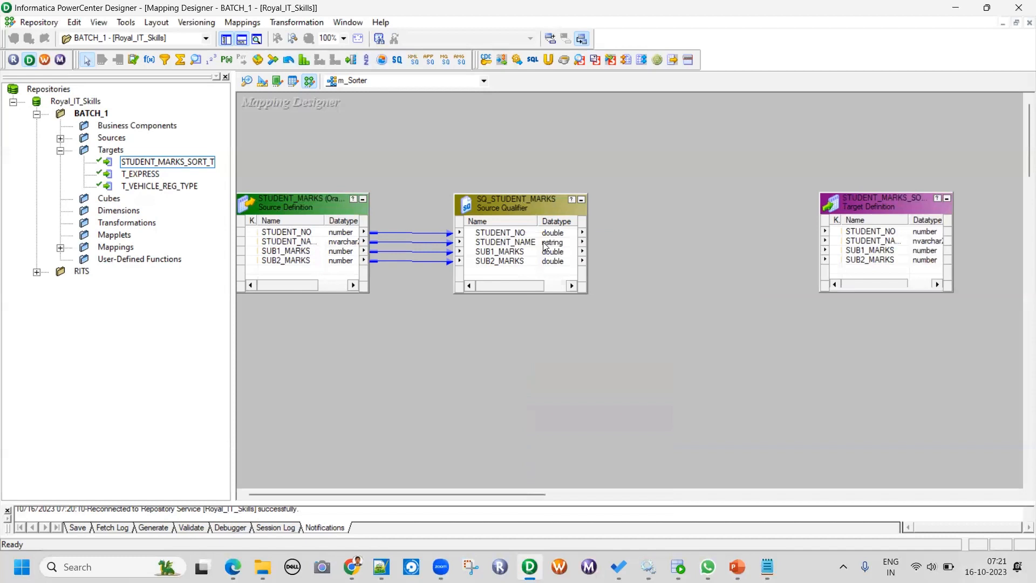
Place a Sorter transformation in the gap between the SQ_STUDENT_MARKS source qualifier and the target.
{"action": "left_click", "coordinate": [367, 61]}
{"action": "left_click_drag", "start_coordinate": [610, 167], "coordinate": [768, 298]}
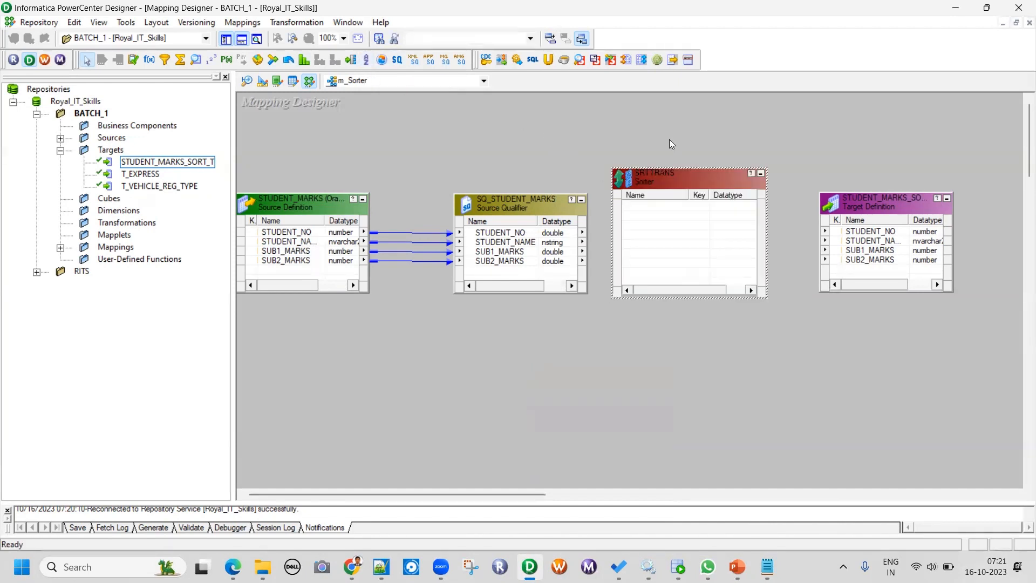
{"action": "left_click_drag", "start_coordinate": [684, 187], "coordinate": [706, 201]}
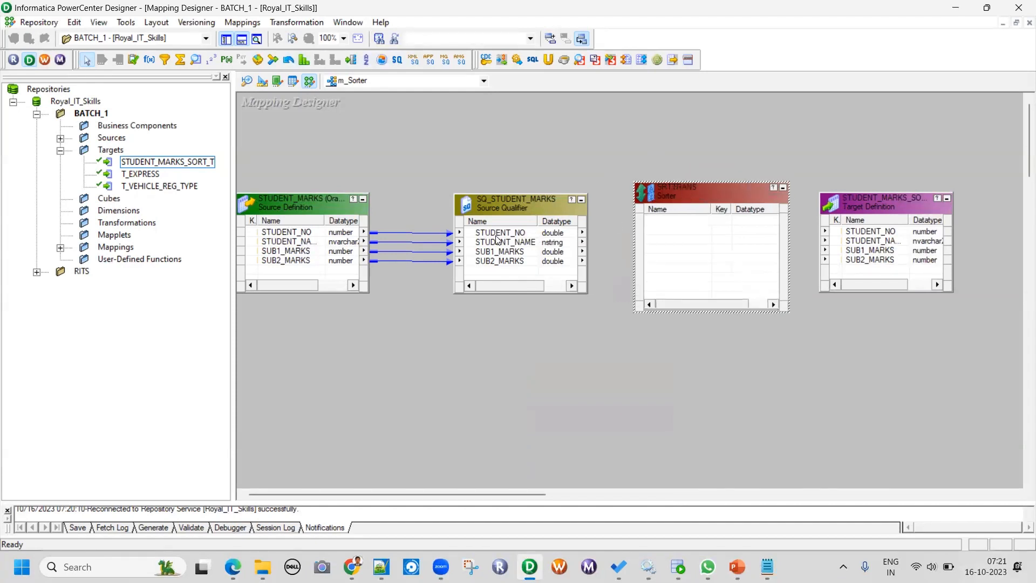
{"action": "left_click", "coordinate": [498, 235]}
Open the Sorter transformation for editing and rename it to srt_Student.
{"action": "double_click", "coordinate": [702, 195]}
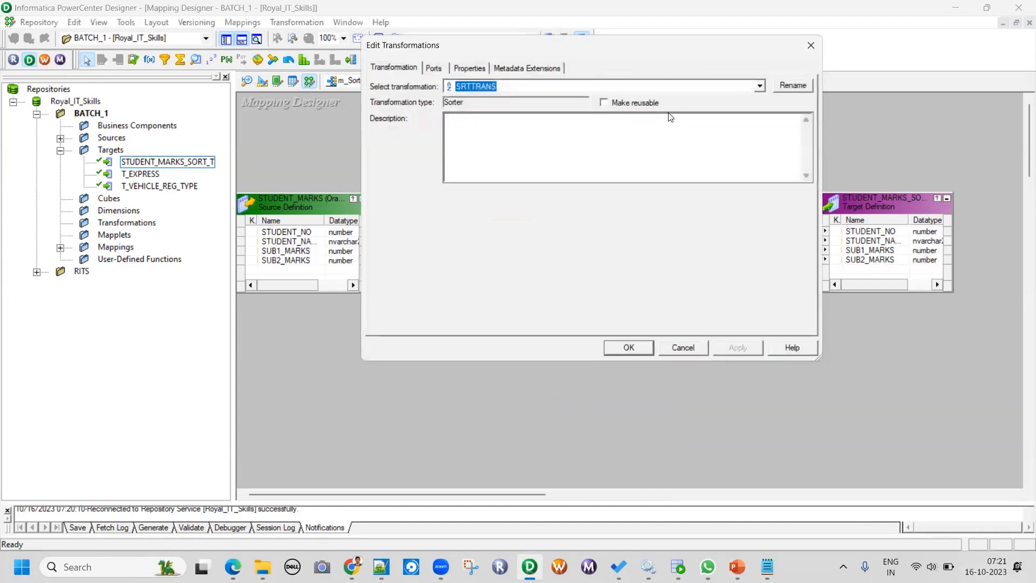
{"action": "left_click", "coordinate": [802, 88]}
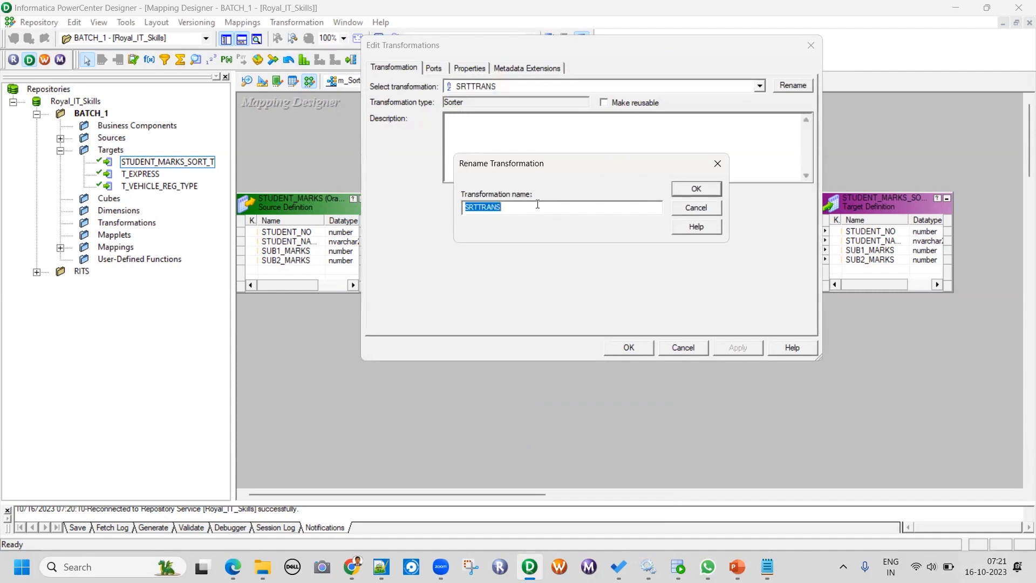
{"action": "type", "text": "sr"}
{"action": "type", "text": "t_Sor"}
{"action": "type", "text": "nt"}
{"action": "key", "text": "BackSpace"}
{"action": "left_click", "coordinate": [695, 188]}
Enter the Sorter description "To sort the student data based on Sub1 and Sub2" and apply it despite the missing sort key.
{"action": "left_click", "coordinate": [561, 137]}
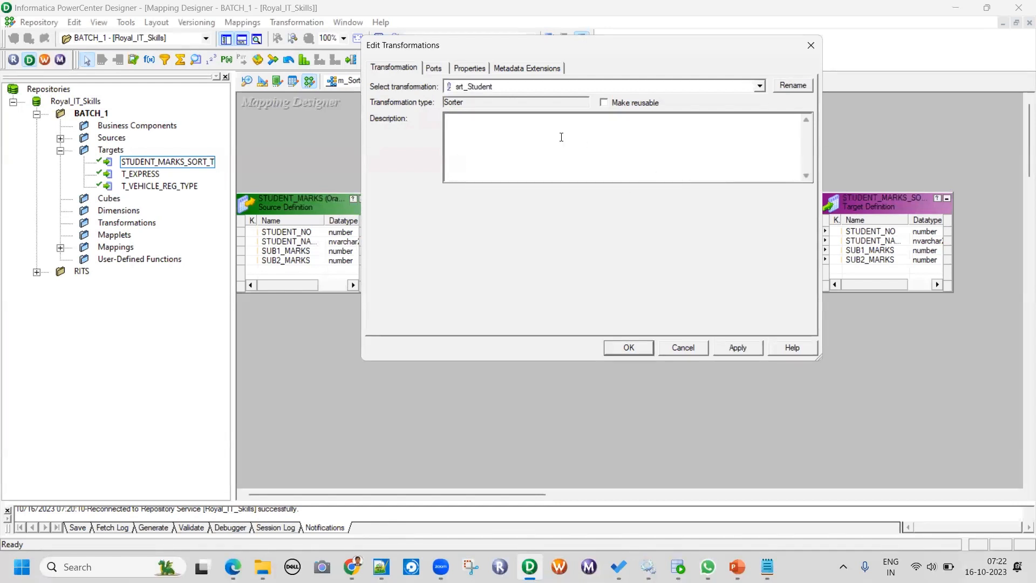
{"action": "type", "text": "T"}
{"action": "type", "text": "o st"}
{"action": "type", "text": "ort the stud"}
{"action": "type", "text": "ent data "}
{"action": "type", "text": "u"}
{"action": "key", "text": "BackSpace"}
{"action": "type", "text": "based on"}
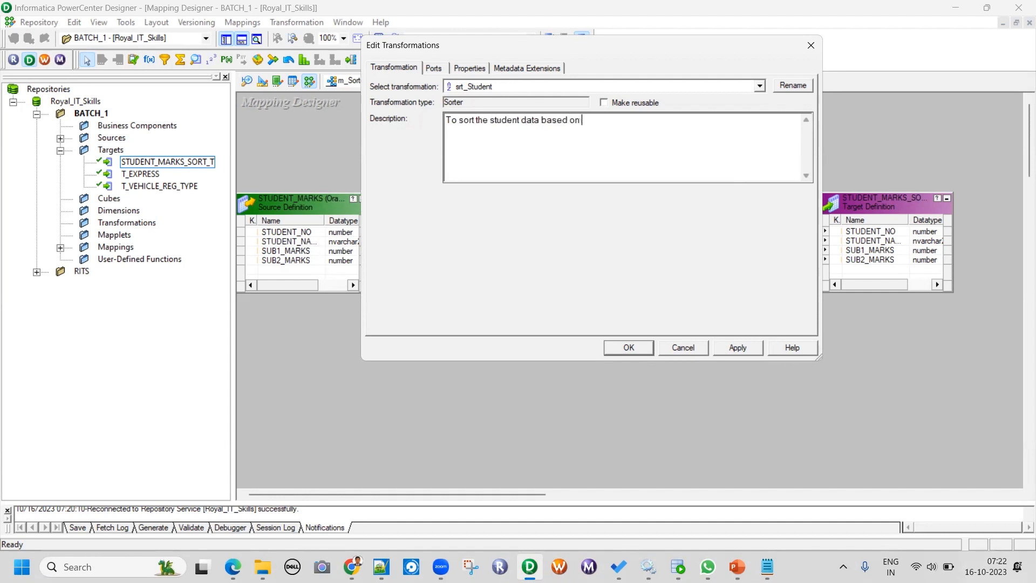
{"action": "type", "text": " Sub1 and Sub2"}
{"action": "left_click", "coordinate": [726, 347]}
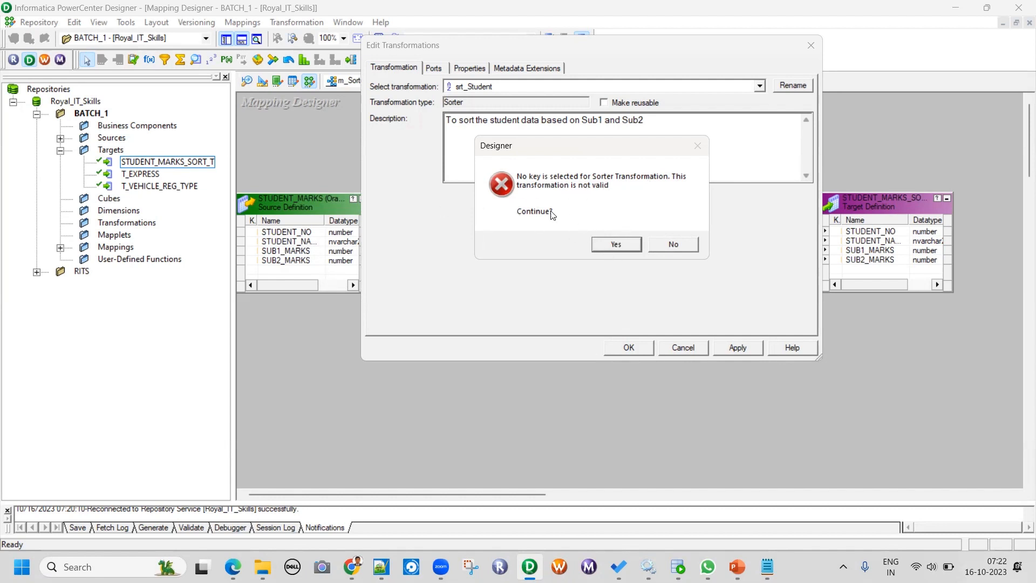
{"action": "left_click", "coordinate": [616, 245]}
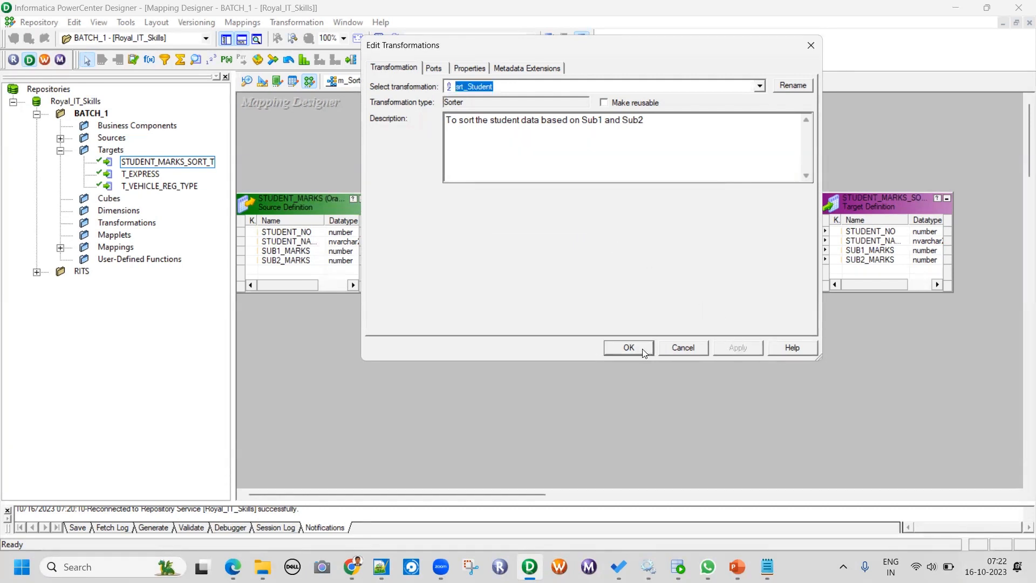
{"action": "left_click", "coordinate": [629, 347]}
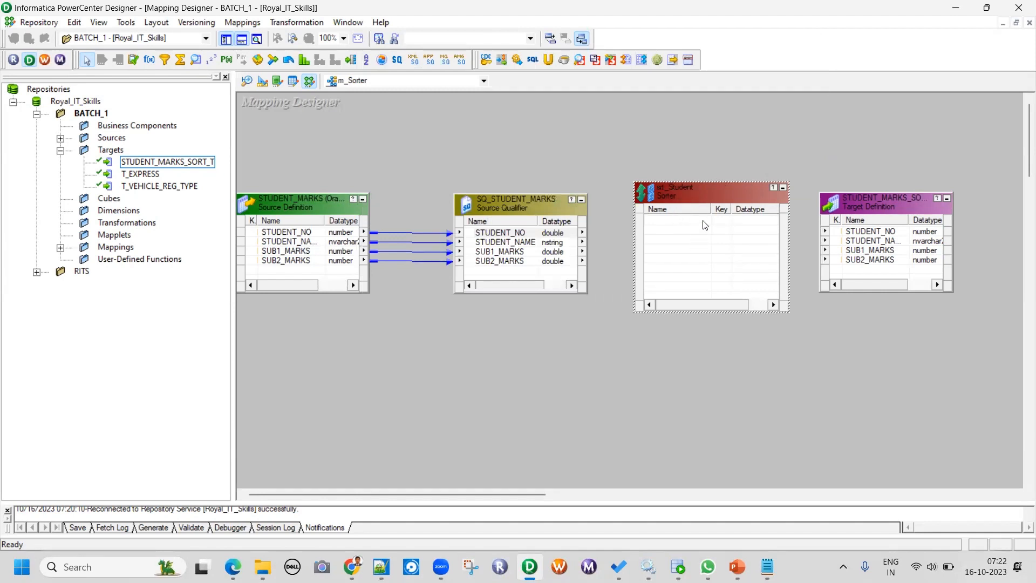
Link all four SQ_STUDENT_MARKS ports, STUDENT_NO through SUB2_MARKS, into srt_Student and move the target slightly farther from the Sorter.
{"action": "left_click", "coordinate": [510, 236]}
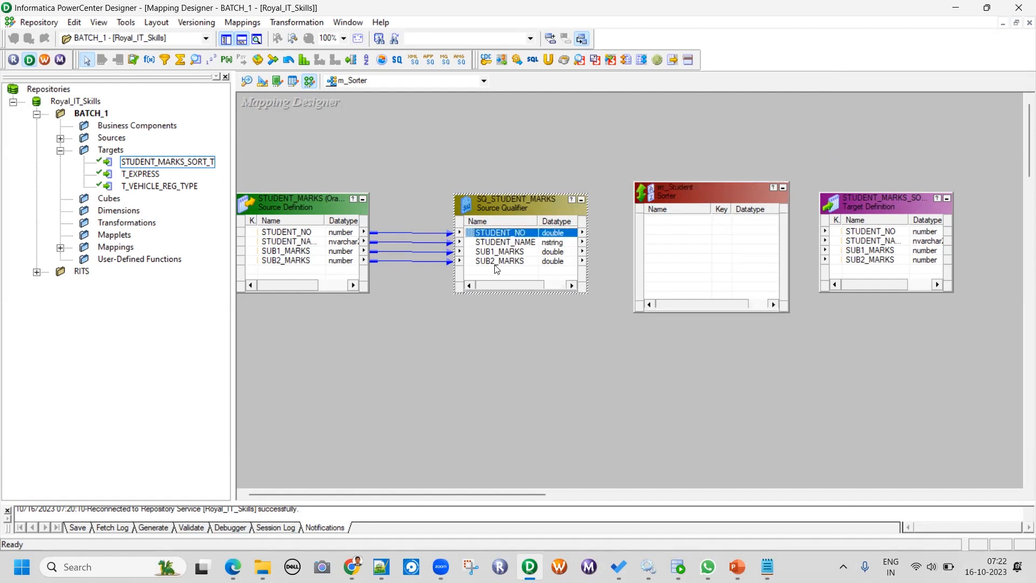
{"action": "left_click", "coordinate": [496, 264], "text": "shift"}
{"action": "left_click_drag", "start_coordinate": [470, 236], "coordinate": [648, 242]}
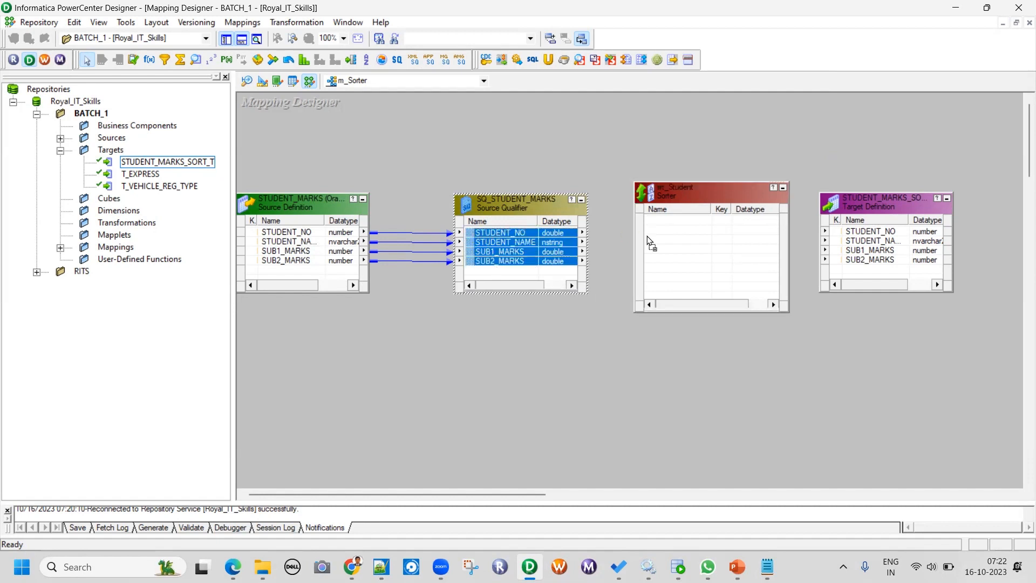
{"action": "left_click", "coordinate": [714, 213]}
{"action": "left_click", "coordinate": [876, 199]}
{"action": "left_click_drag", "start_coordinate": [875, 193], "coordinate": [895, 186]}
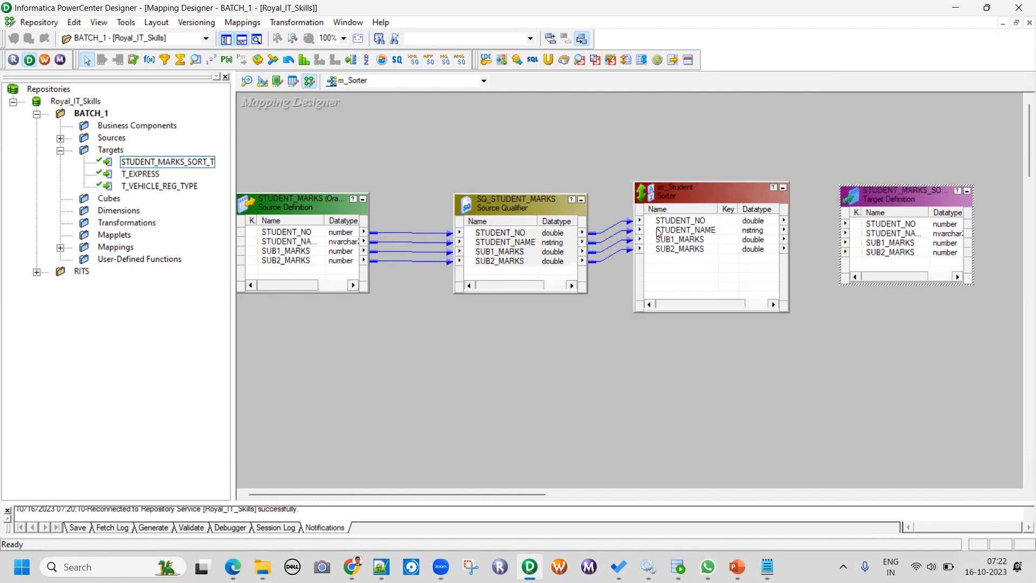
Link all four srt_Student ports, STUDENT_NO through SUB2_MARKS, to the matching columns of the STUDENT_MARKS_SORT_T target.
{"action": "left_click", "coordinate": [664, 227]}
{"action": "left_click", "coordinate": [671, 220]}
{"action": "left_click", "coordinate": [678, 249], "text": "shift"}
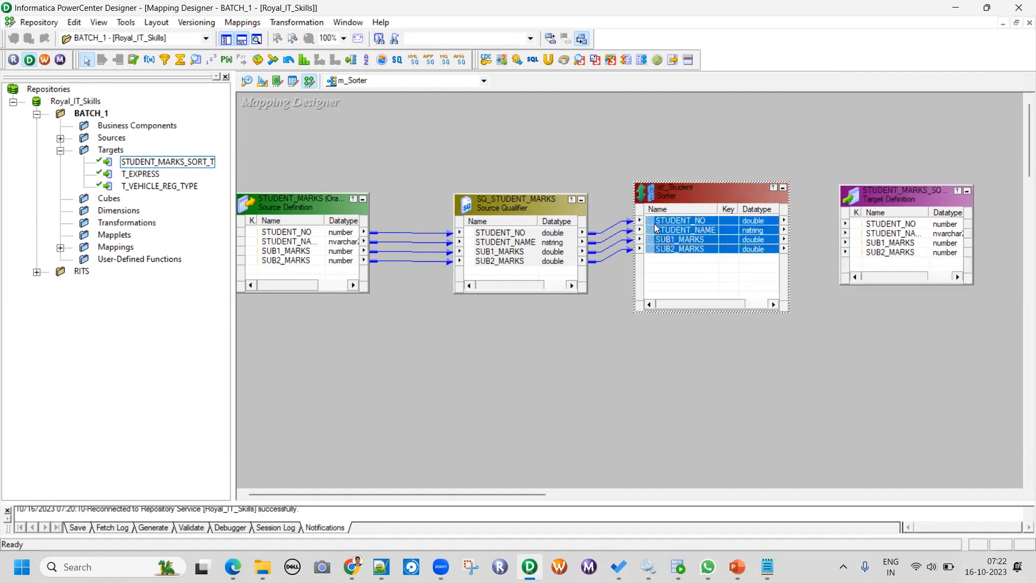
{"action": "left_click_drag", "start_coordinate": [654, 223], "coordinate": [879, 225]}
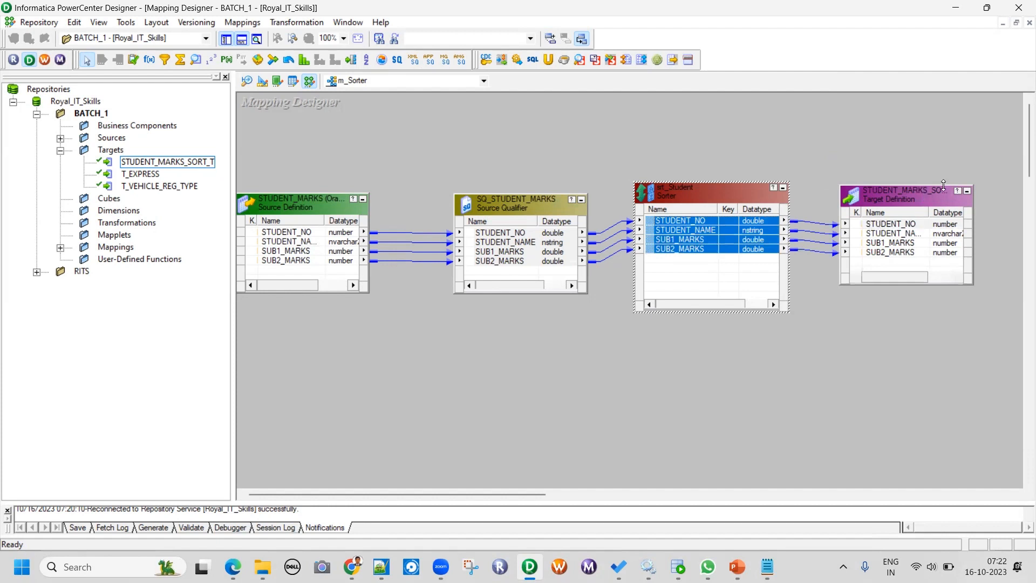
Mark SUB1_MARKS and SUB2_MARKS as ascending sort keys in the srt_Student Sorter and apply the change.
{"action": "double_click", "coordinate": [704, 186]}
{"action": "left_click", "coordinate": [432, 69]}
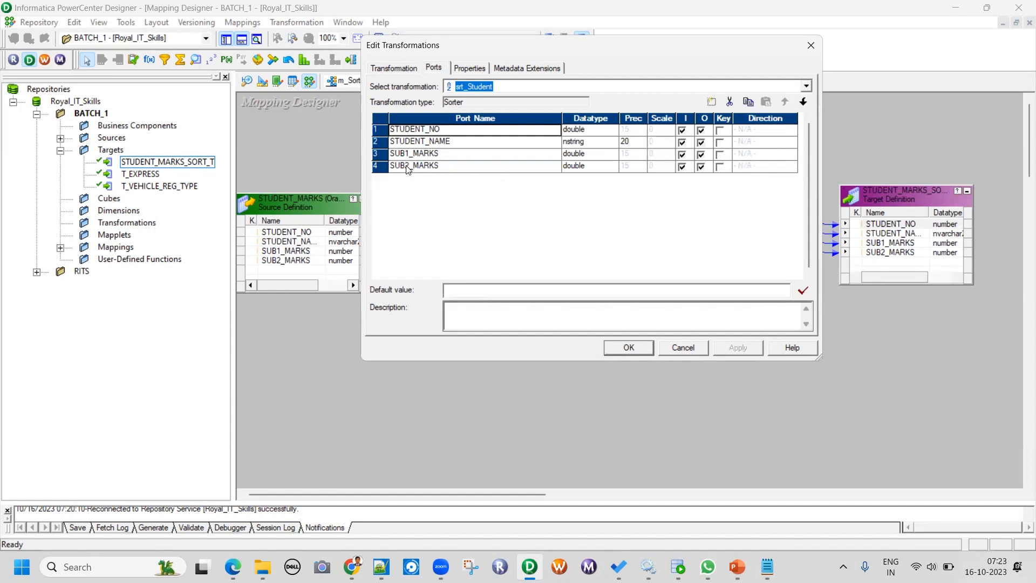
{"action": "left_click", "coordinate": [722, 155]}
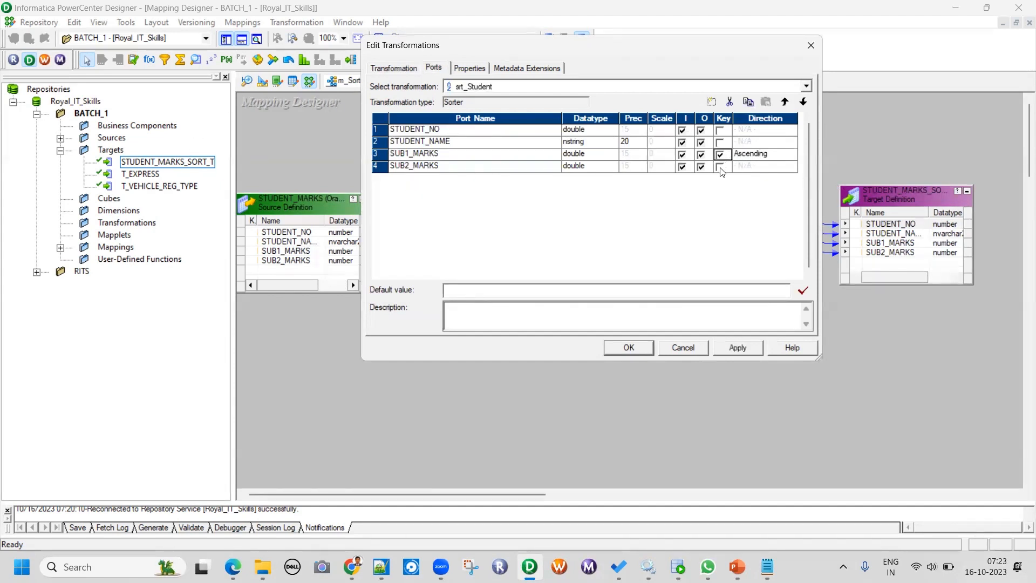
{"action": "left_click", "coordinate": [721, 166]}
{"action": "left_click", "coordinate": [727, 350]}
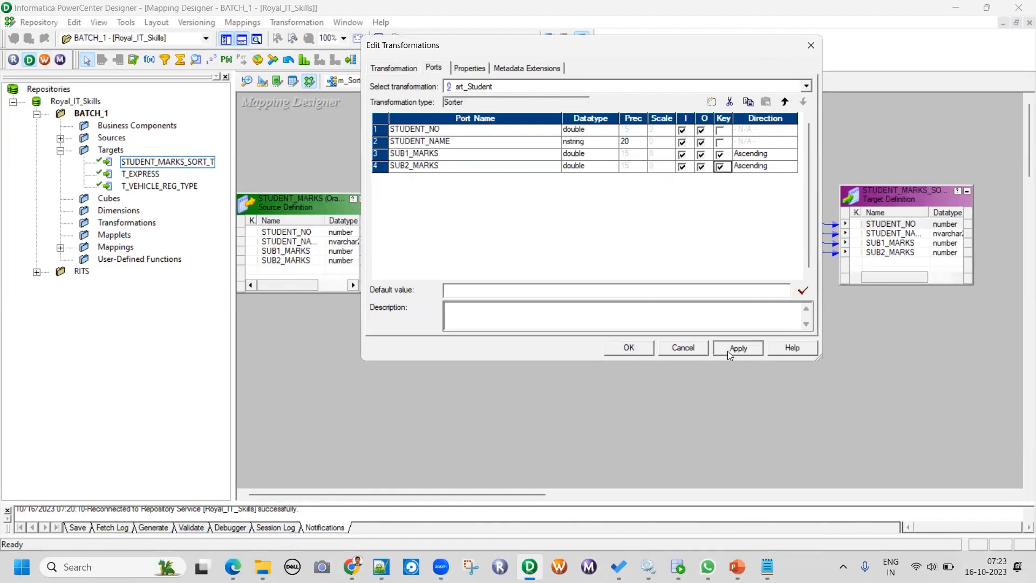
{"action": "left_click", "coordinate": [652, 348]}
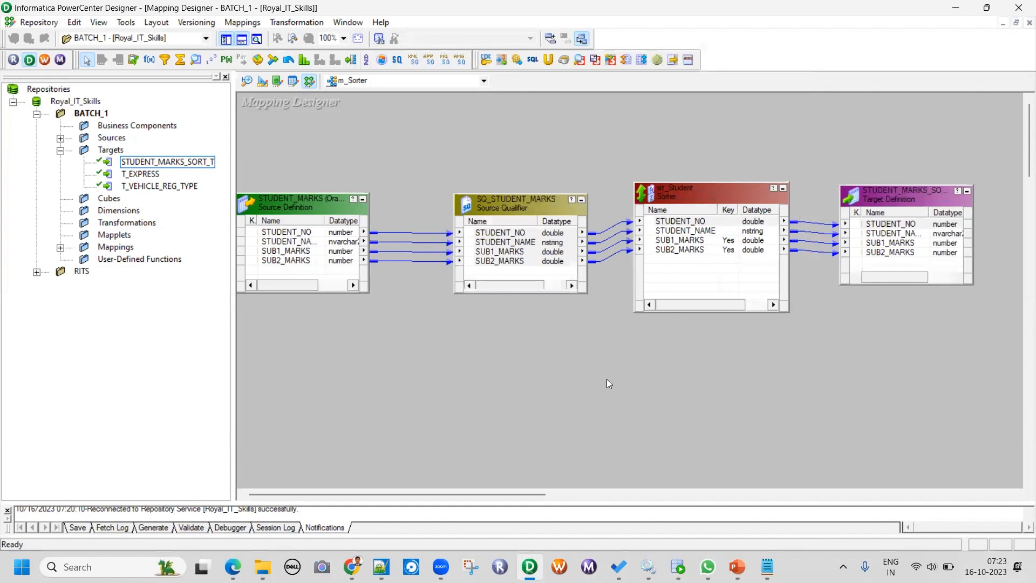
Save the m_Sorter mapping to the repository and dismiss any resulting notice.
{"action": "key", "text": "ctrl+s"}
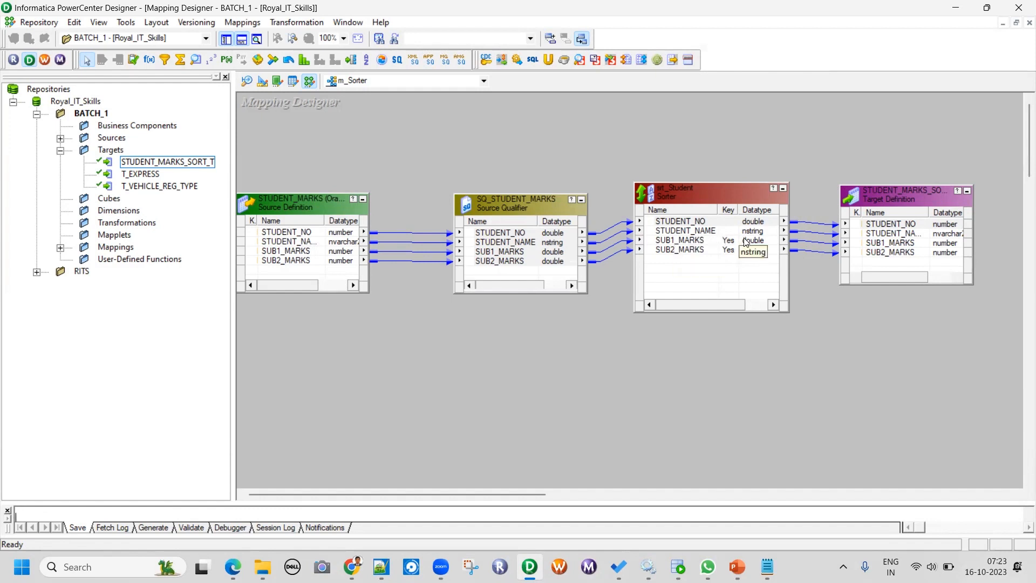
{"action": "key", "text": "ctrl+s"}
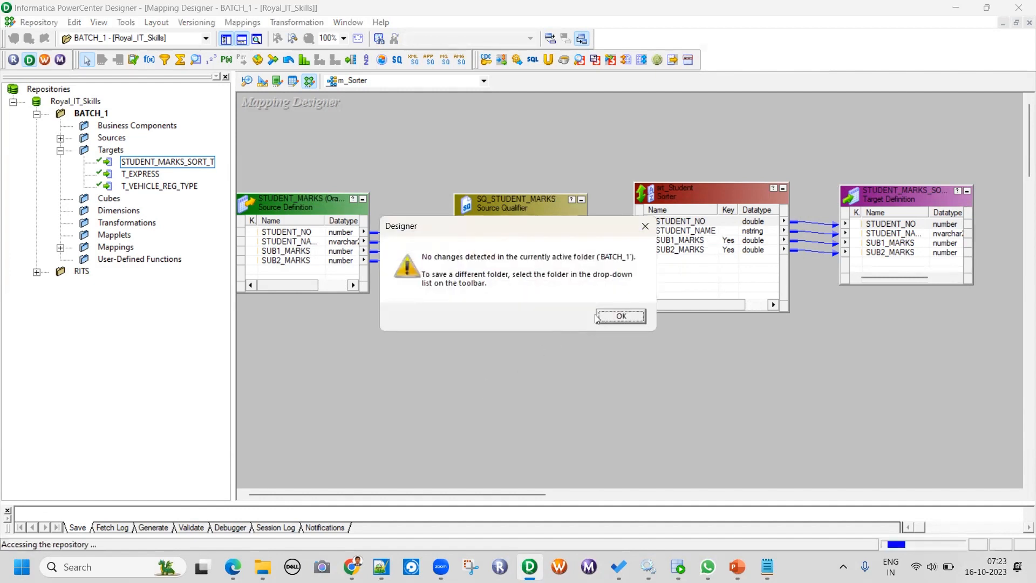
{"action": "left_click", "coordinate": [598, 317]}
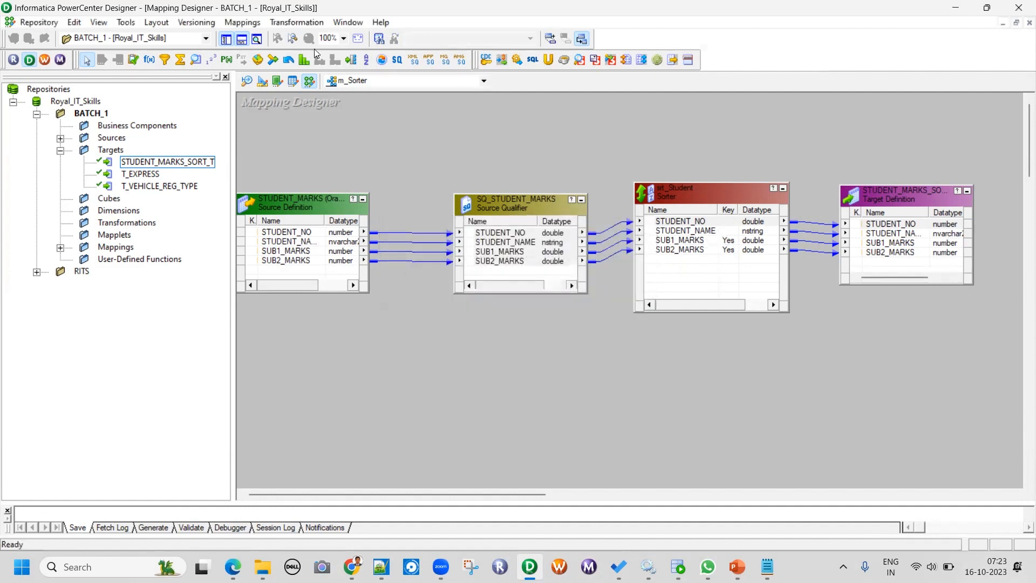
{"action": "left_click", "coordinate": [259, 23]}
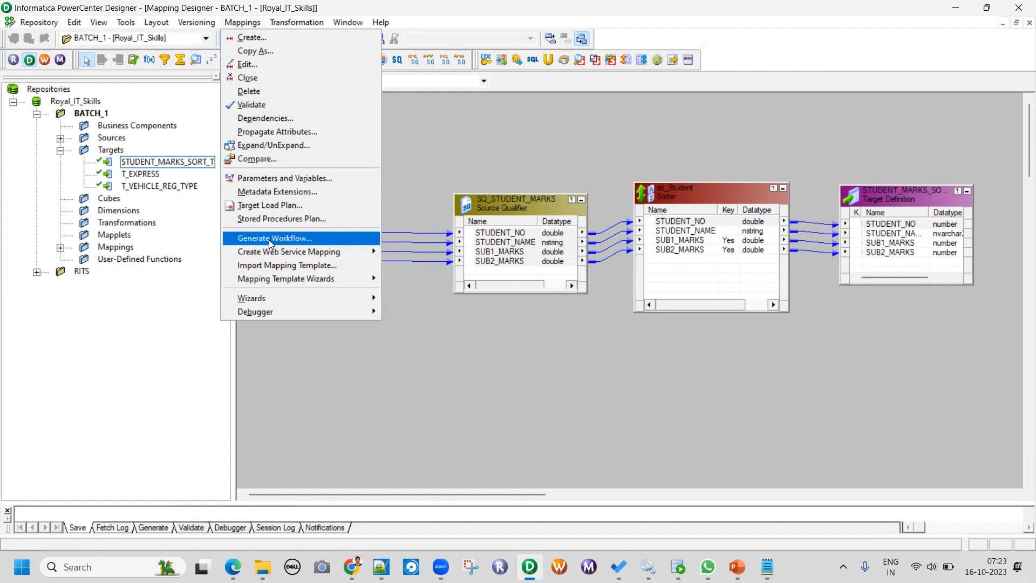
{"action": "left_click", "coordinate": [460, 336]}
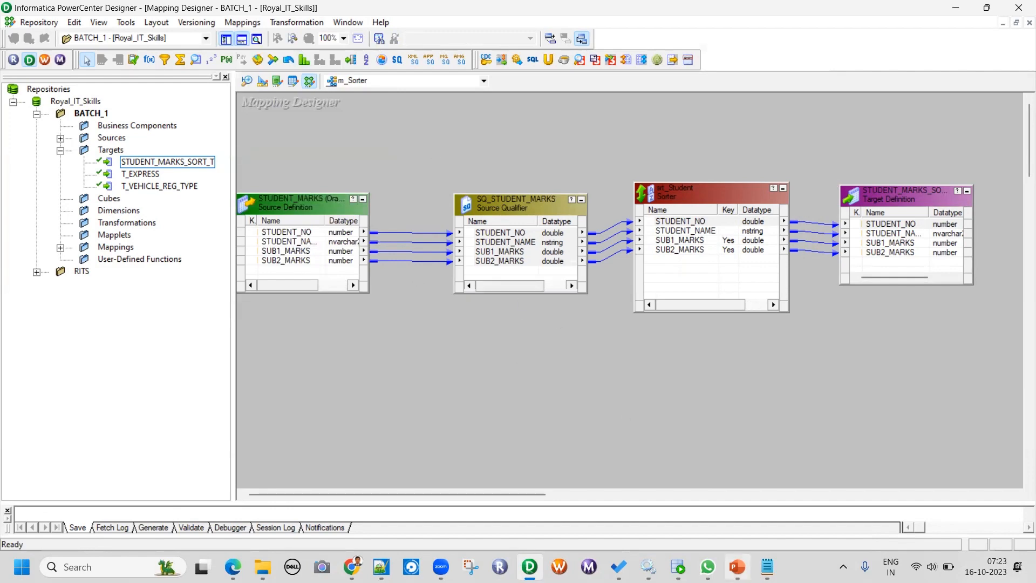
Switch to PowerCenter Workflow Manager, dismiss the startup tip and create a workflow named wf_m_Sorter.
{"action": "left_click", "coordinate": [45, 60]}
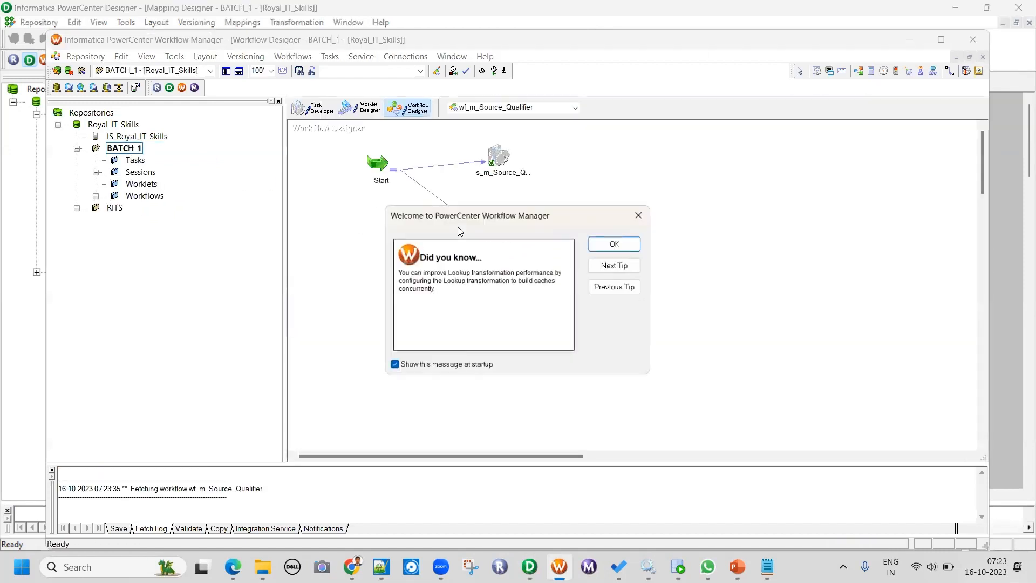
{"action": "left_click", "coordinate": [598, 249]}
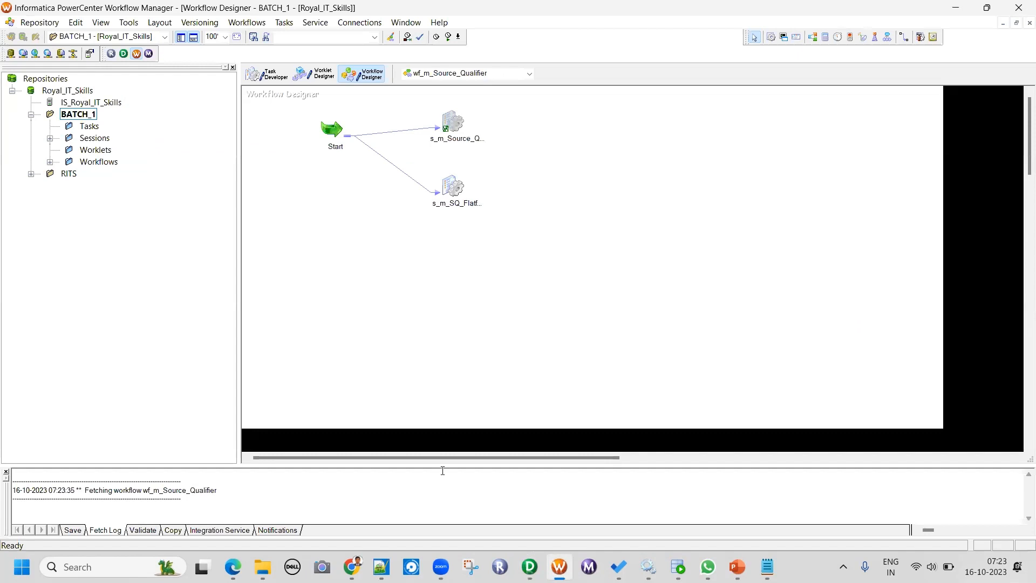
{"action": "left_click", "coordinate": [240, 23]}
{"action": "left_click", "coordinate": [250, 36]}
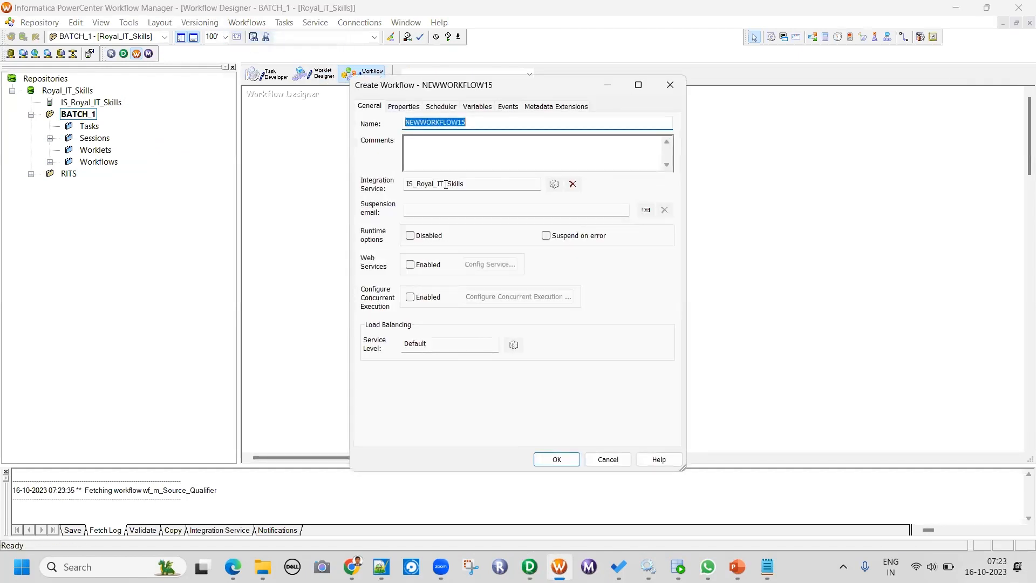
{"action": "type", "text": "wf_m_Sorter"}
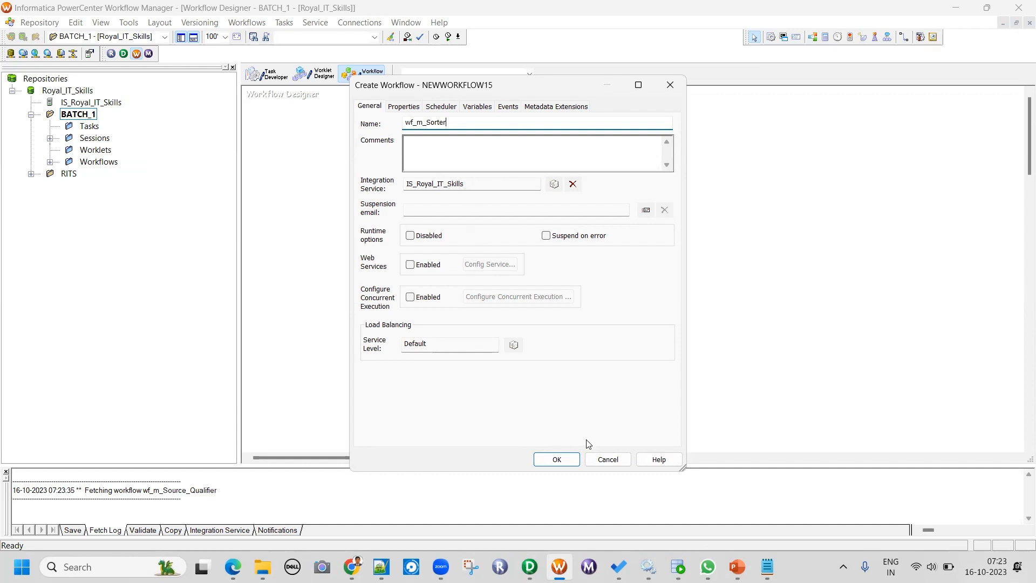
{"action": "left_click", "coordinate": [556, 459]}
{"action": "left_click", "coordinate": [363, 237]}
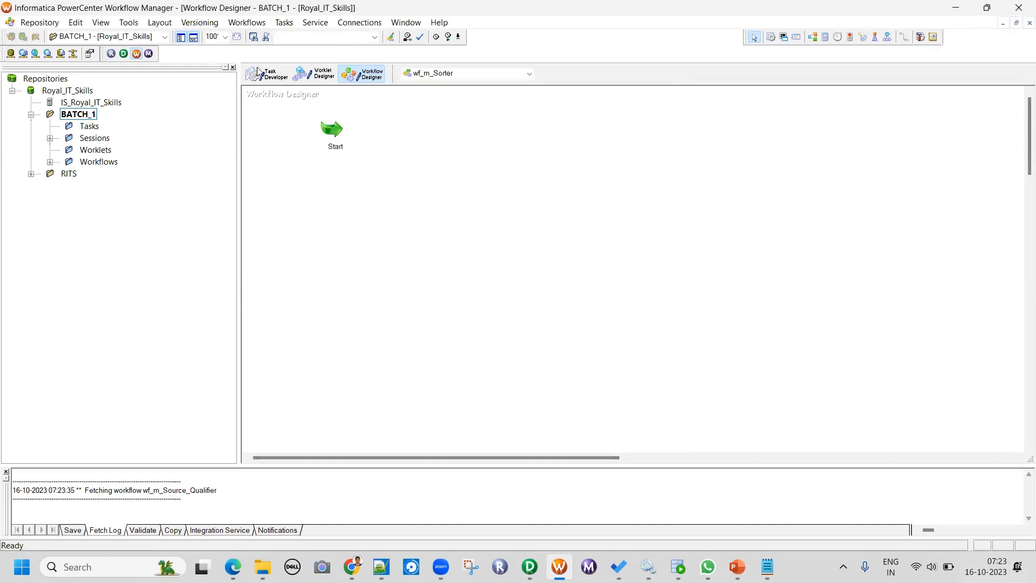
Set up a new task of type Session named s_m_Sorter for the workflow.
{"action": "left_click", "coordinate": [287, 24]}
{"action": "left_click", "coordinate": [291, 35]}
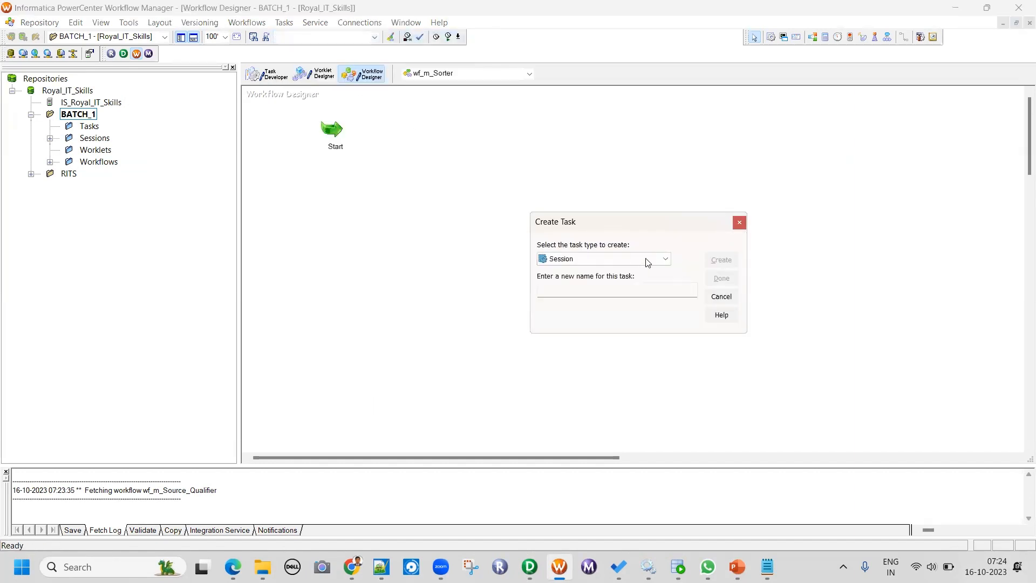
{"action": "left_click", "coordinate": [614, 259]}
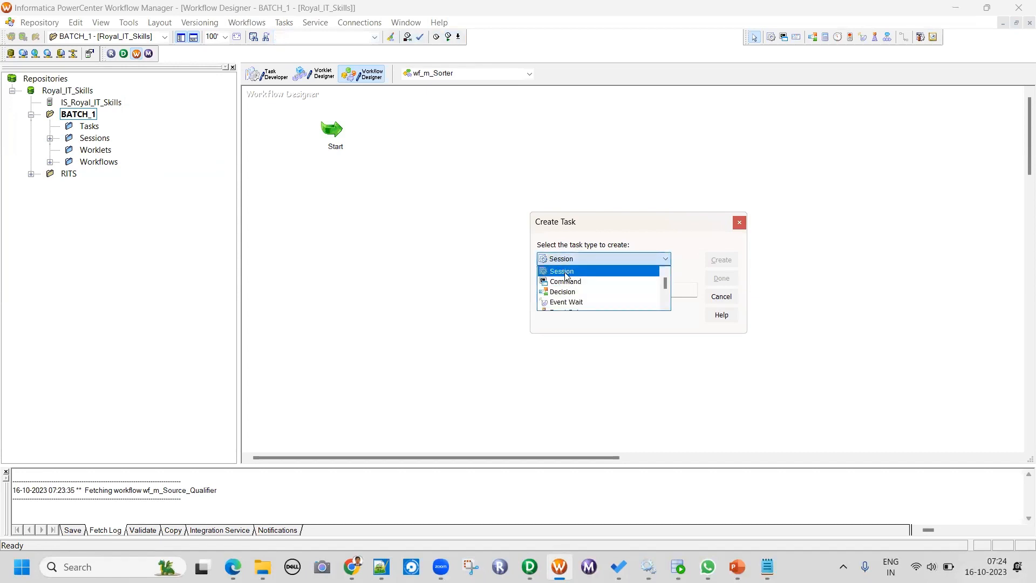
{"action": "left_click", "coordinate": [591, 268]}
{"action": "left_click", "coordinate": [570, 286]}
{"action": "type", "text": "s_m_Sorter"}
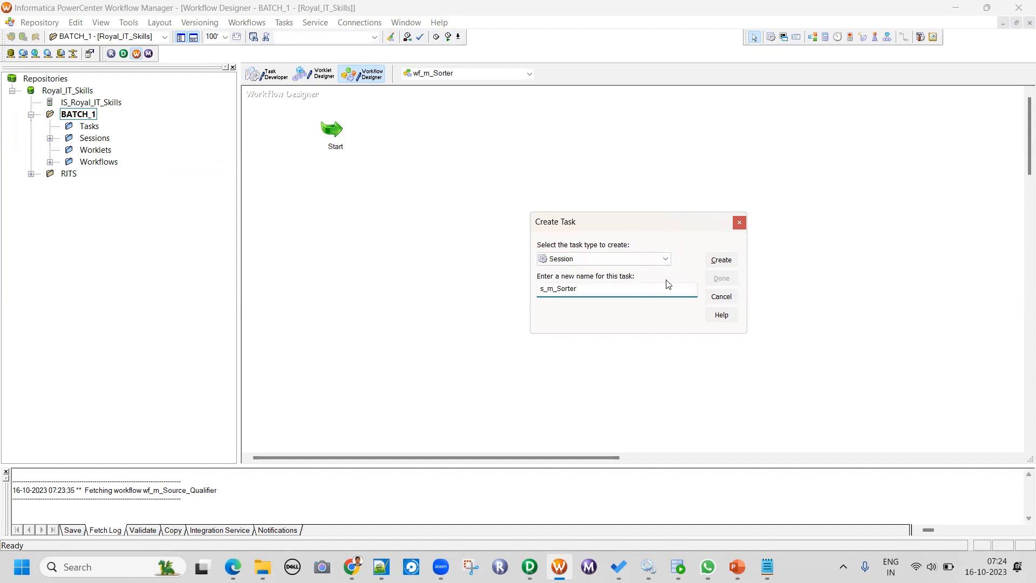
{"action": "left_click", "coordinate": [721, 259]}
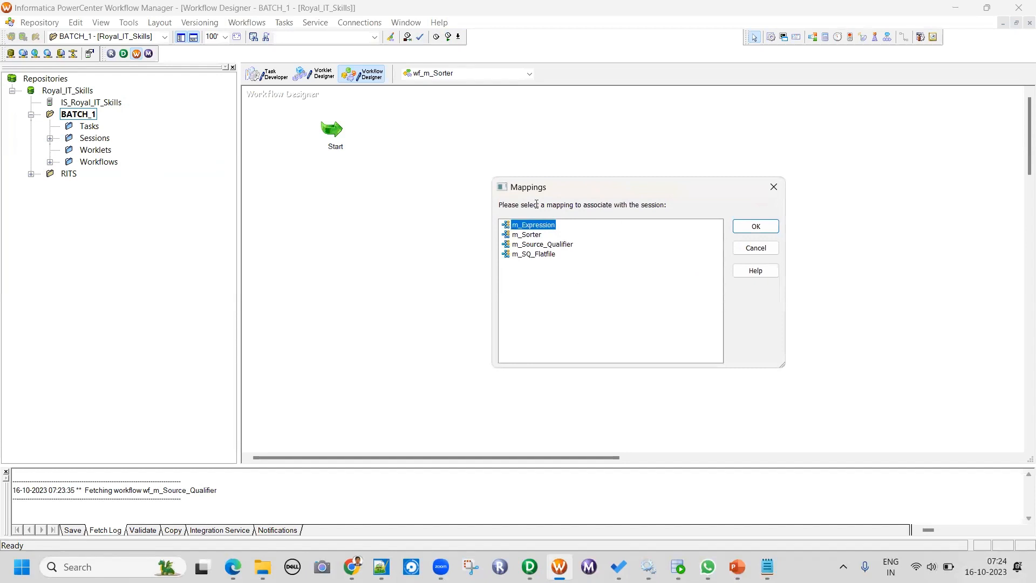
{"action": "left_click", "coordinate": [527, 235]}
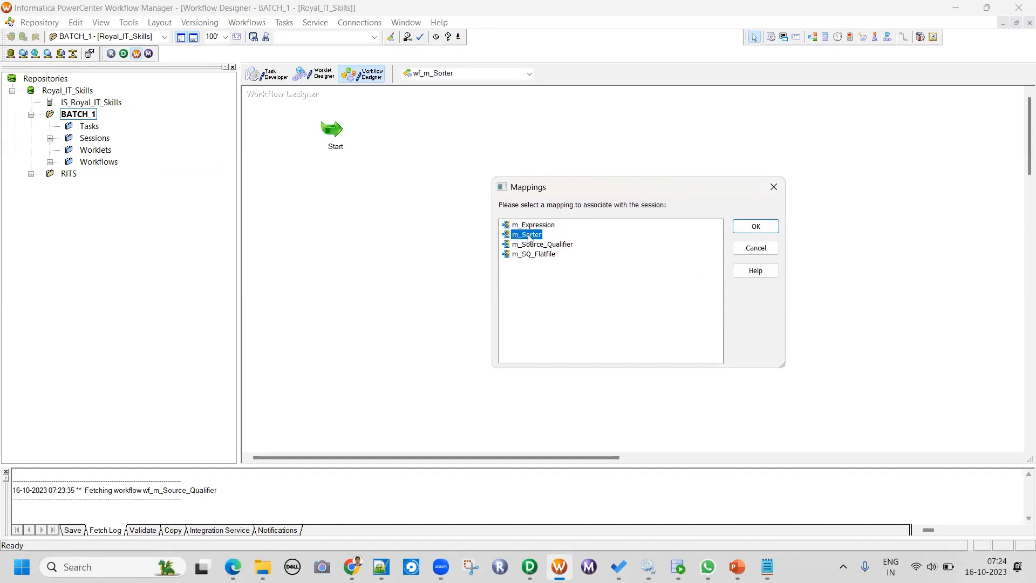
{"action": "left_click", "coordinate": [764, 249]}
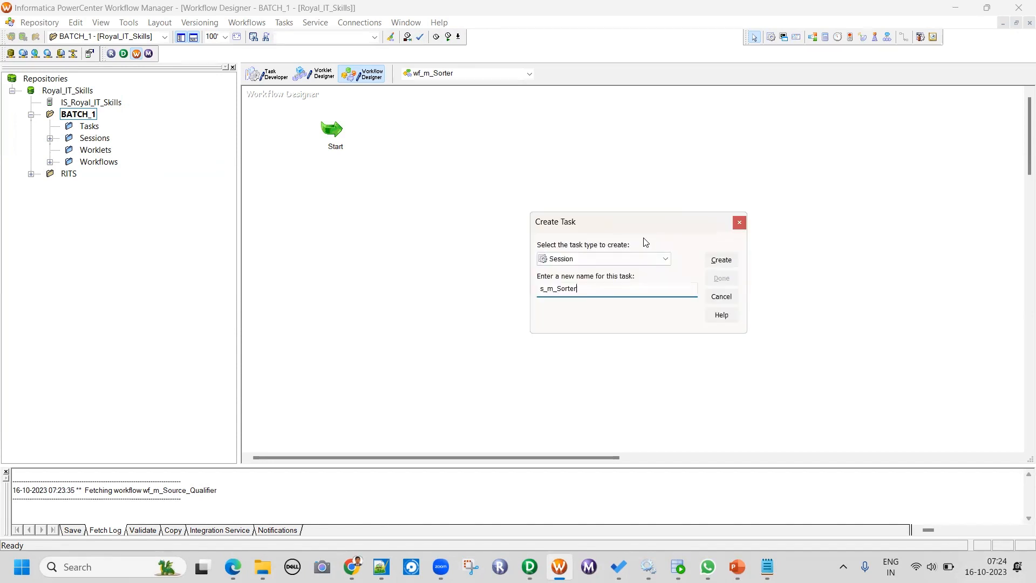
Create the s_m_Sorter session with the m_Sorter mapping associated and finish the task creation.
{"action": "left_click", "coordinate": [730, 257]}
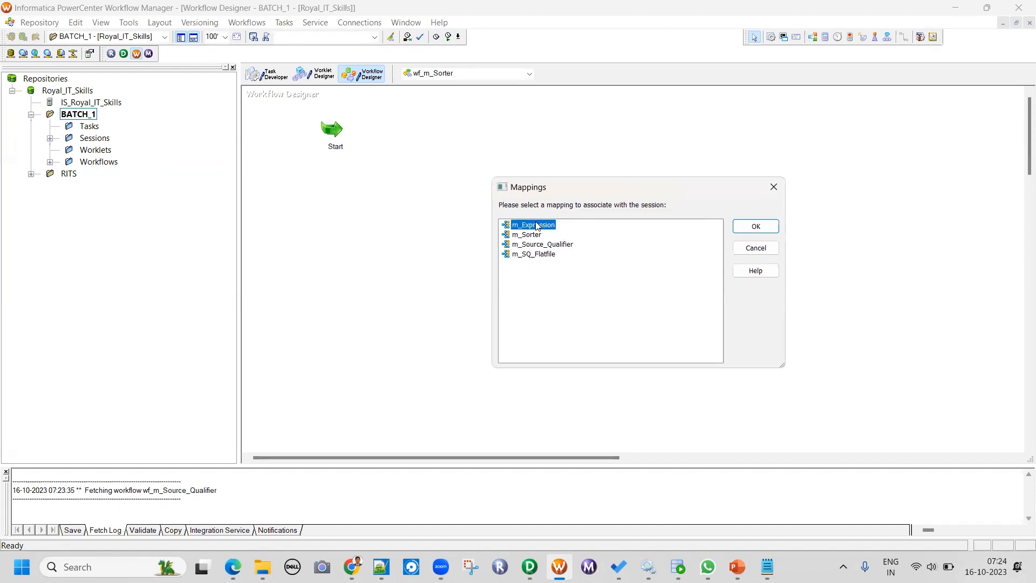
{"action": "left_click", "coordinate": [530, 236]}
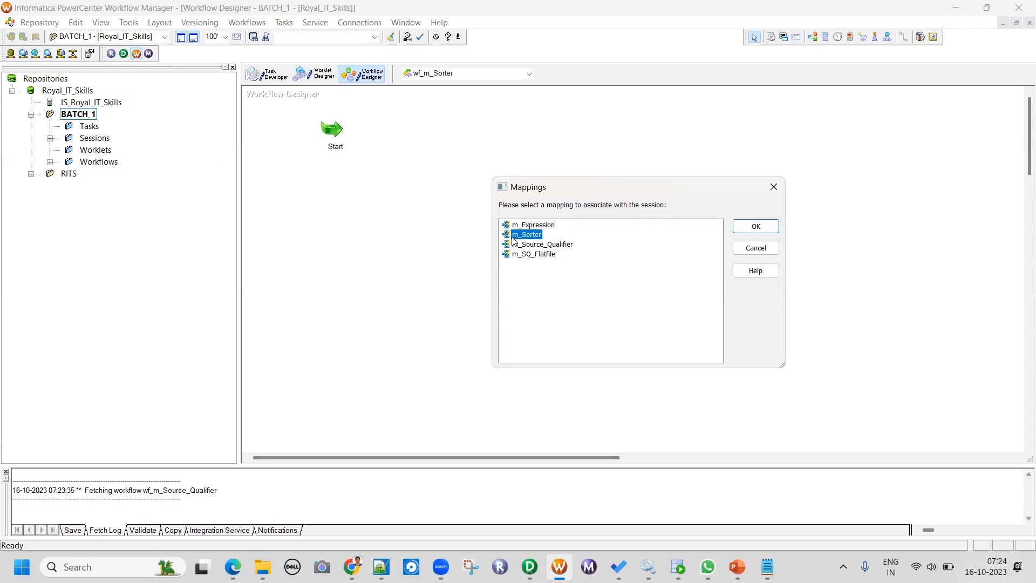
{"action": "left_click", "coordinate": [773, 228]}
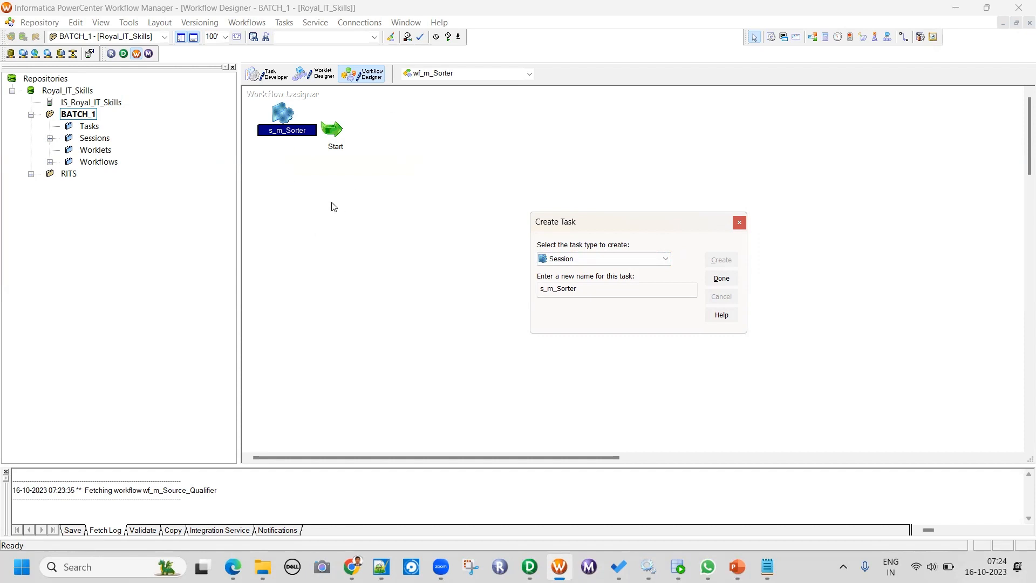
{"action": "left_click", "coordinate": [722, 278]}
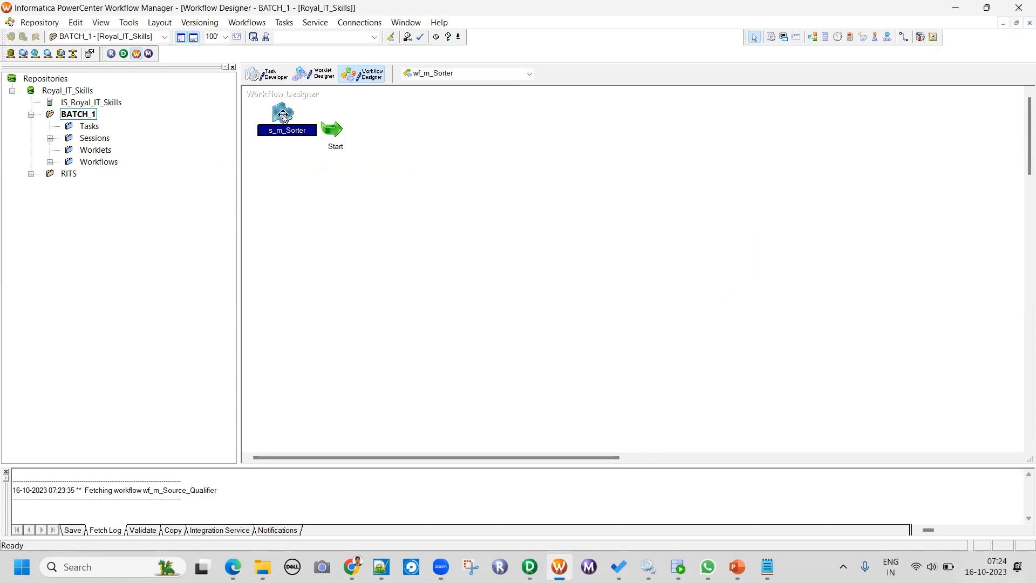
Move the s_m_Sorter session to the far side of the Start task and link Start to it.
{"action": "left_click_drag", "start_coordinate": [273, 114], "coordinate": [408, 135]}
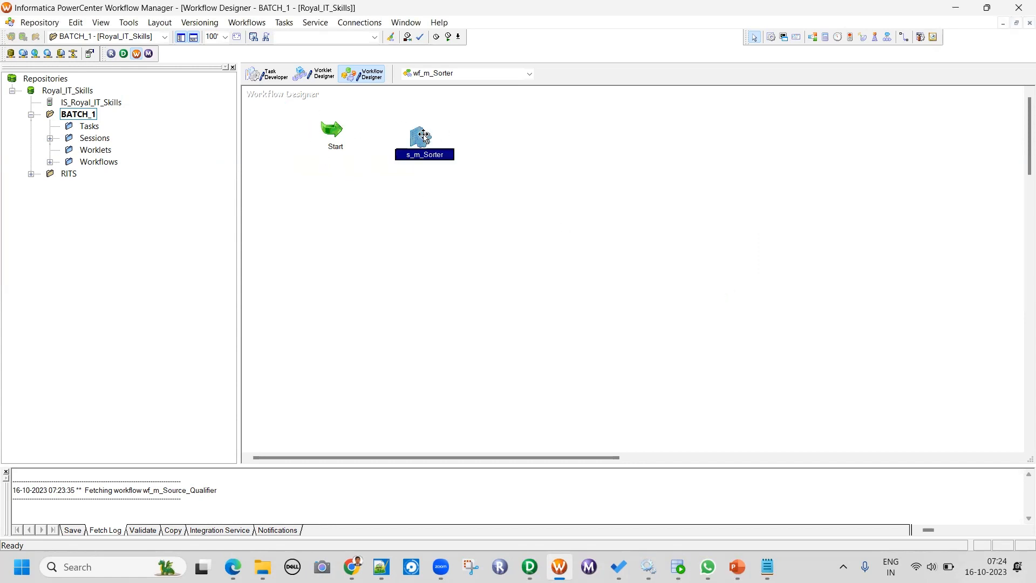
{"action": "left_click", "coordinate": [907, 39]}
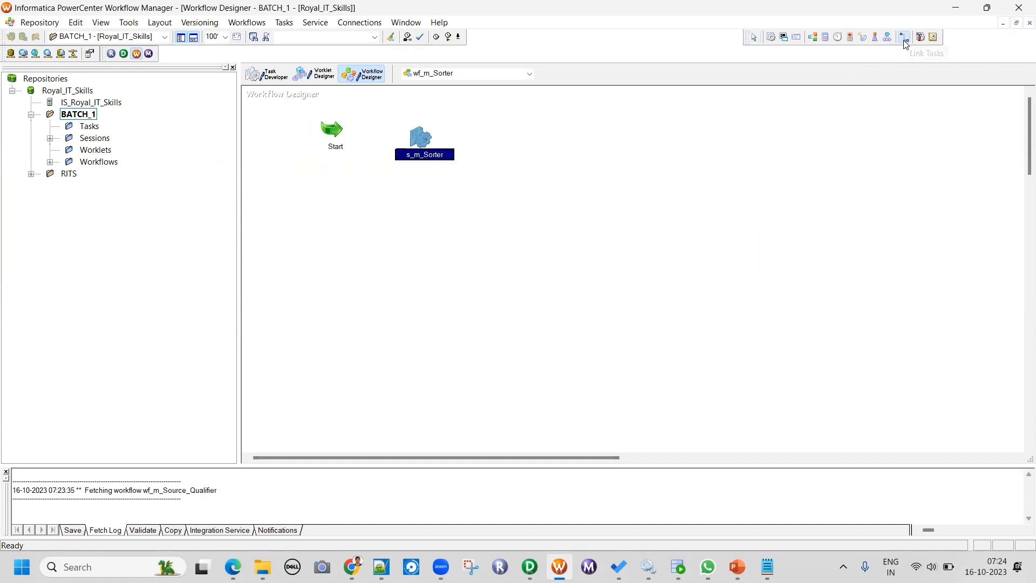
{"action": "left_click_drag", "start_coordinate": [325, 129], "coordinate": [420, 134]}
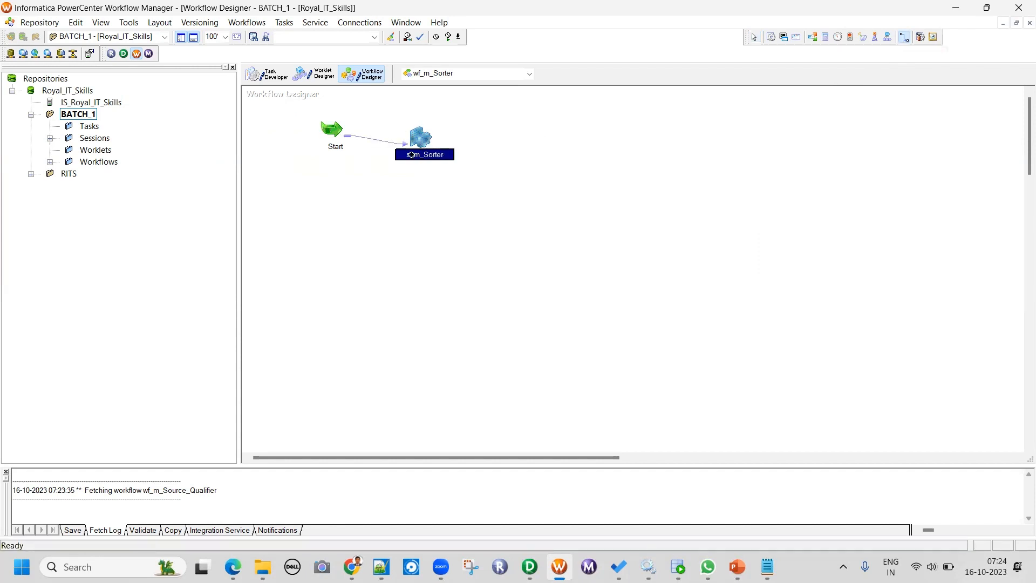
{"action": "key", "text": "Escape"}
Arrange the workflow's Start task and s_m_Sorter session horizontally.
{"action": "right_click", "coordinate": [538, 133]}
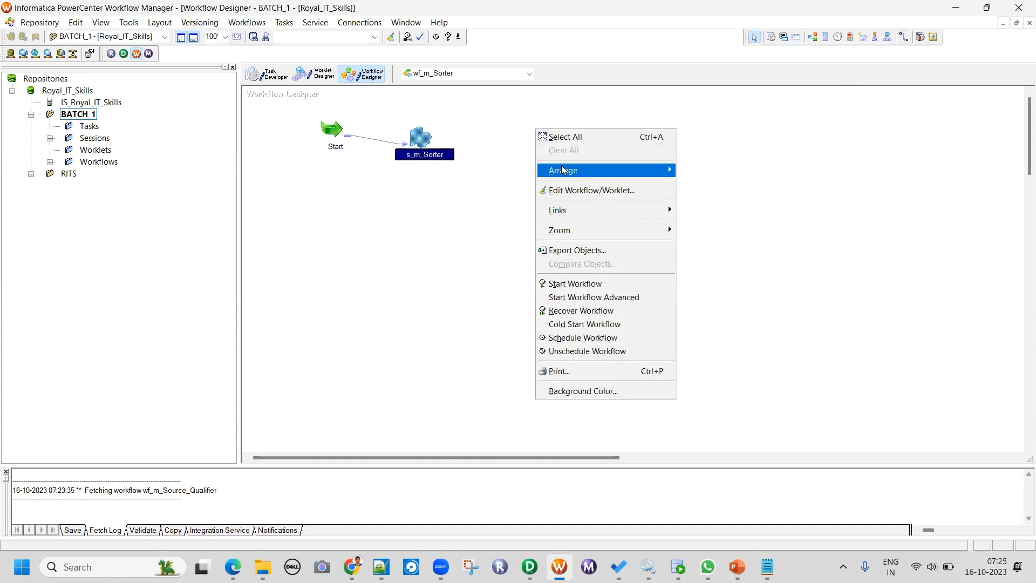
{"action": "mouse_move", "coordinate": [668, 169]}
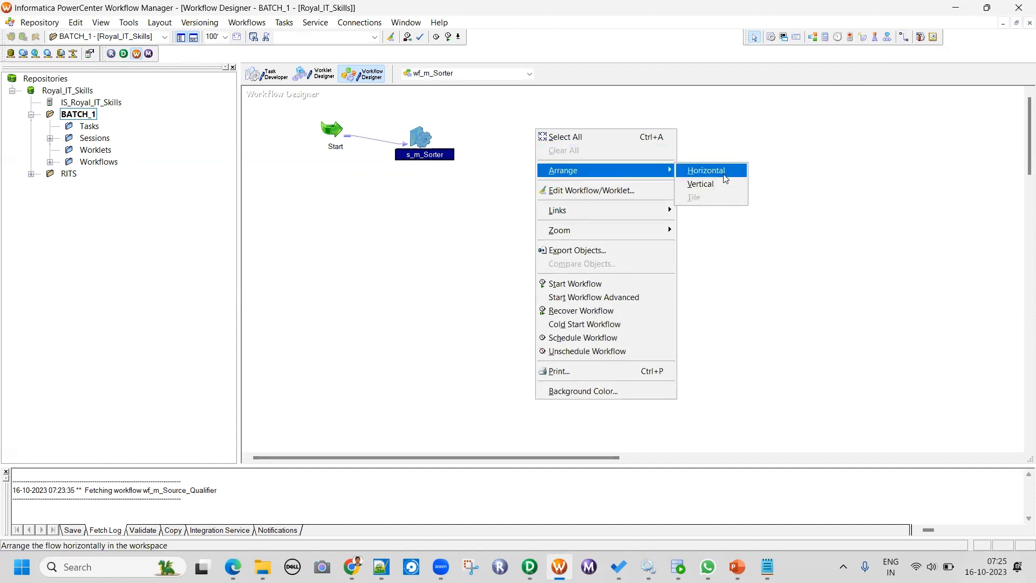
{"action": "left_click", "coordinate": [724, 171]}
Try the vertical arrangement of the workflow tasks and return them to the horizontal arrangement.
{"action": "right_click", "coordinate": [559, 143]}
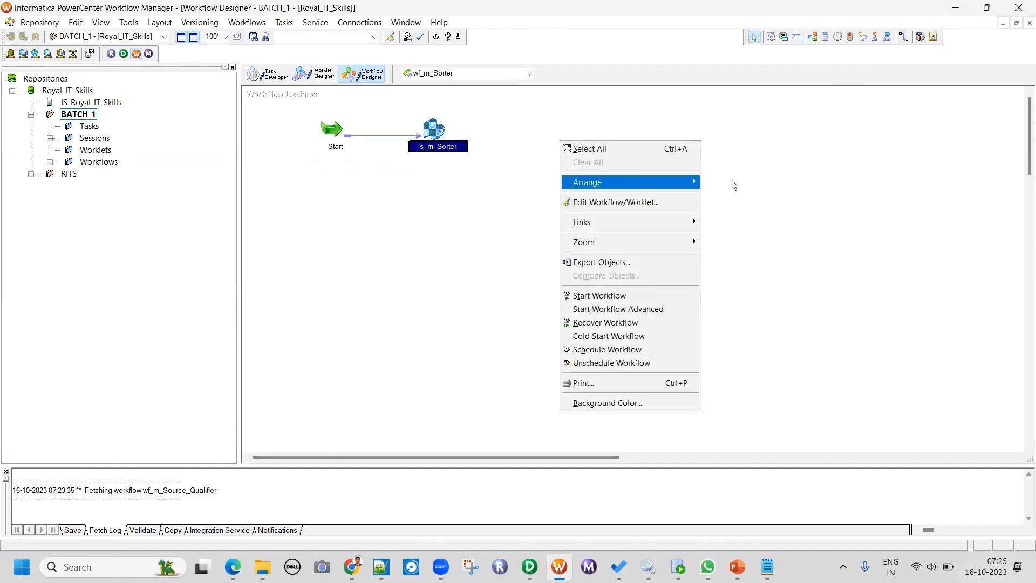
{"action": "left_click", "coordinate": [738, 193]}
{"action": "right_click", "coordinate": [523, 170]}
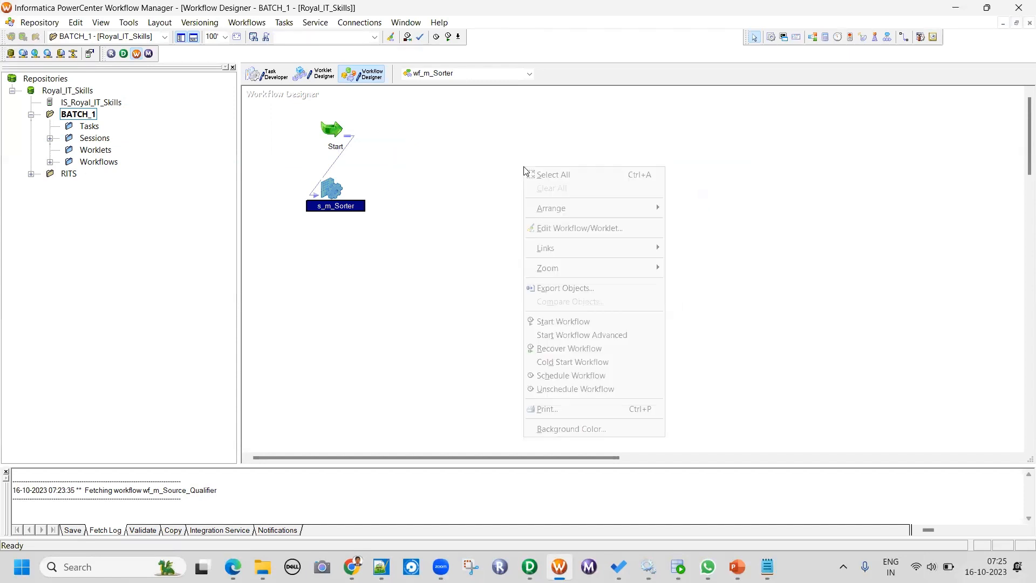
{"action": "mouse_move", "coordinate": [653, 208]}
{"action": "left_click", "coordinate": [713, 209]}
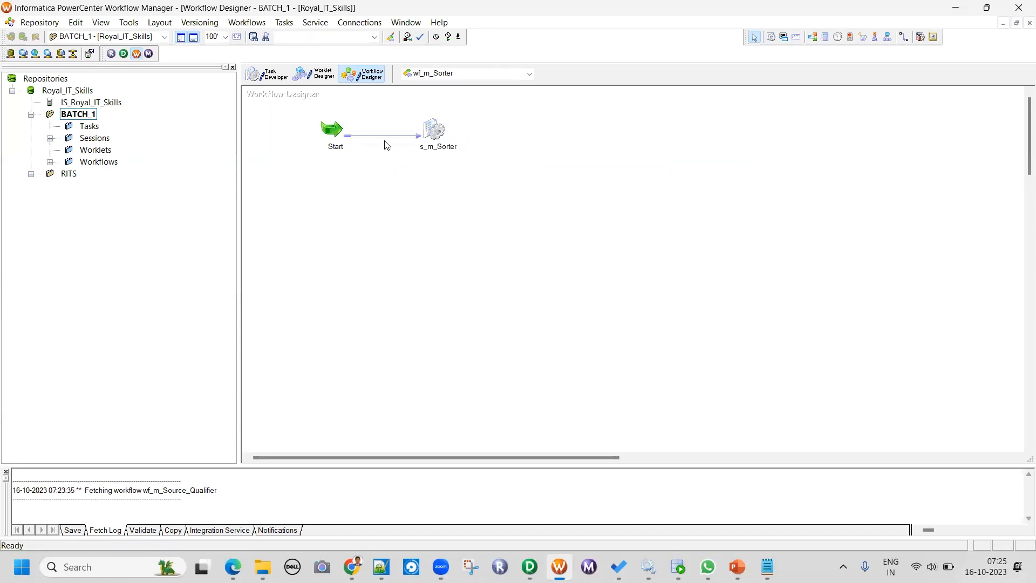
Save the wf_m_Sorter workflow and enlarge the output pane to check its validation messages.
{"action": "left_click", "coordinate": [43, 23]}
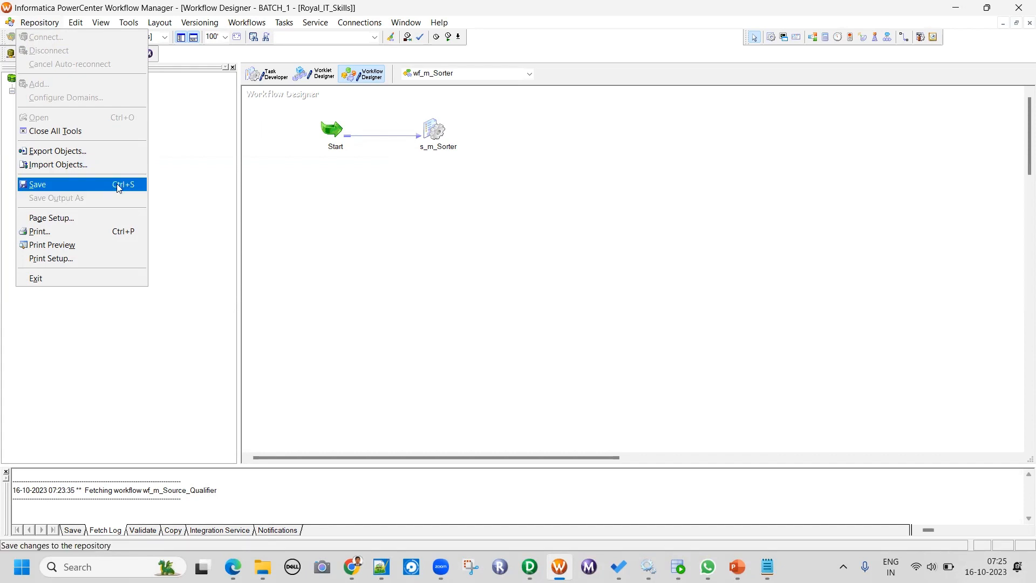
{"action": "left_click", "coordinate": [524, 190]}
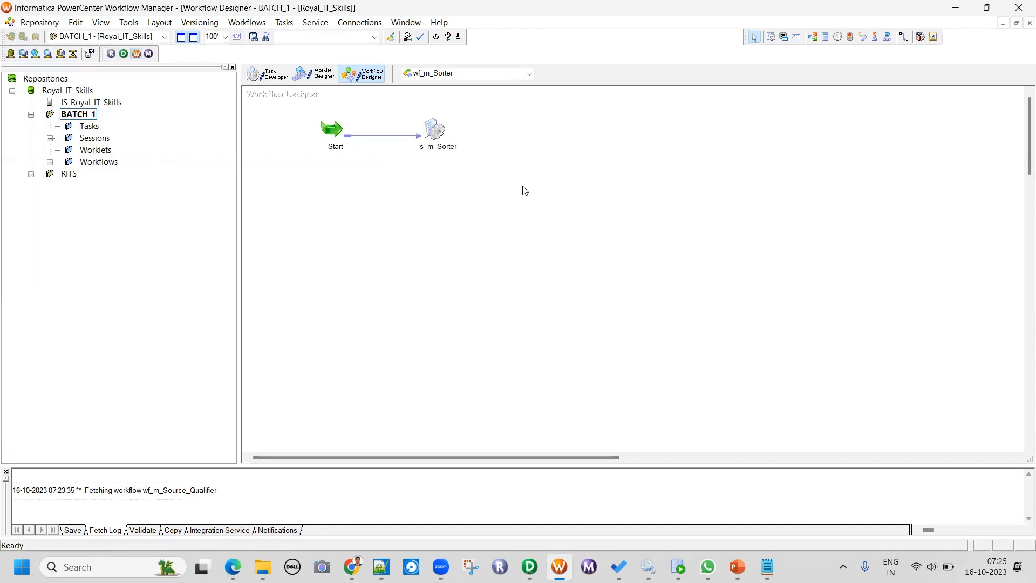
{"action": "key", "text": "ctrl+s"}
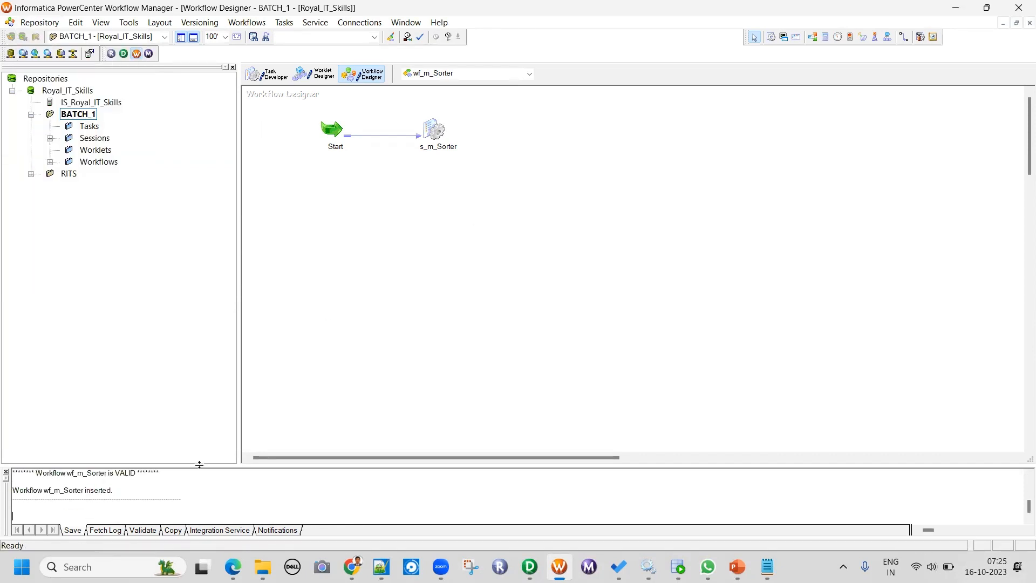
{"action": "left_click_drag", "start_coordinate": [199, 464], "coordinate": [186, 348]}
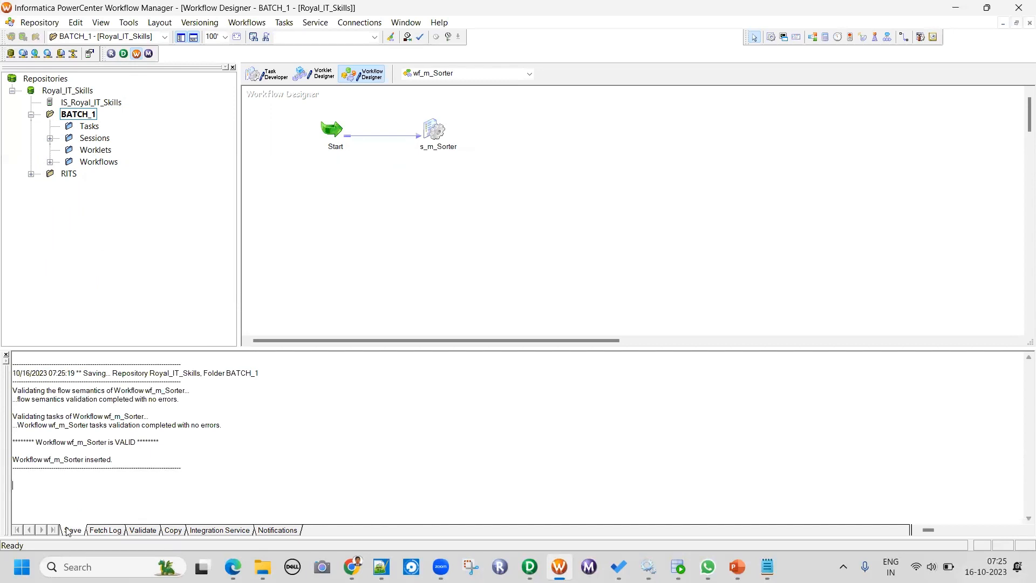
{"action": "left_click_drag", "start_coordinate": [139, 442], "coordinate": [119, 440]}
Expand the Workflows folder of BATCH_1 and reduce the output pane's height slightly.
{"action": "left_click", "coordinate": [50, 161]}
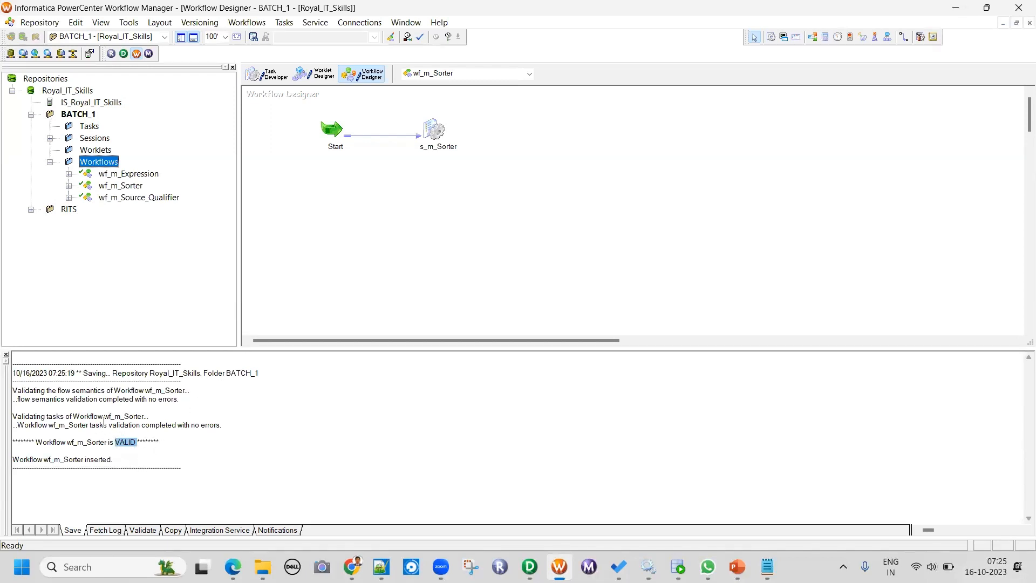
{"action": "left_click", "coordinate": [413, 220]}
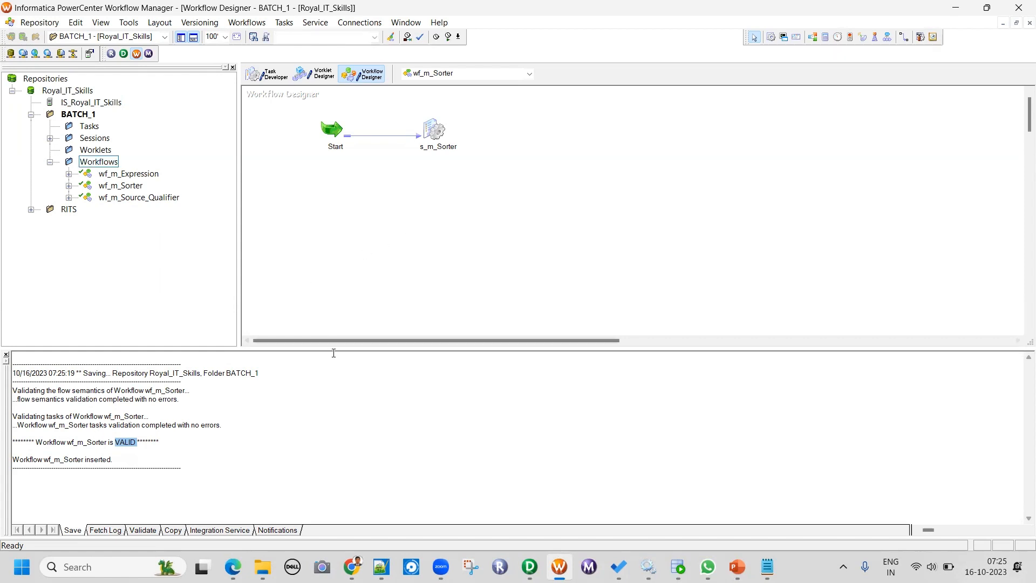
{"action": "left_click_drag", "start_coordinate": [339, 352], "coordinate": [338, 370]}
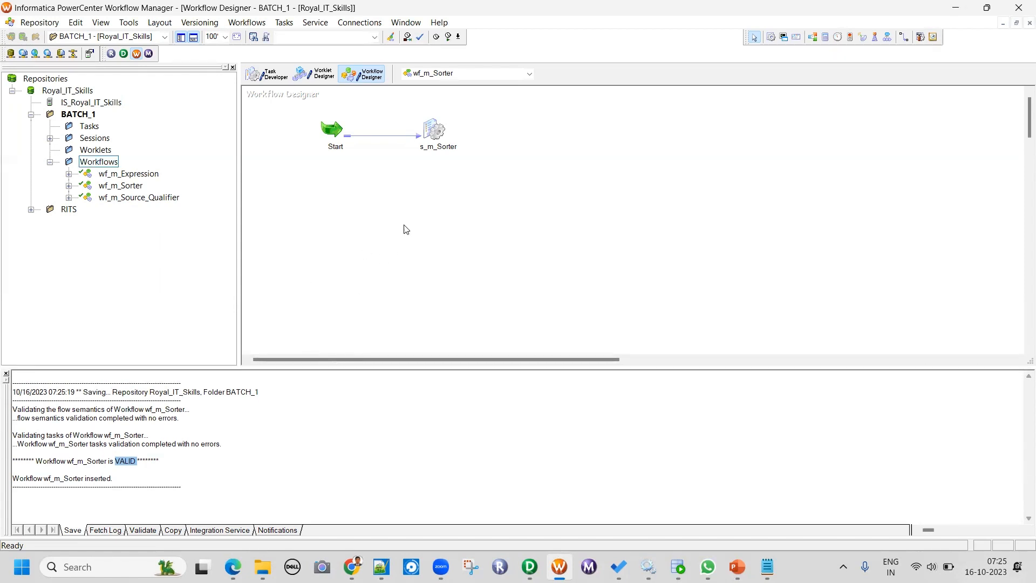
Open the s_m_Sorter session's mapping settings and check the connection of the SQ_STUDENT_MARKS source.
{"action": "left_click", "coordinate": [435, 131]}
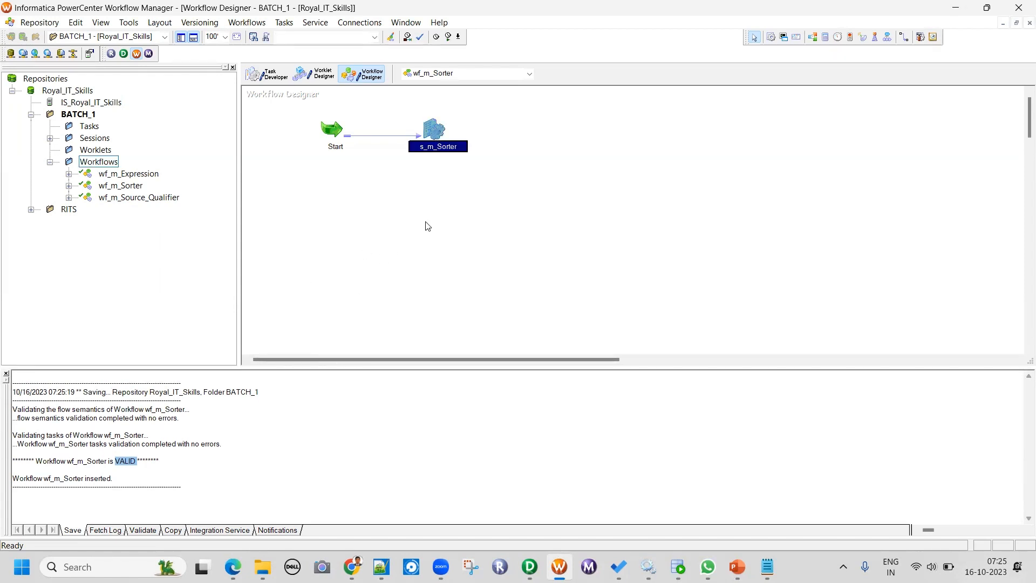
{"action": "left_click", "coordinate": [437, 181]}
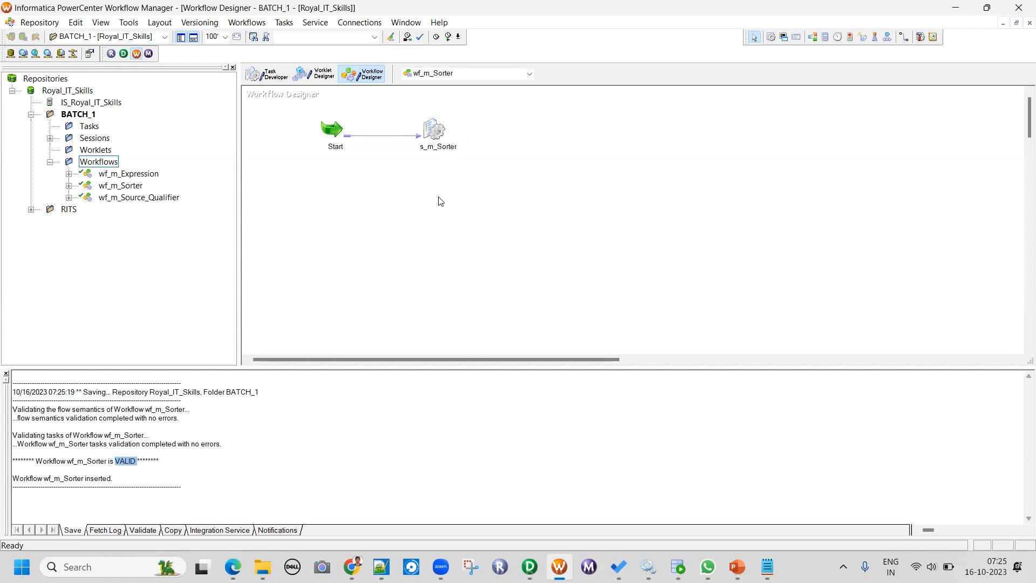
{"action": "left_click", "coordinate": [435, 126]}
{"action": "left_click", "coordinate": [410, 213]}
{"action": "double_click", "coordinate": [437, 127]}
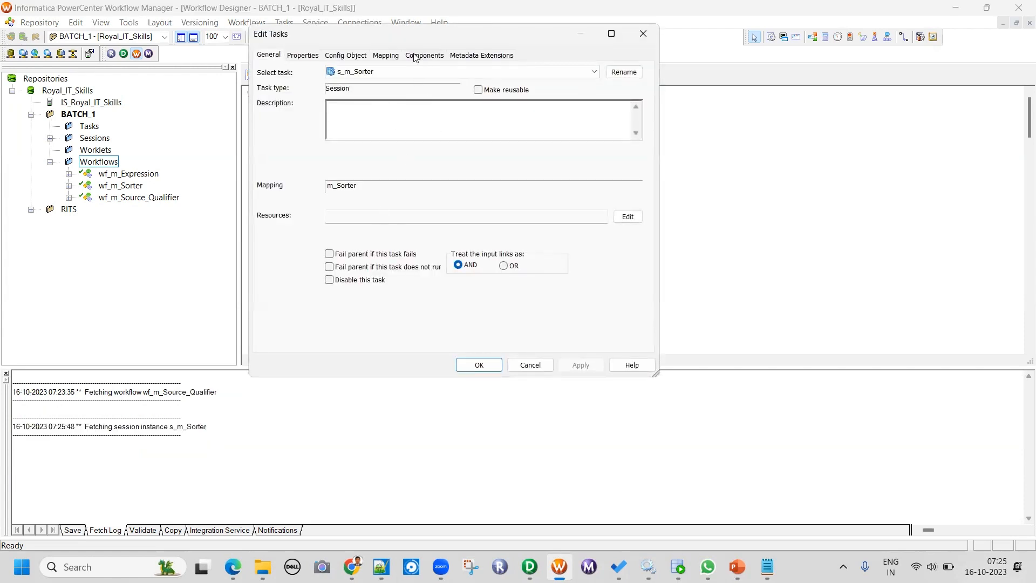
{"action": "left_click", "coordinate": [387, 56]}
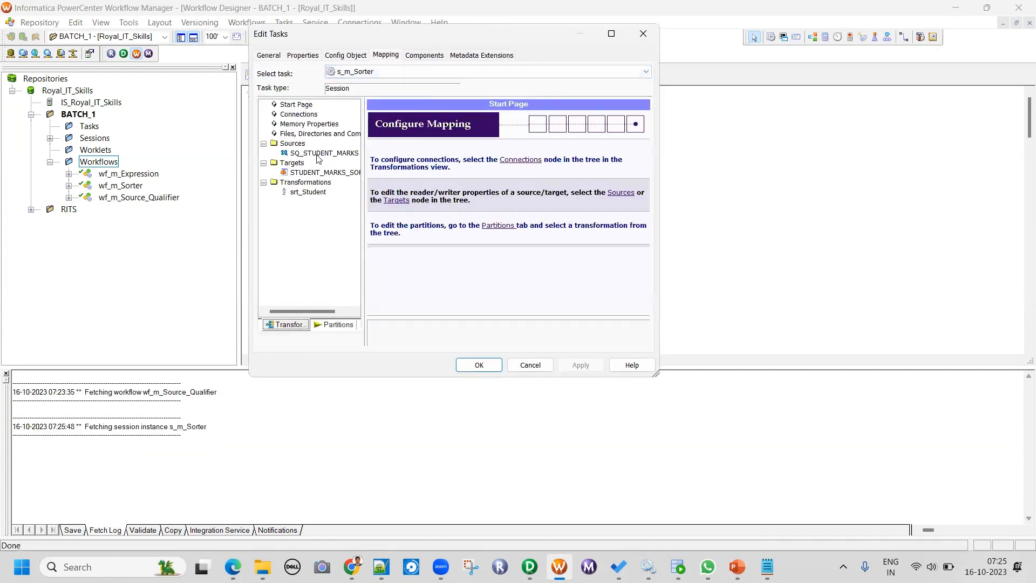
{"action": "left_click", "coordinate": [319, 154]}
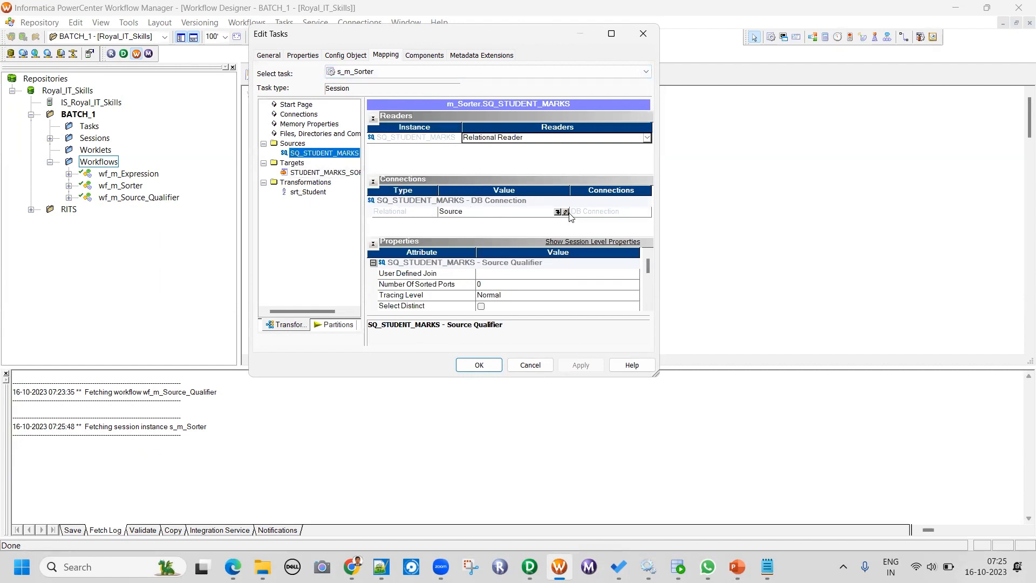
Set the relational connection of the STUDENT_MARKS_SORT_T target to Target.
{"action": "left_click", "coordinate": [336, 174]}
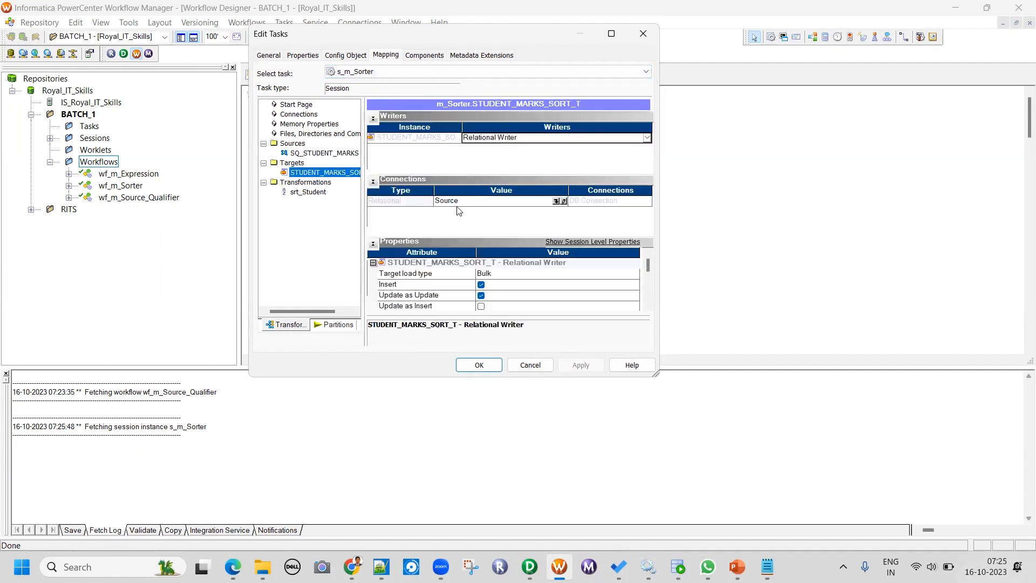
{"action": "left_click", "coordinate": [563, 201]}
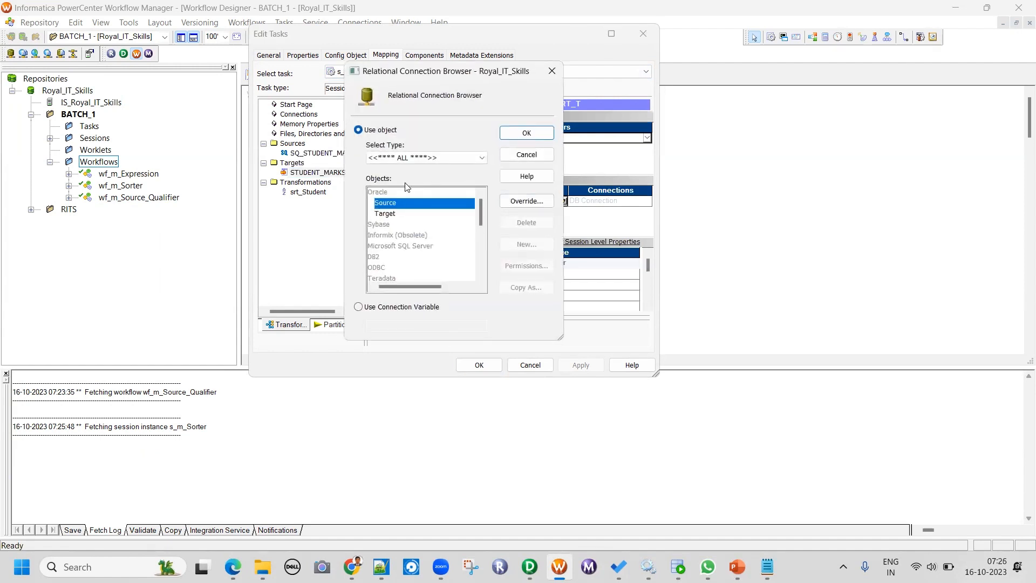
{"action": "left_click", "coordinate": [396, 215]}
{"action": "left_click", "coordinate": [513, 135]}
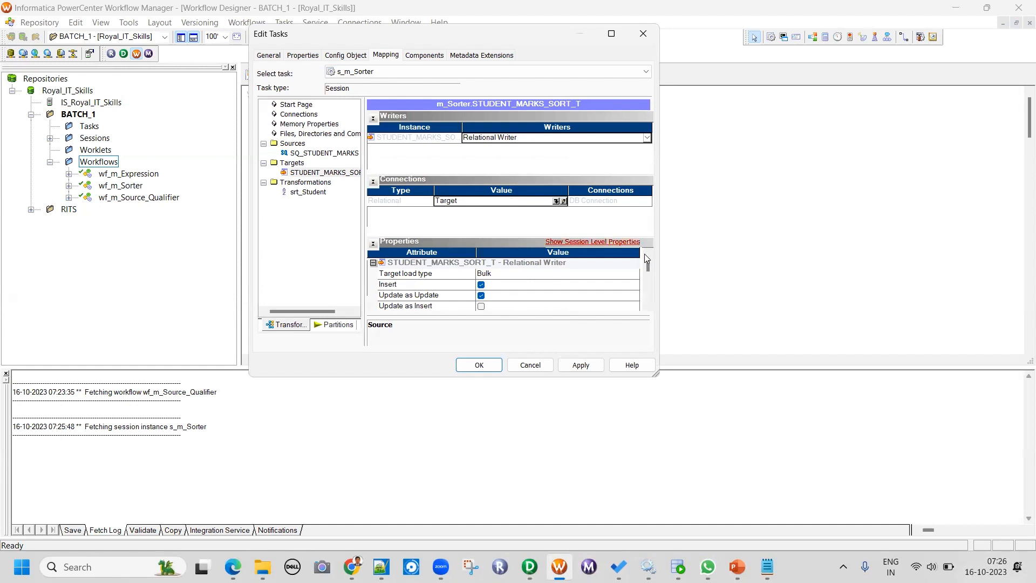
Set the STUDENT_MARKS_SORT_T target load type to Normal and find the truncate option among its properties.
{"action": "left_click", "coordinate": [492, 276]}
{"action": "left_click", "coordinate": [493, 277]}
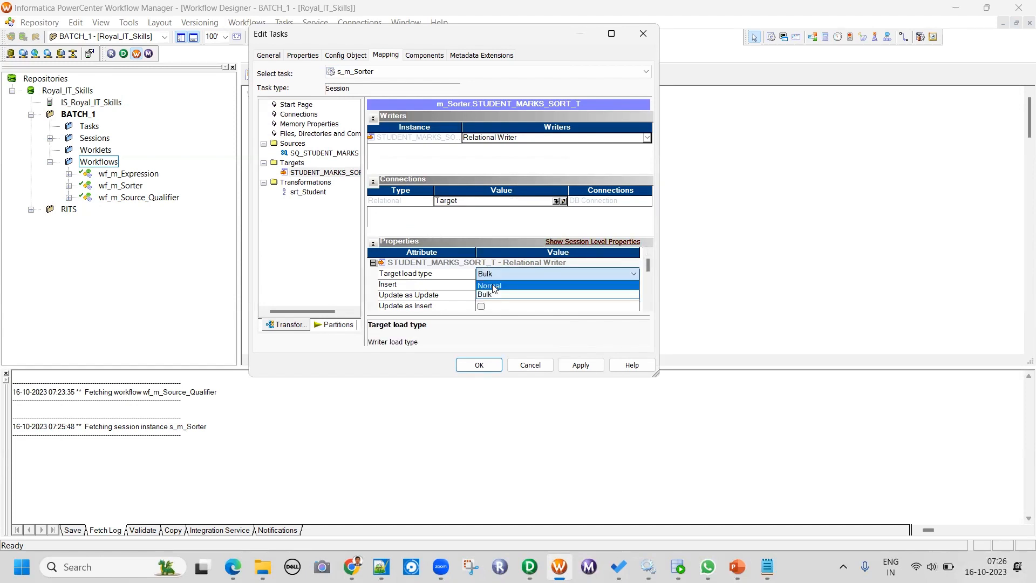
{"action": "left_click", "coordinate": [492, 286]}
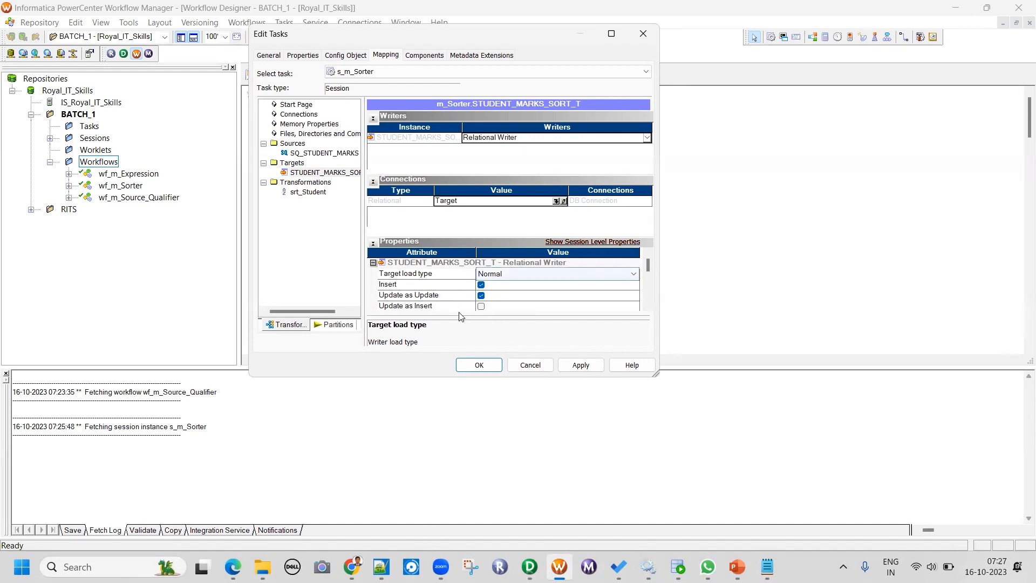
{"action": "left_click", "coordinate": [648, 306]}
{"action": "left_click", "coordinate": [648, 305]}
{"action": "left_click", "coordinate": [647, 306]}
{"action": "left_click", "coordinate": [647, 305]}
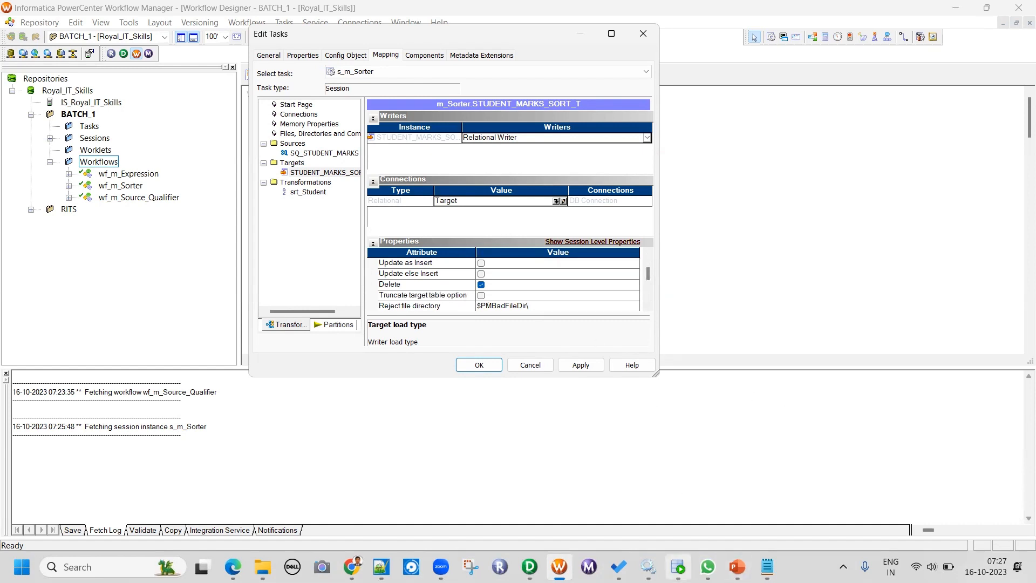
Switch to Oracle SQL Developer and review the Student_Marks_Sort_T query and the Student_Marks source rows.
{"action": "left_click", "coordinate": [678, 567]}
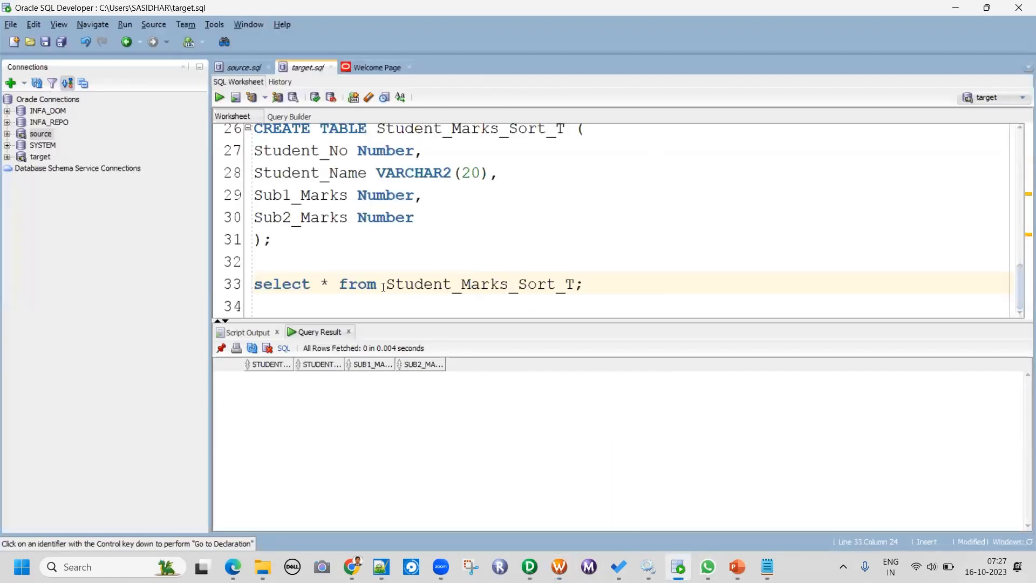
{"action": "left_click_drag", "start_coordinate": [385, 284], "coordinate": [582, 286]}
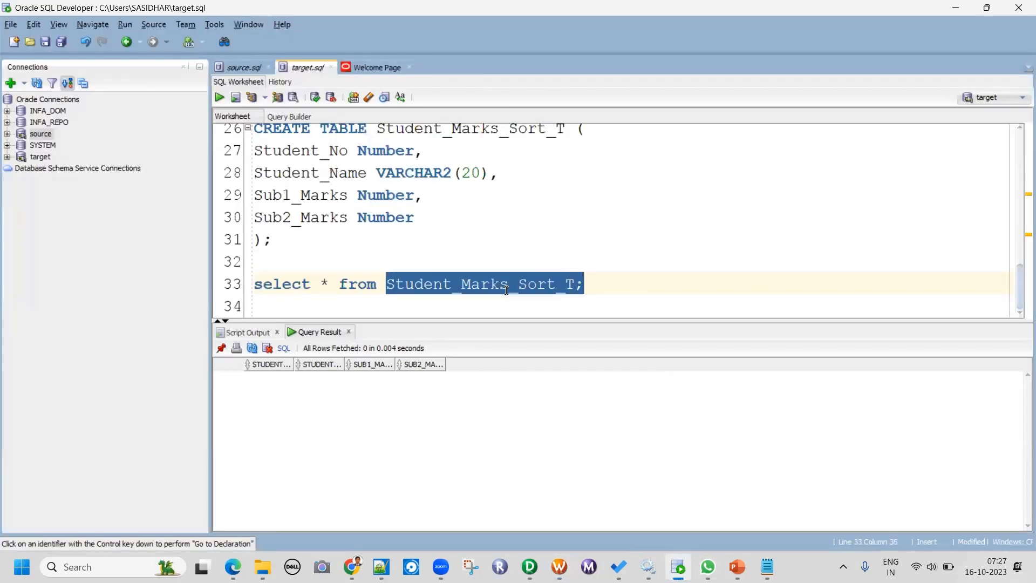
{"action": "left_click", "coordinate": [578, 285]}
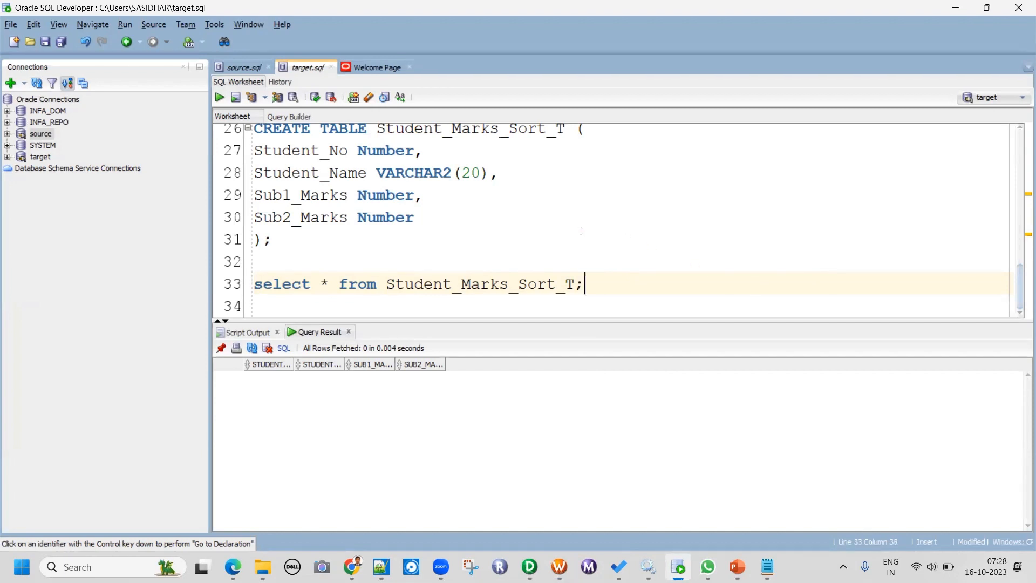
{"action": "left_click", "coordinate": [226, 65]}
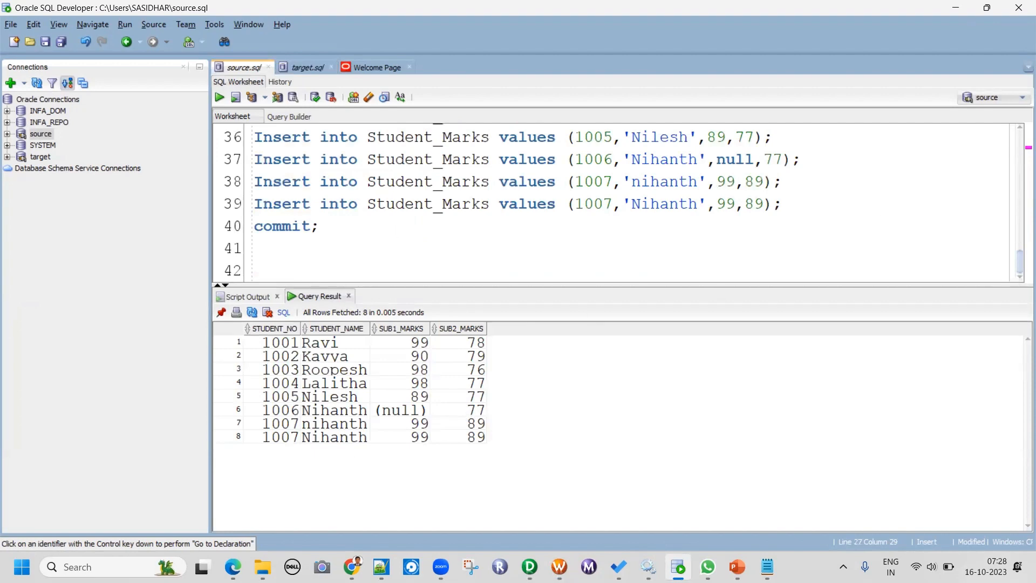
{"action": "left_click", "coordinate": [560, 567]}
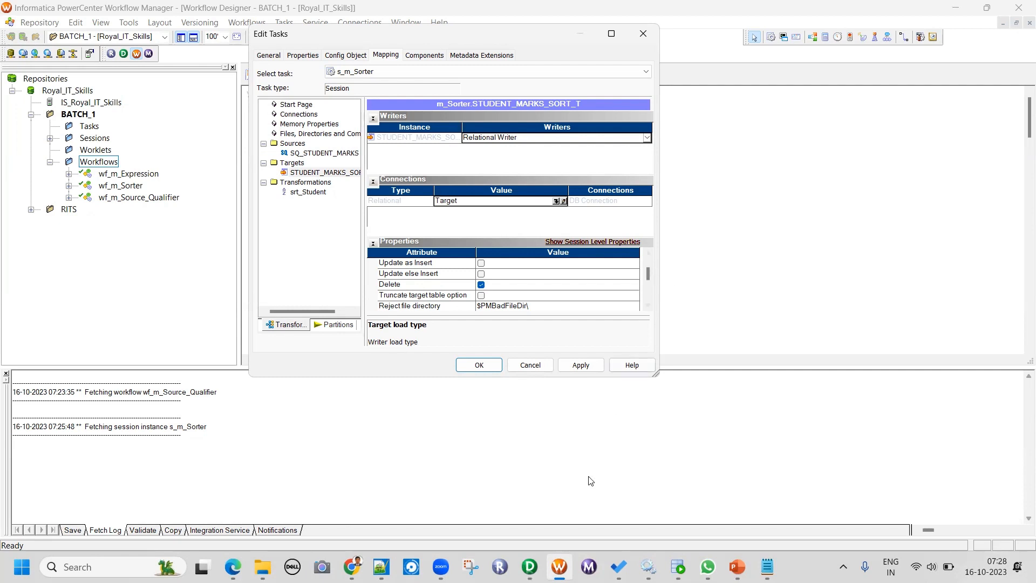
Switch to Notepad and review the list of sorting scenarios in the SORT note.
{"action": "left_click", "coordinate": [767, 567]}
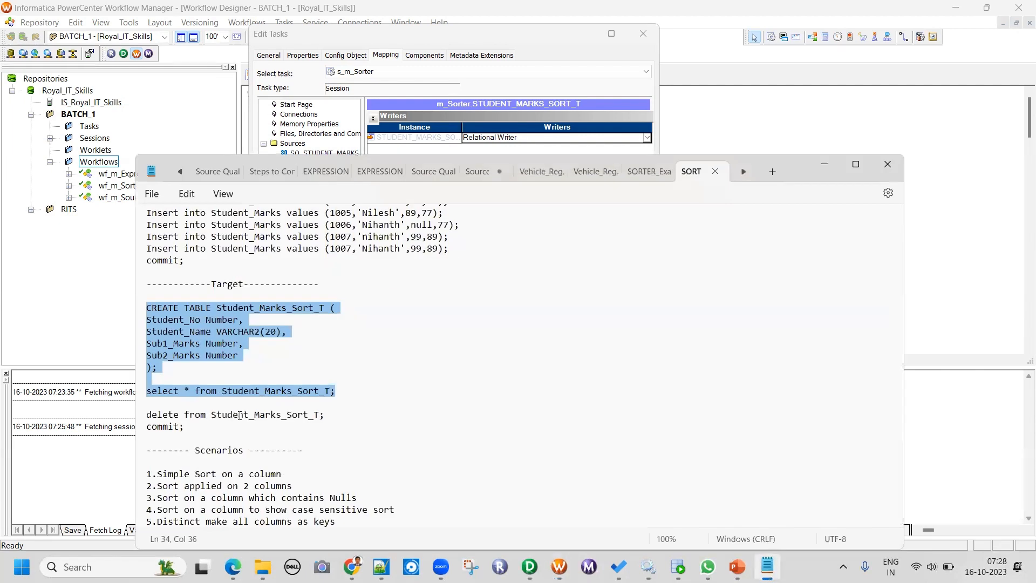
{"action": "left_click", "coordinate": [335, 367]}
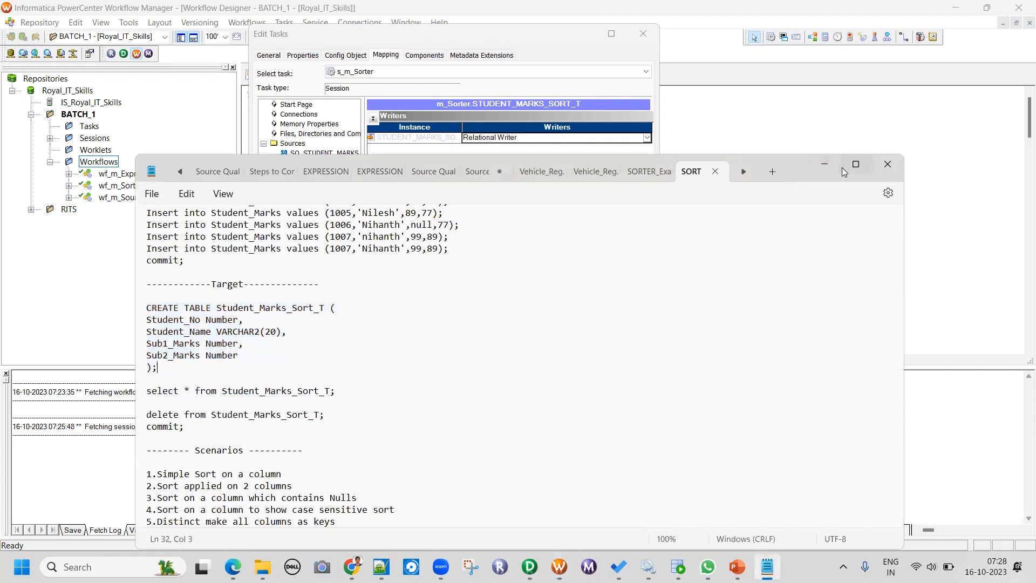
{"action": "left_click_drag", "start_coordinate": [747, 156], "coordinate": [766, 77]}
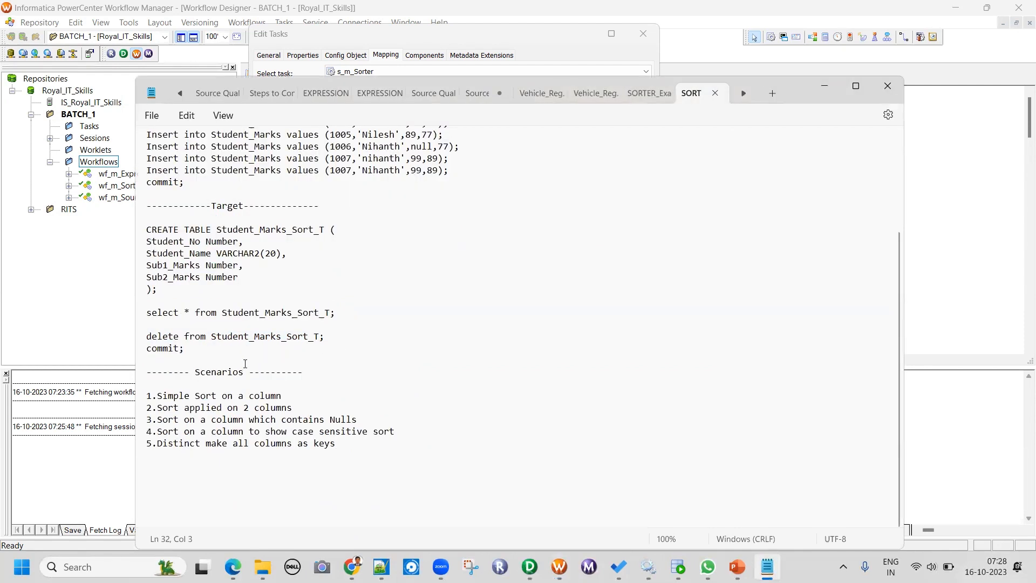
{"action": "left_click_drag", "start_coordinate": [157, 407], "coordinate": [402, 464]}
{"action": "left_click", "coordinate": [411, 378]}
{"action": "left_click", "coordinate": [823, 90]}
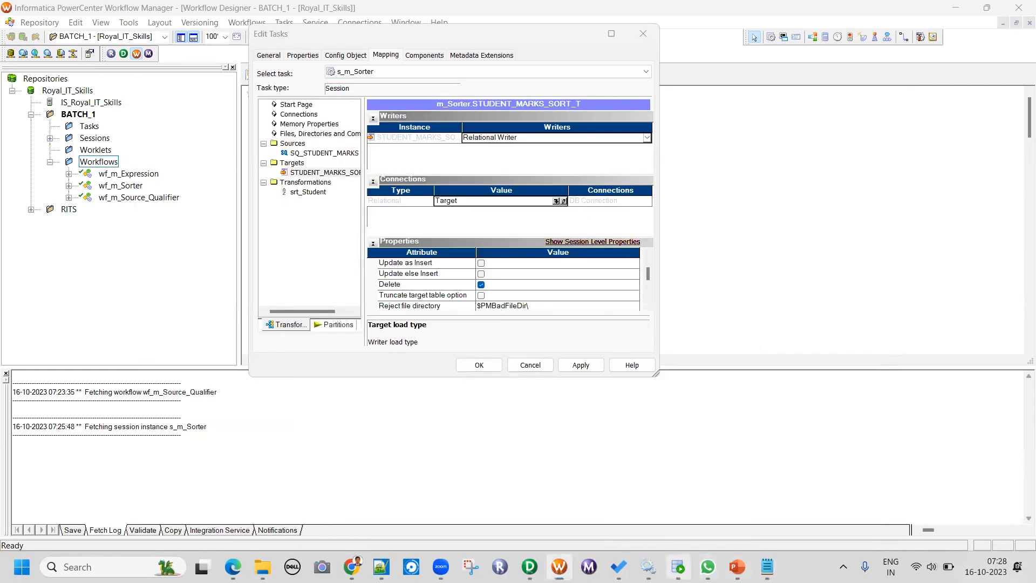
In Oracle SQL Developer, examine the Student_Marks_Sort_T query and the truncate statement for t_vehicle_reg_type in target.sql.
{"action": "left_click", "coordinate": [678, 566]}
{"action": "left_click", "coordinate": [321, 67]}
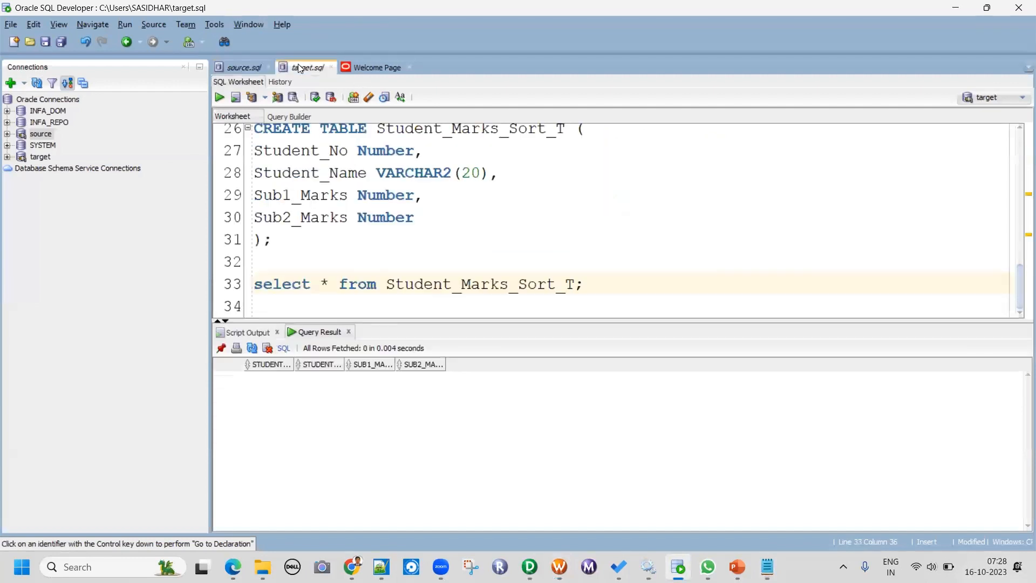
{"action": "left_click_drag", "start_coordinate": [575, 286], "coordinate": [384, 290]}
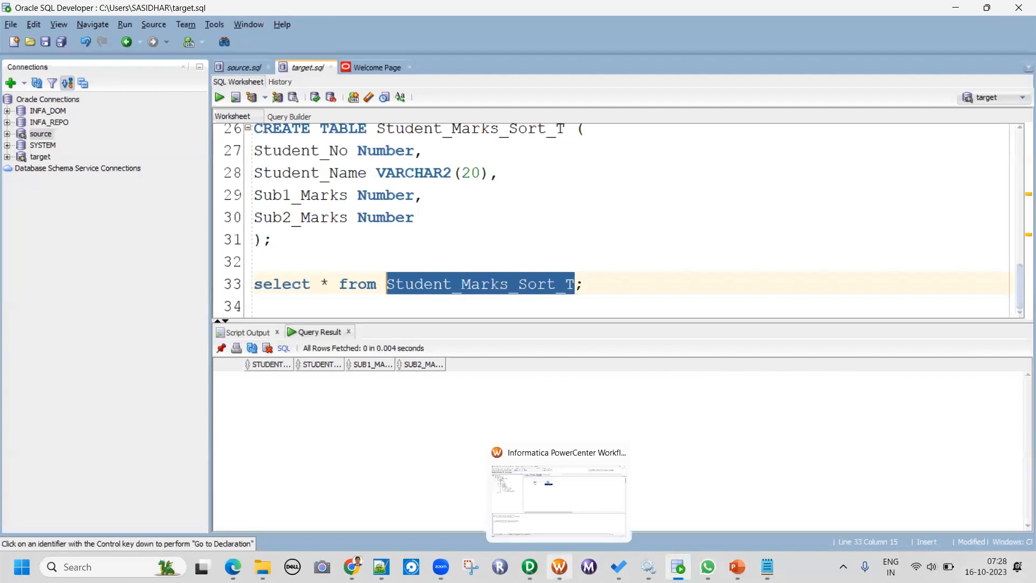
{"action": "left_click", "coordinate": [463, 242]}
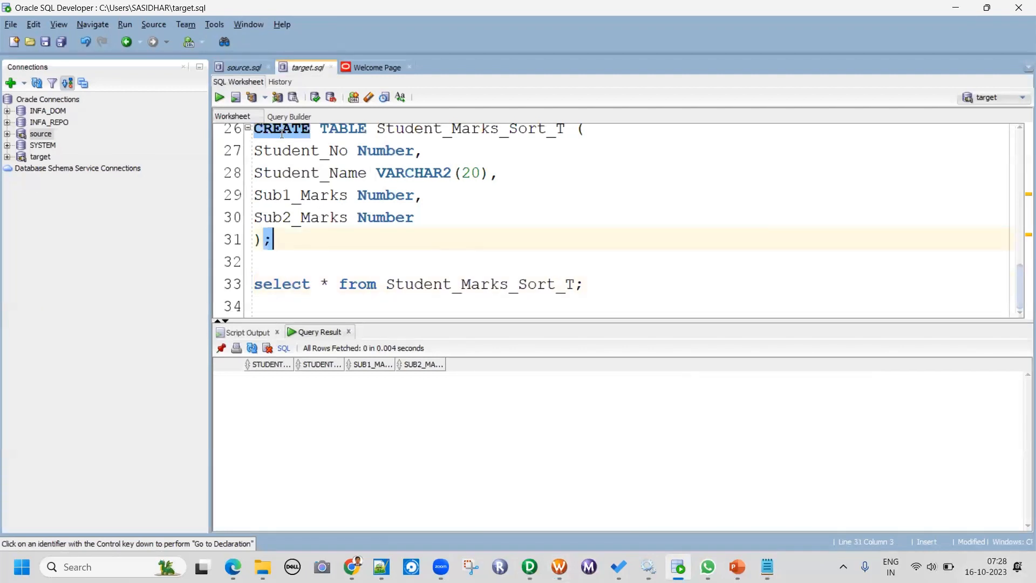
{"action": "scroll", "coordinate": [378, 226], "scroll_direction": "up", "scroll_amount": 4}
{"action": "scroll", "coordinate": [359, 236], "scroll_direction": "down", "scroll_amount": 1}
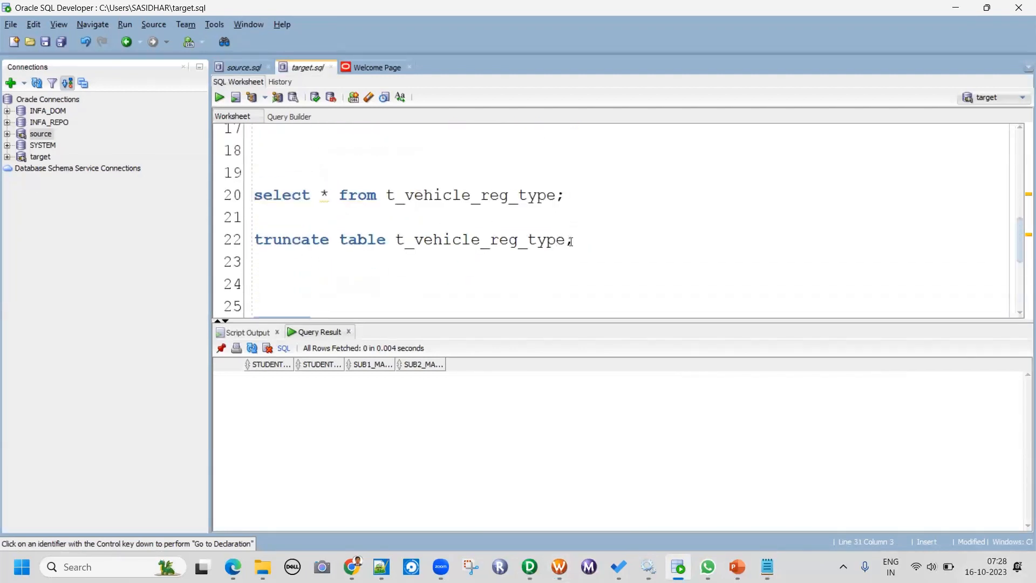
{"action": "left_click_drag", "start_coordinate": [575, 239], "coordinate": [253, 239]}
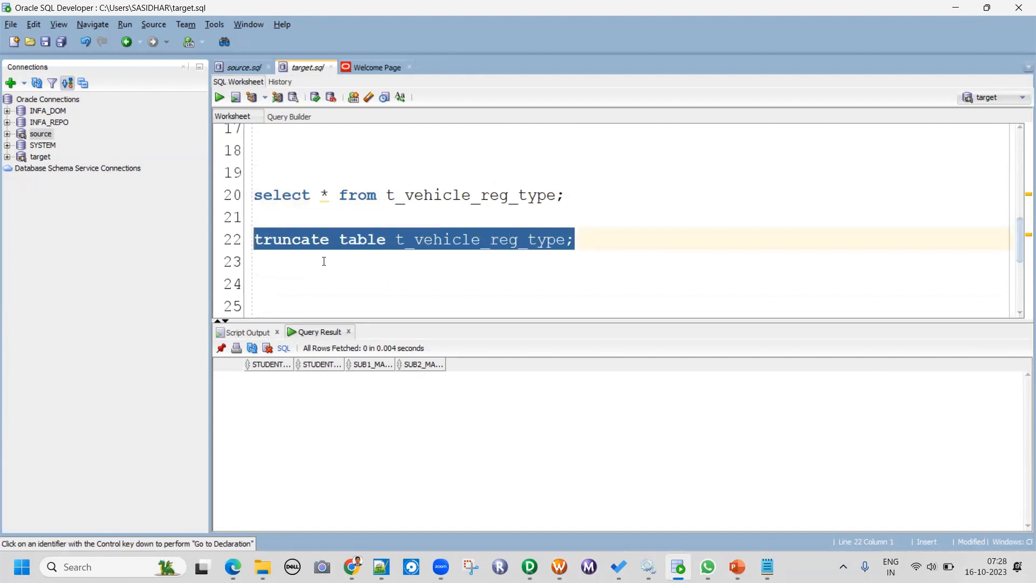
{"action": "scroll", "coordinate": [325, 277], "scroll_direction": "down", "scroll_amount": 3}
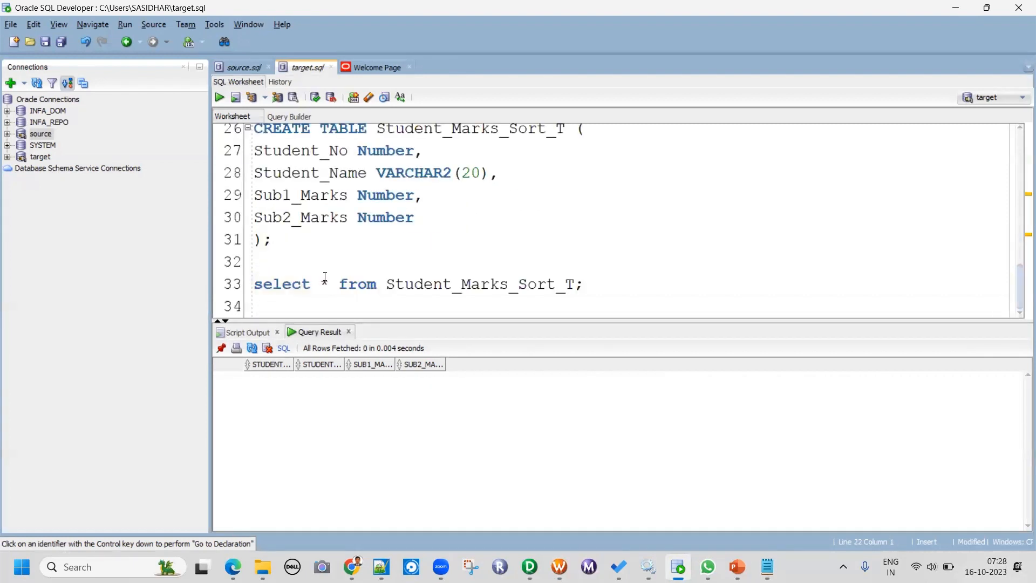
Return to Workflow Manager and enable the Truncate target table option for the STUDENT_MARKS_SORT_T target.
{"action": "left_click", "coordinate": [554, 558]}
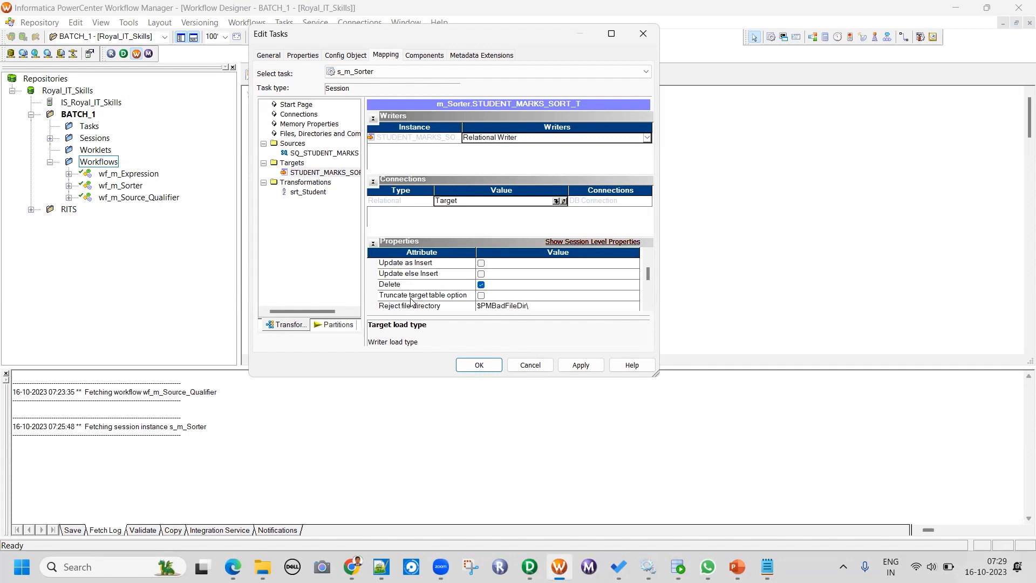
{"action": "left_click", "coordinate": [480, 296]}
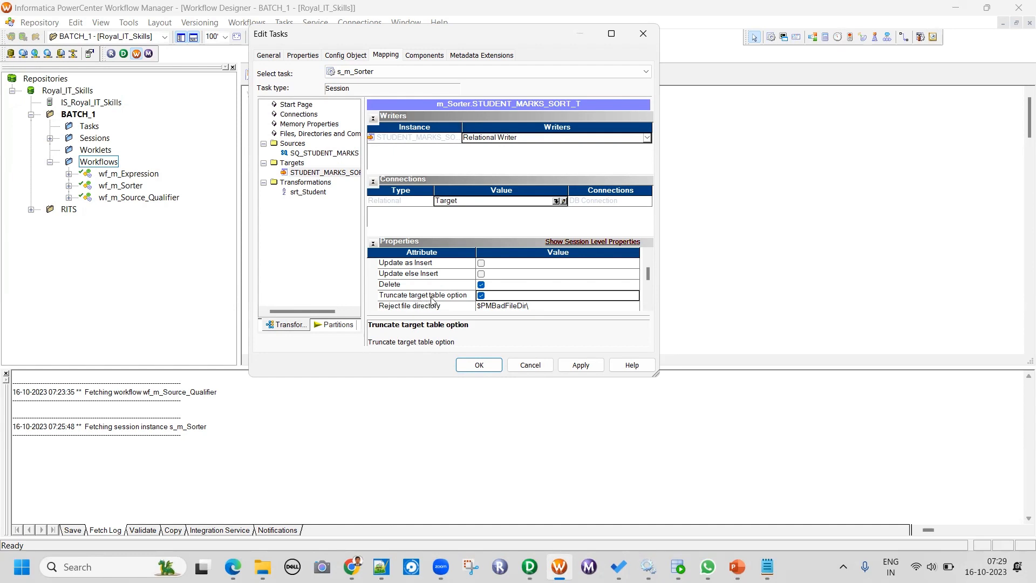
Apply the target property changes to session s_m_Sorter and close its task editor.
{"action": "left_click", "coordinate": [580, 365]}
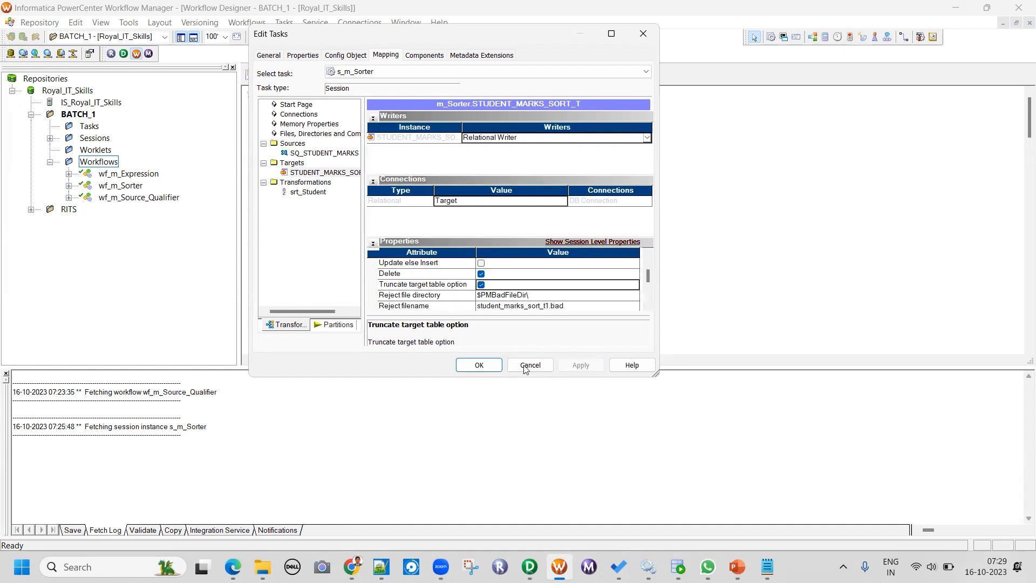
{"action": "left_click", "coordinate": [478, 365]}
{"action": "left_click", "coordinate": [445, 223]}
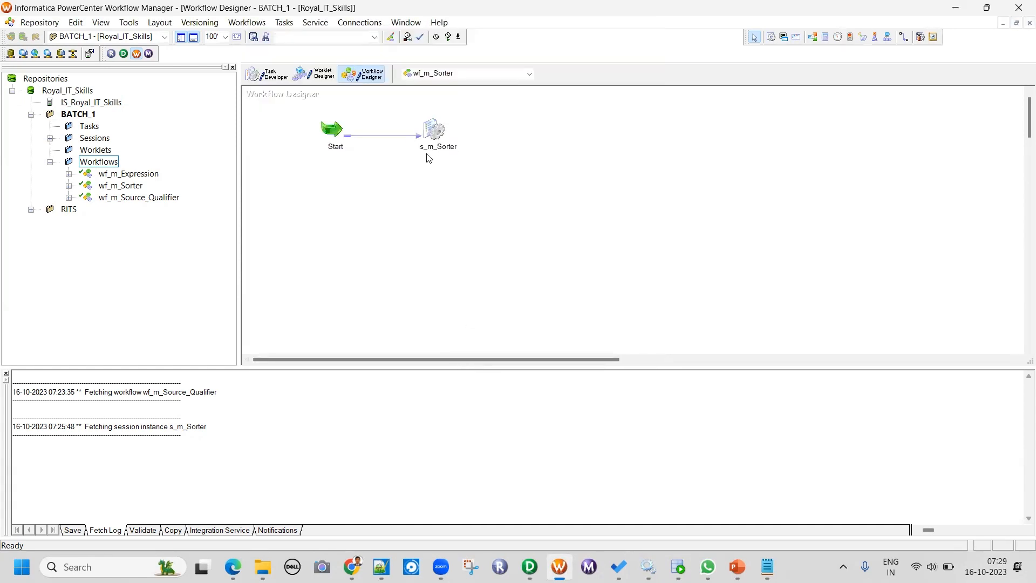
Reopen session s_m_Sorter and review the source connection, the target connection and the srt_Student properties, leaving everything as it is.
{"action": "double_click", "coordinate": [431, 128]}
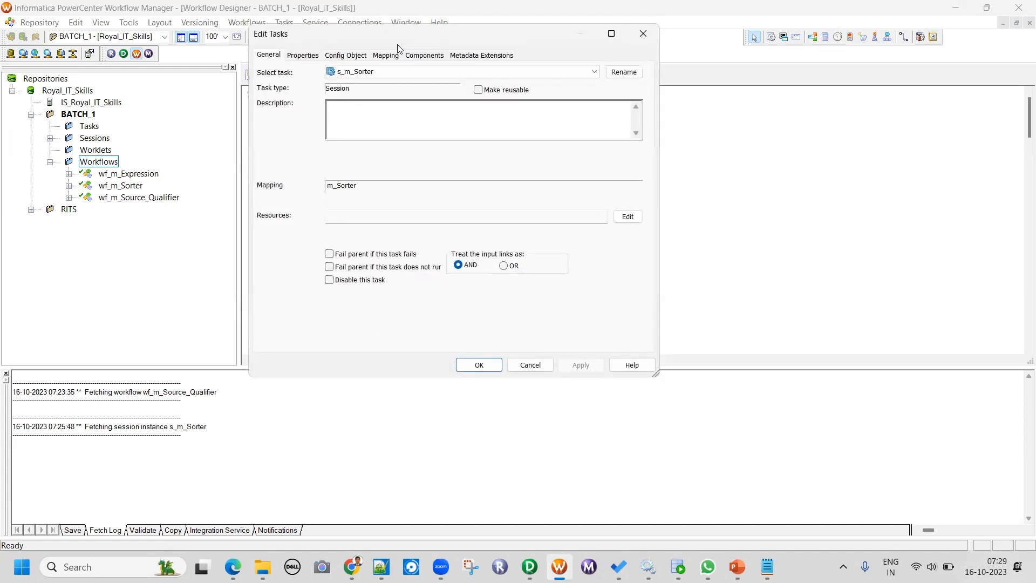
{"action": "left_click", "coordinate": [387, 56]}
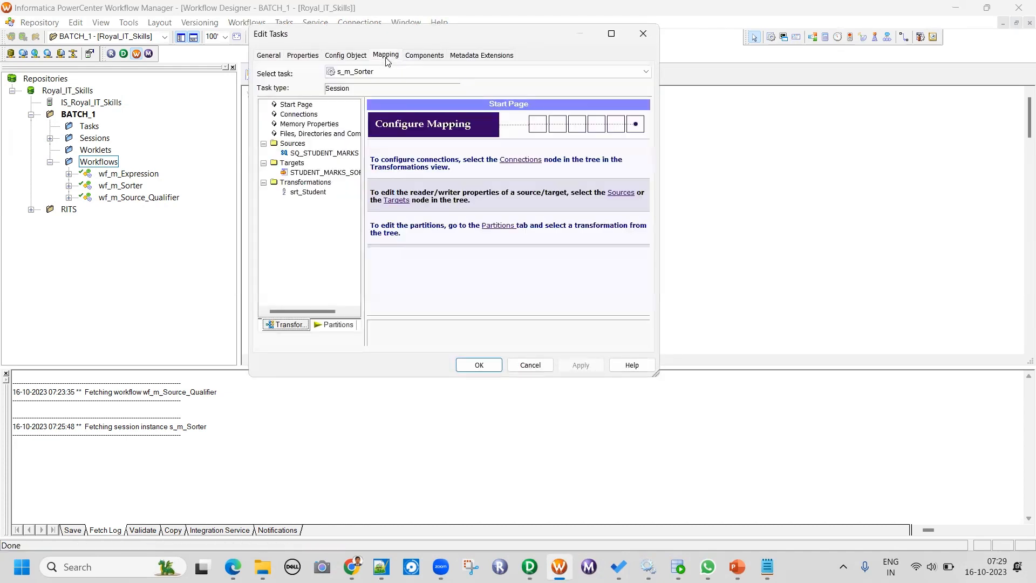
{"action": "left_click", "coordinate": [300, 153]}
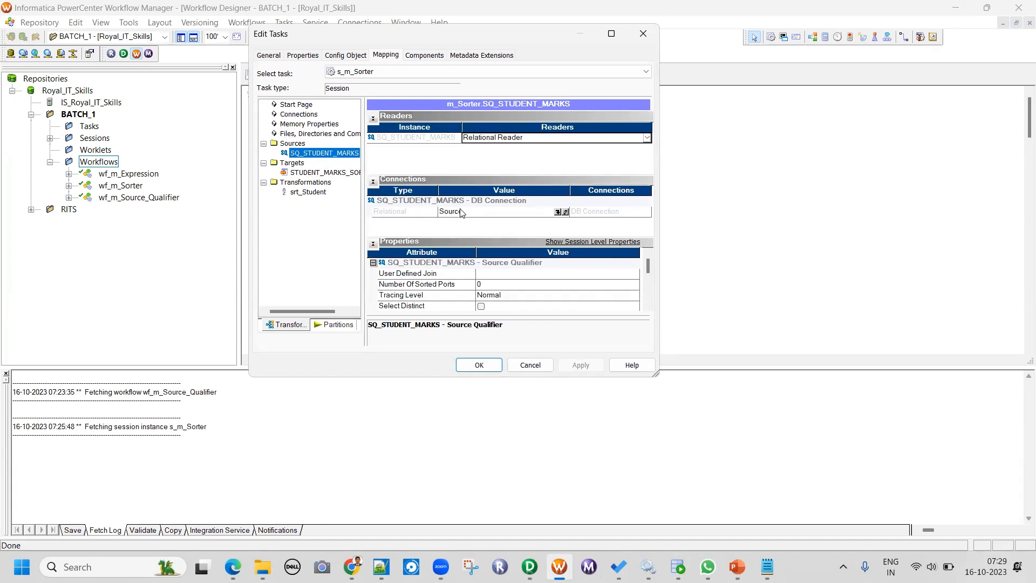
{"action": "left_click", "coordinate": [563, 212]}
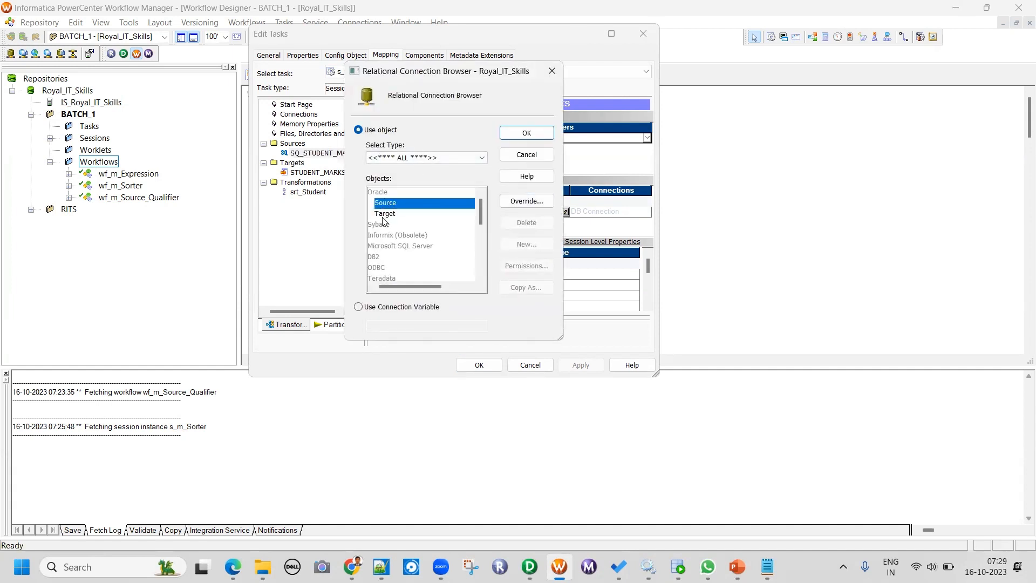
{"action": "left_click", "coordinate": [527, 154]}
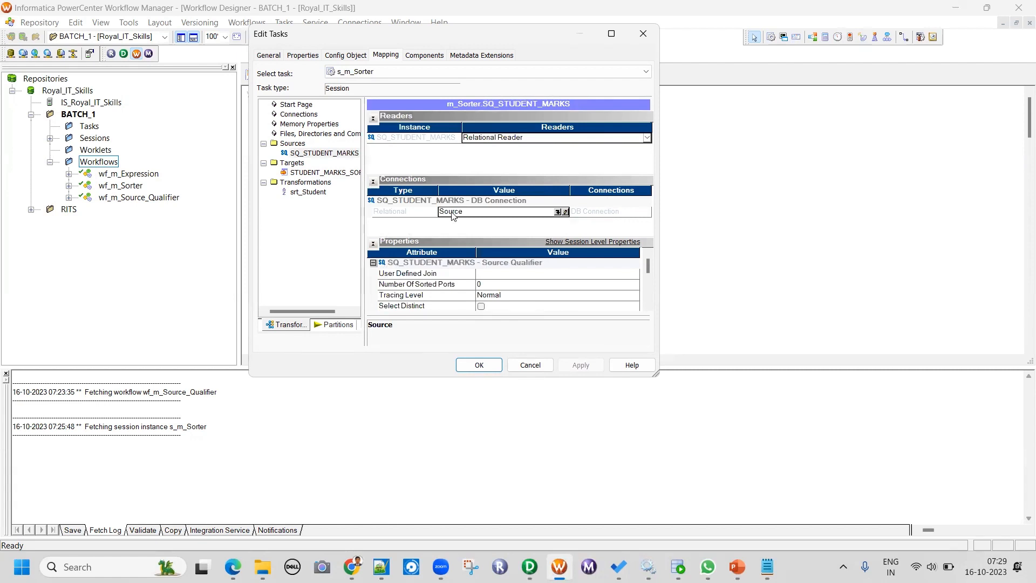
{"action": "left_click", "coordinate": [306, 173]}
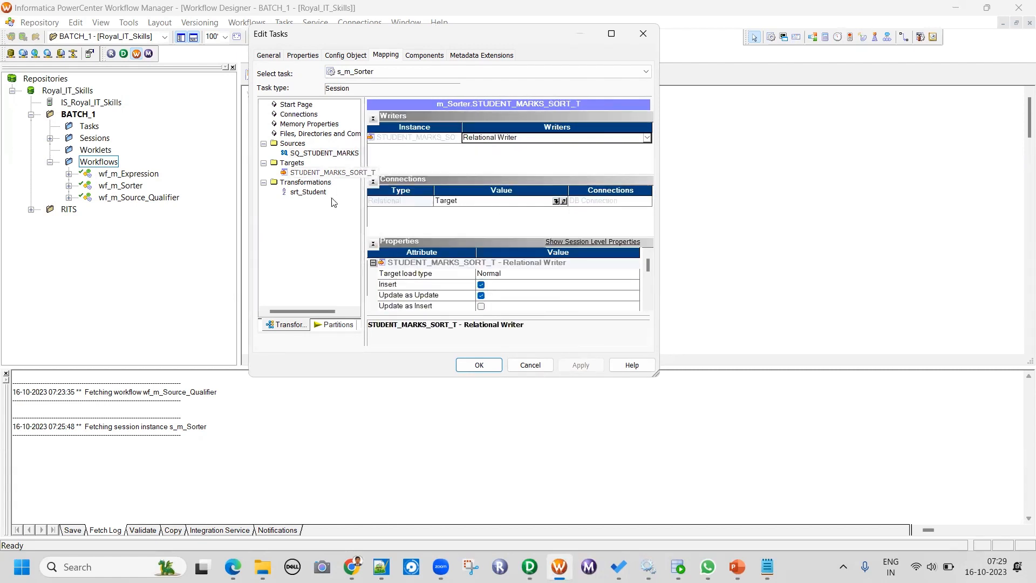
{"action": "left_click", "coordinate": [556, 200]}
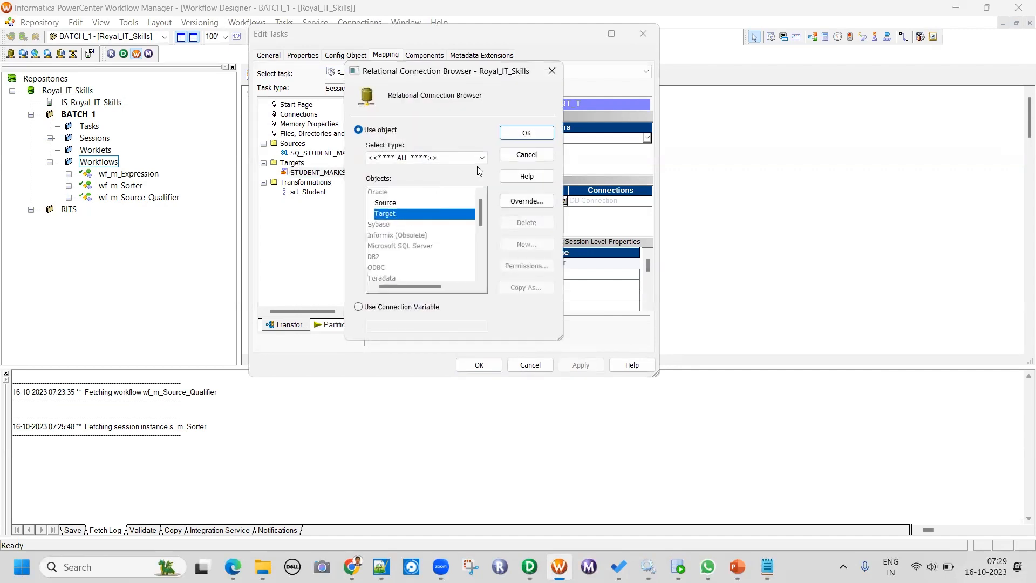
{"action": "left_click", "coordinate": [511, 156]}
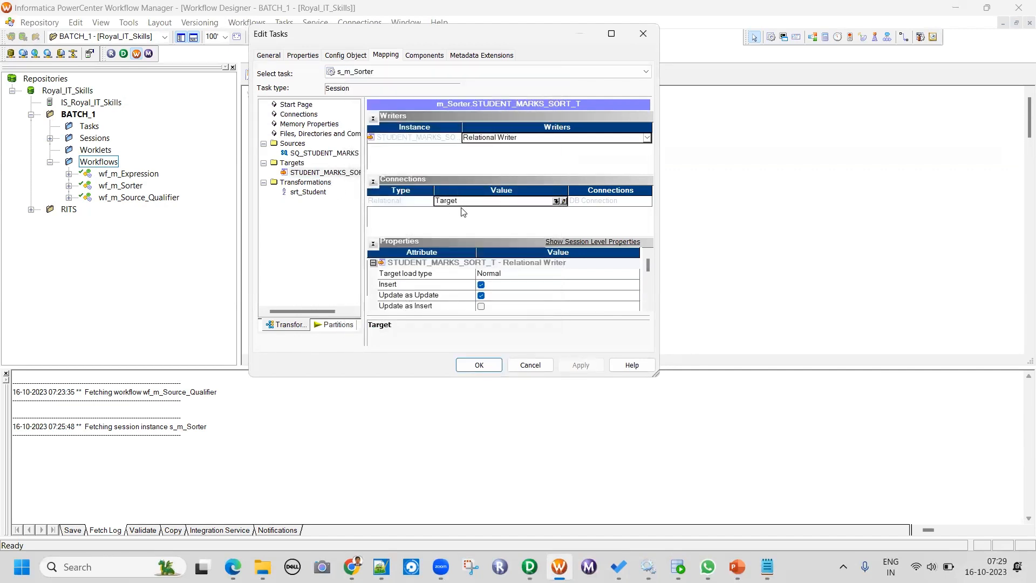
{"action": "left_click", "coordinate": [308, 192]}
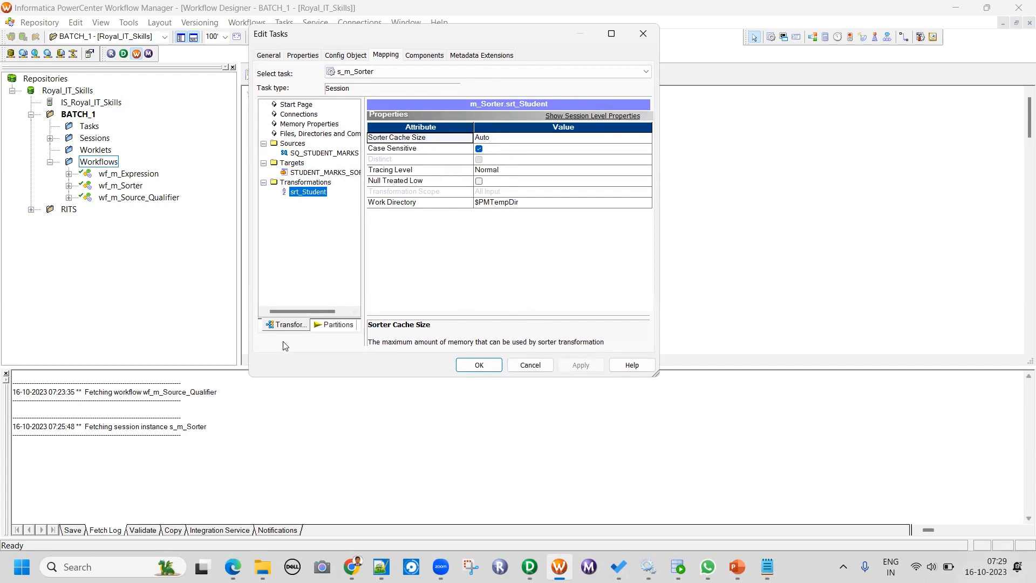
{"action": "left_click", "coordinate": [530, 365]}
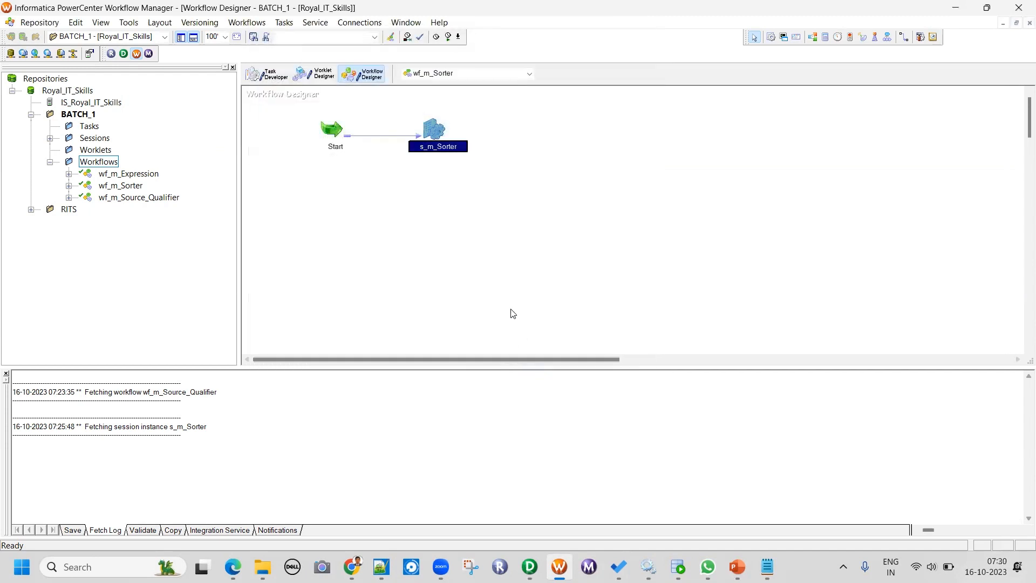
Save workflow wf_m_Sorter and start it.
{"action": "key", "text": "ctrl+s"}
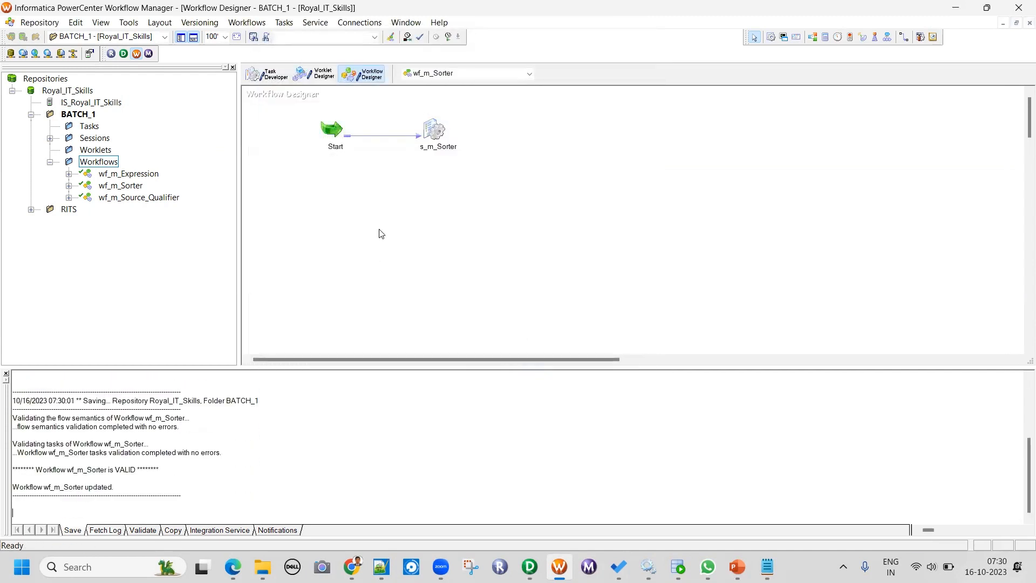
{"action": "right_click", "coordinate": [384, 184]}
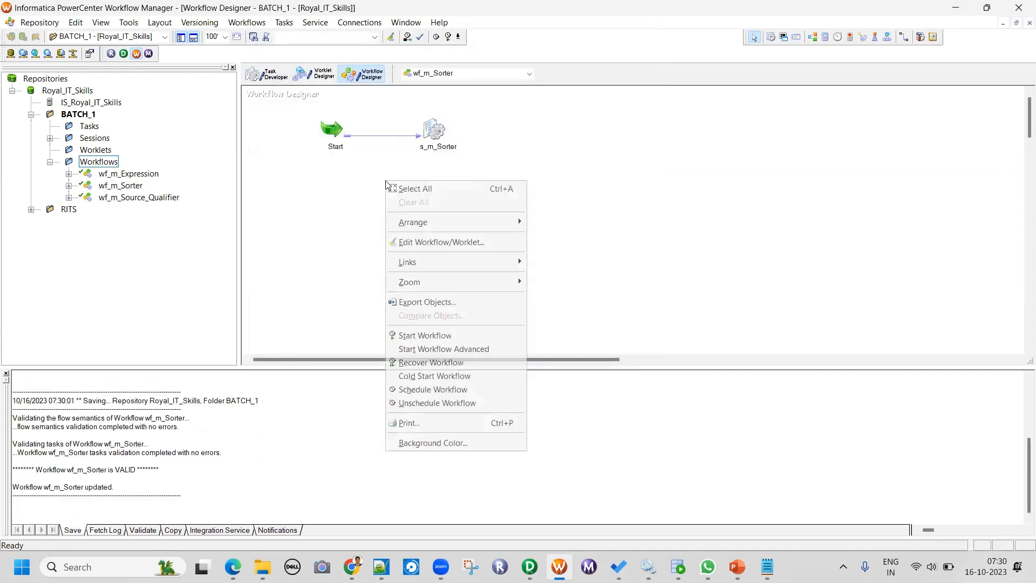
{"action": "left_click", "coordinate": [420, 335]}
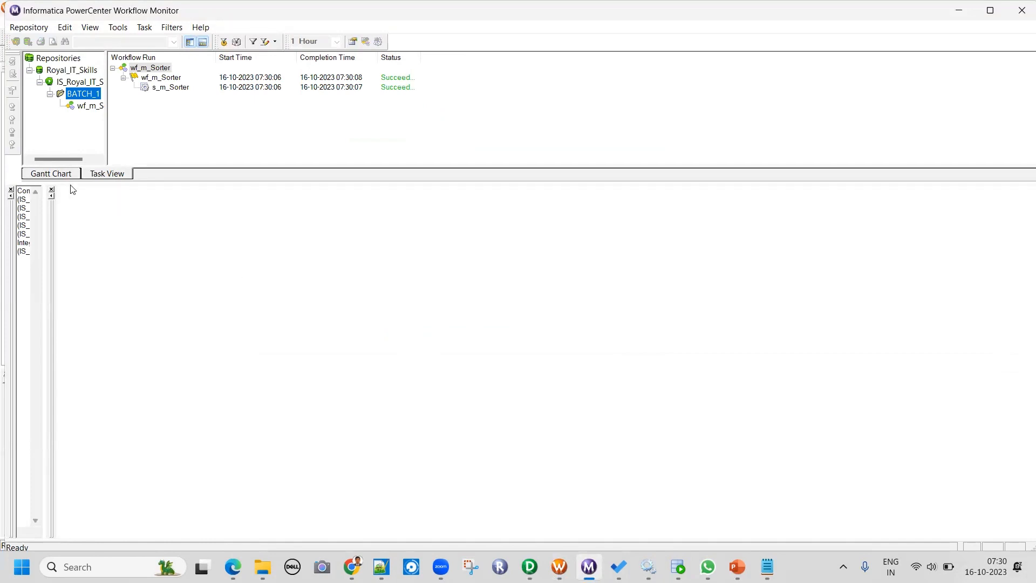
In Workflow Monitor, check the s_m_Sorter run's status, source and target success and failed rows, and transformation errors.
{"action": "left_click", "coordinate": [179, 89]}
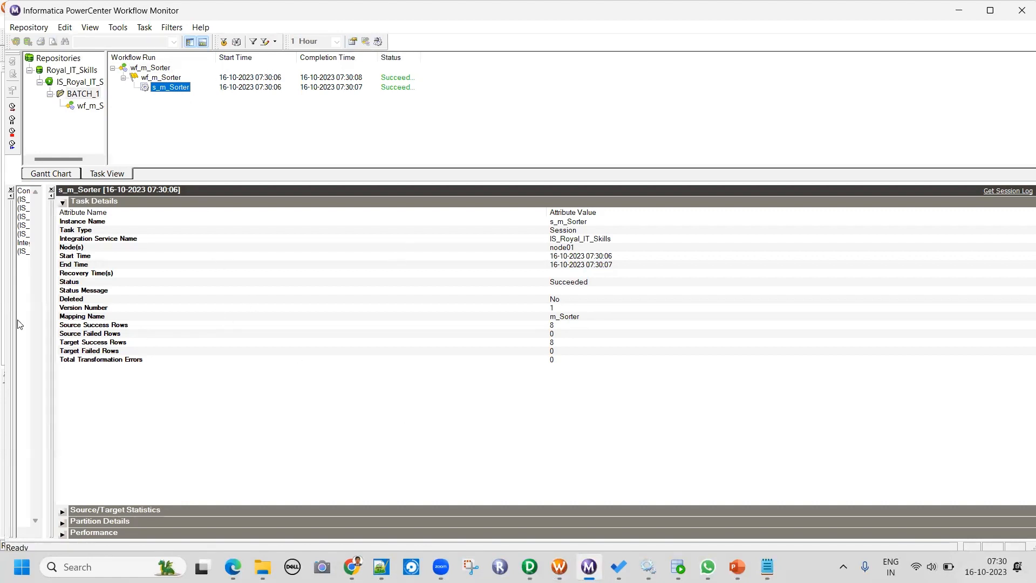
{"action": "left_click", "coordinate": [96, 326]}
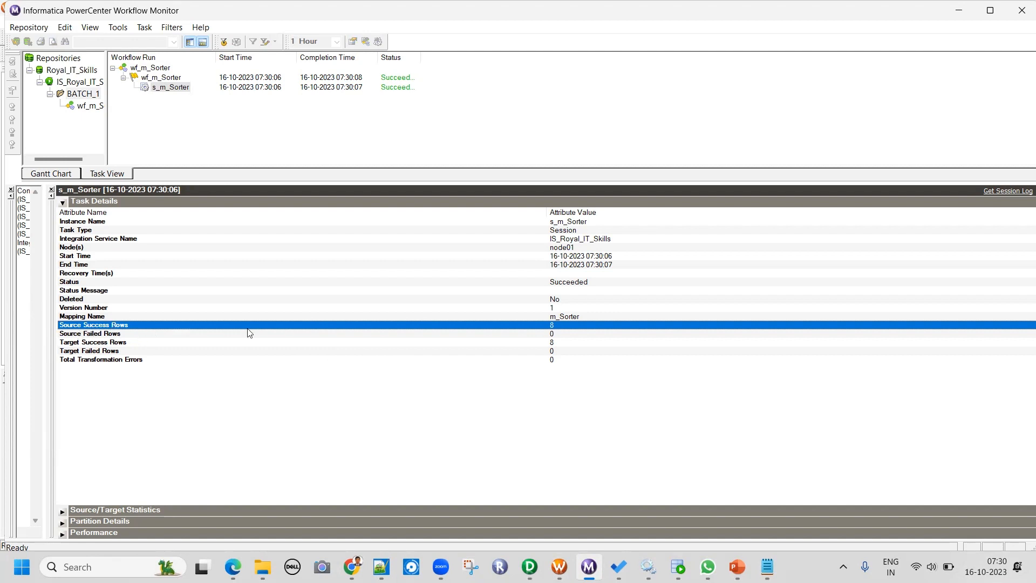
{"action": "left_click", "coordinate": [92, 343]}
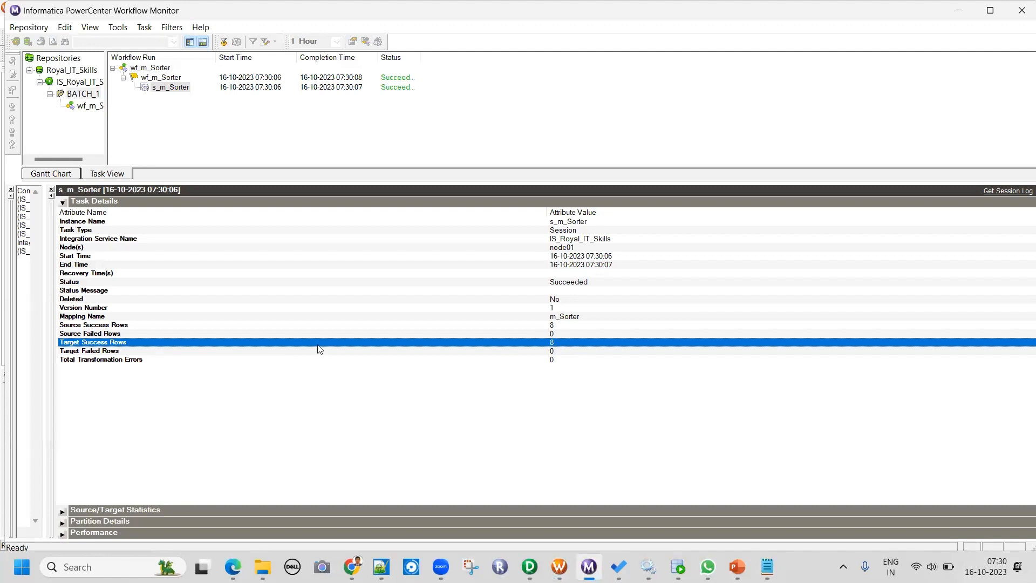
{"action": "left_click", "coordinate": [117, 334]}
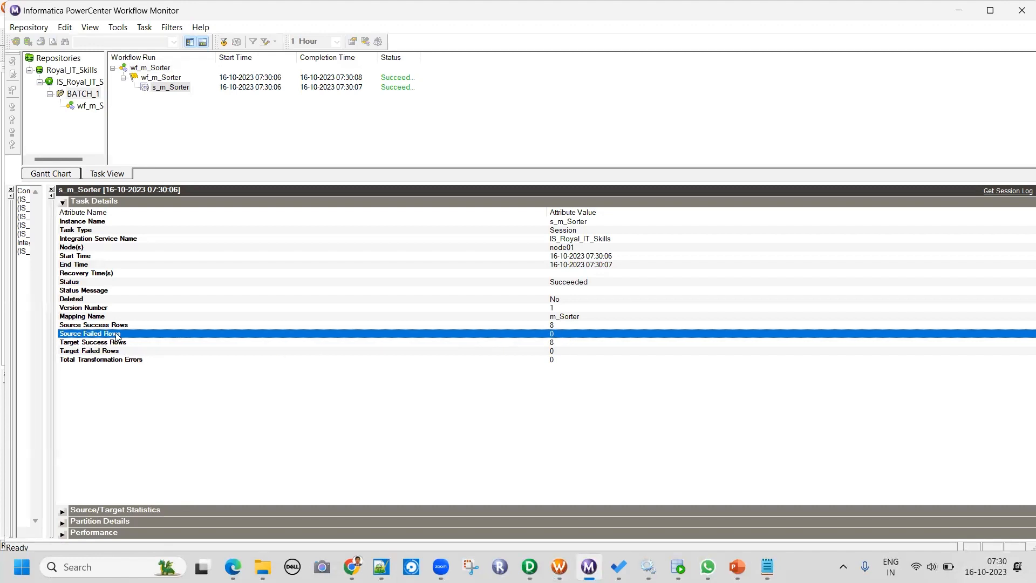
{"action": "left_click", "coordinate": [105, 352]}
{"action": "left_click", "coordinate": [105, 361]}
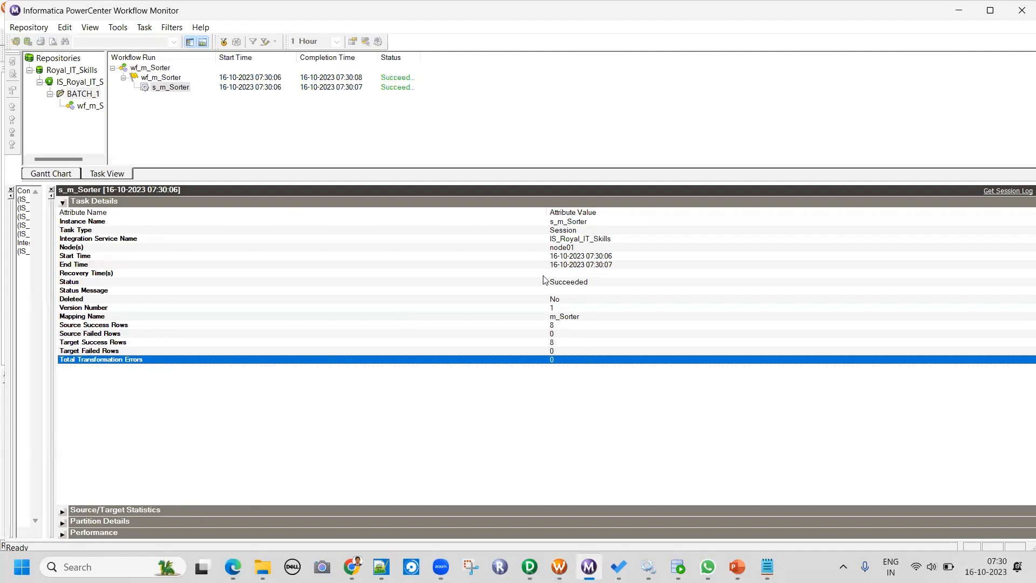
{"action": "left_click", "coordinate": [569, 285]}
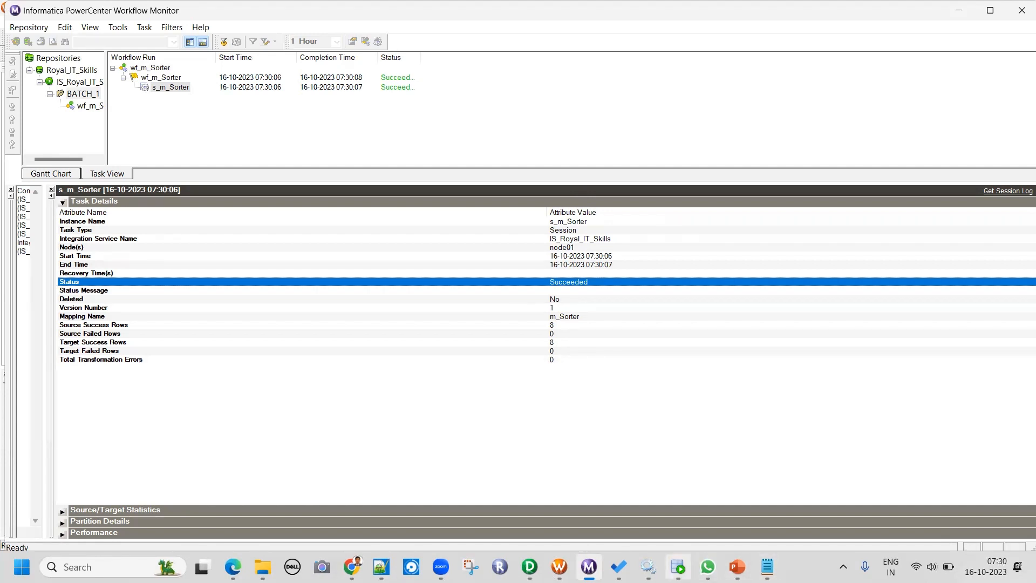
Switch to Oracle SQL Developer and run the select query on Student_Marks_Sort_T in target.sql.
{"action": "left_click", "coordinate": [678, 567]}
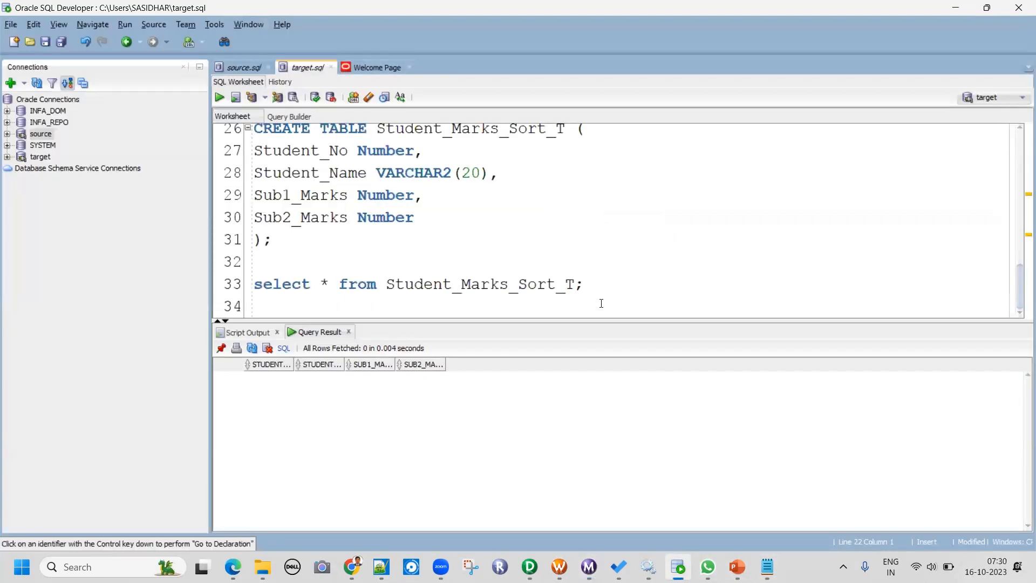
{"action": "left_click_drag", "start_coordinate": [587, 280], "coordinate": [182, 295]}
{"action": "left_click", "coordinate": [292, 283]}
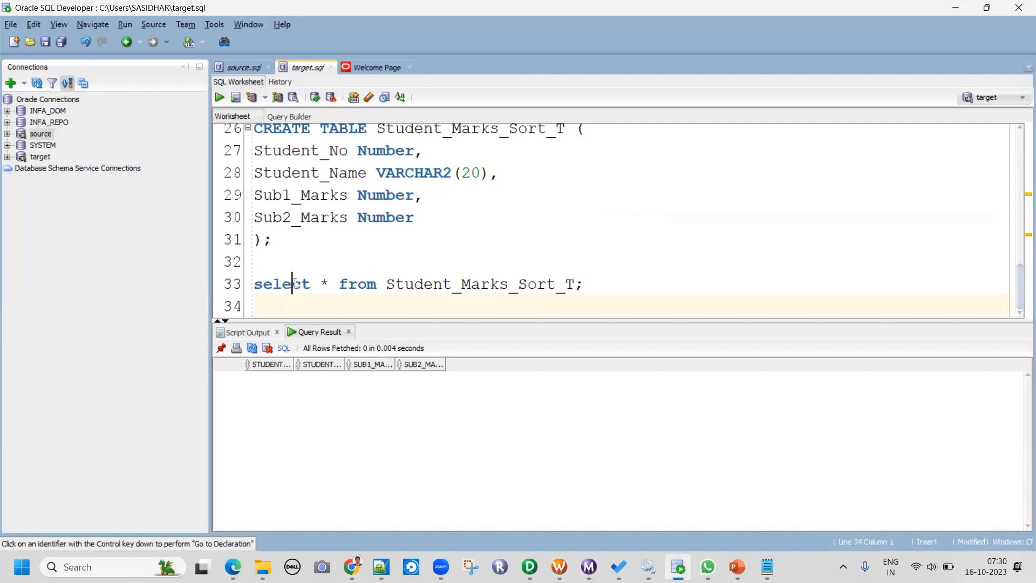
{"action": "left_click", "coordinate": [293, 284]}
{"action": "left_click", "coordinate": [215, 101]}
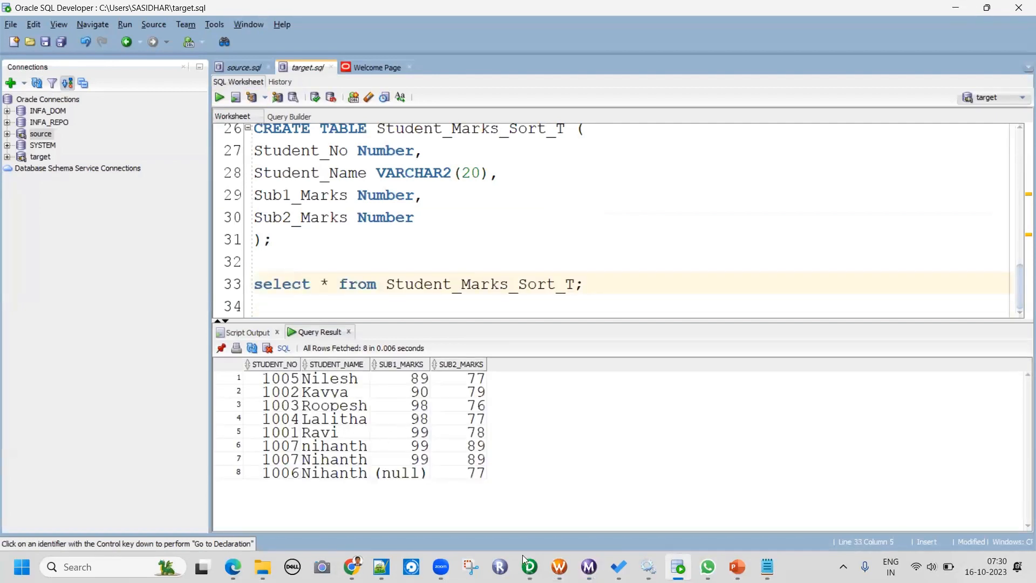
Switch to PowerCenter Designer and check the key ports and sort directions of the srt_Student Sorter in m_Sorter.
{"action": "mouse_move", "coordinate": [526, 560]}
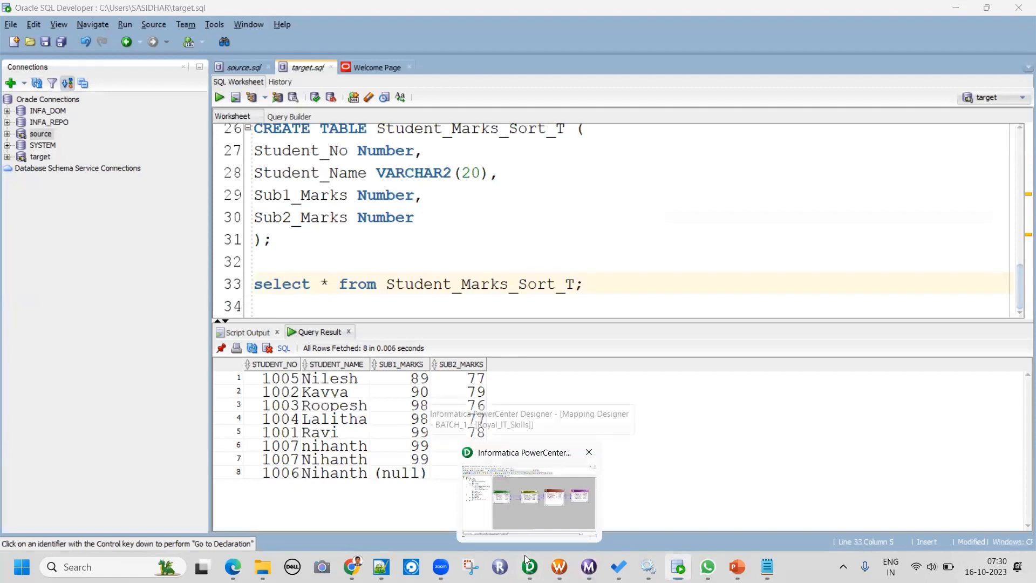
{"action": "left_click", "coordinate": [528, 564]}
{"action": "left_click", "coordinate": [671, 243]}
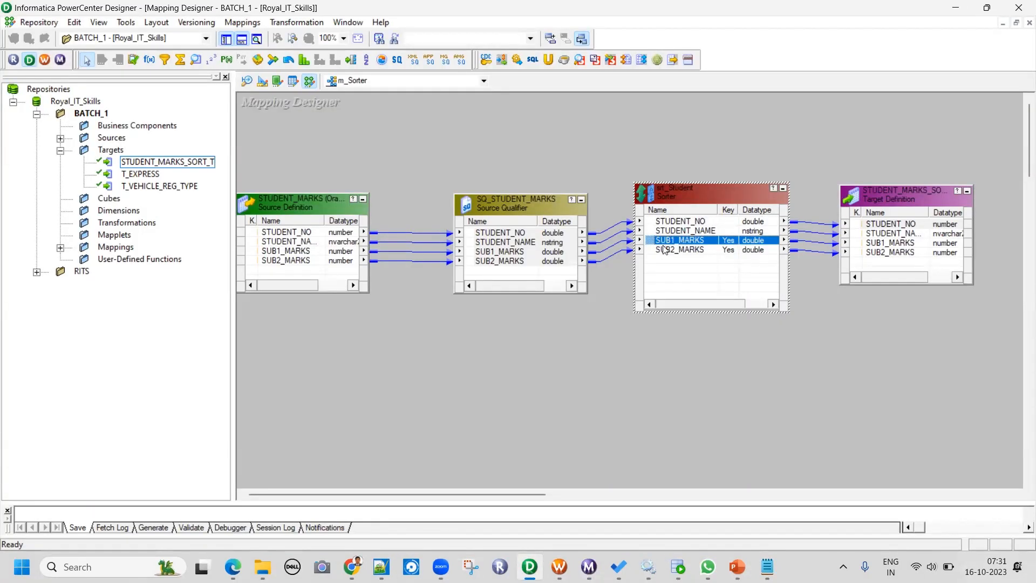
{"action": "double_click", "coordinate": [713, 251]}
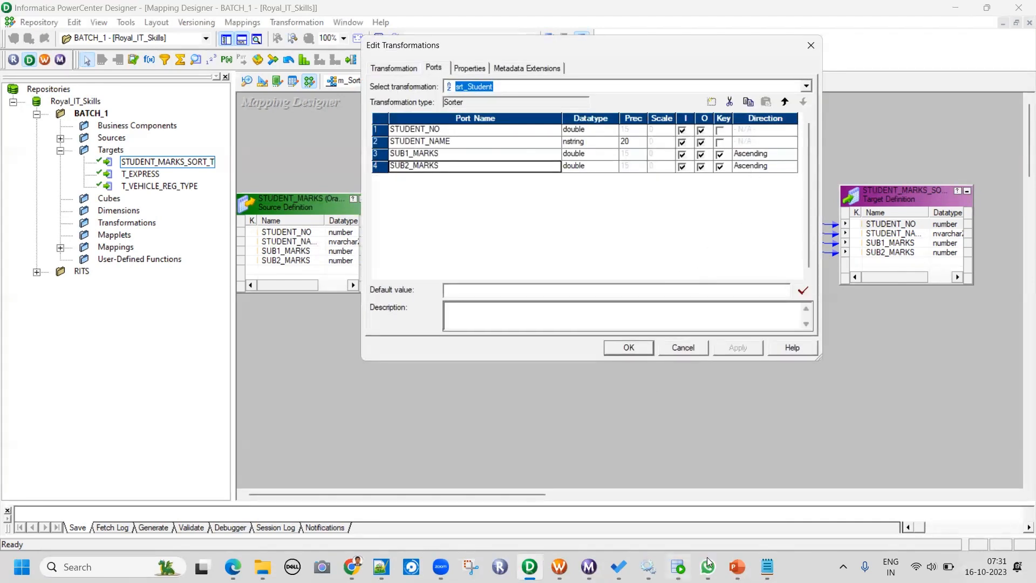
Return to Oracle SQL Developer and review the SUB1_MARKS values of the Student_Marks rows in source.sql.
{"action": "left_click", "coordinate": [676, 561]}
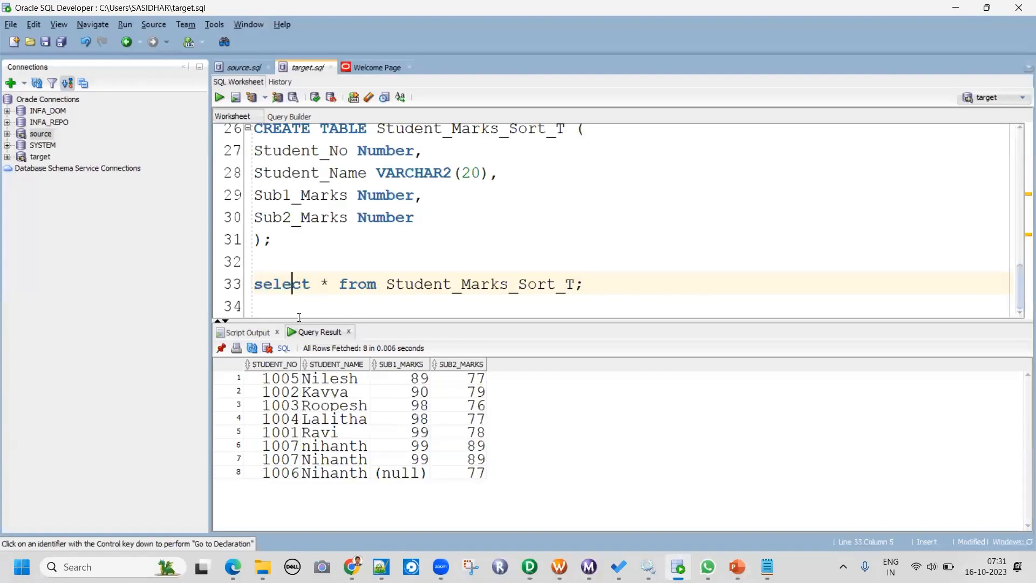
{"action": "left_click", "coordinate": [245, 67]}
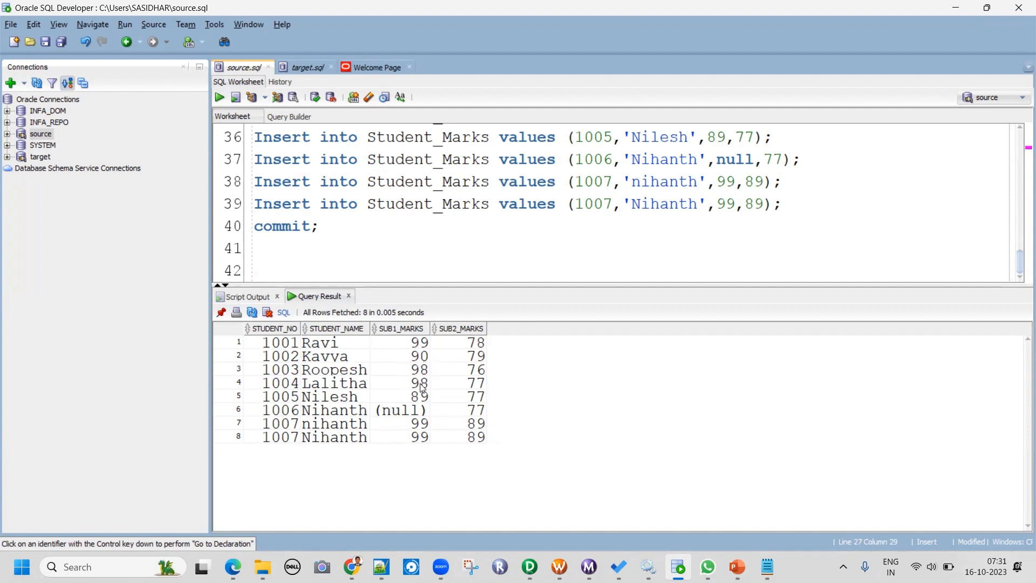
{"action": "left_click", "coordinate": [411, 415]}
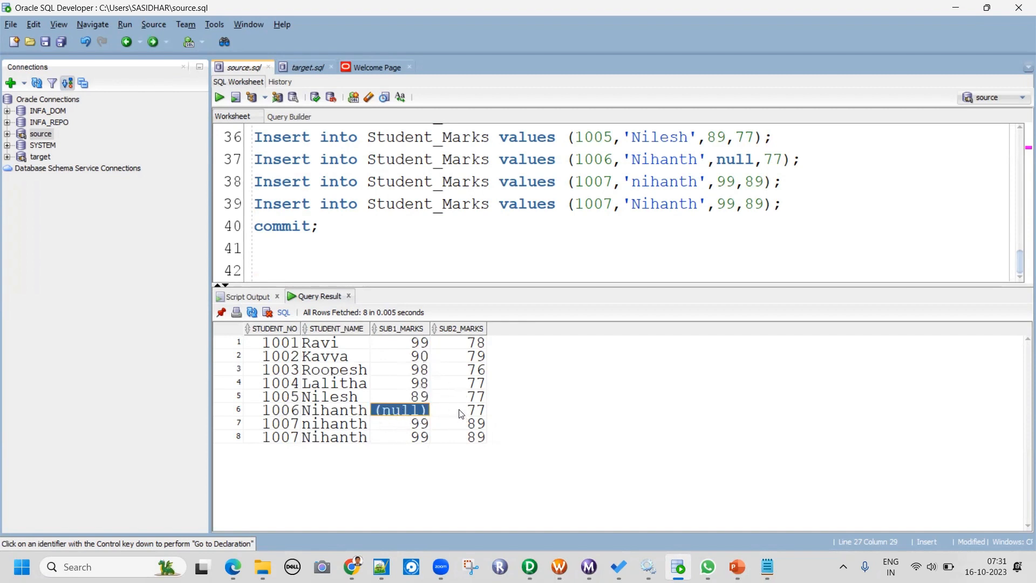
{"action": "left_click", "coordinate": [418, 426]}
{"action": "left_click", "coordinate": [416, 440]}
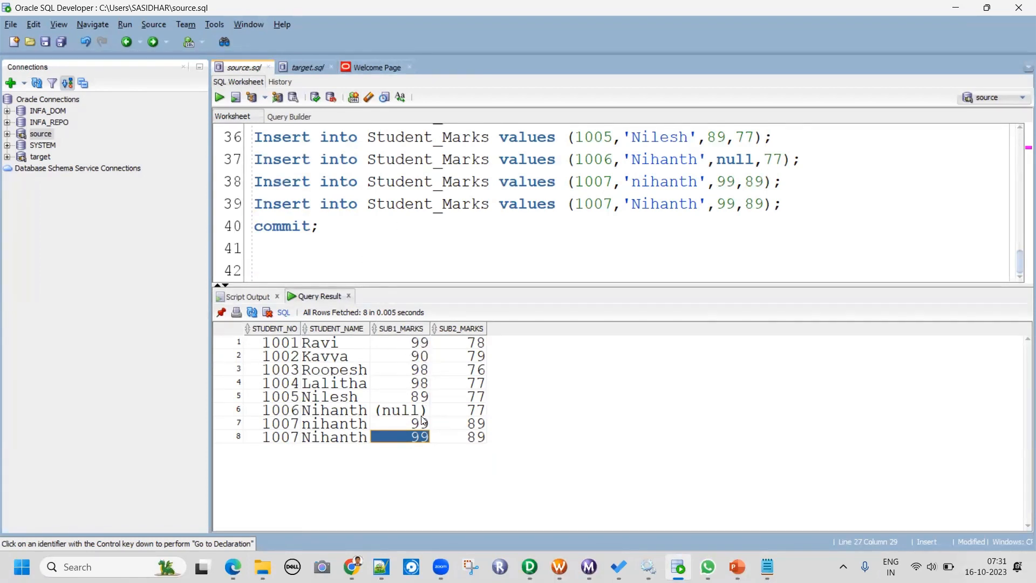
Check the order of the SUB1_MARKS values row by row in the Student_Marks_Sort_T result in target.sql.
{"action": "left_click", "coordinate": [306, 69]}
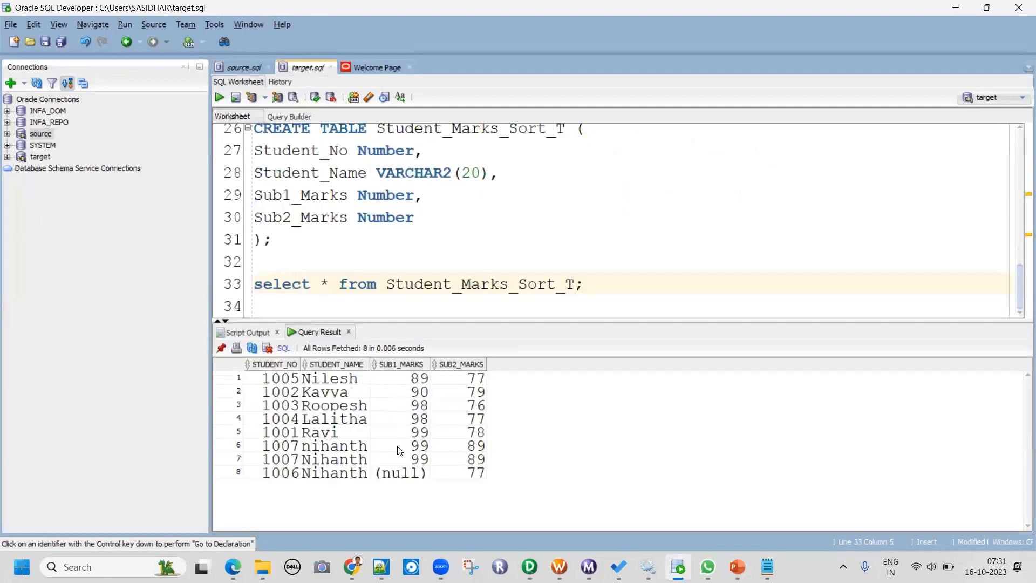
{"action": "left_click", "coordinate": [425, 380]}
{"action": "left_click", "coordinate": [420, 394]}
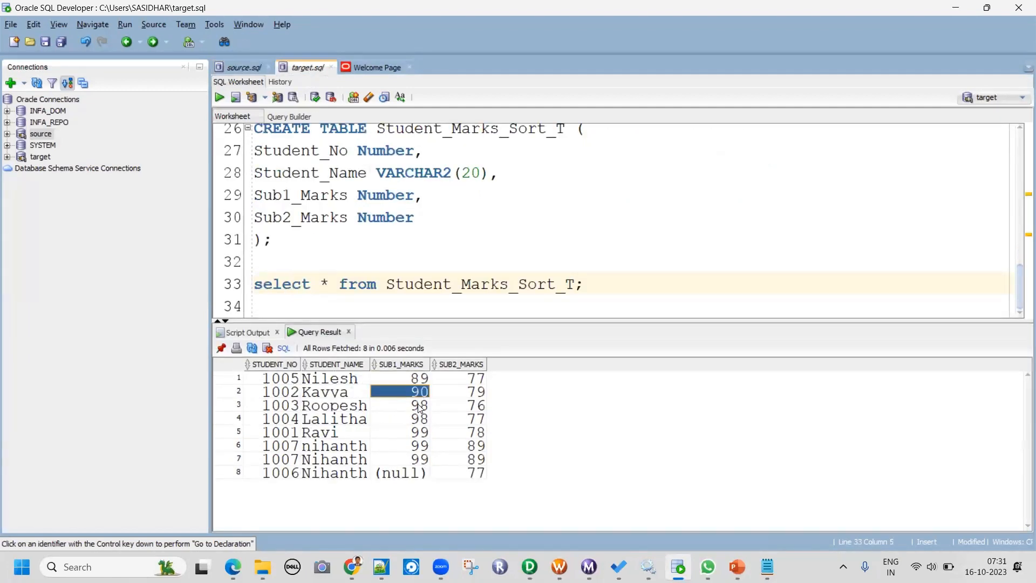
{"action": "left_click", "coordinate": [420, 406]}
{"action": "left_click", "coordinate": [421, 419]}
{"action": "left_click", "coordinate": [421, 432]}
{"action": "left_click", "coordinate": [422, 444]}
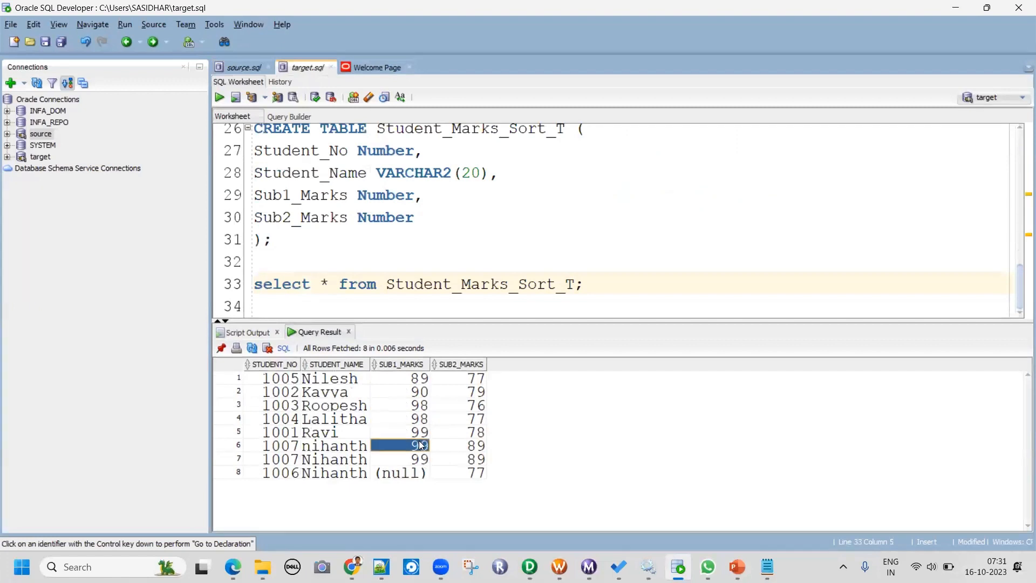
{"action": "left_click", "coordinate": [422, 458]}
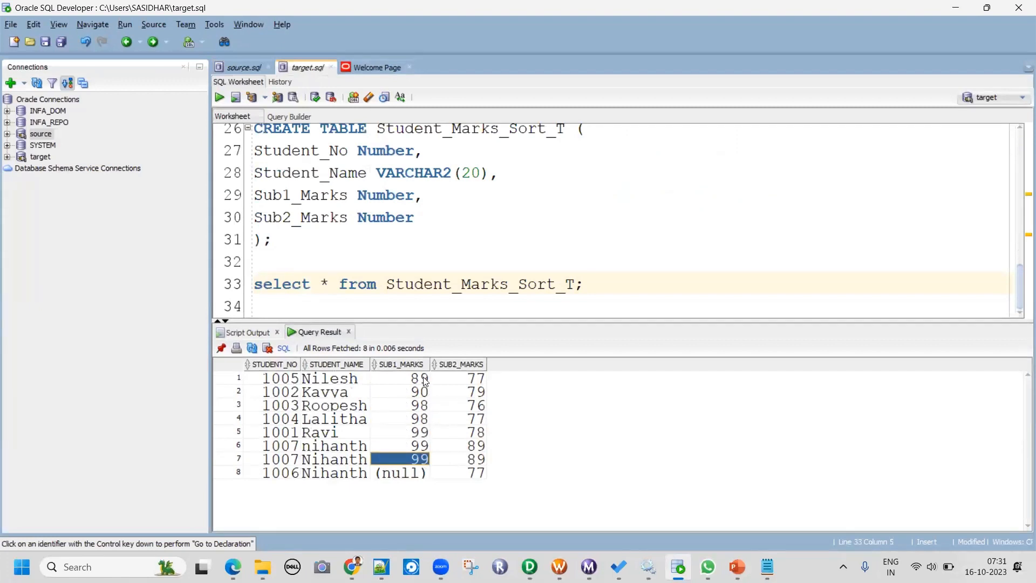
Check the order of the SUB2_MARKS values row by row in the Student_Marks_Sort_T result.
{"action": "left_click", "coordinate": [464, 378]}
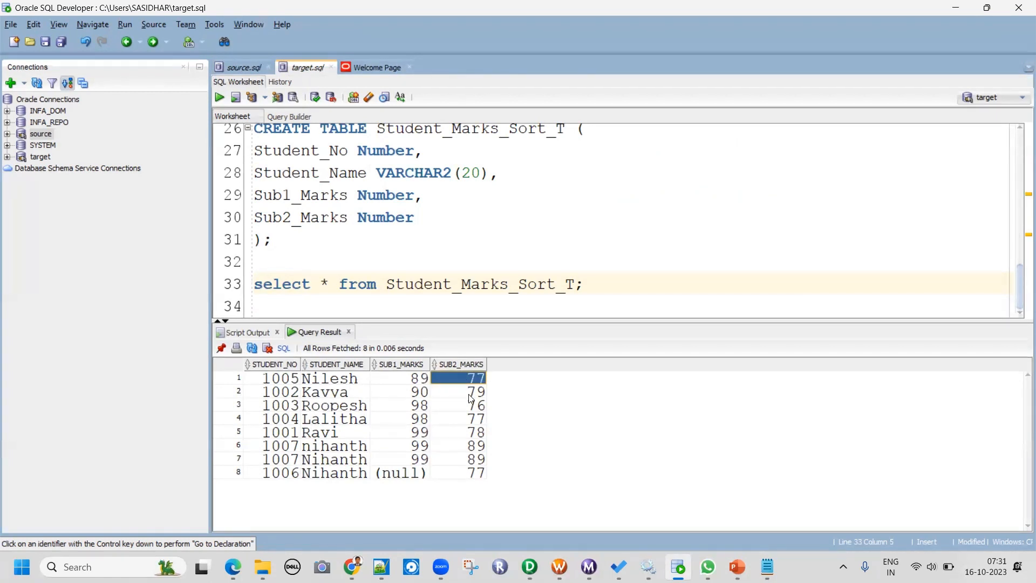
{"action": "left_click", "coordinate": [470, 396]}
{"action": "left_click", "coordinate": [470, 408]}
{"action": "left_click", "coordinate": [470, 423]}
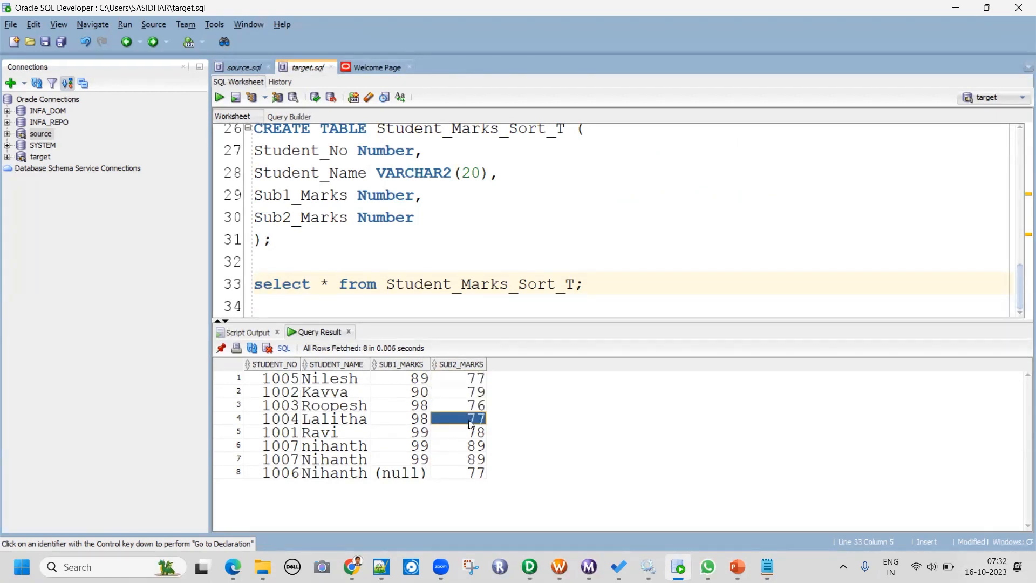
{"action": "left_click", "coordinate": [480, 435]}
{"action": "left_click", "coordinate": [483, 447]}
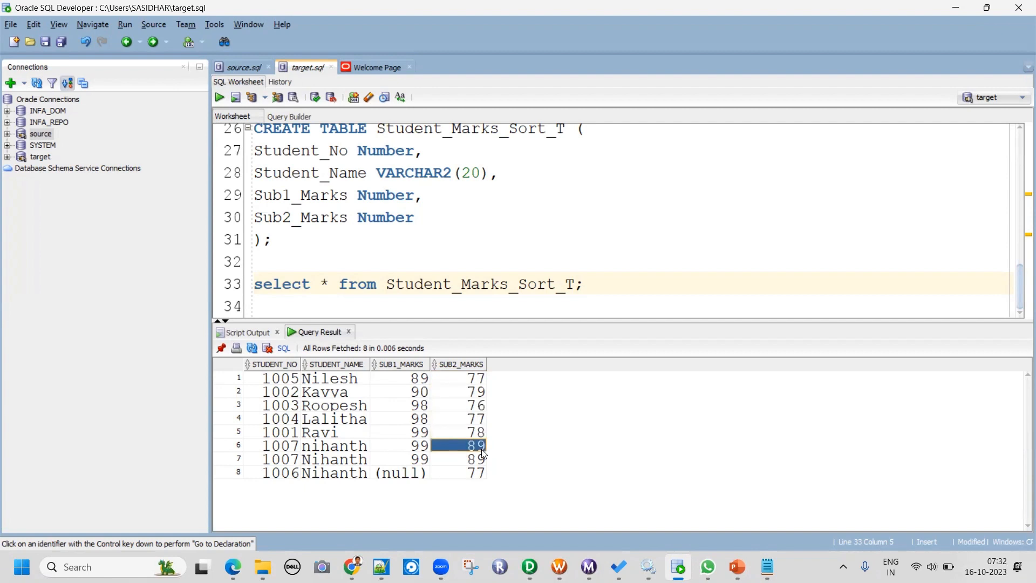
{"action": "left_click", "coordinate": [482, 460]}
{"action": "left_click", "coordinate": [478, 473]}
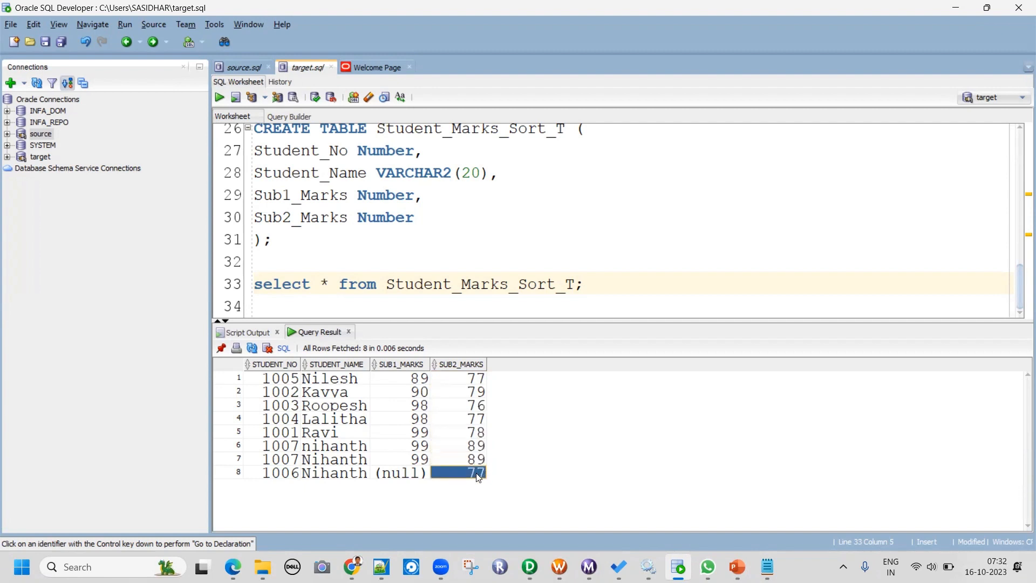
Recheck the SUB1_MARKS column of the Student_Marks_Sort_T result from the first to the last row.
{"action": "left_click", "coordinate": [417, 383]}
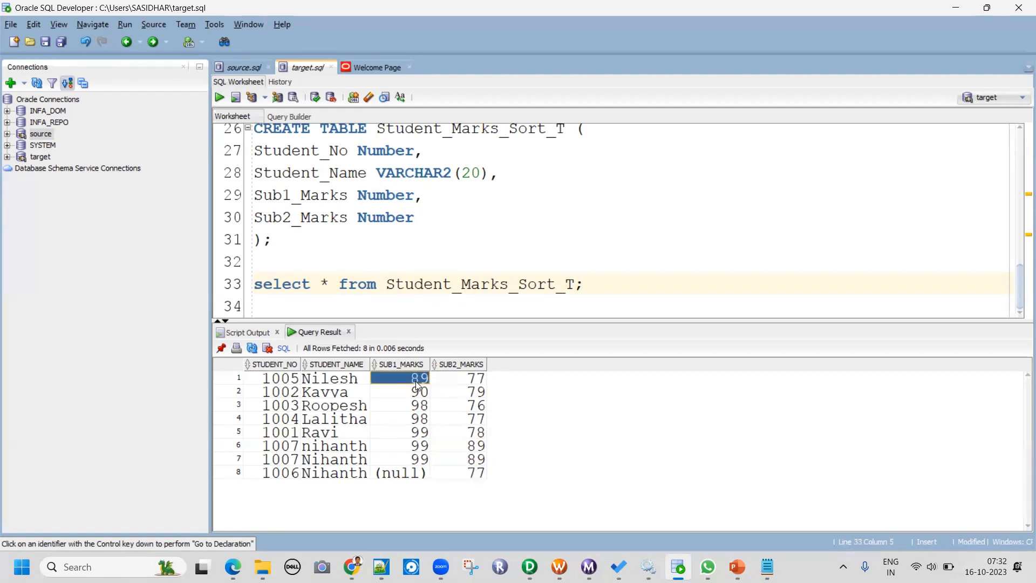
{"action": "left_click", "coordinate": [413, 394]}
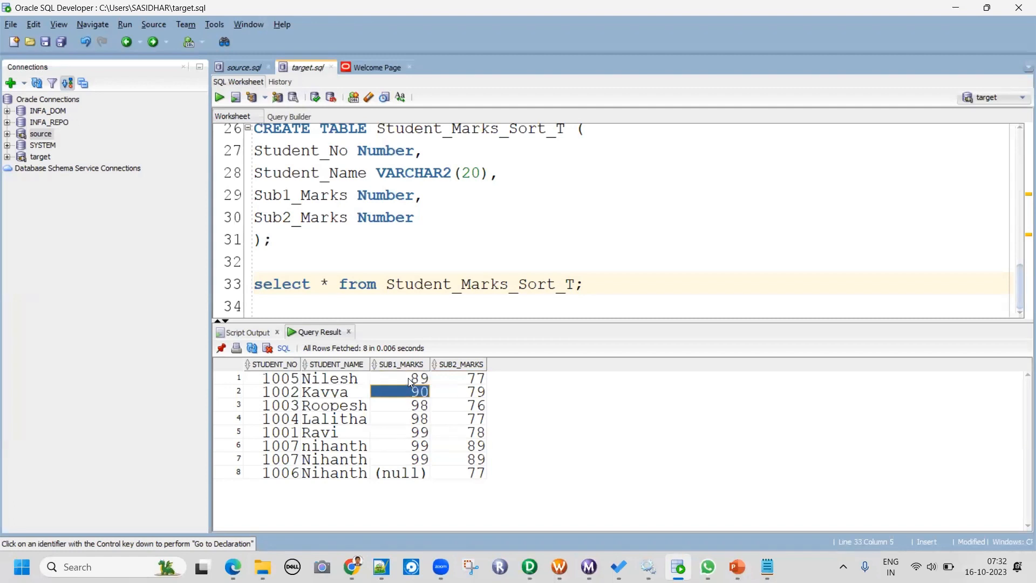
{"action": "left_click", "coordinate": [409, 379]}
{"action": "left_click", "coordinate": [406, 469], "text": "shift"}
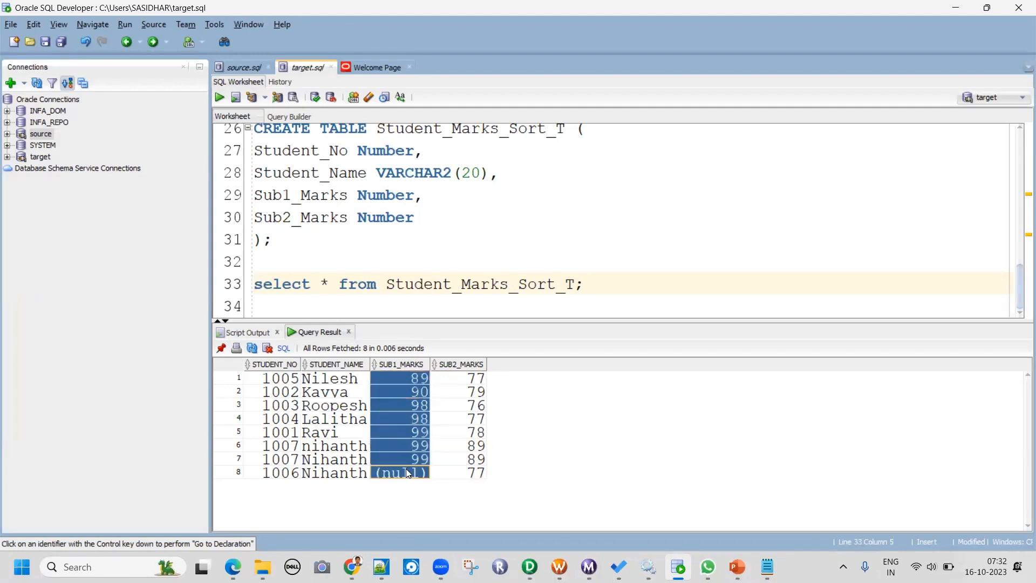
{"action": "left_click", "coordinate": [414, 379]}
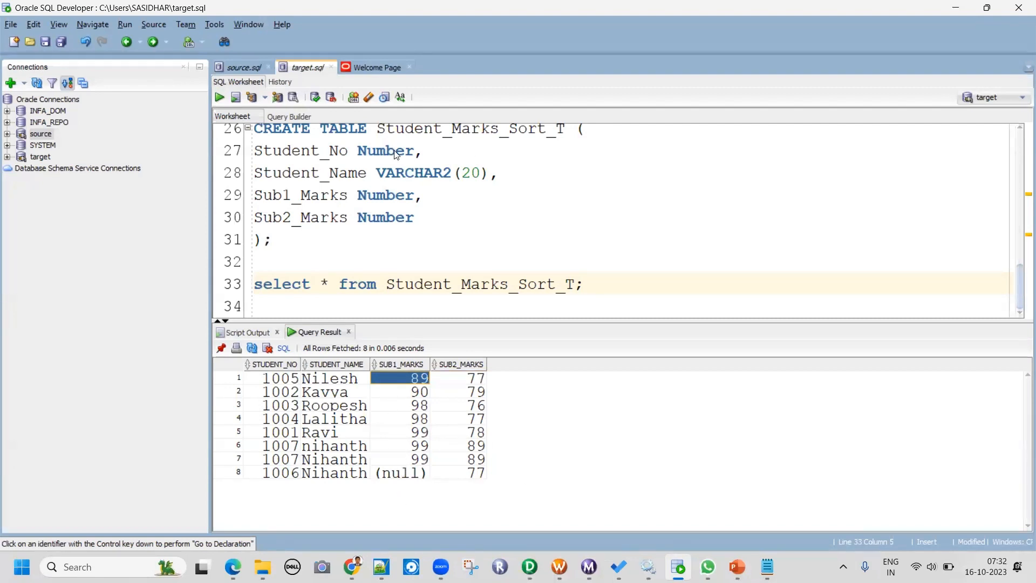
Switch to PowerCenter Designer and check the key order and sort direction of SUB1_MARKS and SUB2_MARKS in the srt_Student Sorter.
{"action": "key", "text": "alt+Tab"}
{"action": "left_click", "coordinate": [467, 156]}
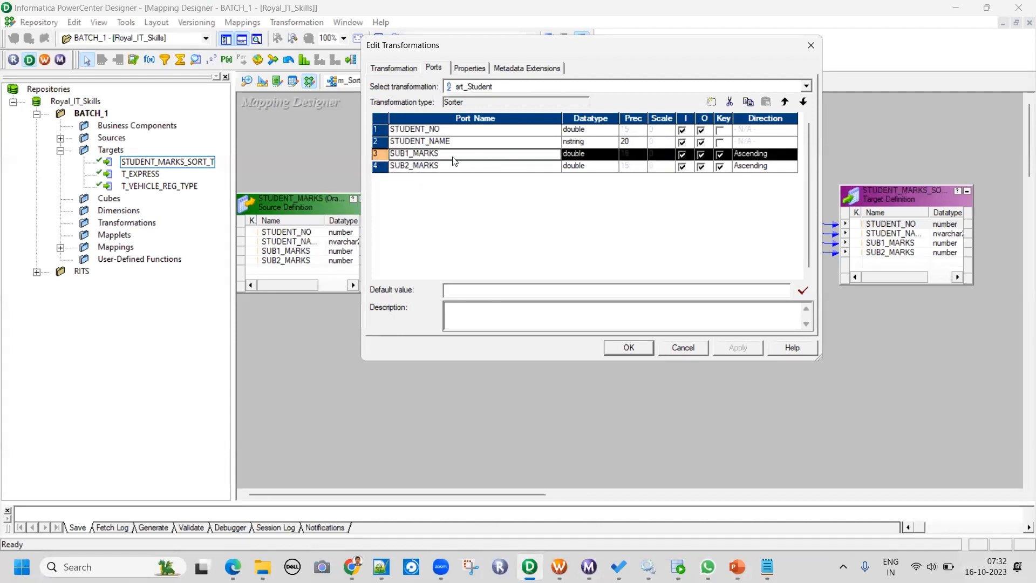
{"action": "left_click", "coordinate": [758, 156]}
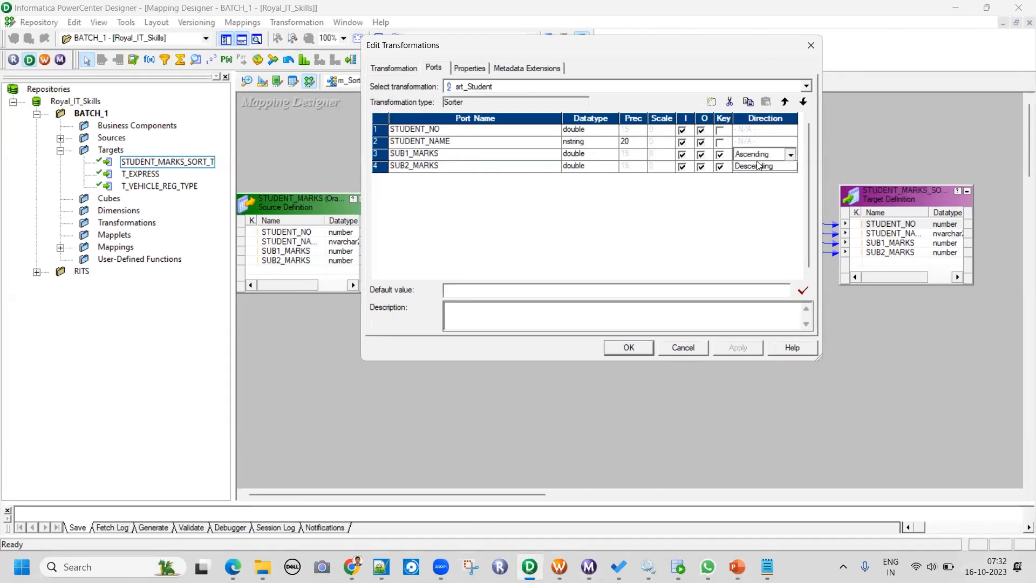
{"action": "left_click", "coordinate": [567, 209]}
{"action": "left_click", "coordinate": [376, 166]}
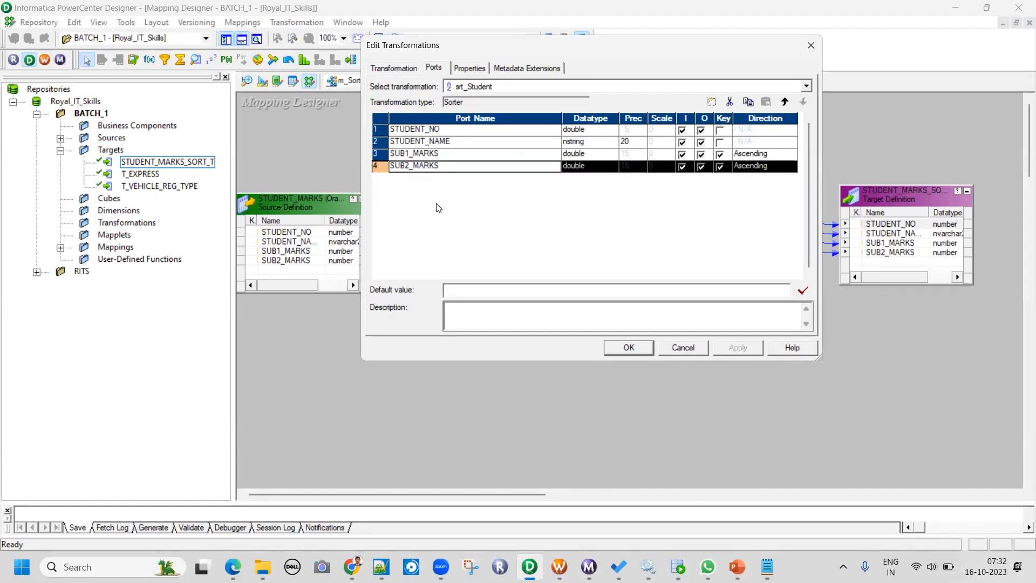
{"action": "left_click", "coordinate": [410, 156]}
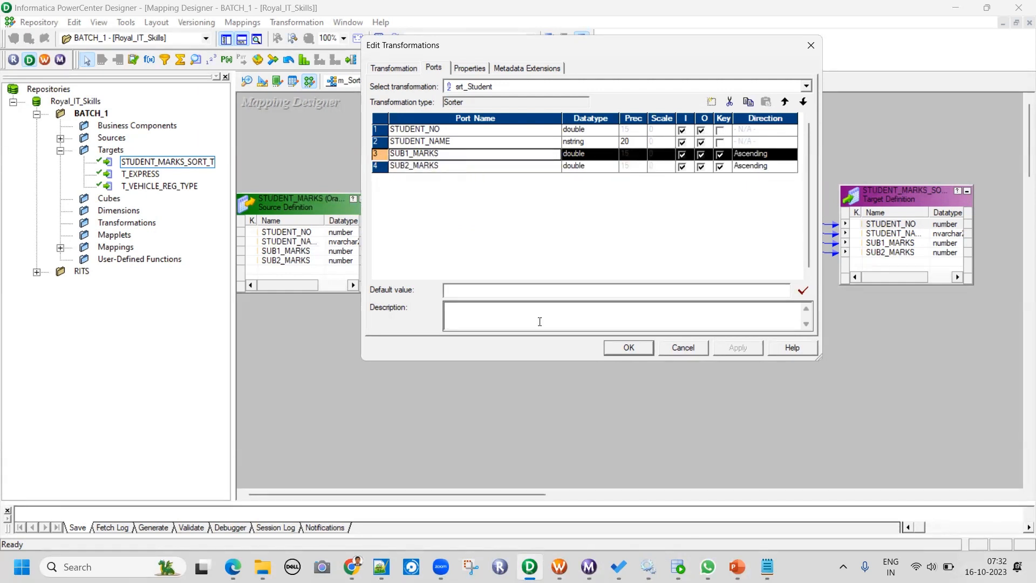
Return to Oracle SQL Developer and examine the result rows sharing SUB1_MARKS 98 and those sharing 99.
{"action": "left_click", "coordinate": [678, 566]}
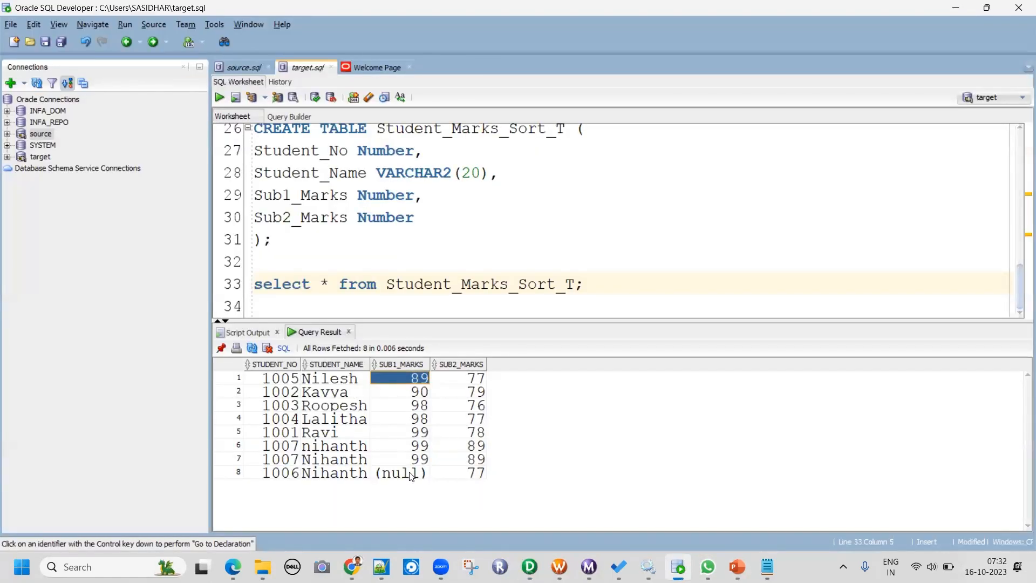
{"action": "left_click", "coordinate": [420, 407]}
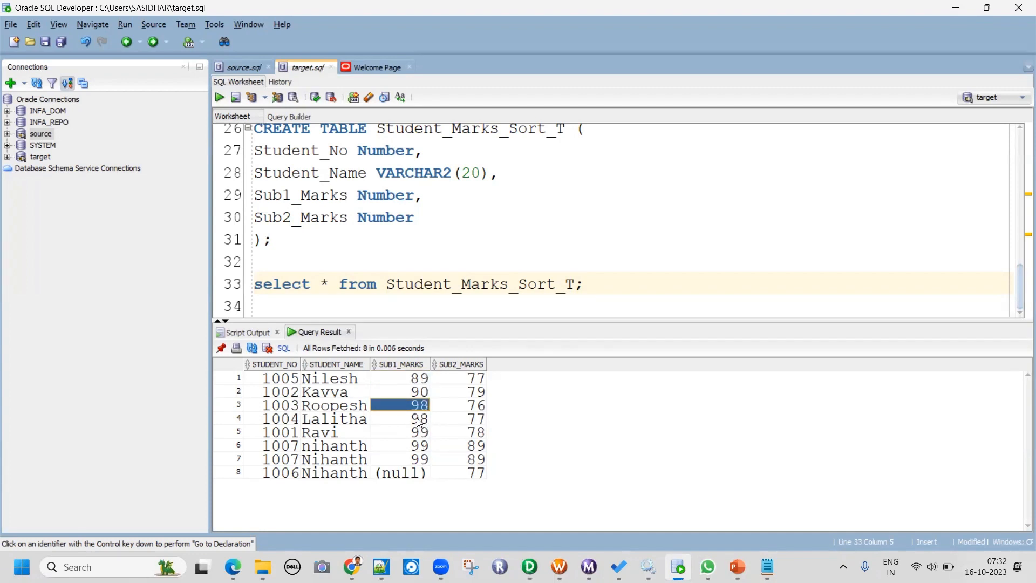
{"action": "left_click", "coordinate": [419, 424], "text": "shift"}
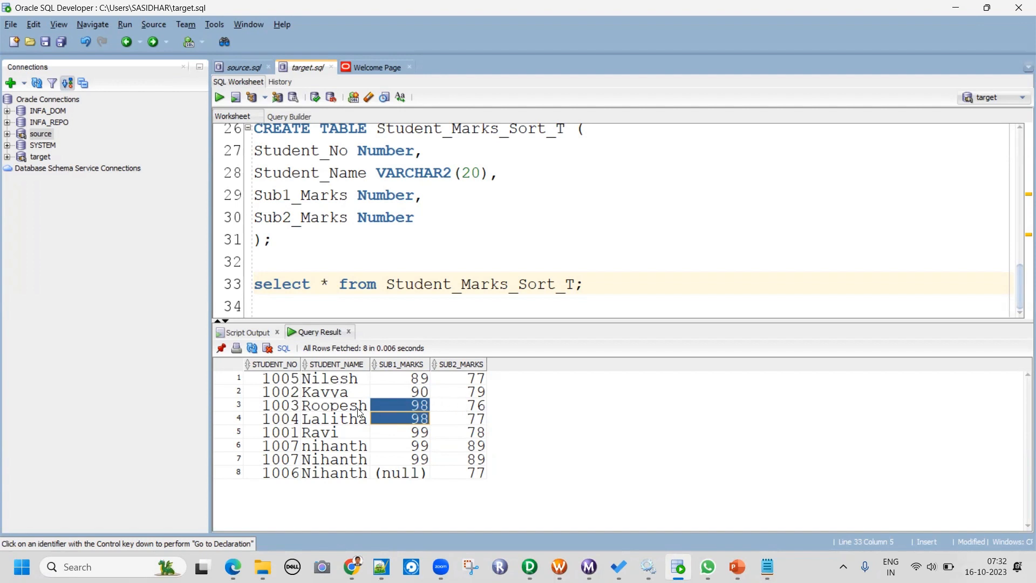
{"action": "left_click", "coordinate": [284, 405]}
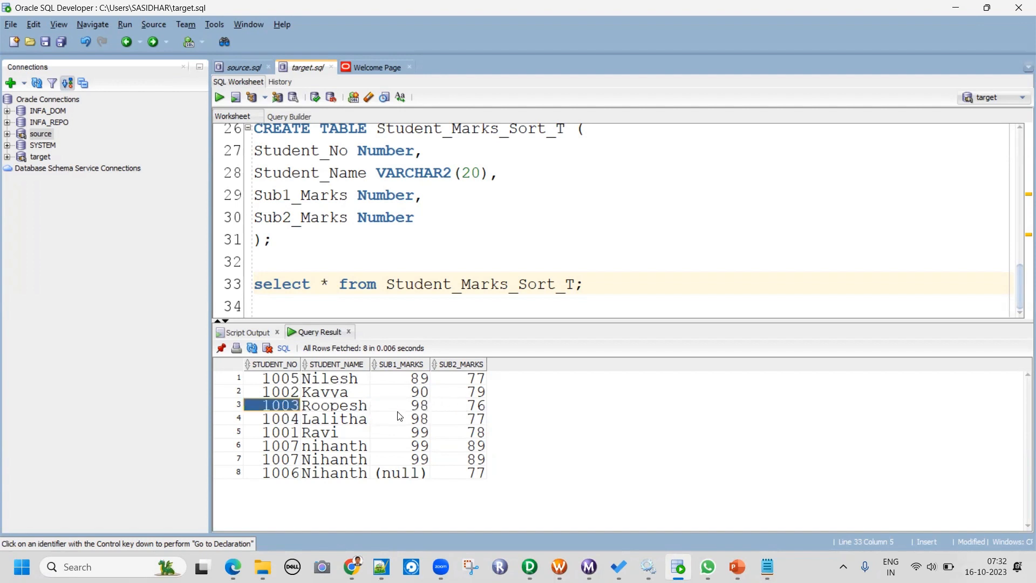
{"action": "left_click", "coordinate": [458, 419], "text": "shift"}
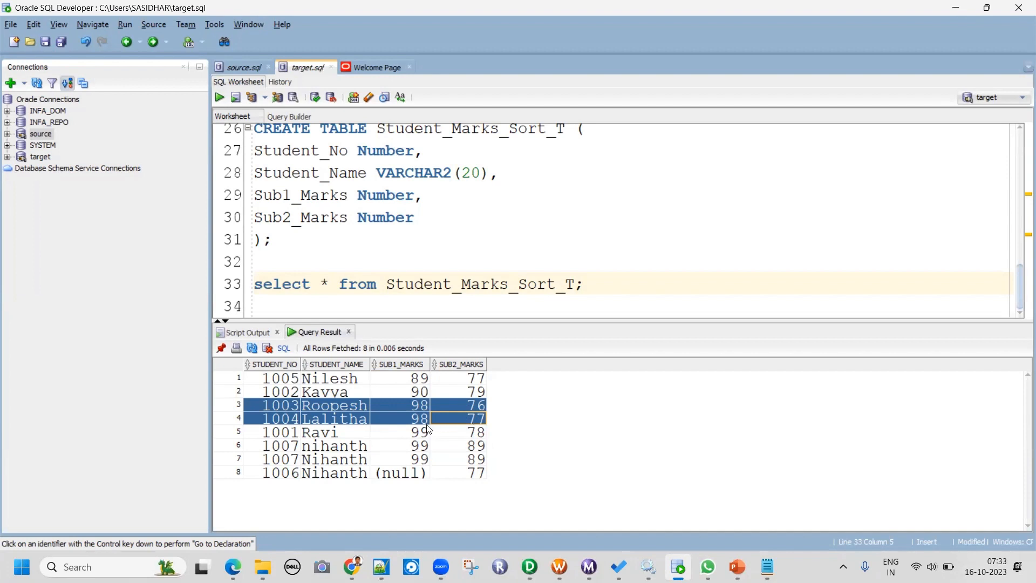
{"action": "left_click", "coordinate": [276, 434]}
{"action": "left_click", "coordinate": [483, 460], "text": "shift"}
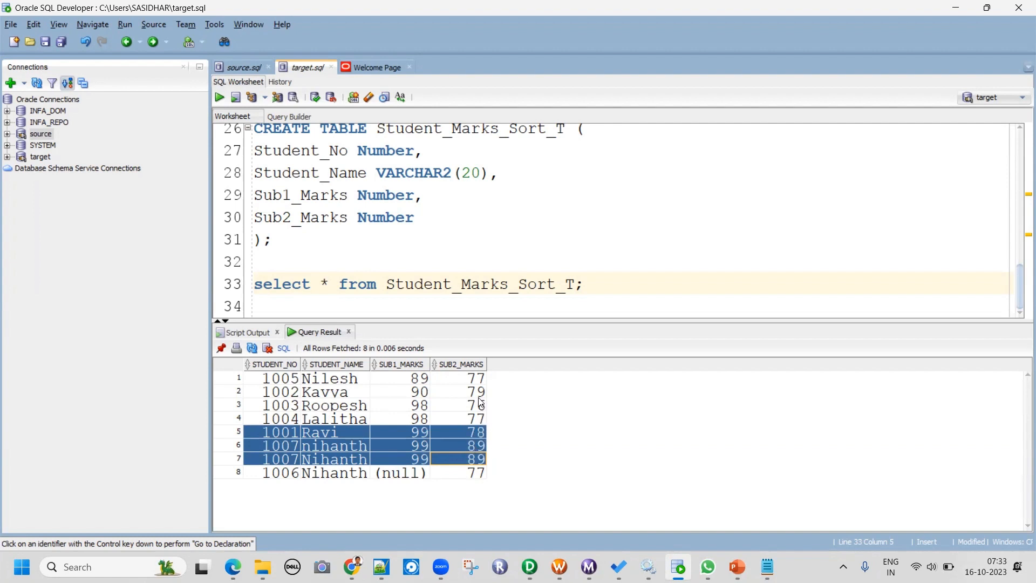
Examine whether the SUB2_MARKS column is ordered on its own, comparing the values of the first three rows.
{"action": "left_click", "coordinate": [471, 378]}
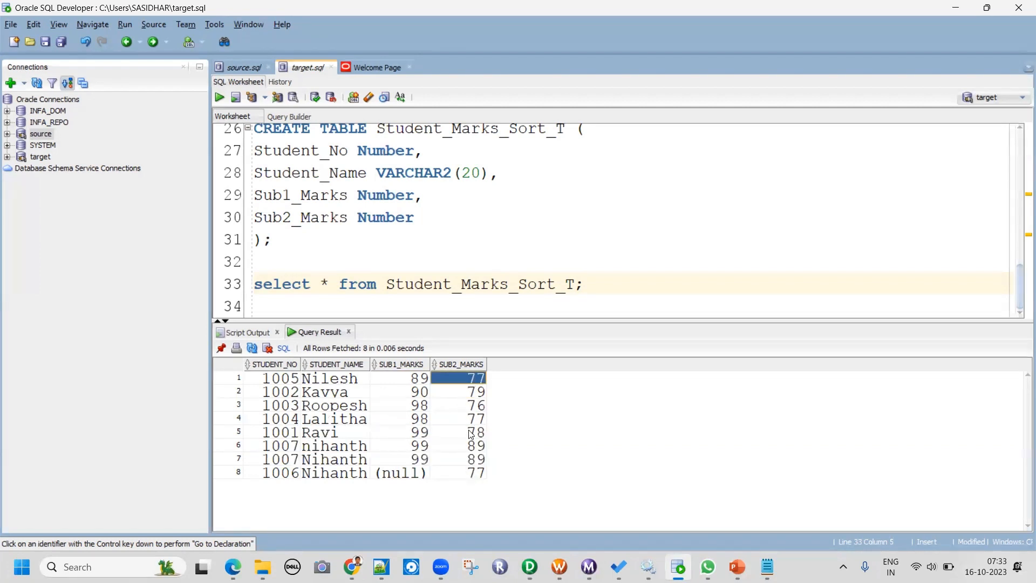
{"action": "left_click", "coordinate": [477, 475], "text": "shift"}
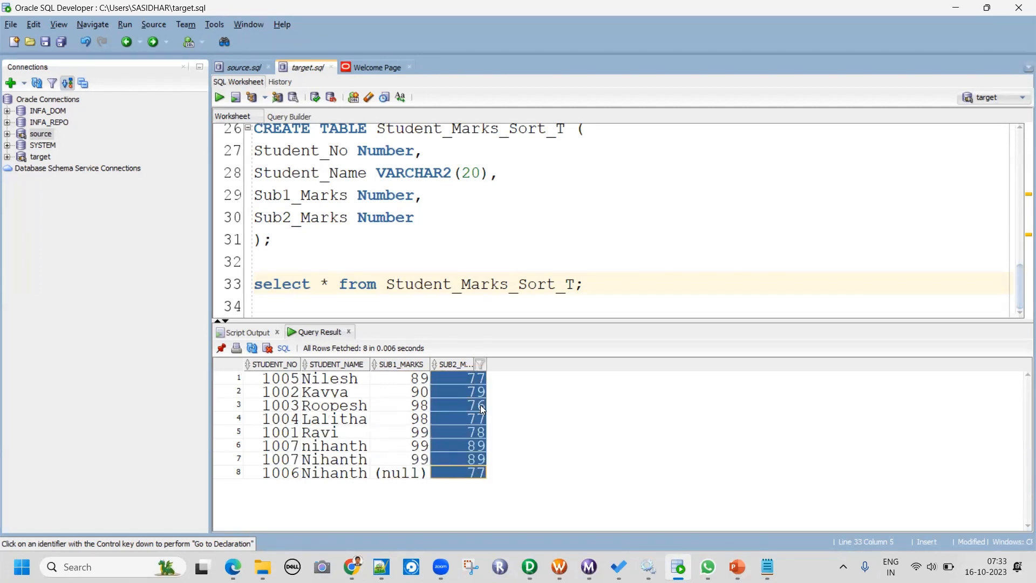
{"action": "left_click", "coordinate": [475, 375]}
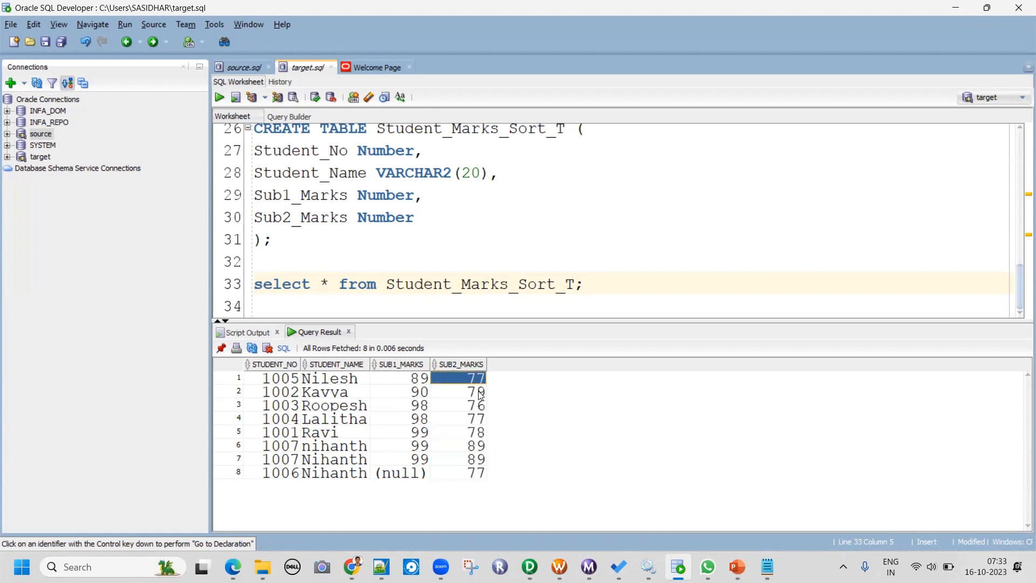
{"action": "left_click", "coordinate": [478, 393]}
{"action": "left_click", "coordinate": [480, 409]}
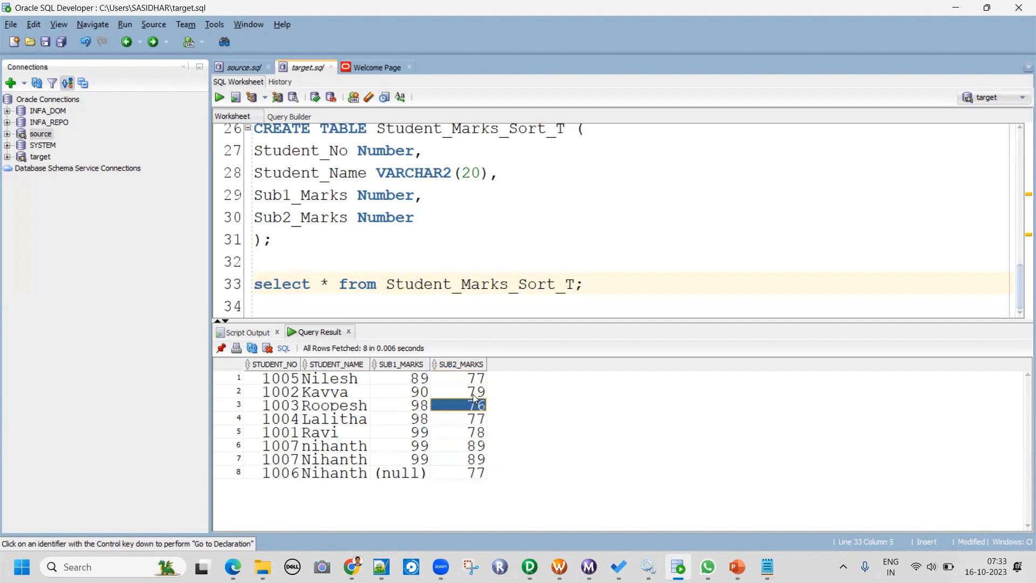
{"action": "left_click", "coordinate": [473, 394]}
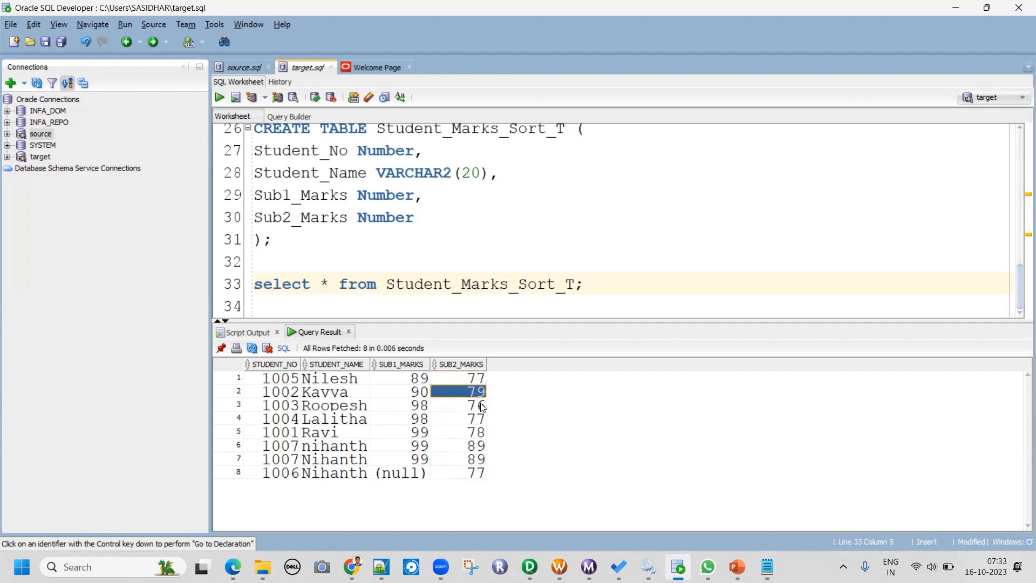
{"action": "left_click", "coordinate": [480, 405]}
{"action": "left_click", "coordinate": [476, 394]}
{"action": "left_click", "coordinate": [474, 378]}
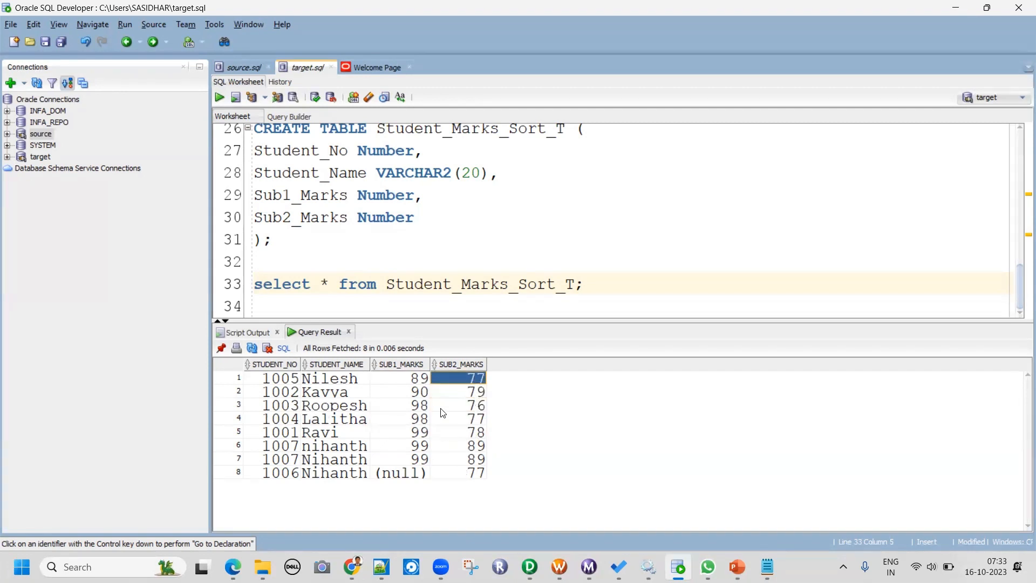
Compare the SUB1_MARKS and SUB2_MARKS values of the first rows to see which key determines their order.
{"action": "left_click", "coordinate": [422, 381]}
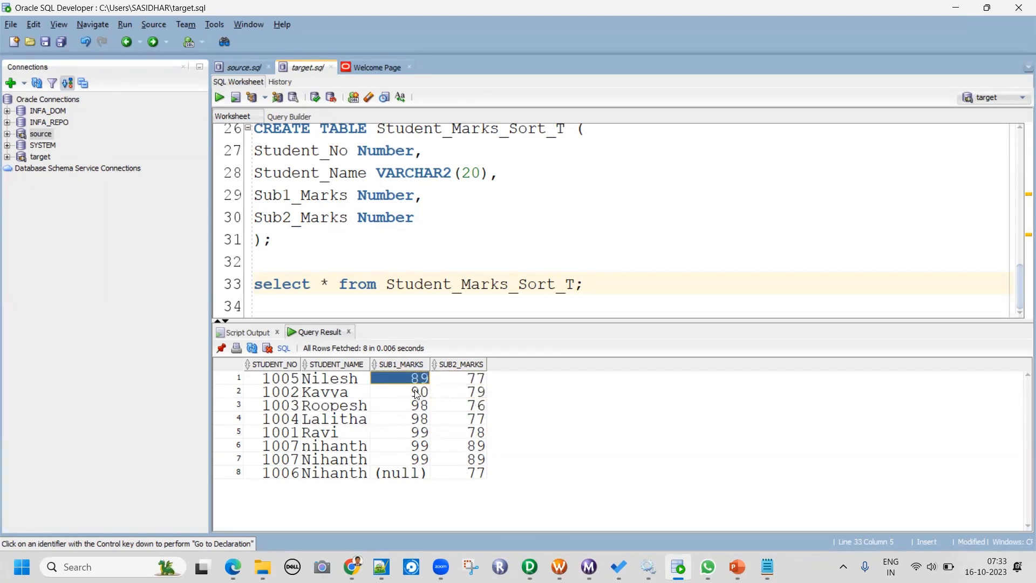
{"action": "left_click", "coordinate": [418, 391]}
{"action": "left_click", "coordinate": [415, 405]}
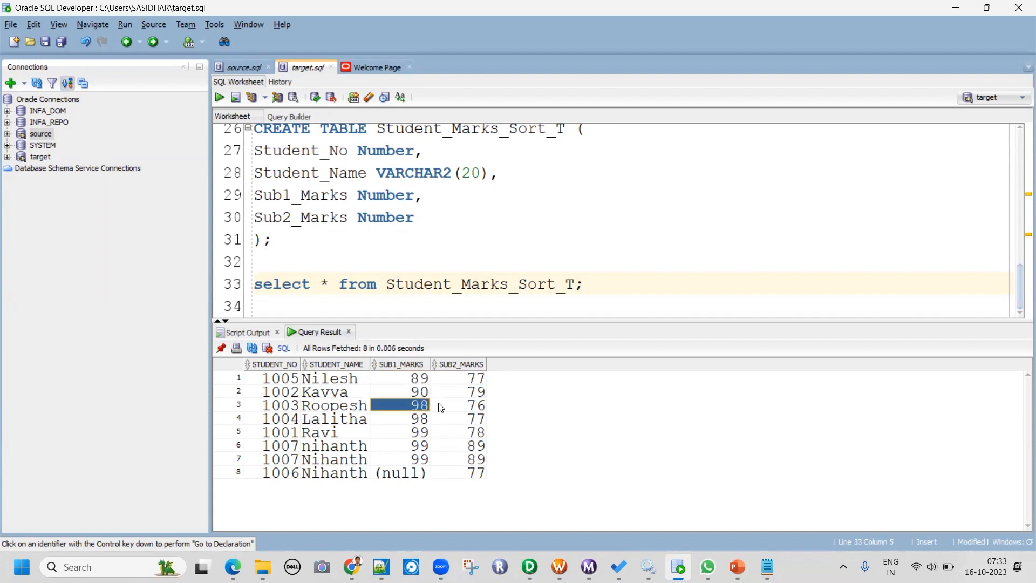
{"action": "left_click", "coordinate": [465, 381]}
{"action": "left_click", "coordinate": [456, 392]}
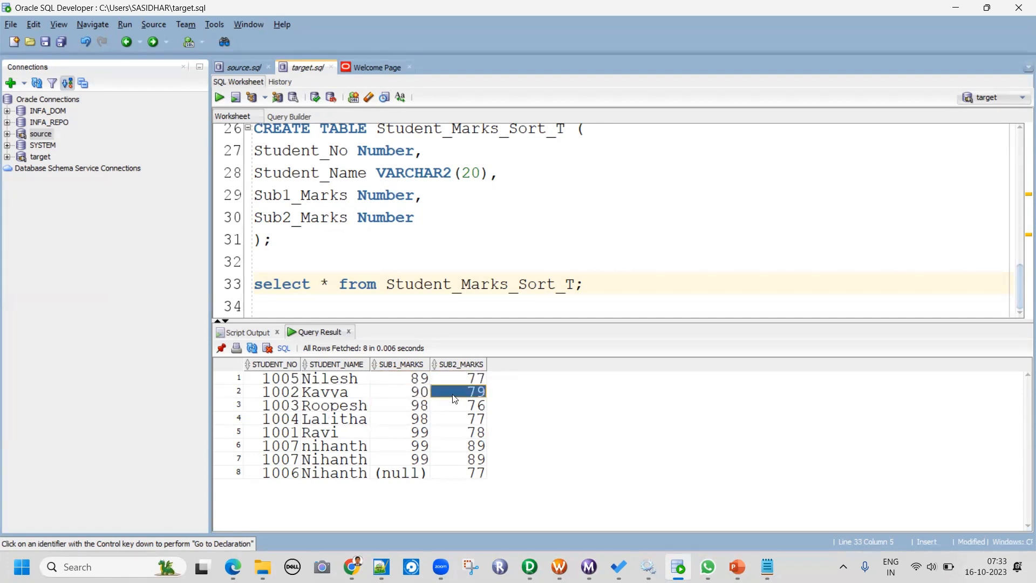
{"action": "left_click", "coordinate": [424, 378]}
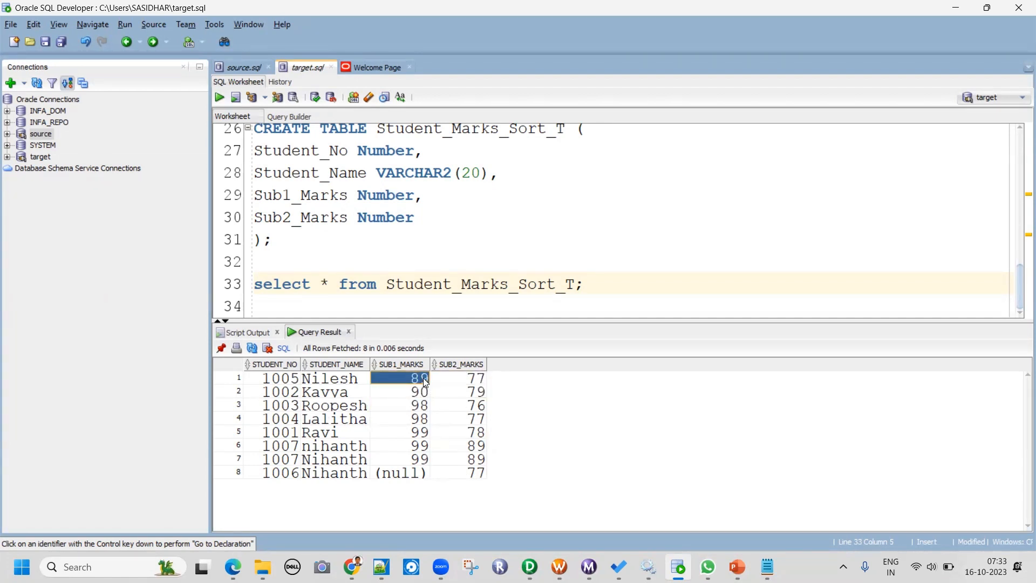
{"action": "left_click", "coordinate": [480, 382]}
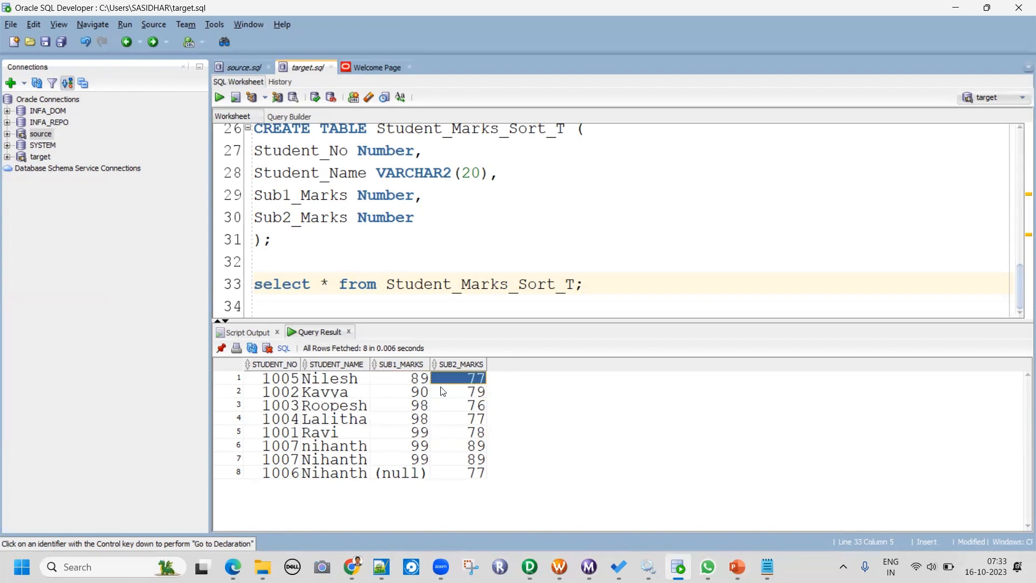
{"action": "left_click", "coordinate": [400, 393]}
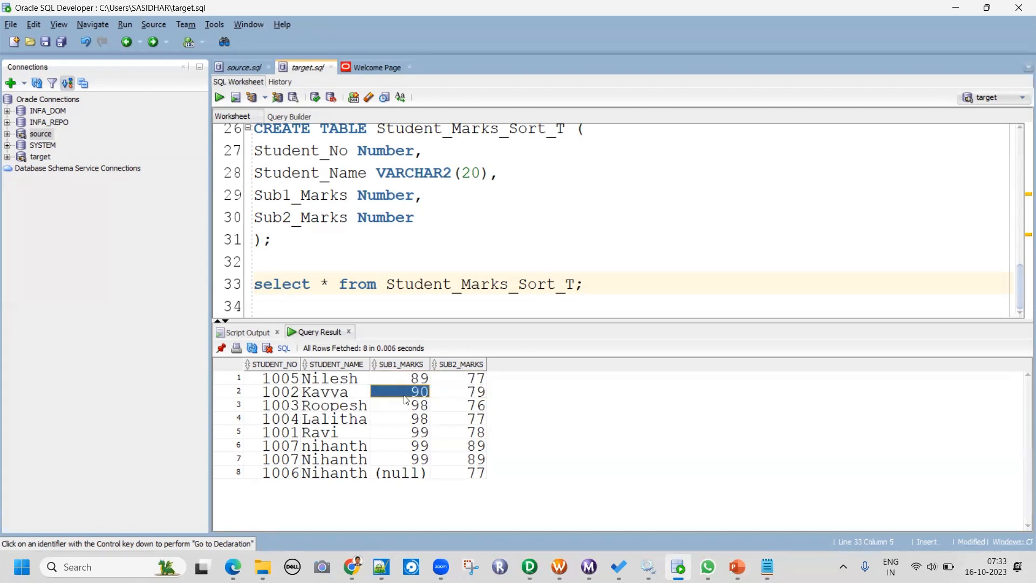
{"action": "left_click", "coordinate": [462, 395]}
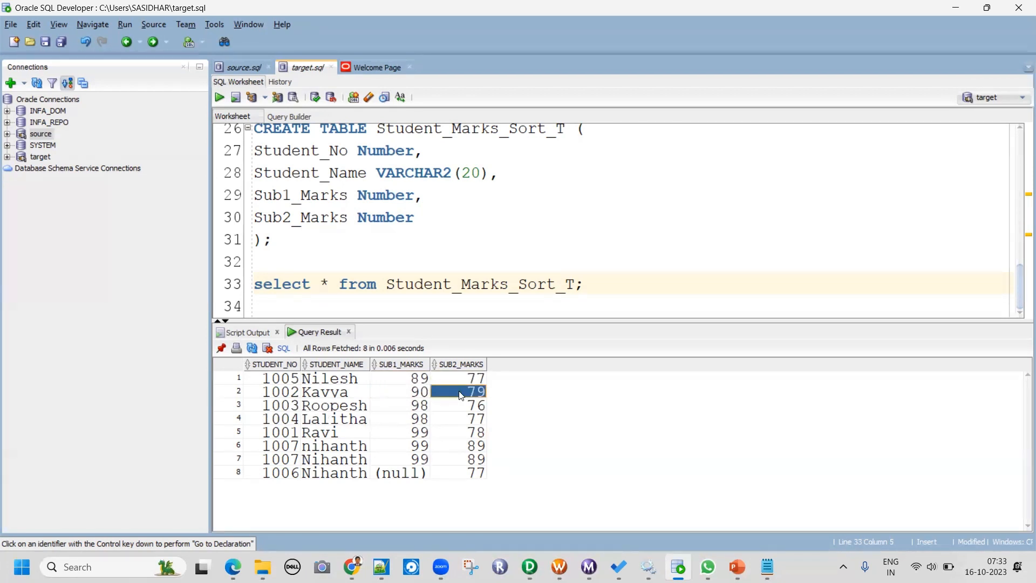
Review both marks columns for the tied SUB1_MARKS groups, and inspect the null SUB1_MARKS value in the last row.
{"action": "left_click", "coordinate": [428, 406]}
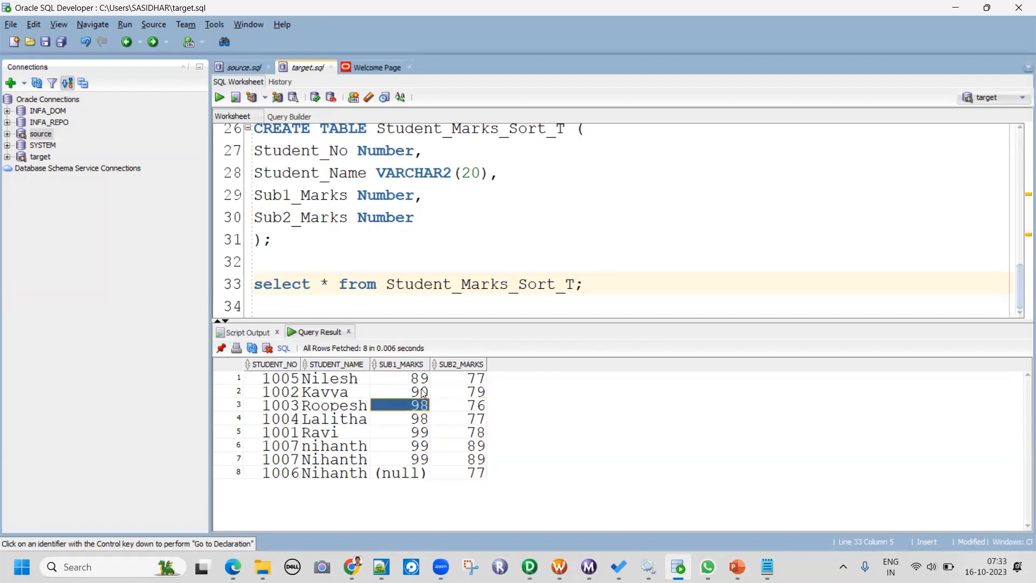
{"action": "left_click", "coordinate": [417, 419], "text": "shift"}
{"action": "left_click", "coordinate": [466, 420], "text": "shift"}
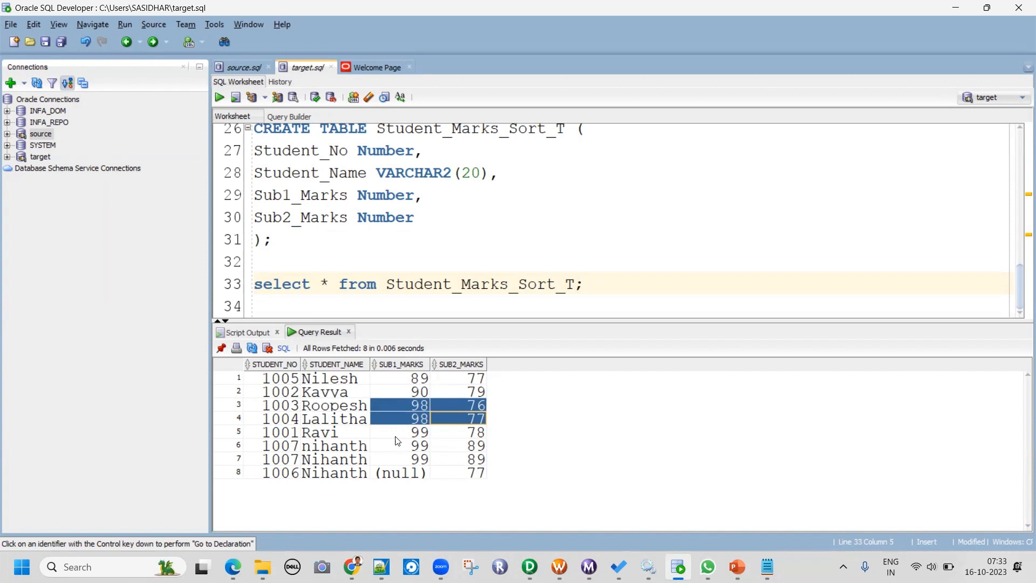
{"action": "left_click", "coordinate": [427, 432]}
{"action": "left_click", "coordinate": [460, 460], "text": "shift"}
{"action": "left_click", "coordinate": [408, 473]}
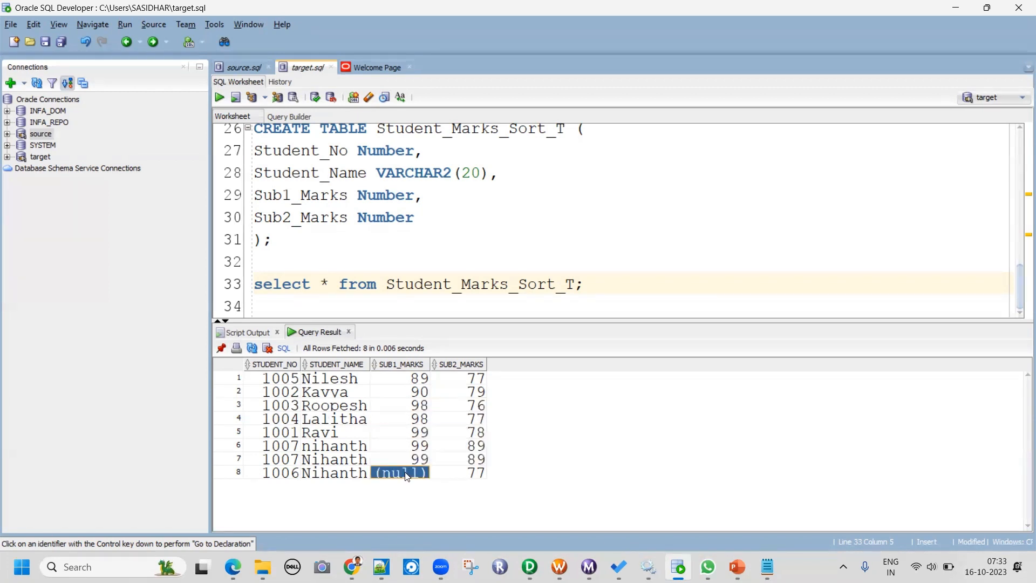
Switch to Informatica PowerCenter Designer and review the Sorter transformation's properties, including the Null Treated Low option.
{"action": "left_click", "coordinate": [530, 566]}
{"action": "left_click", "coordinate": [470, 67]}
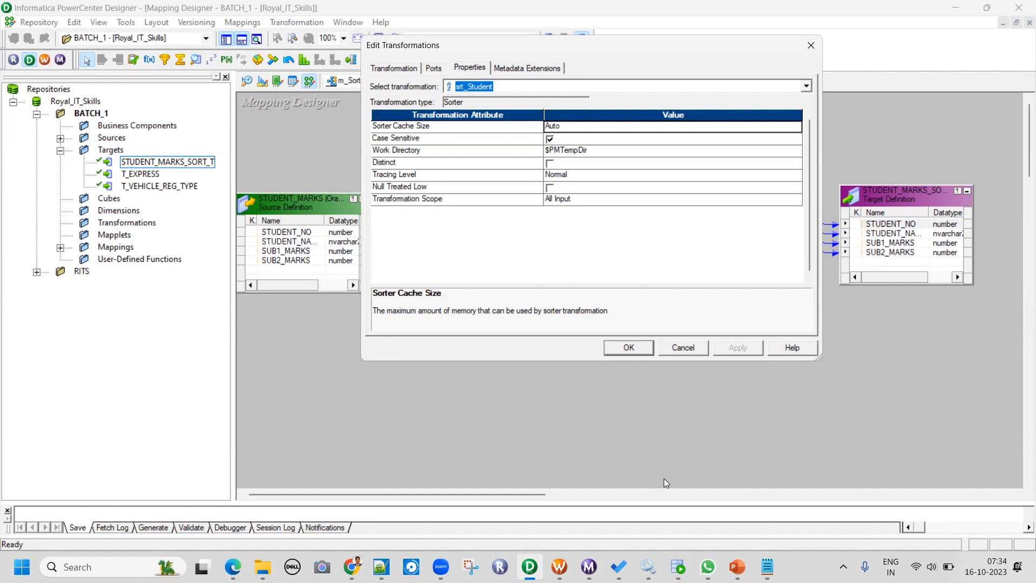
Return to Oracle SQL Developer and compare the non-null SUB1_MARKS values with the null value in the last row.
{"action": "mouse_move", "coordinate": [678, 567]}
{"action": "left_click", "coordinate": [673, 453]}
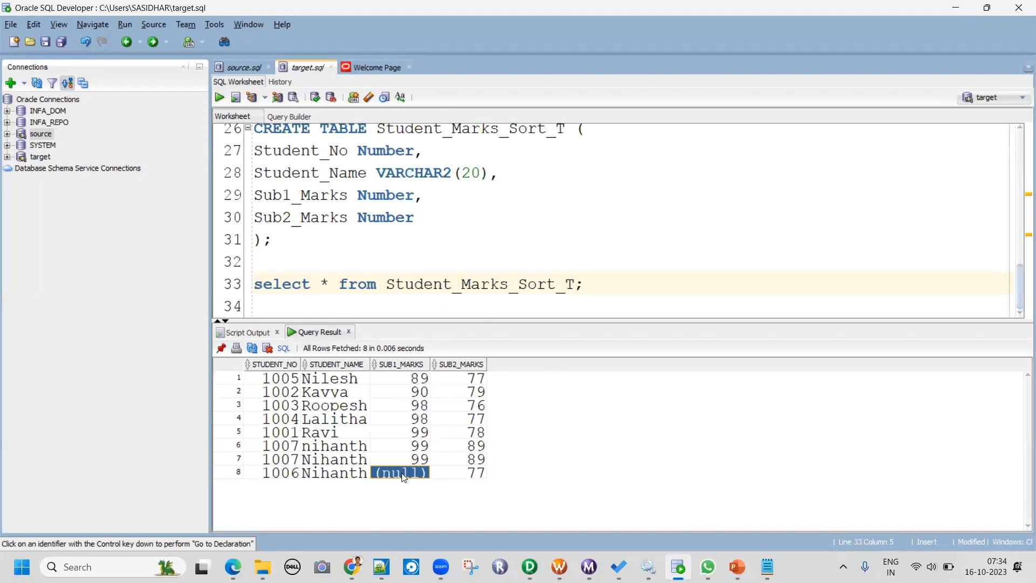
{"action": "left_click", "coordinate": [410, 382]}
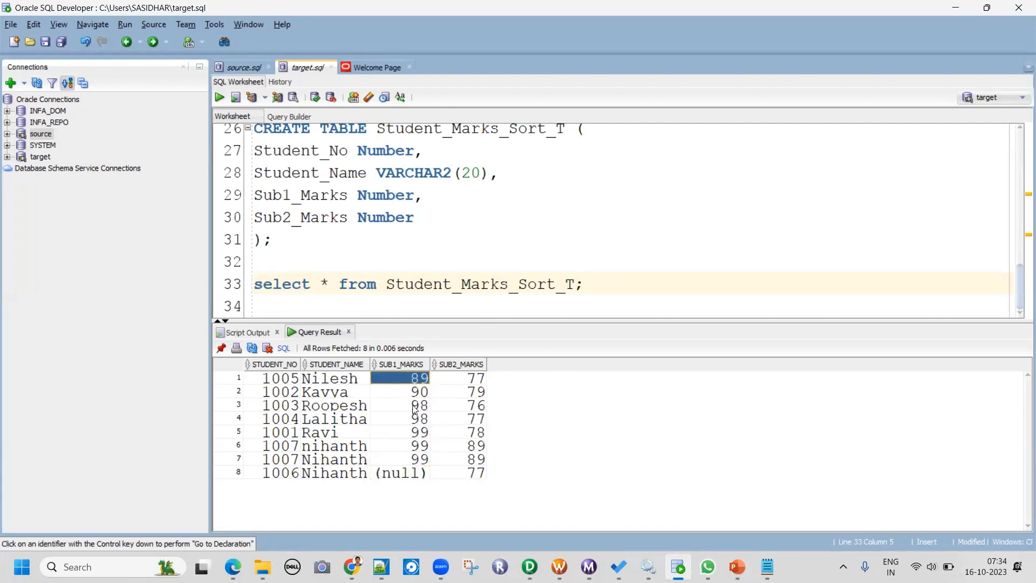
{"action": "left_click", "coordinate": [417, 459], "text": "shift"}
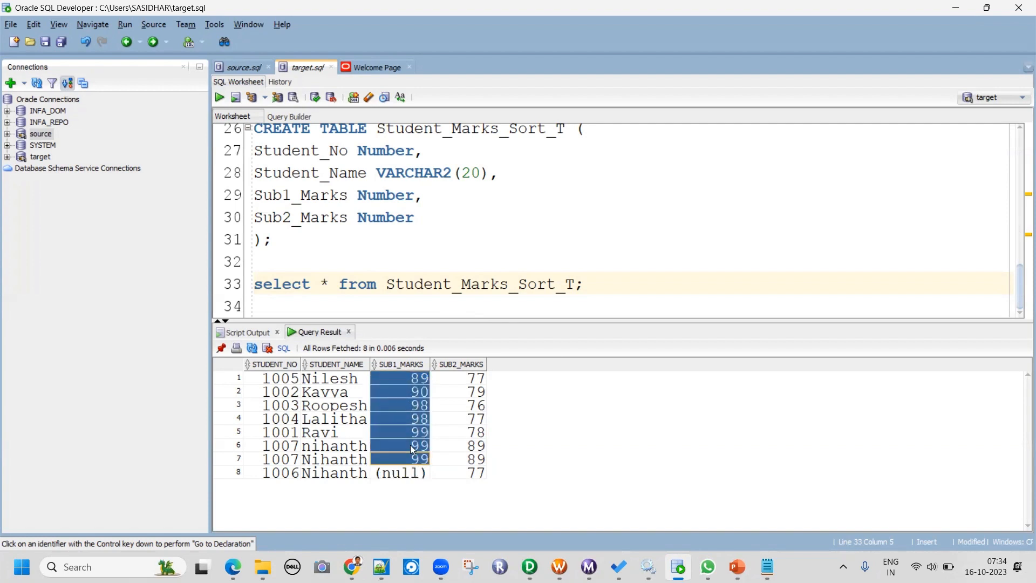
{"action": "left_click", "coordinate": [412, 479]}
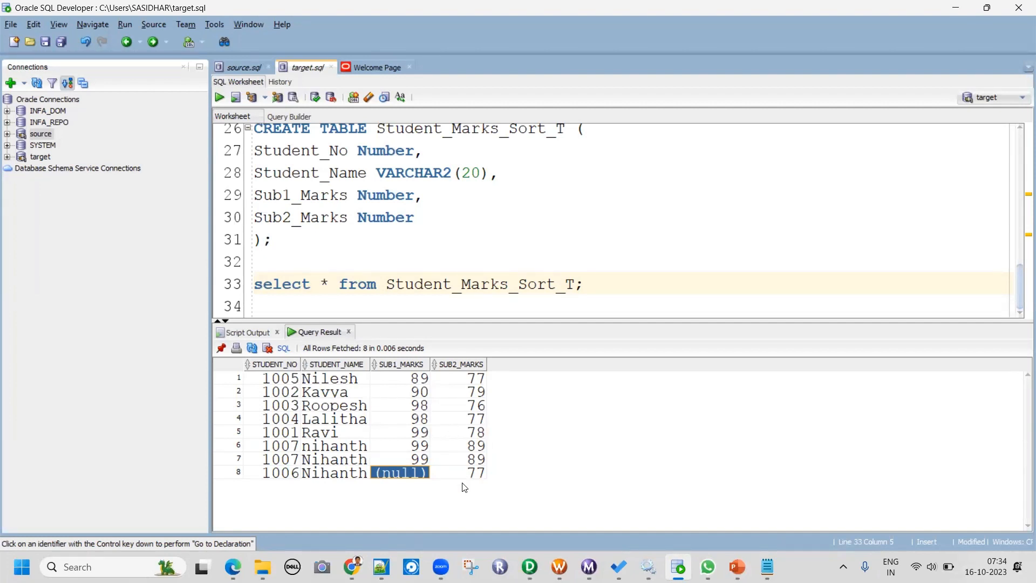
{"action": "key", "text": "alt+Tab"}
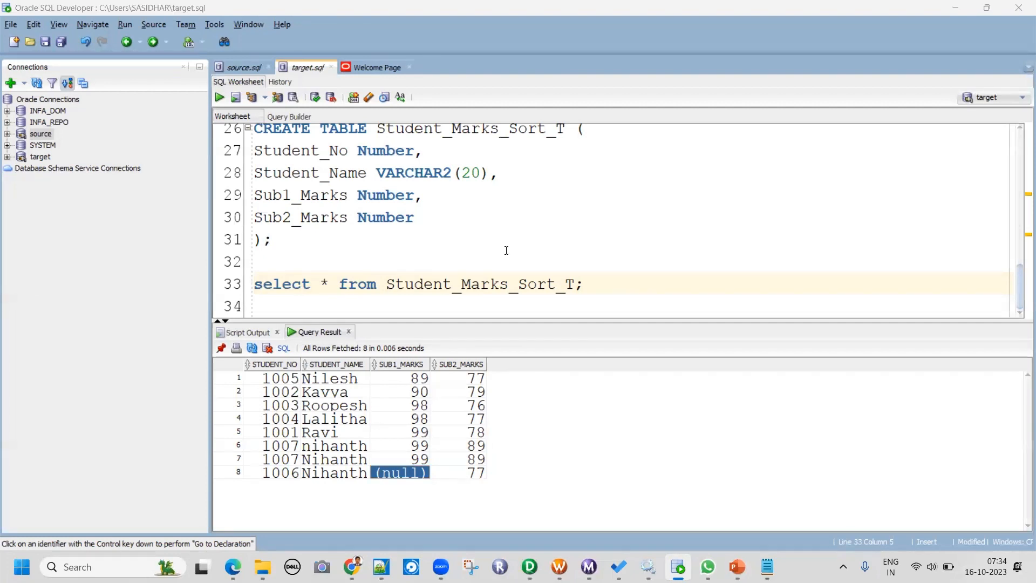
{"action": "left_click", "coordinate": [485, 234]}
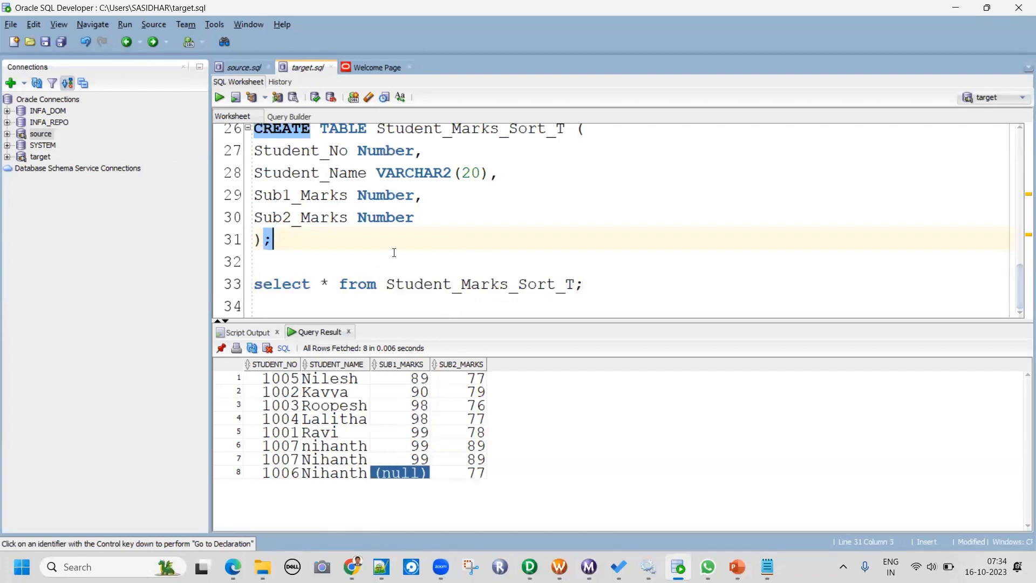
{"action": "left_click", "coordinate": [400, 381]}
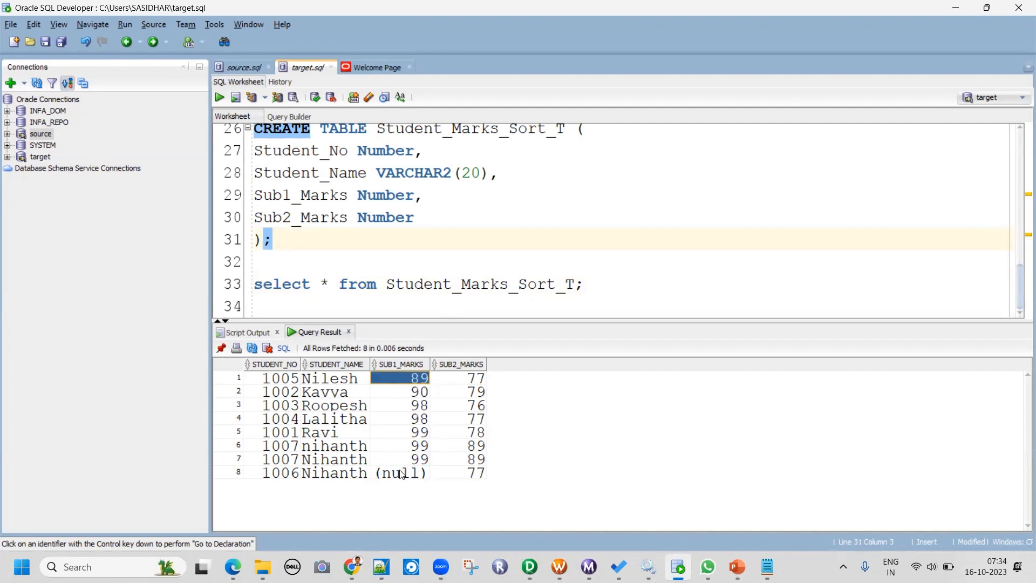
{"action": "key", "text": "alt+Tab"}
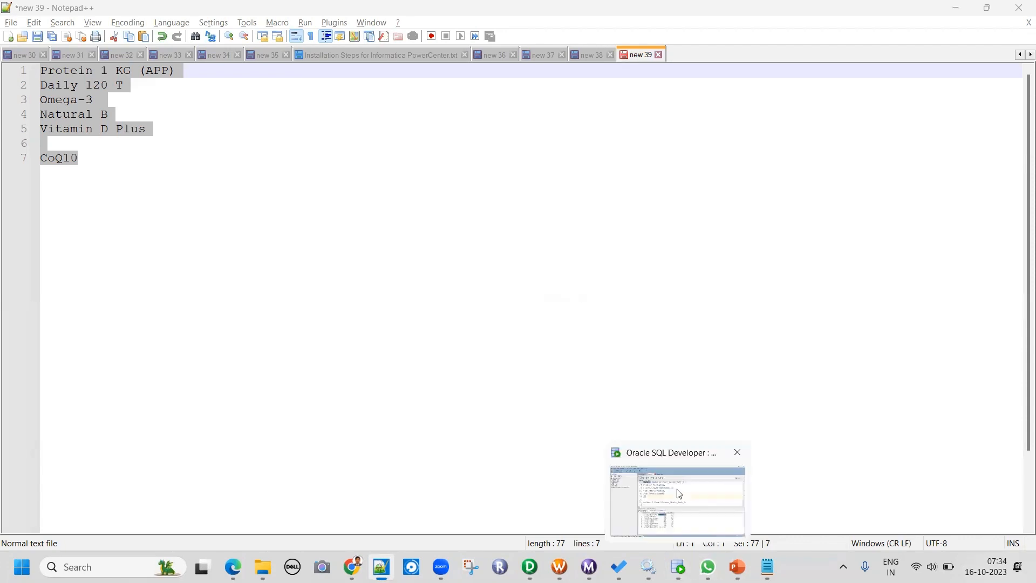
{"action": "left_click", "coordinate": [679, 567]}
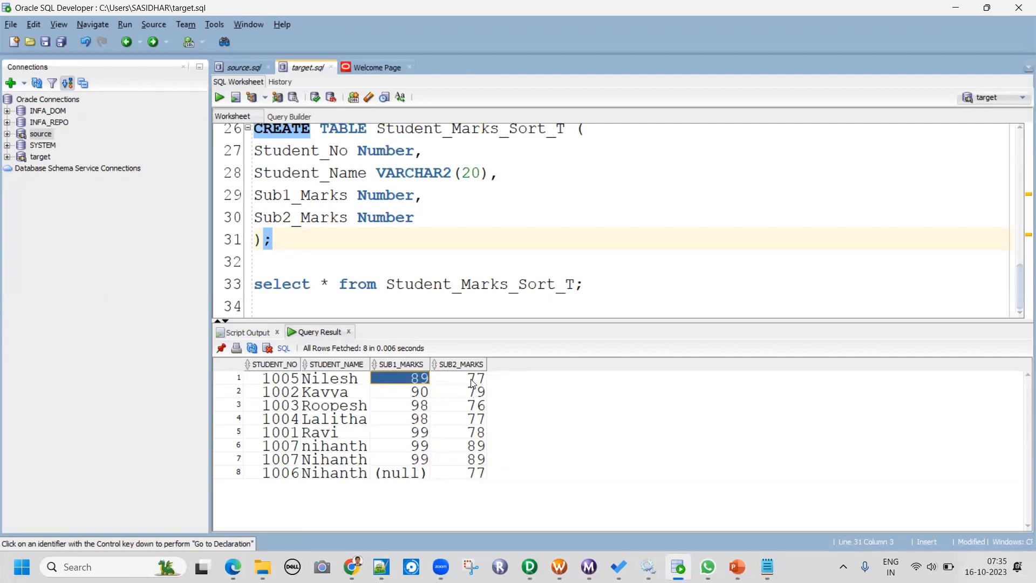
Examine the two adjacent result rows that share SUB1_MARKS 98.
{"action": "left_click", "coordinate": [421, 406]}
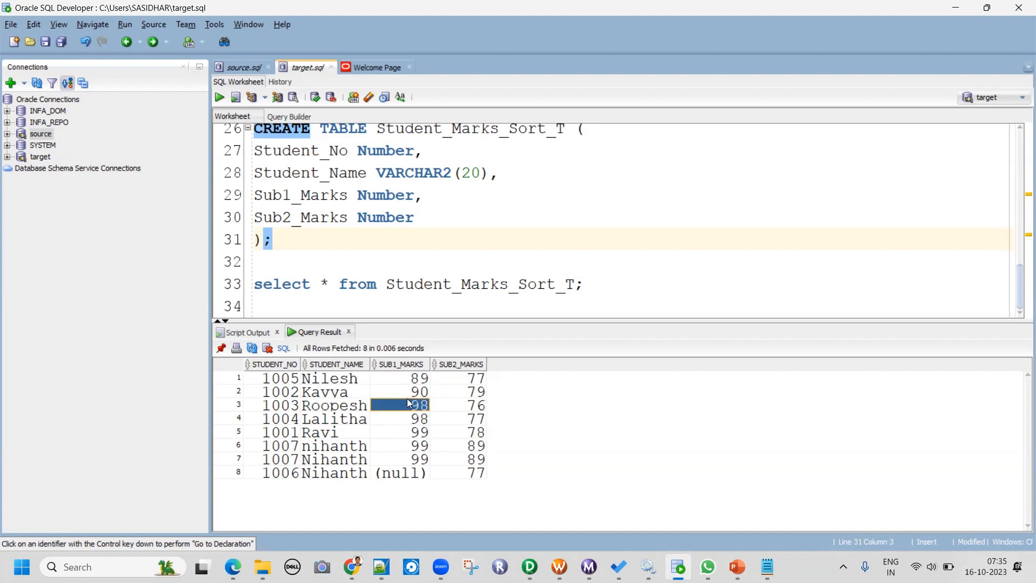
{"action": "left_click", "coordinate": [416, 426], "text": "shift"}
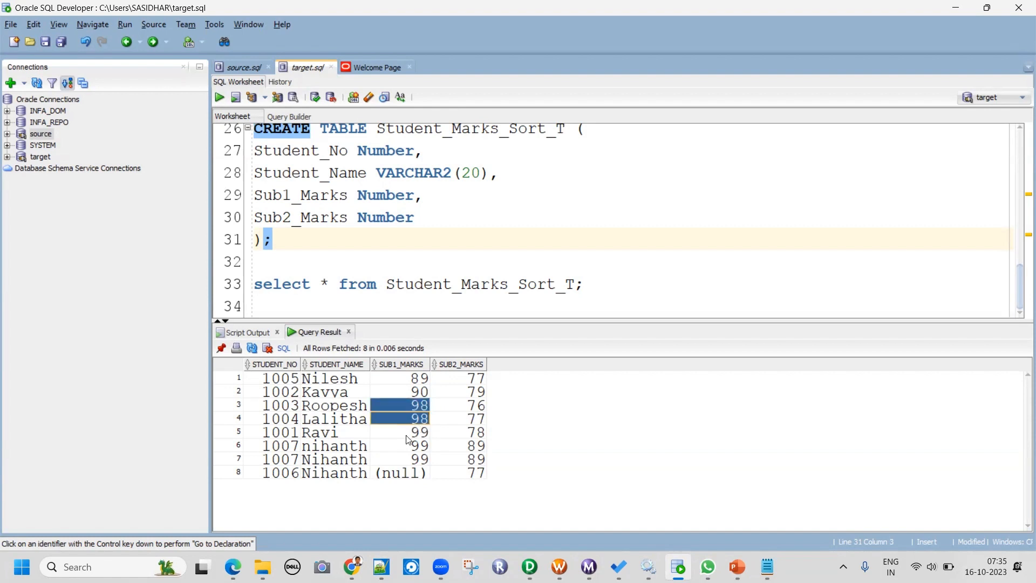
{"action": "left_click", "coordinate": [407, 407]}
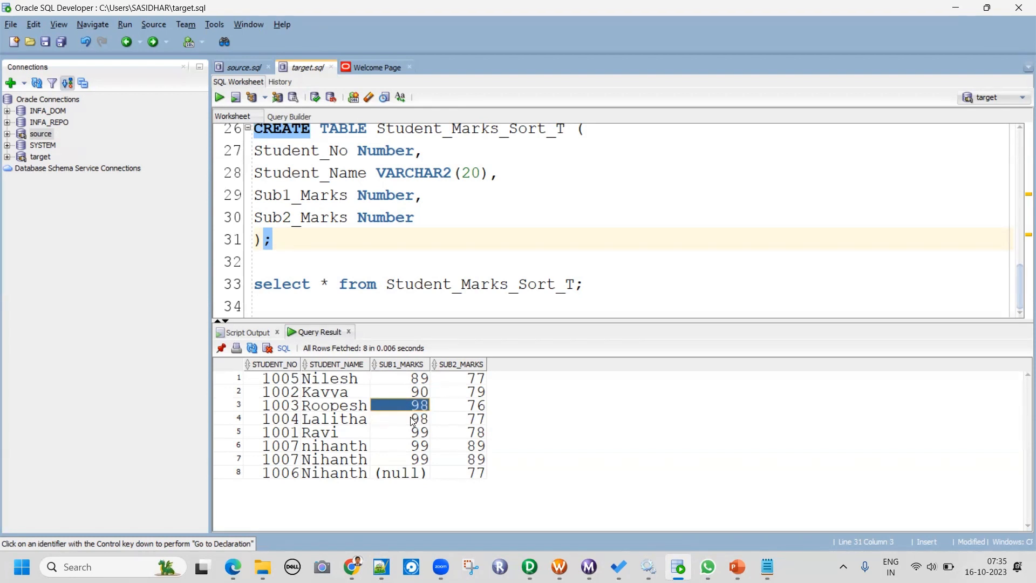
{"action": "left_click", "coordinate": [413, 421], "text": "shift"}
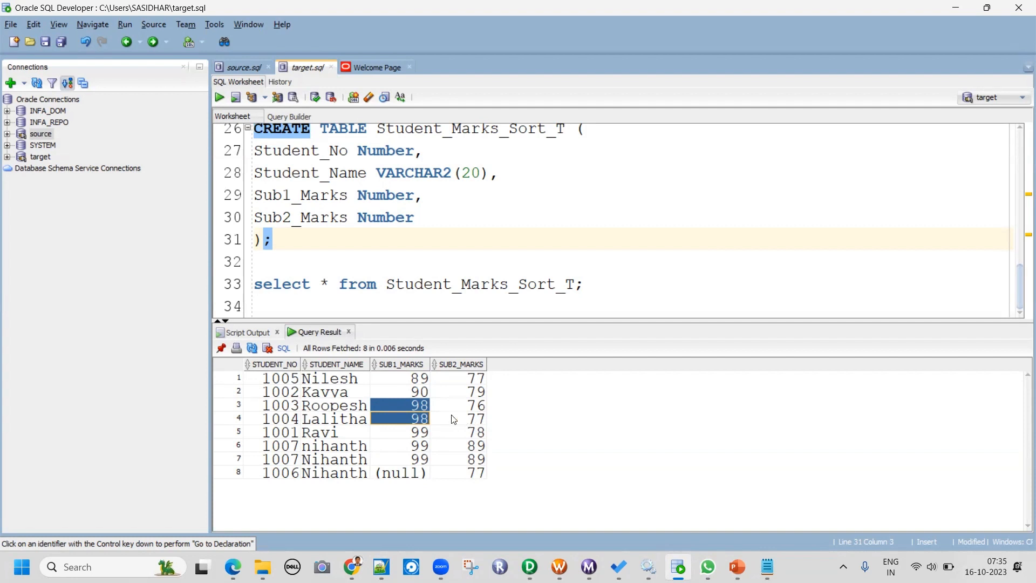
Compare the student names in rows 3 and 4 alongside their tied SUB1_MARKS values.
{"action": "left_click", "coordinate": [333, 408]}
{"action": "left_click", "coordinate": [340, 420]}
{"action": "left_click", "coordinate": [339, 408]}
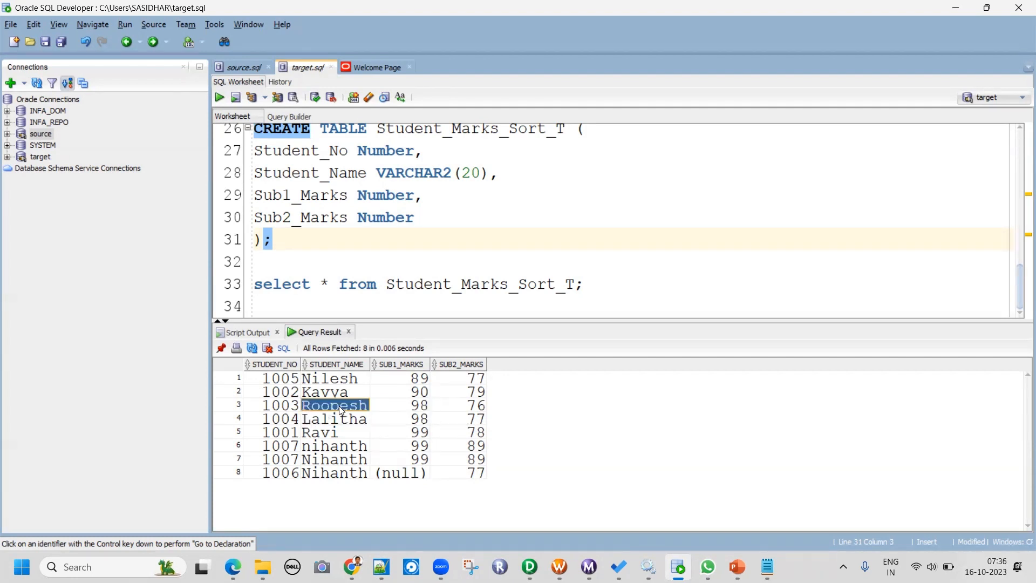
{"action": "left_click", "coordinate": [341, 423]}
{"action": "left_click", "coordinate": [349, 405]}
{"action": "left_click", "coordinate": [422, 410]}
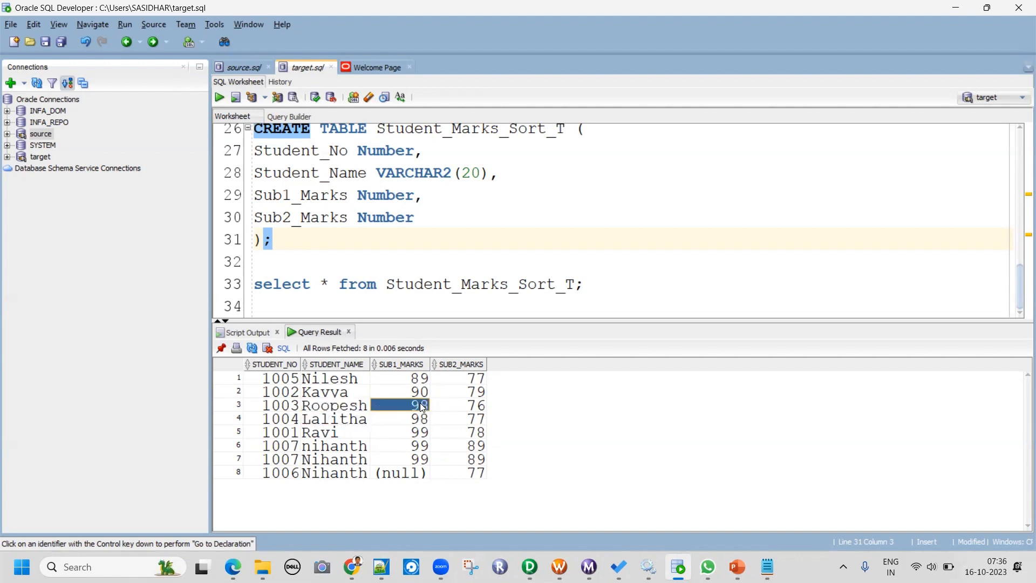
{"action": "left_click", "coordinate": [424, 418], "text": "shift"}
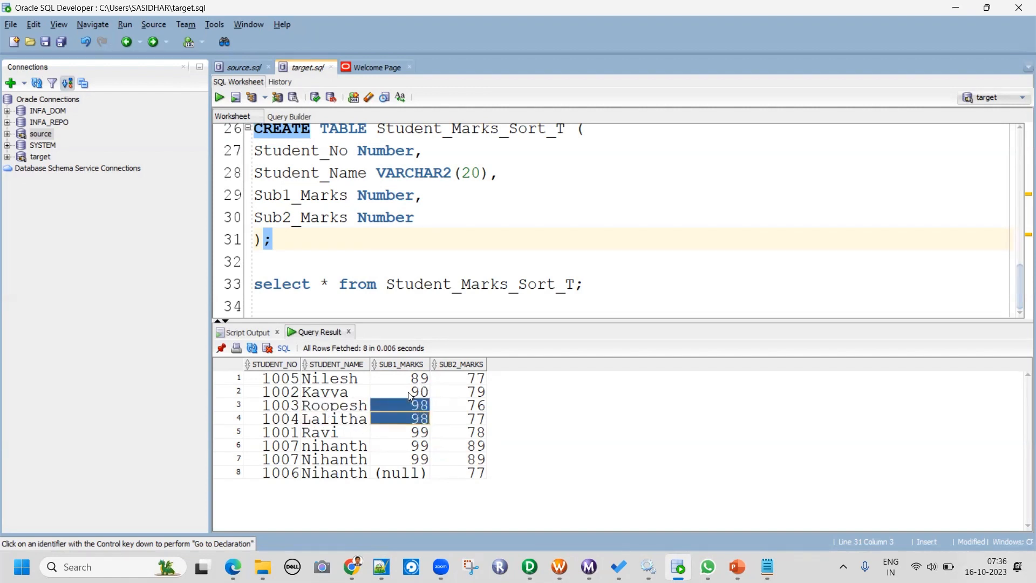
Check the order of the SUB2_MARKS values for the rows tied at SUB1_MARKS 98.
{"action": "left_click", "coordinate": [419, 420]}
{"action": "left_click", "coordinate": [417, 433]}
{"action": "left_click", "coordinate": [419, 409]}
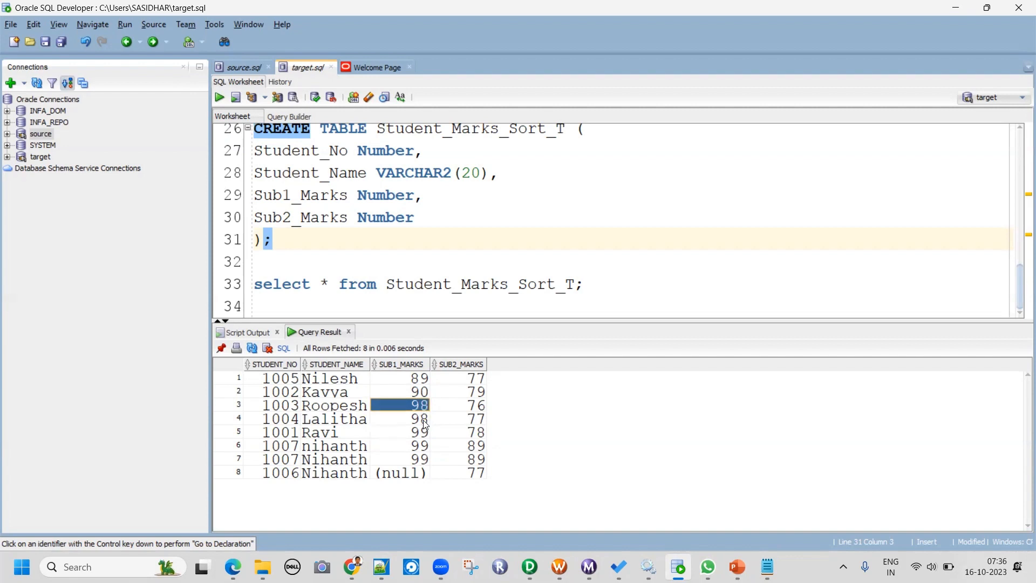
{"action": "left_click", "coordinate": [415, 420], "text": "shift"}
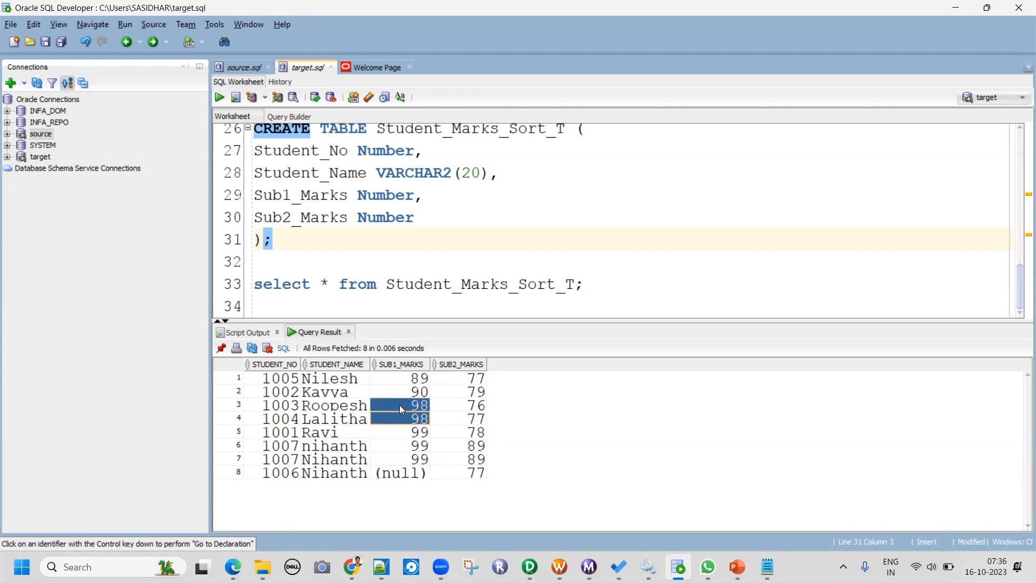
{"action": "left_click", "coordinate": [468, 405]}
{"action": "left_click", "coordinate": [476, 422], "text": "shift"}
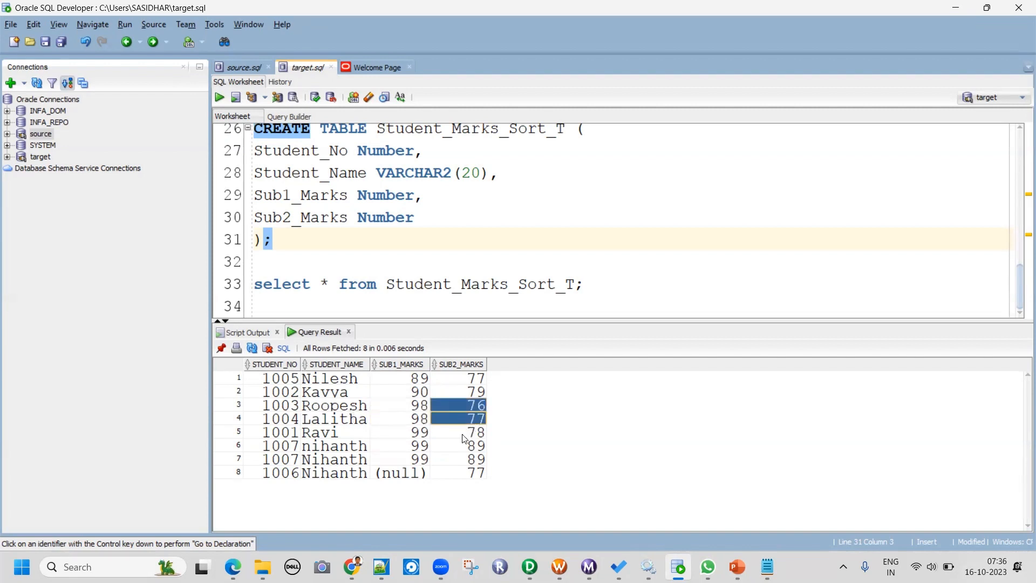
Review the non-null SUB1_MARKS order as the primary key, and SUB2_MARKS as the tiebreaker for rows 3 and 4.
{"action": "left_click", "coordinate": [421, 406]}
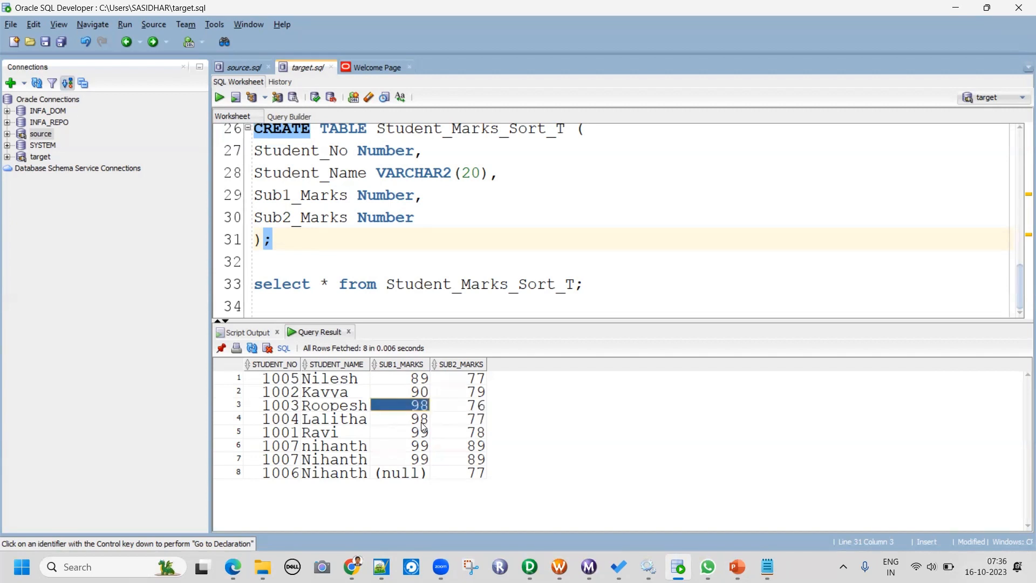
{"action": "left_click", "coordinate": [418, 378]}
{"action": "left_click", "coordinate": [423, 459], "text": "shift"}
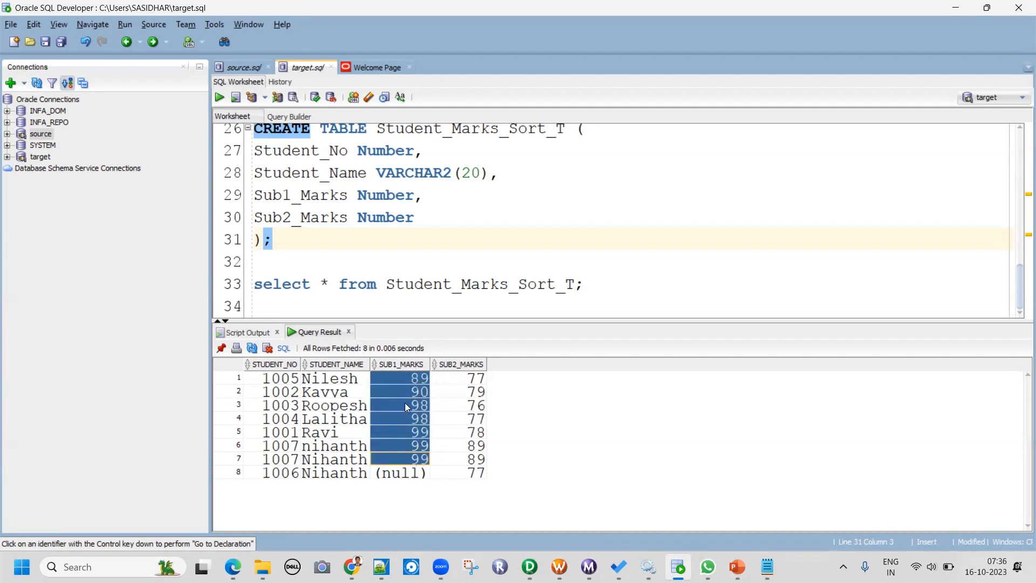
{"action": "left_click", "coordinate": [418, 405]}
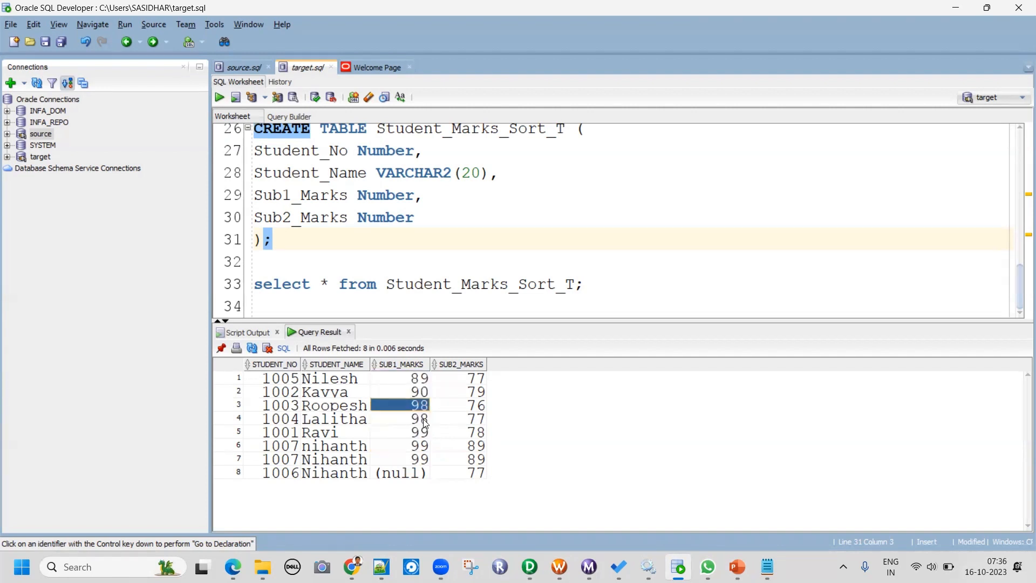
{"action": "left_click", "coordinate": [418, 421], "text": "shift"}
{"action": "left_click", "coordinate": [459, 405]}
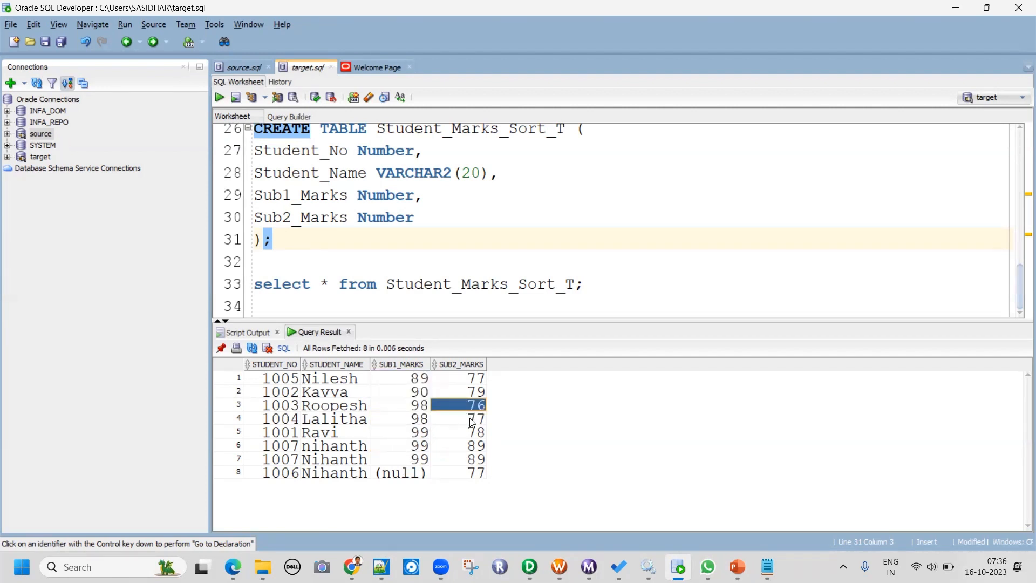
{"action": "left_click", "coordinate": [469, 417], "text": "shift"}
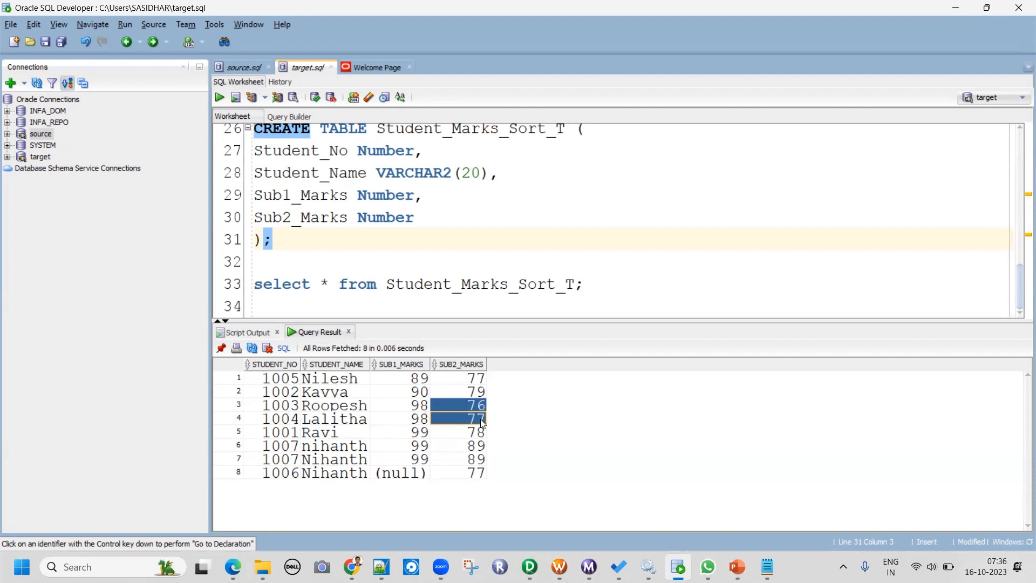
Inspect row 4 from student name to SUB2_MARKS, and compare the SUB1_MARKS values in rows 3 to 5.
{"action": "left_click", "coordinate": [475, 418]}
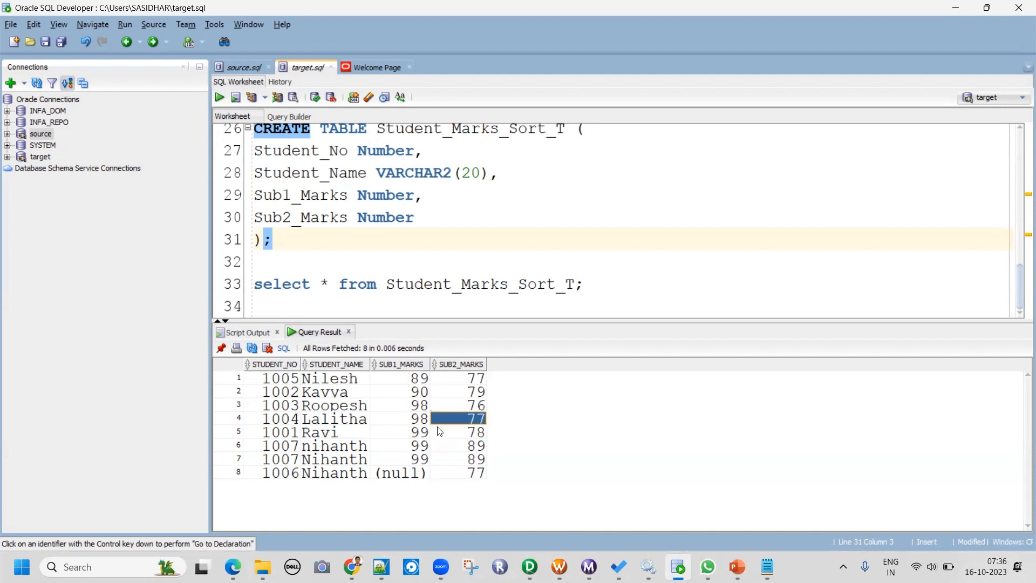
{"action": "left_click", "coordinate": [353, 422], "text": "shift"}
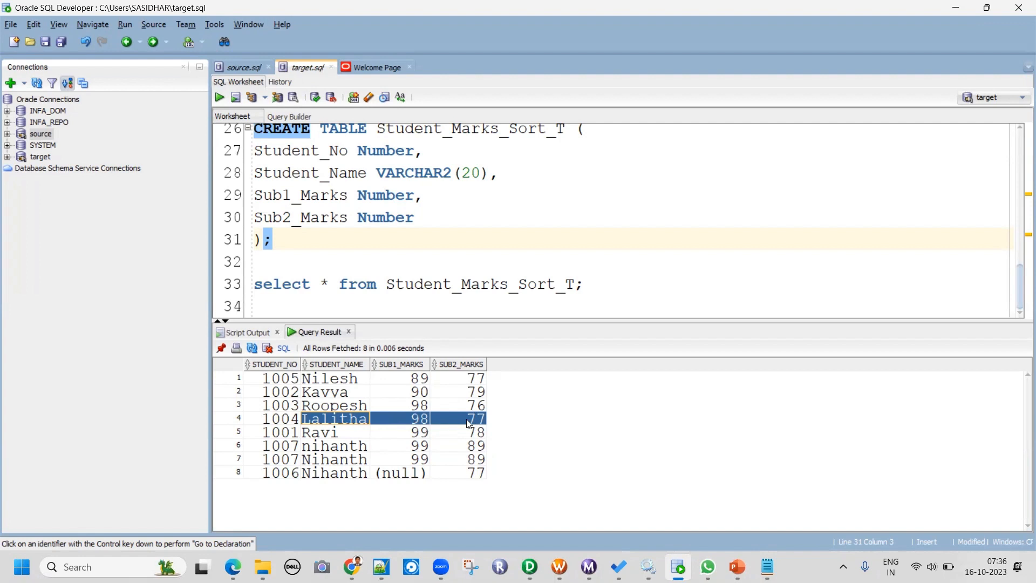
{"action": "left_click", "coordinate": [423, 407]}
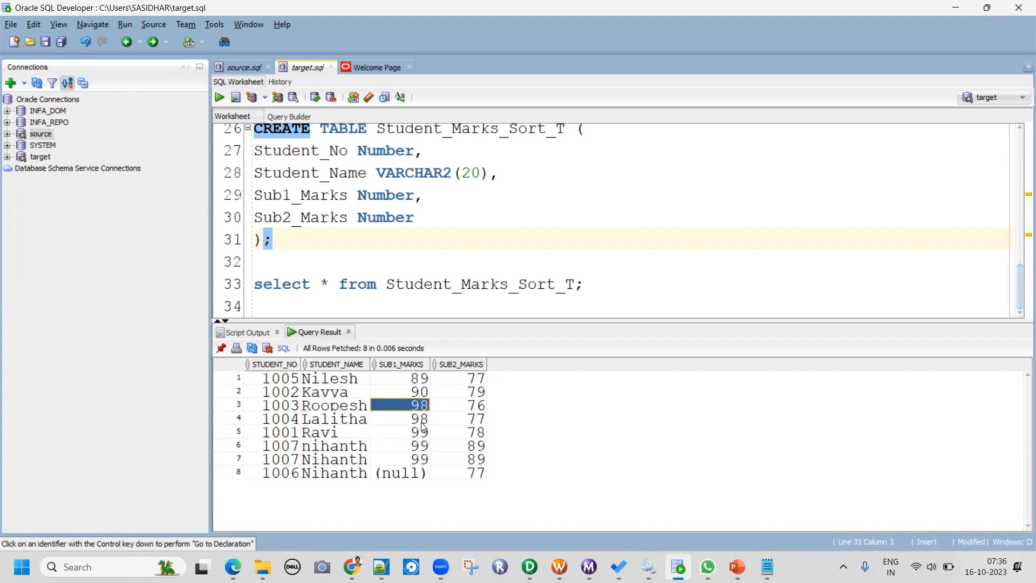
{"action": "left_click", "coordinate": [418, 419]}
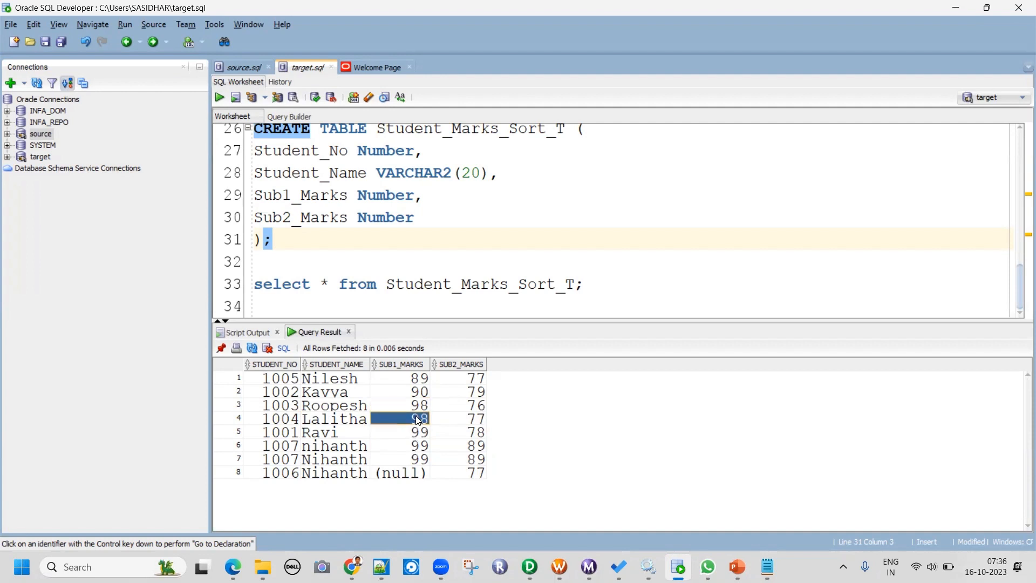
{"action": "left_click", "coordinate": [416, 407]}
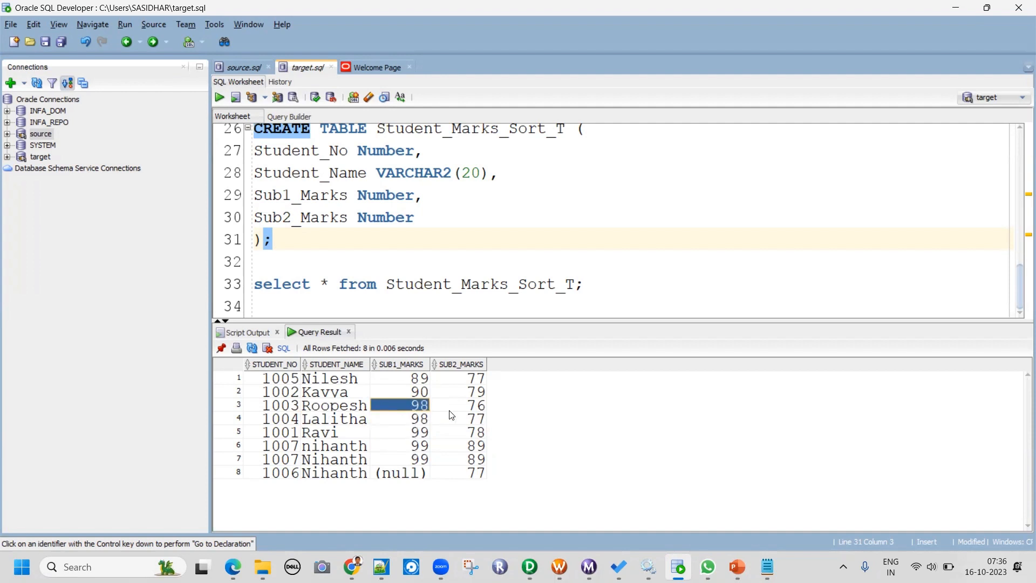
{"action": "left_click", "coordinate": [419, 435]}
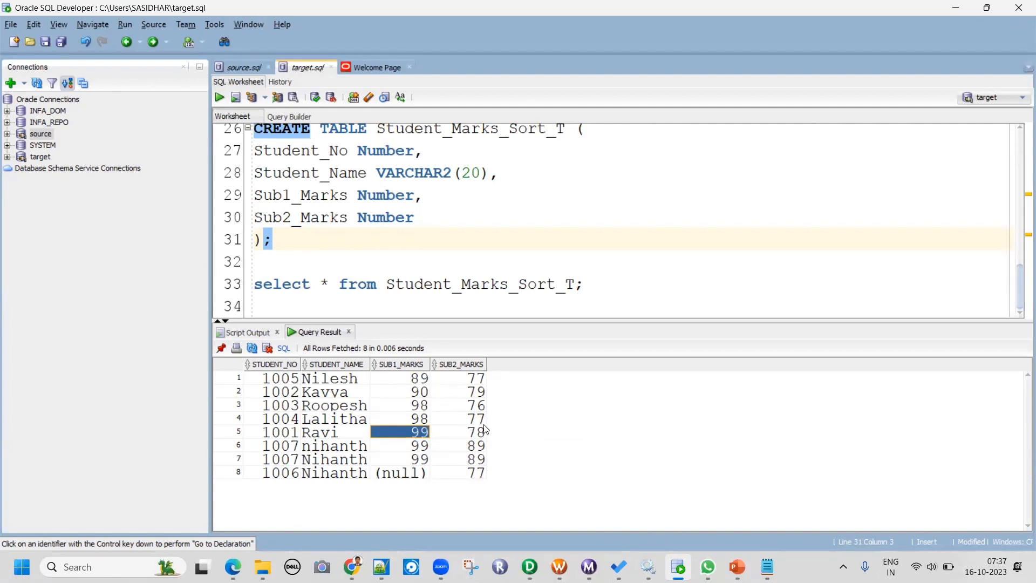
{"action": "left_click", "coordinate": [416, 405]}
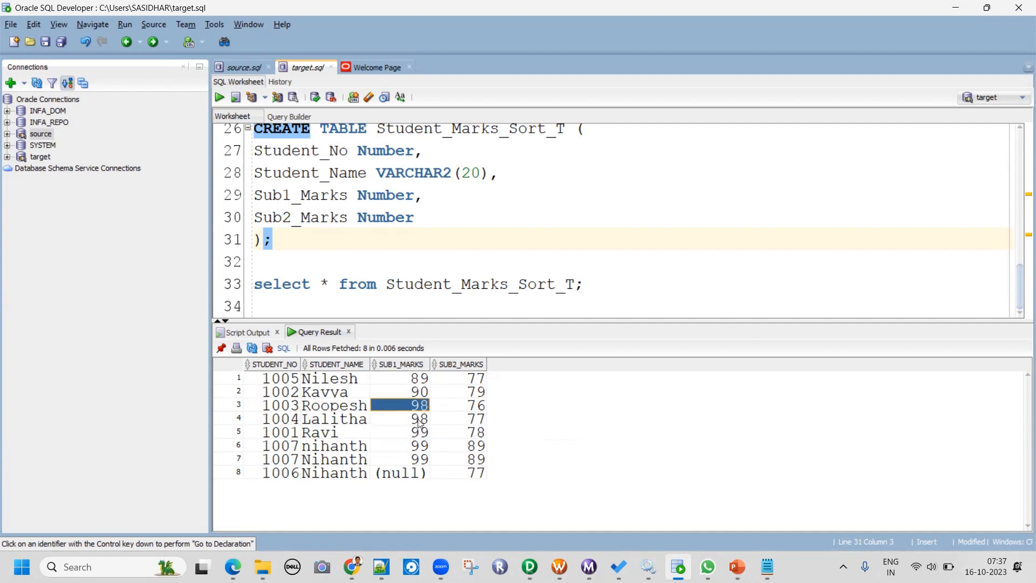
Compare the SUB1_MARKS and SUB2_MARKS values of the third and fourth rows in the Student_Marks_Sort_T query result.
{"action": "left_click", "coordinate": [420, 421], "text": "shift"}
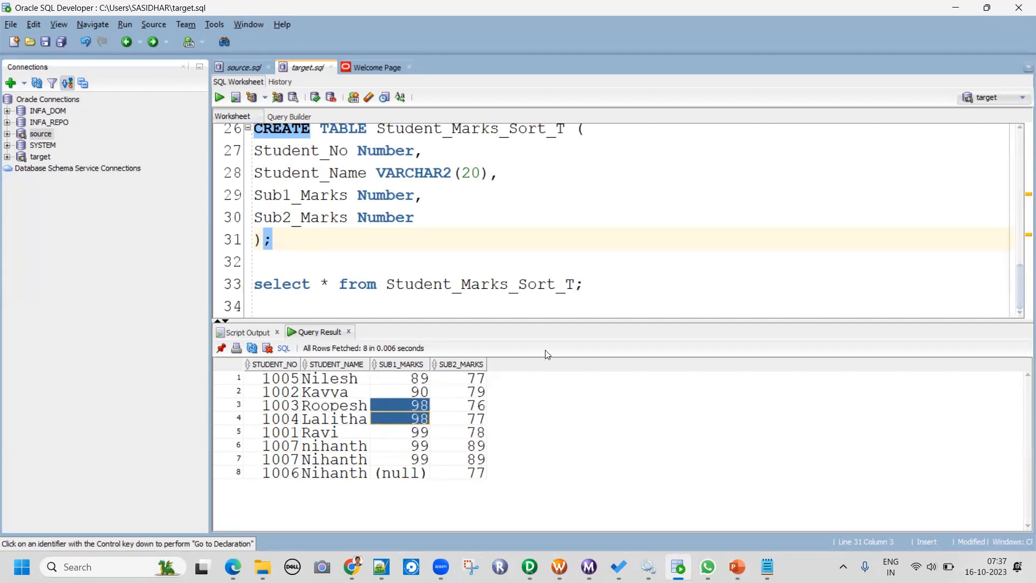
{"action": "left_click", "coordinate": [474, 409]}
{"action": "left_click", "coordinate": [467, 418], "text": "shift"}
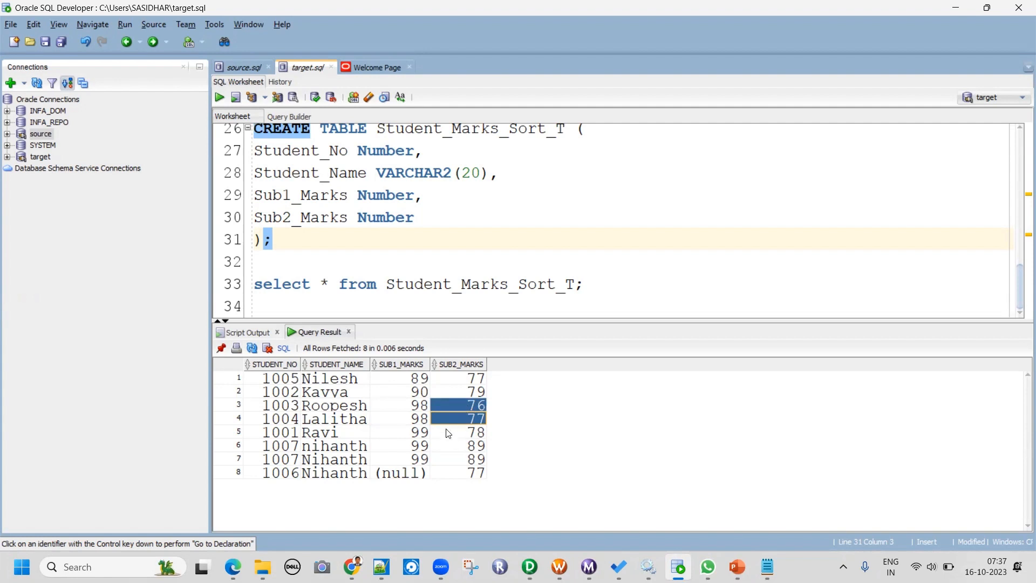
{"action": "left_click", "coordinate": [425, 405]}
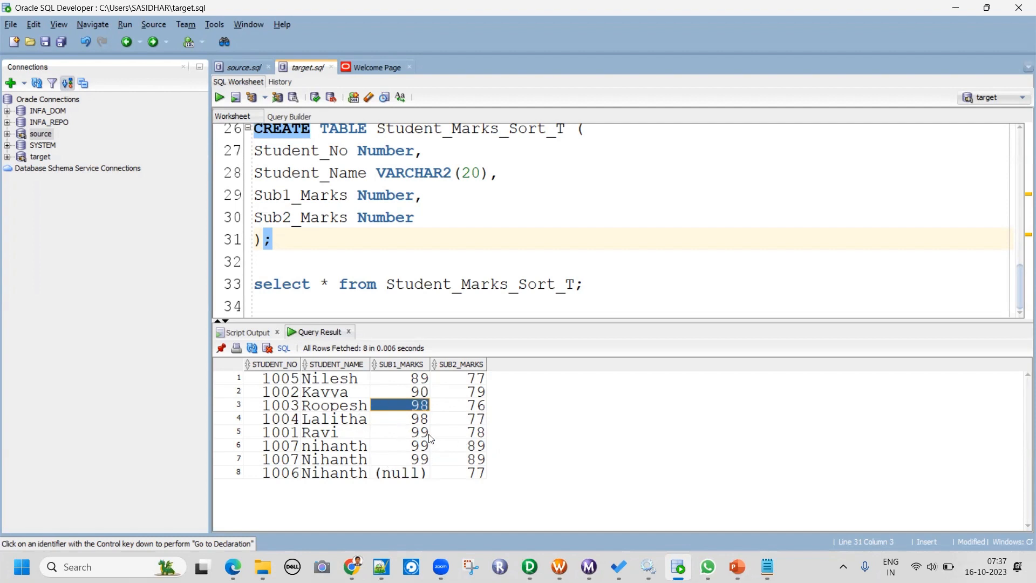
{"action": "left_click", "coordinate": [426, 420]}
{"action": "left_click_drag", "start_coordinate": [424, 408], "coordinate": [459, 417]}
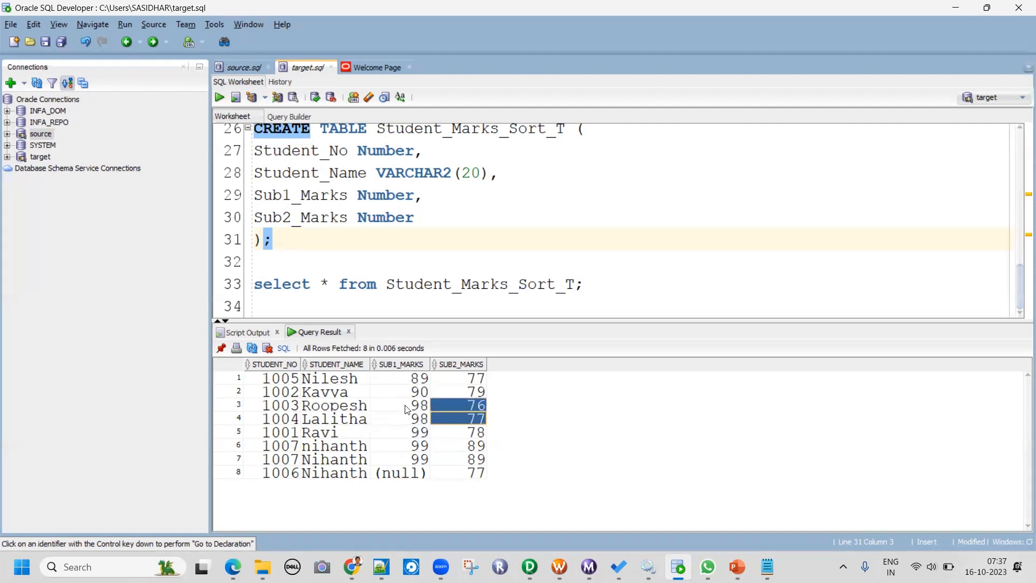
{"action": "left_click", "coordinate": [459, 407]}
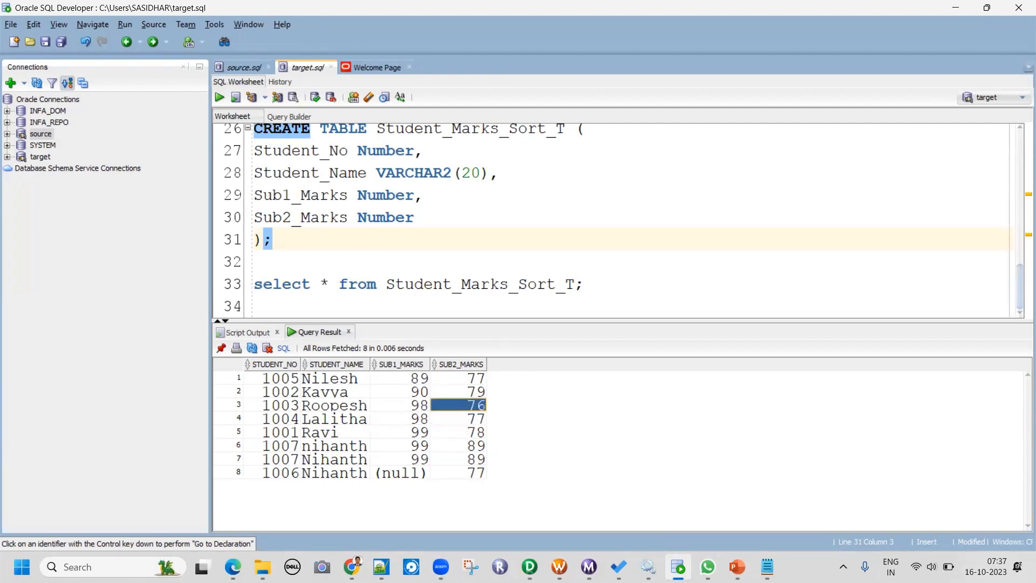
Switch to Notepad and review the first three sorting scenarios in the SORT notes.
{"action": "mouse_move", "coordinate": [537, 554]}
{"action": "left_click", "coordinate": [766, 564]}
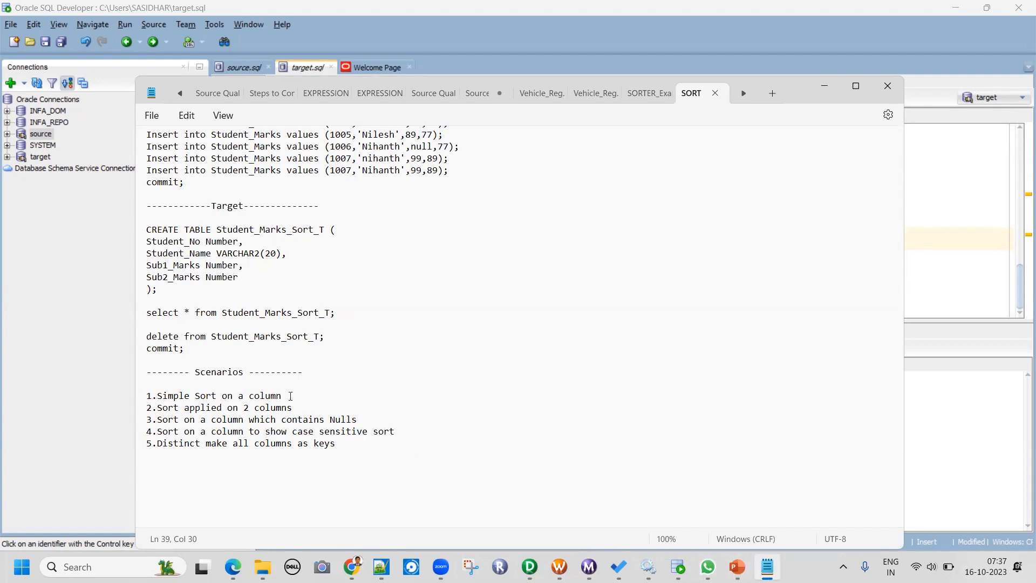
{"action": "left_click_drag", "start_coordinate": [291, 395], "coordinate": [145, 404]}
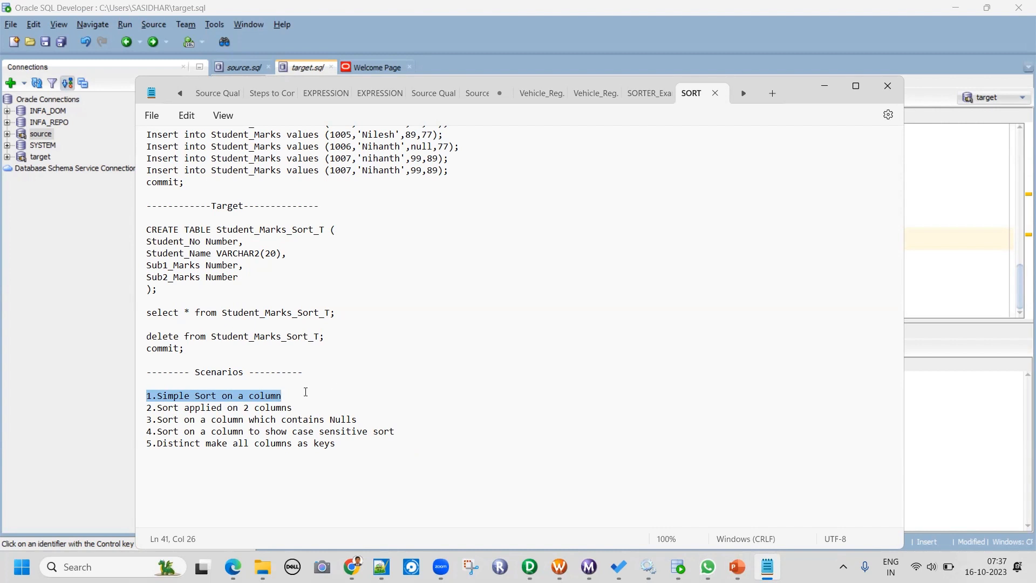
{"action": "left_click", "coordinate": [283, 398]}
{"action": "left_click_drag", "start_coordinate": [298, 410], "coordinate": [122, 403]}
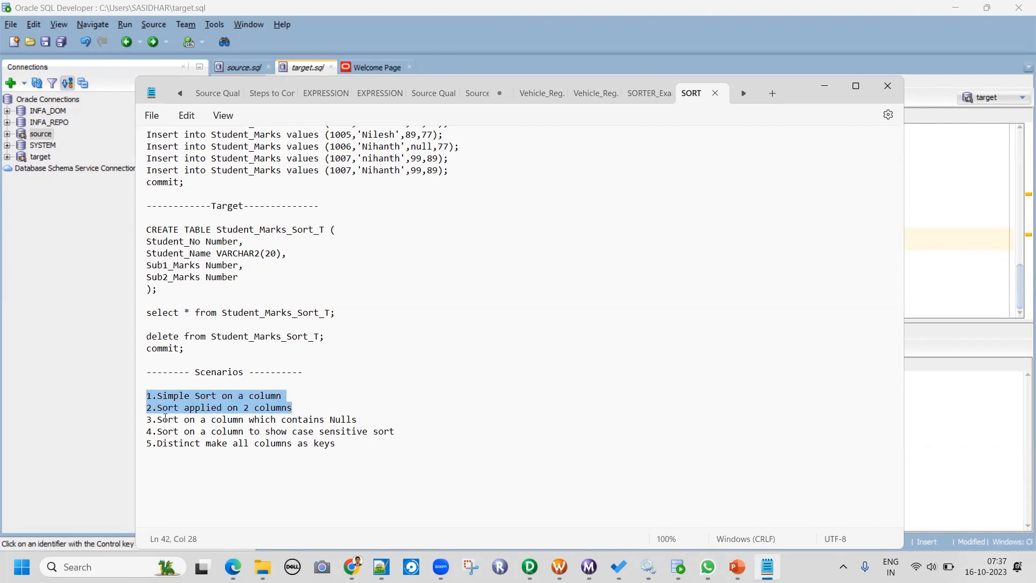
{"action": "left_click", "coordinate": [361, 416]}
Return to SQL Developer to inspect the null SUB1_MARKS value, and check the Sorter properties in PowerCenter Designer.
{"action": "mouse_move", "coordinate": [678, 566]}
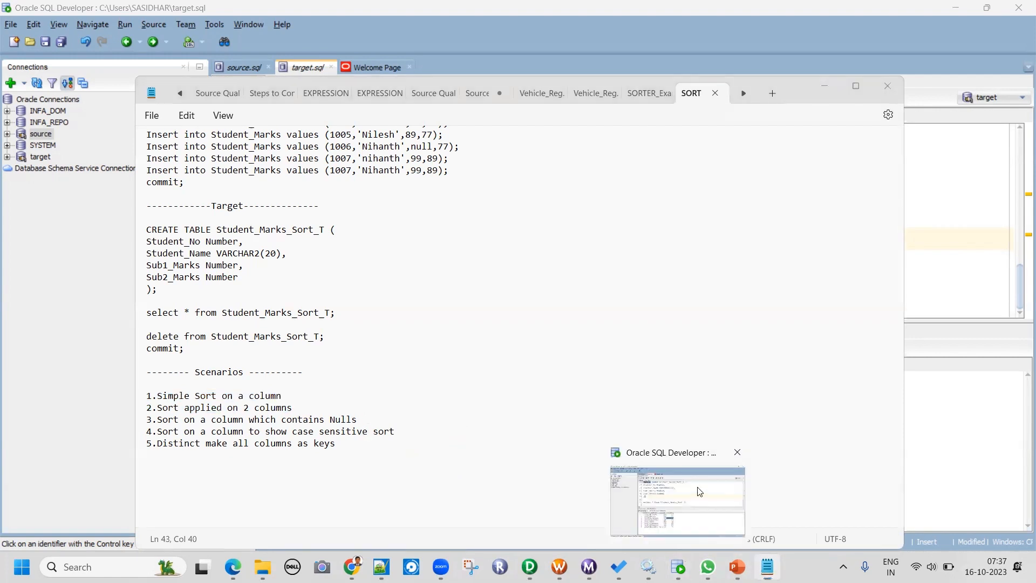
{"action": "left_click", "coordinate": [700, 492]}
{"action": "left_click", "coordinate": [392, 475]}
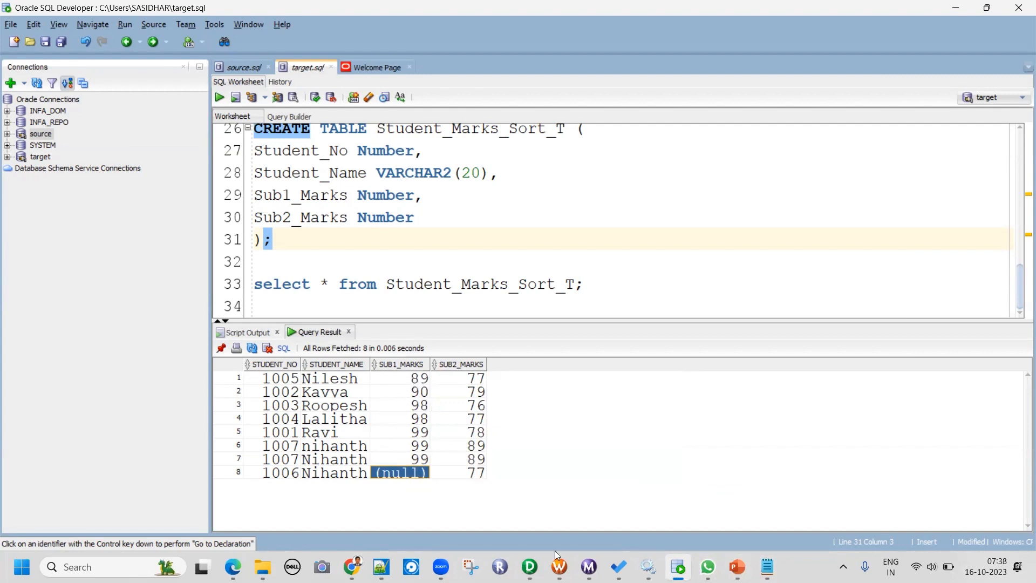
{"action": "key", "text": "alt+Tab"}
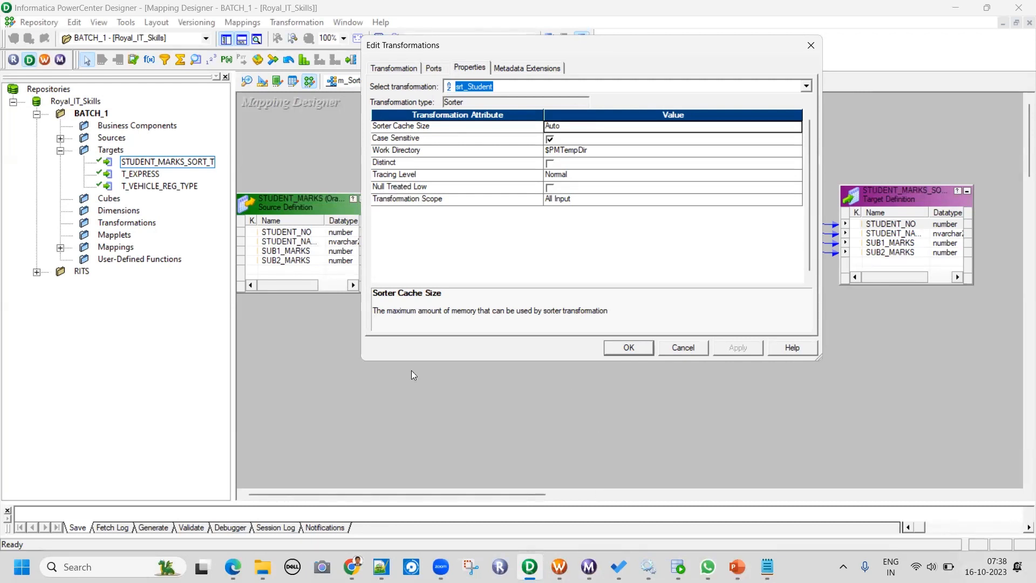
{"action": "key", "text": "alt+Tab"}
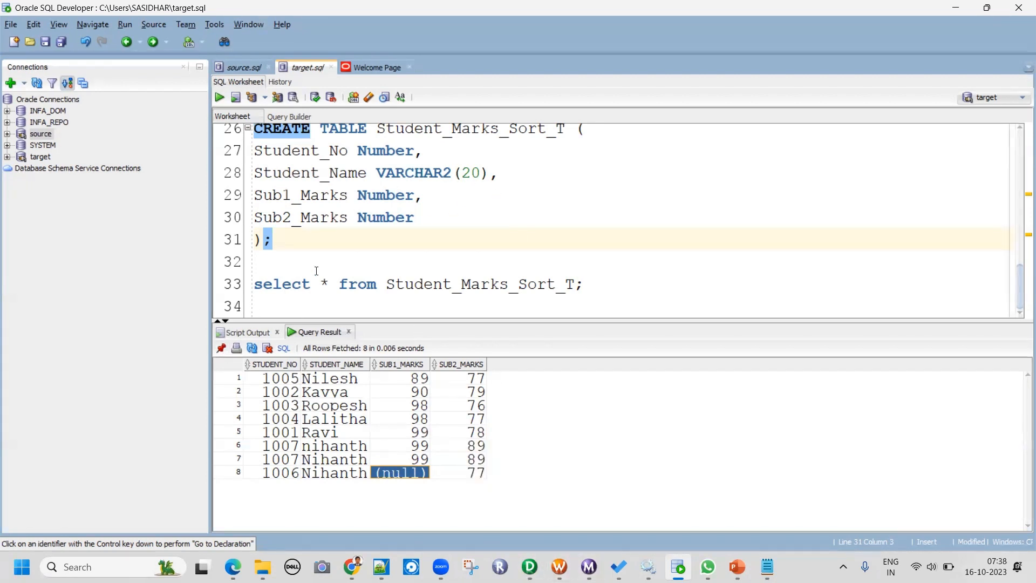
Pin the current query result, rerun the select on Student_Marks_Sort_T into a new result, and compare the two results.
{"action": "left_click", "coordinate": [221, 348]}
{"action": "left_click", "coordinate": [482, 284]}
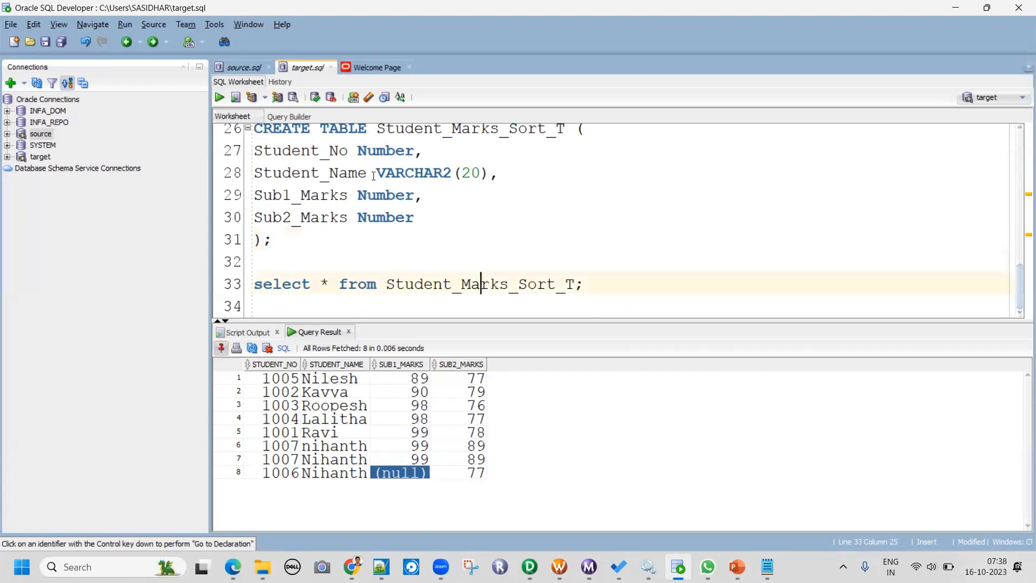
{"action": "left_click", "coordinate": [220, 98]}
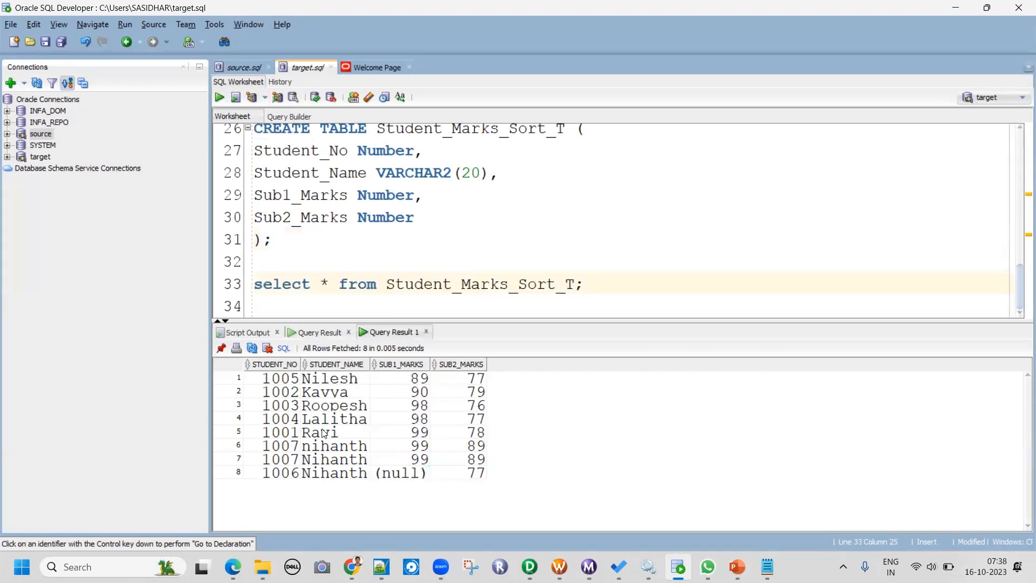
{"action": "left_click", "coordinate": [324, 333]}
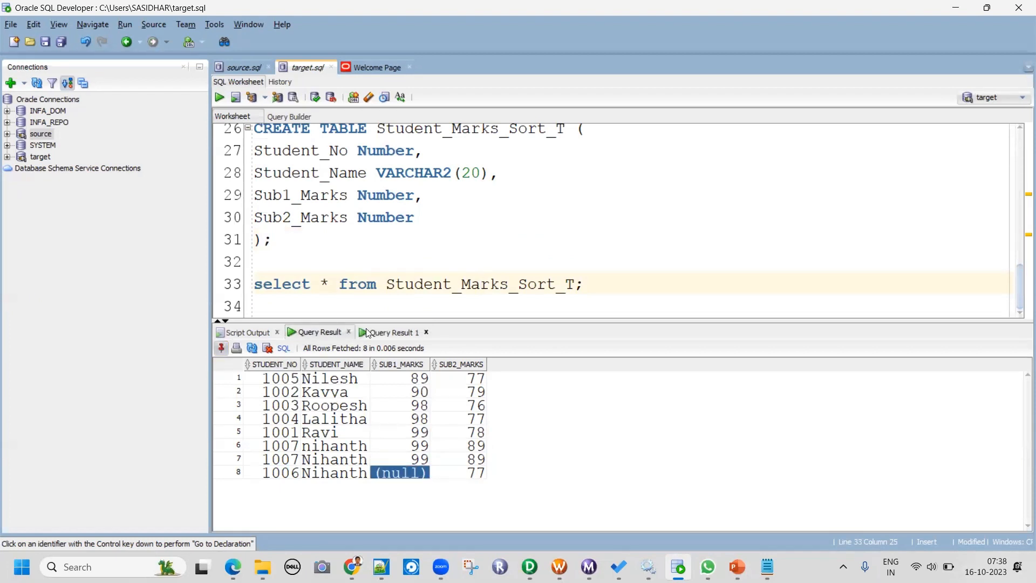
{"action": "left_click", "coordinate": [400, 331]}
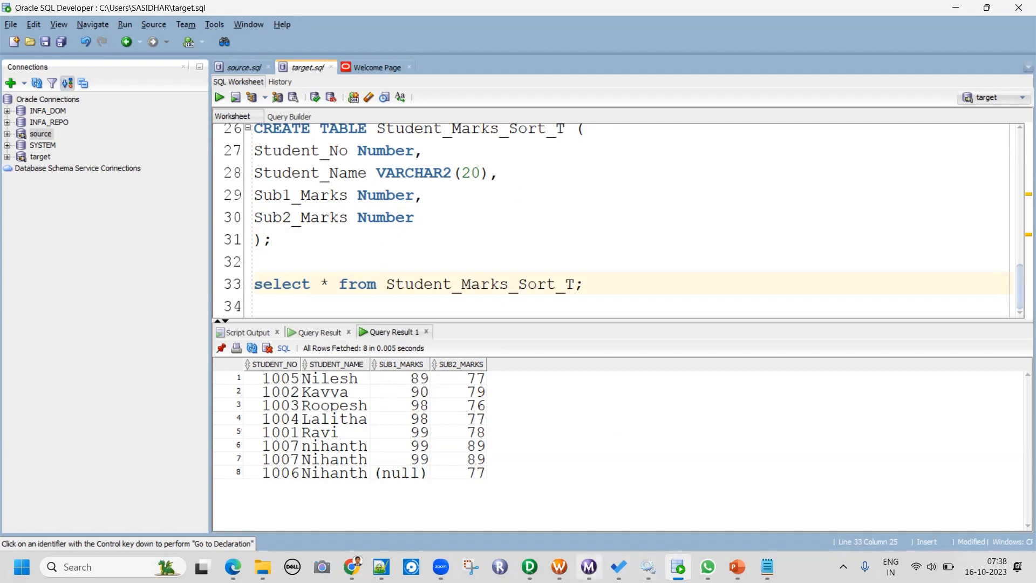
Switch to PowerCenter Designer and enable Null Treated Low for the srt_Student Sorter transformation.
{"action": "mouse_move", "coordinate": [560, 566]}
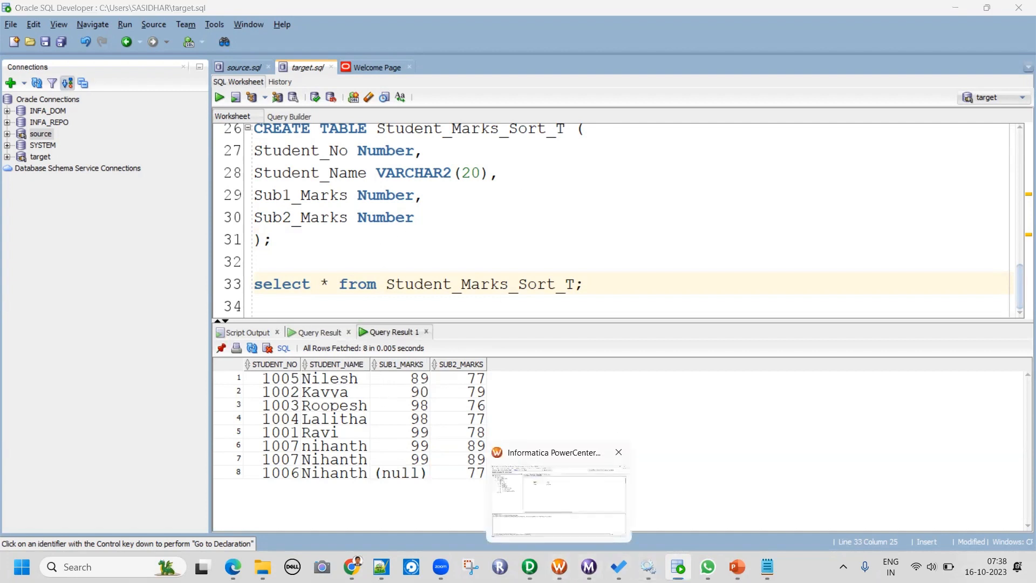
{"action": "key", "text": "alt+Tab"}
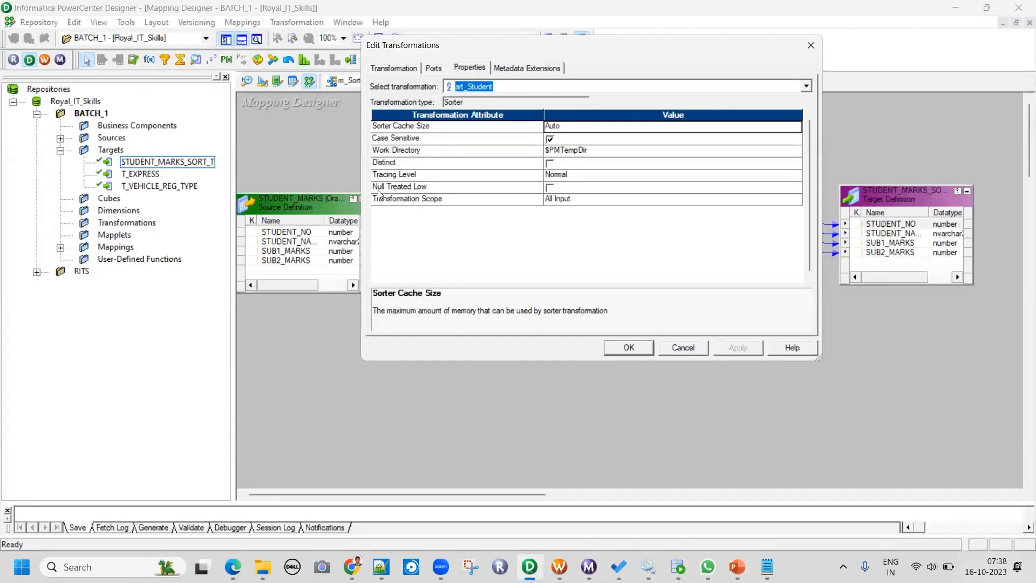
{"action": "left_click", "coordinate": [550, 188]}
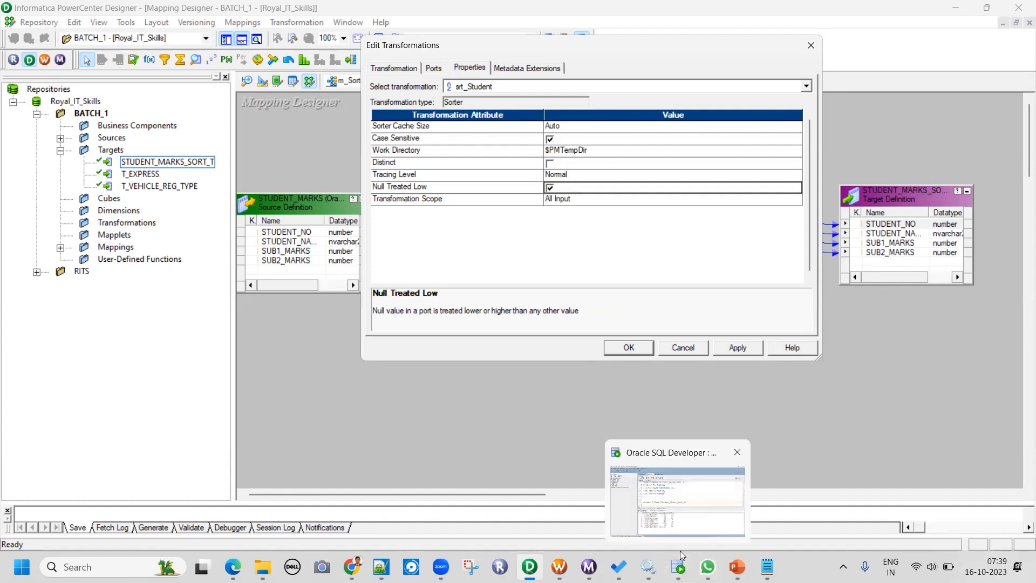
Switch to SQL Developer and examine each value of the row with the null SUB1_MARKS in the newer query result.
{"action": "left_click", "coordinate": [707, 478]}
{"action": "left_click", "coordinate": [392, 474]}
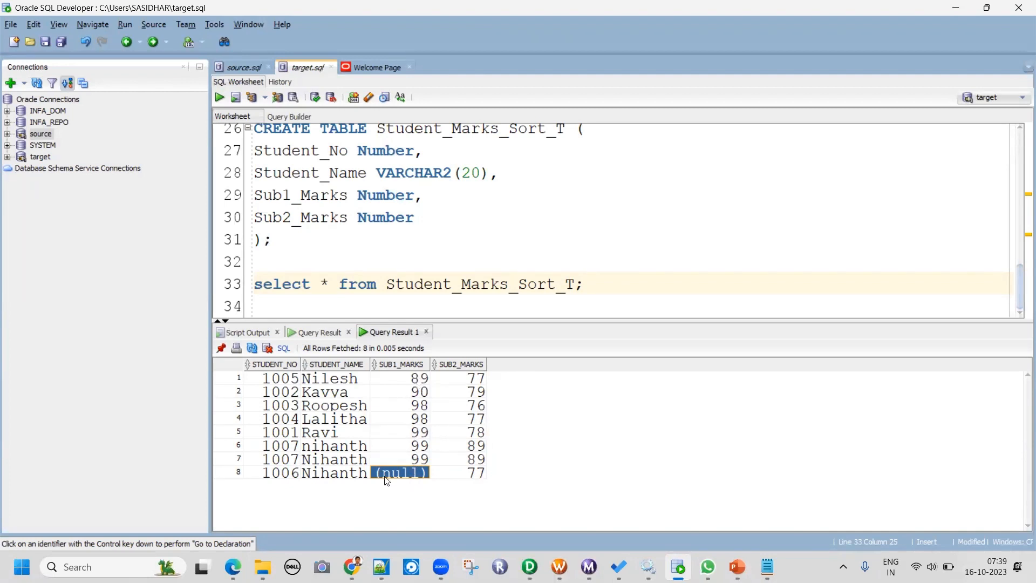
{"action": "left_click", "coordinate": [257, 477]}
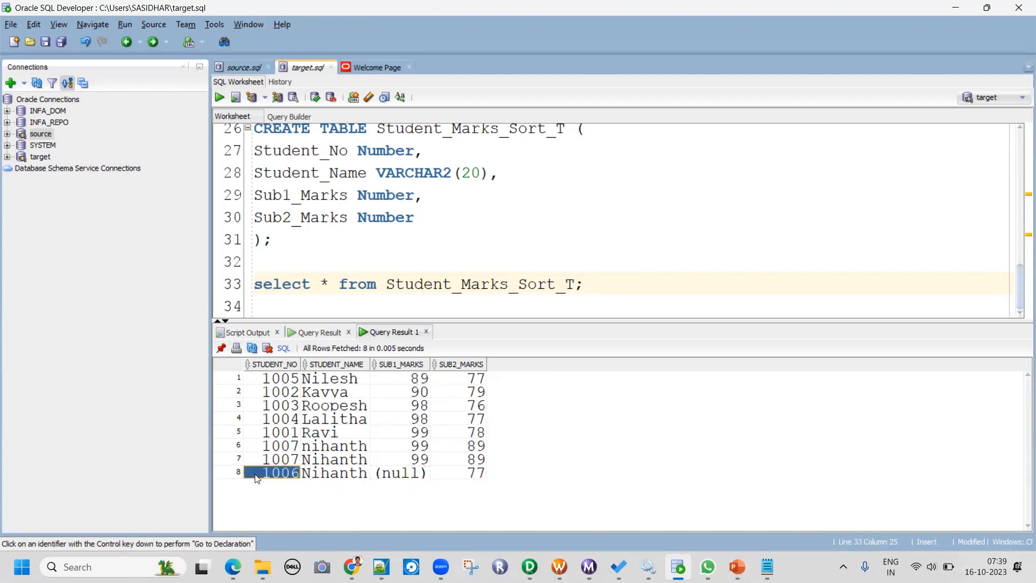
{"action": "left_click", "coordinate": [318, 477]}
{"action": "left_click", "coordinate": [285, 477]}
{"action": "left_click", "coordinate": [458, 478]}
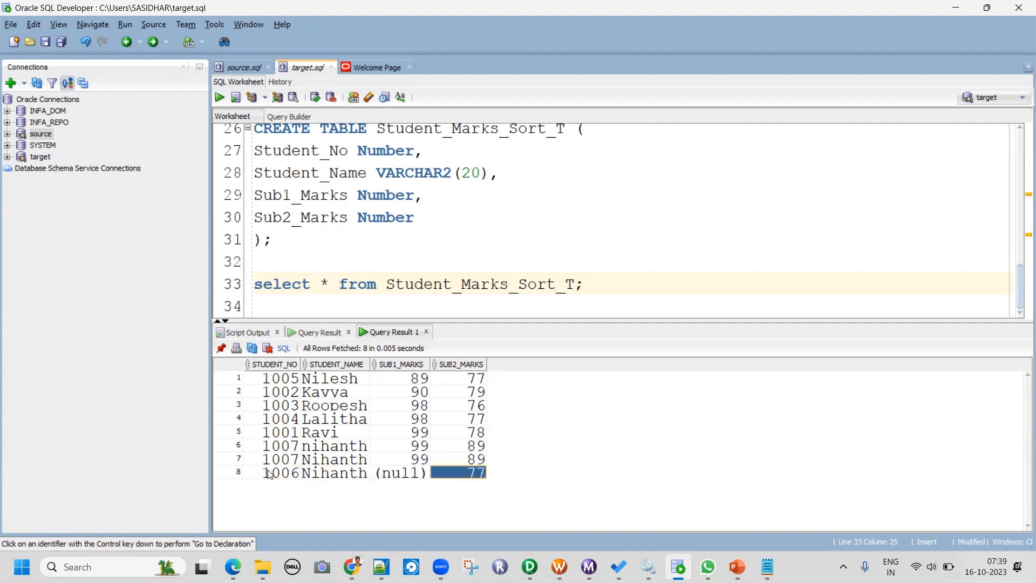
{"action": "left_click", "coordinate": [416, 473]}
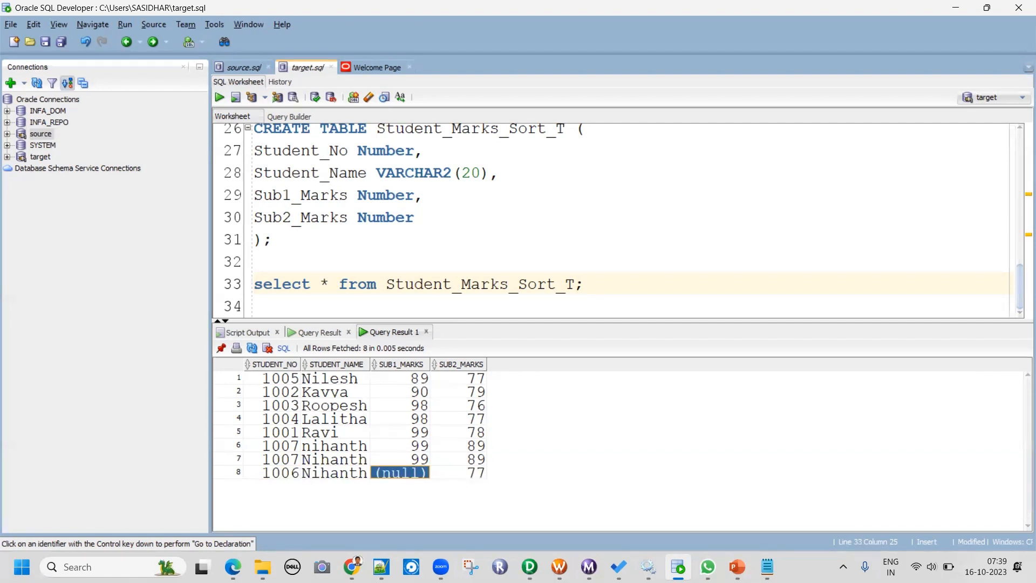
Return to PowerCenter Designer, apply the srt_Student property change and close its editor, and switch to PowerCenter Workflow Manager.
{"action": "left_click", "coordinate": [529, 566]}
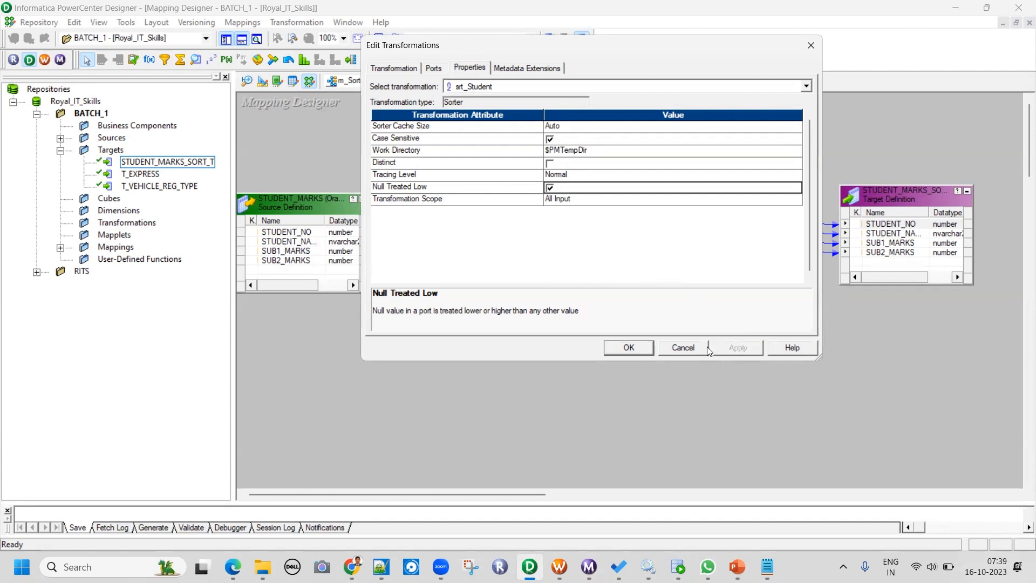
{"action": "left_click", "coordinate": [627, 346]}
{"action": "left_click", "coordinate": [521, 368]}
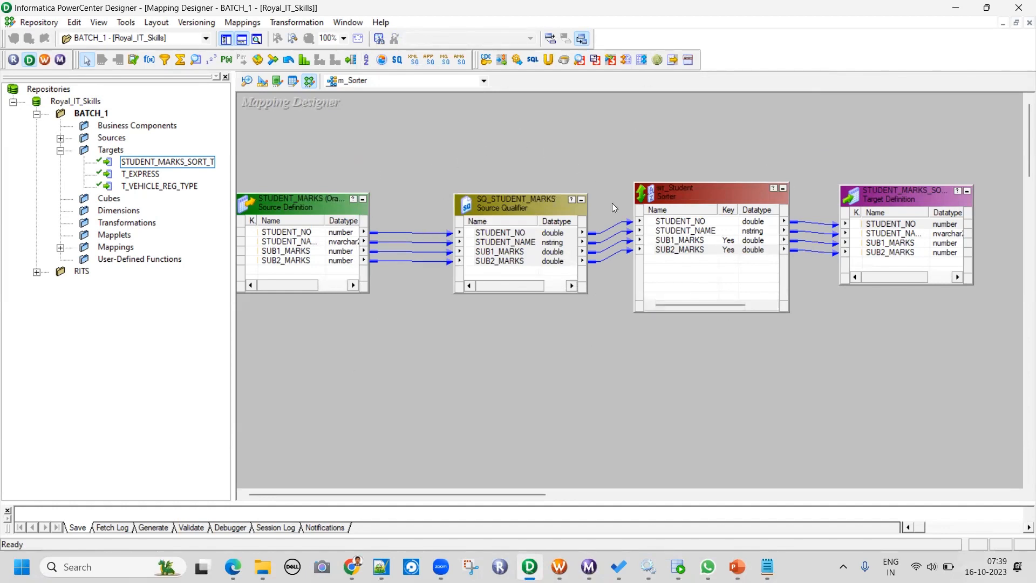
{"action": "left_click", "coordinate": [558, 567]}
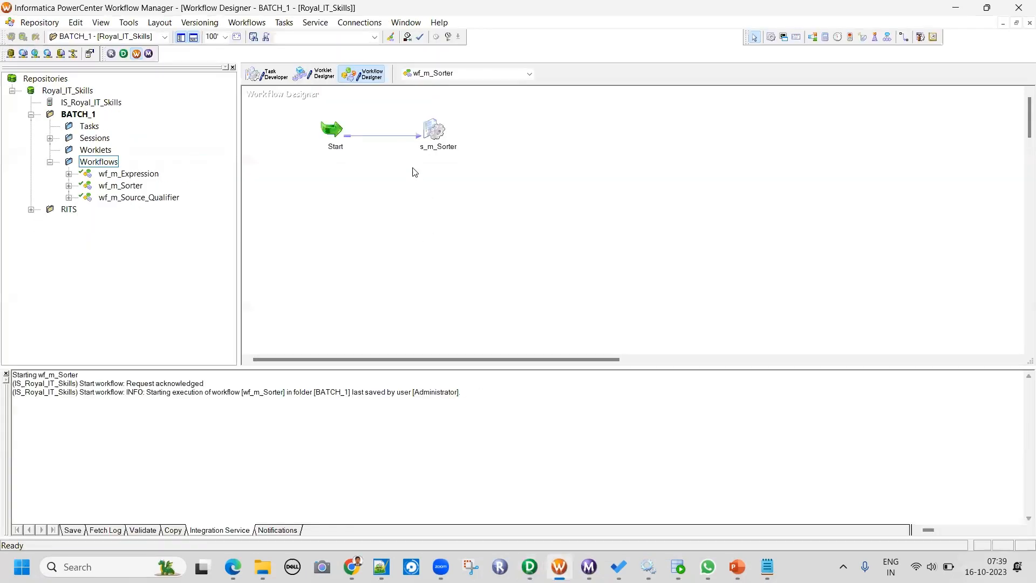
{"action": "left_click", "coordinate": [435, 128]}
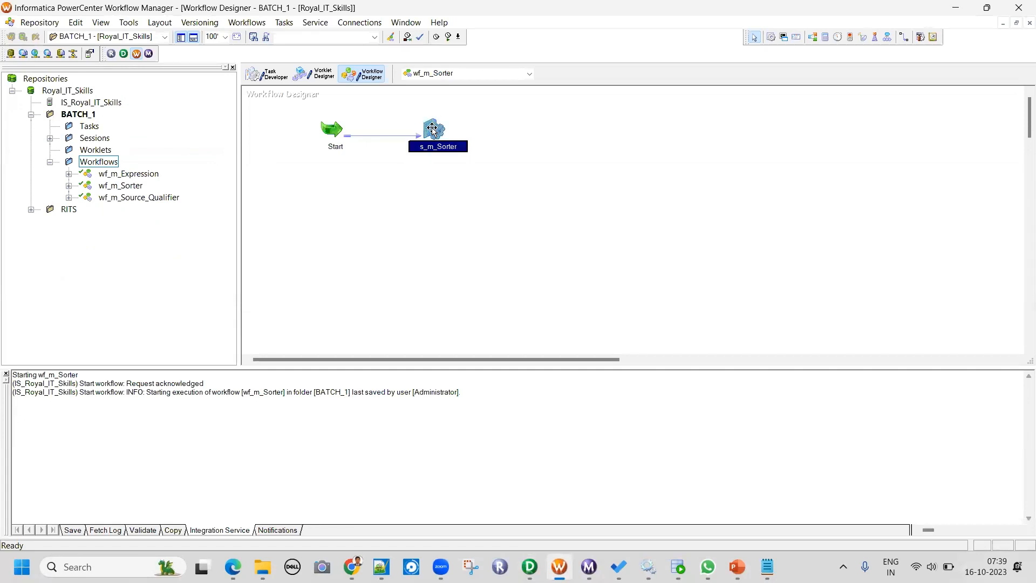
{"action": "right_click", "coordinate": [433, 130]}
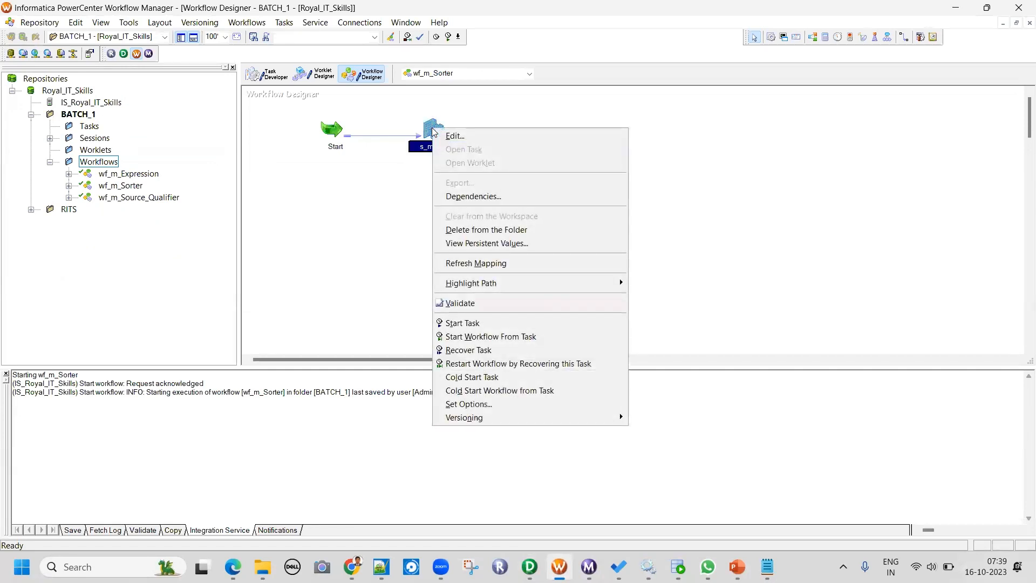
{"action": "left_click", "coordinate": [472, 110]}
{"action": "right_click", "coordinate": [433, 131]}
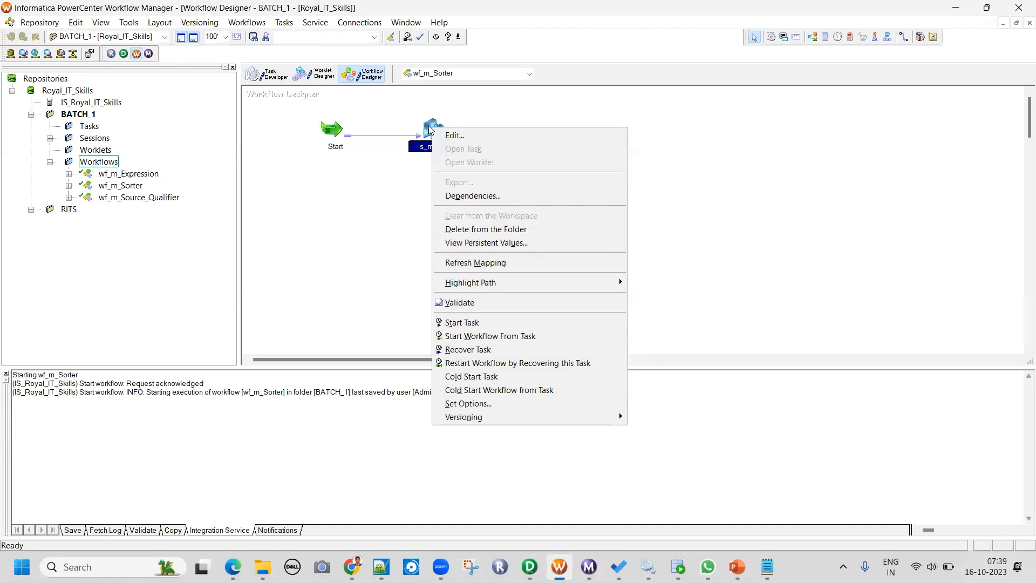
{"action": "left_click", "coordinate": [431, 128]}
{"action": "right_click", "coordinate": [434, 129]}
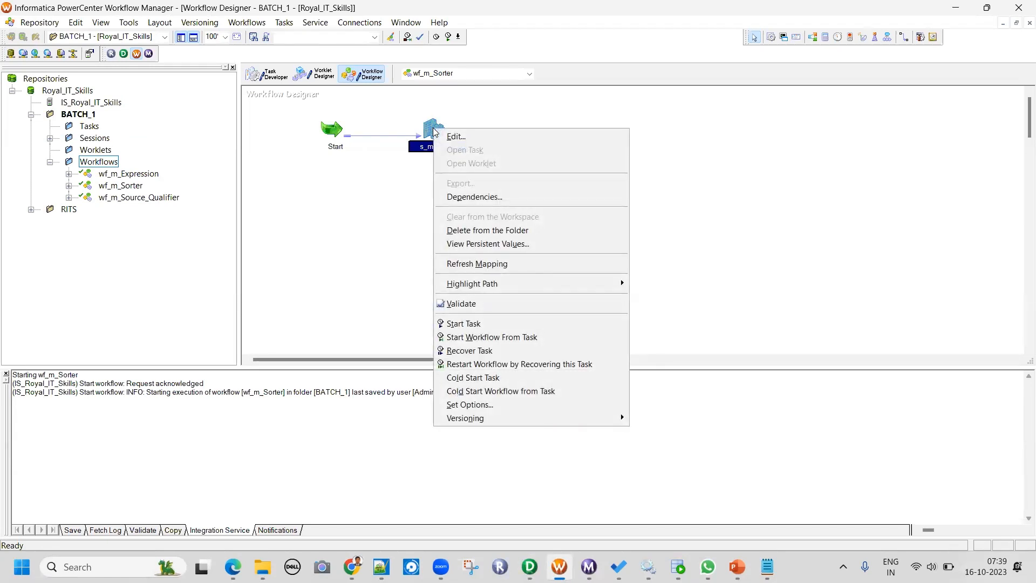
{"action": "left_click", "coordinate": [509, 123]}
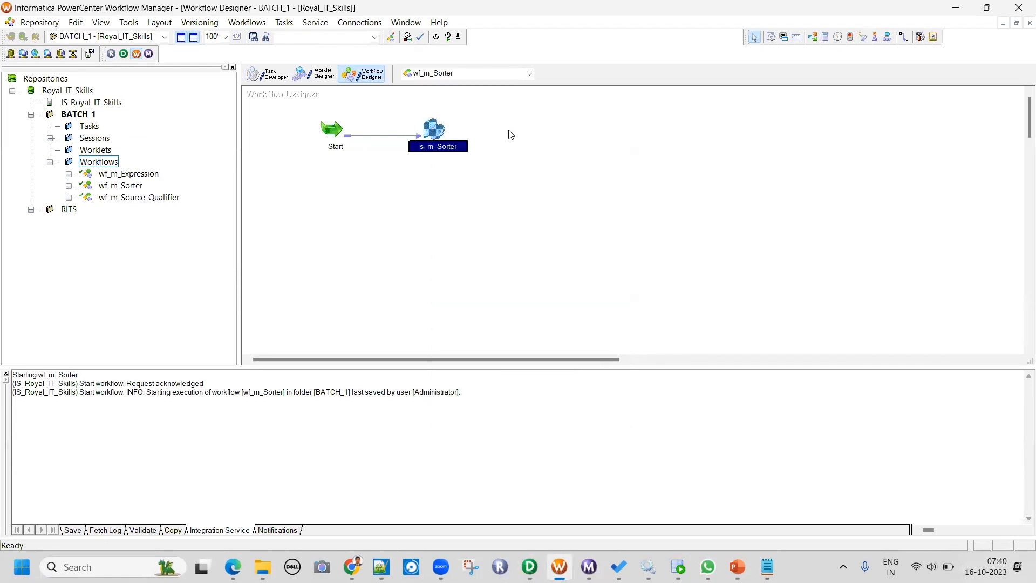
{"action": "right_click", "coordinate": [592, 131]}
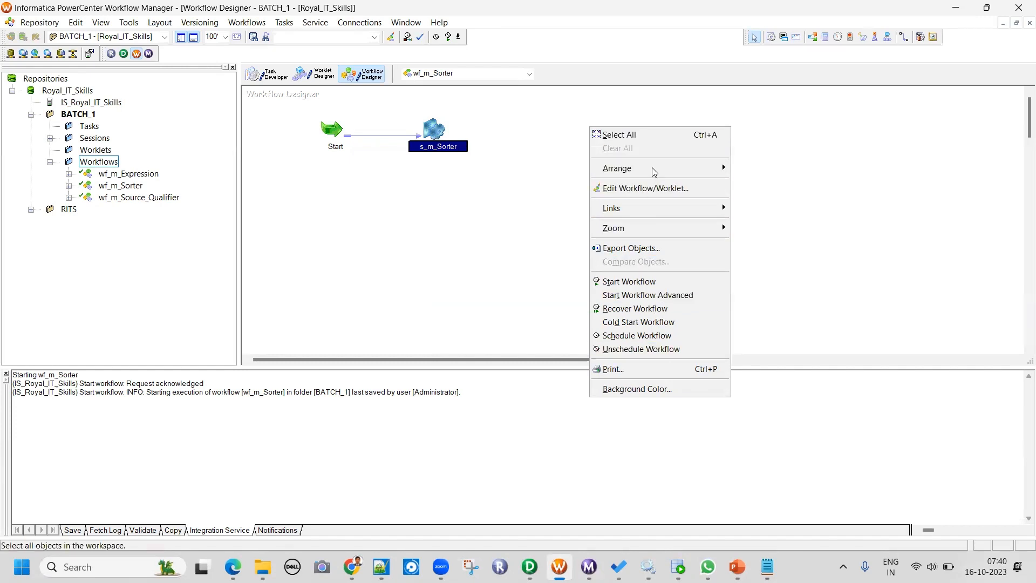
Refresh the mapping of the s_m_Sorter session in the wf_m_Sorter workflow.
{"action": "left_click", "coordinate": [435, 132]}
{"action": "right_click", "coordinate": [434, 129]}
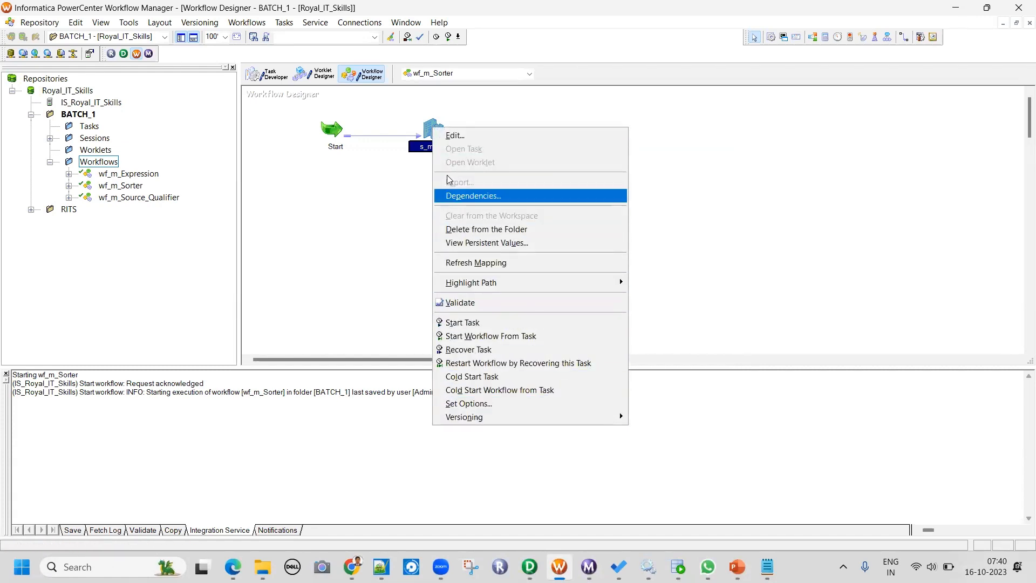
{"action": "left_click", "coordinate": [480, 263]}
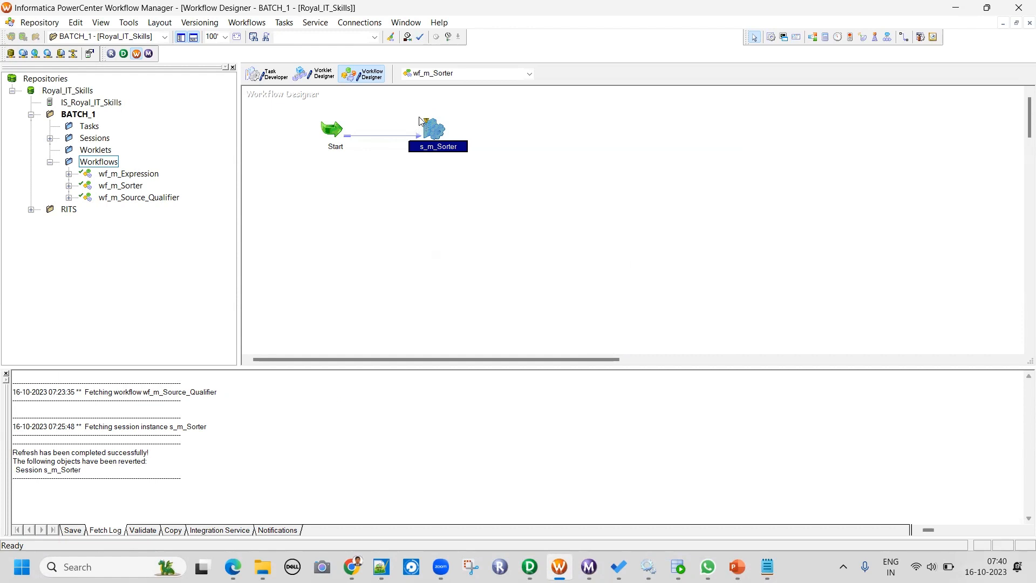
Validate the s_m_Sorter session and save the wf_m_Sorter workflow to the repository.
{"action": "right_click", "coordinate": [435, 131]}
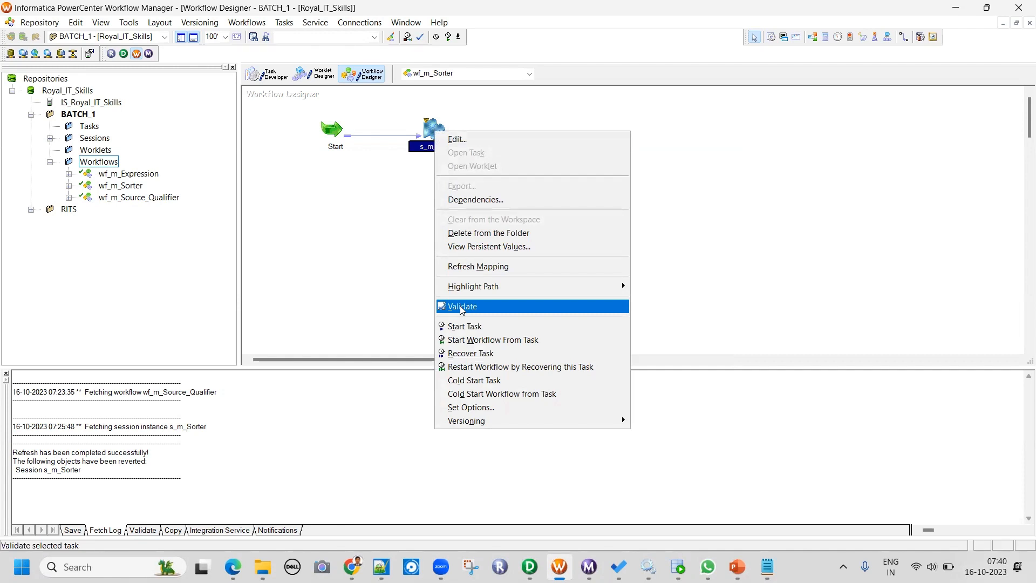
{"action": "left_click", "coordinate": [461, 308]}
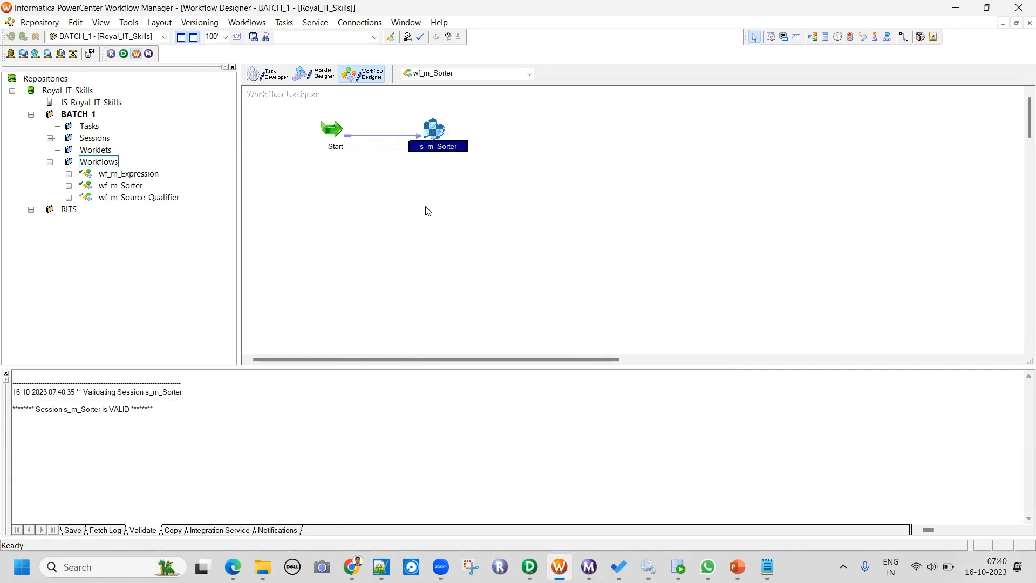
{"action": "left_click", "coordinate": [50, 24]}
{"action": "left_click", "coordinate": [43, 182]}
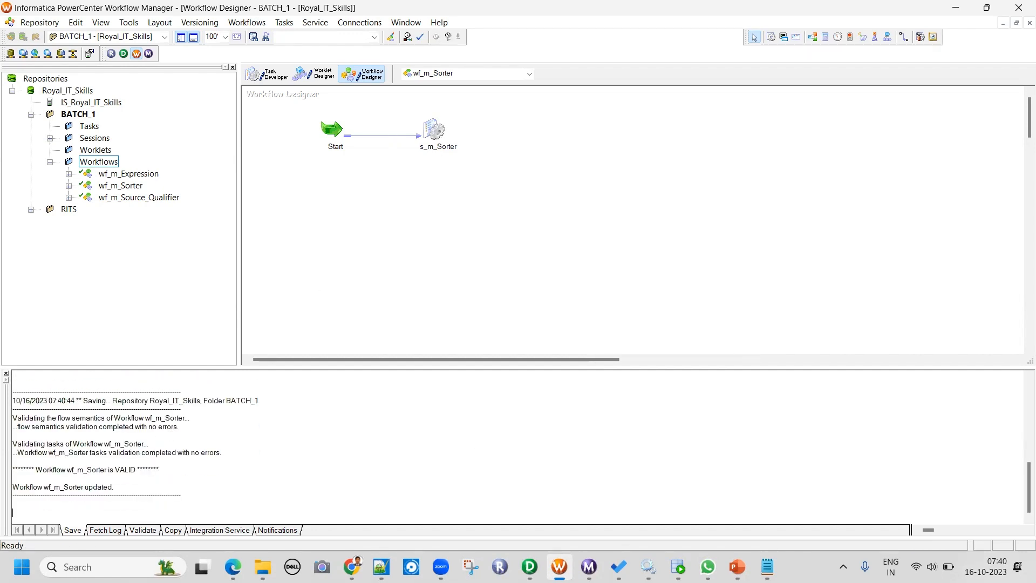
Try to refresh the mapping of the s_m_Sorter session again and revalidate the session.
{"action": "left_click", "coordinate": [431, 128]}
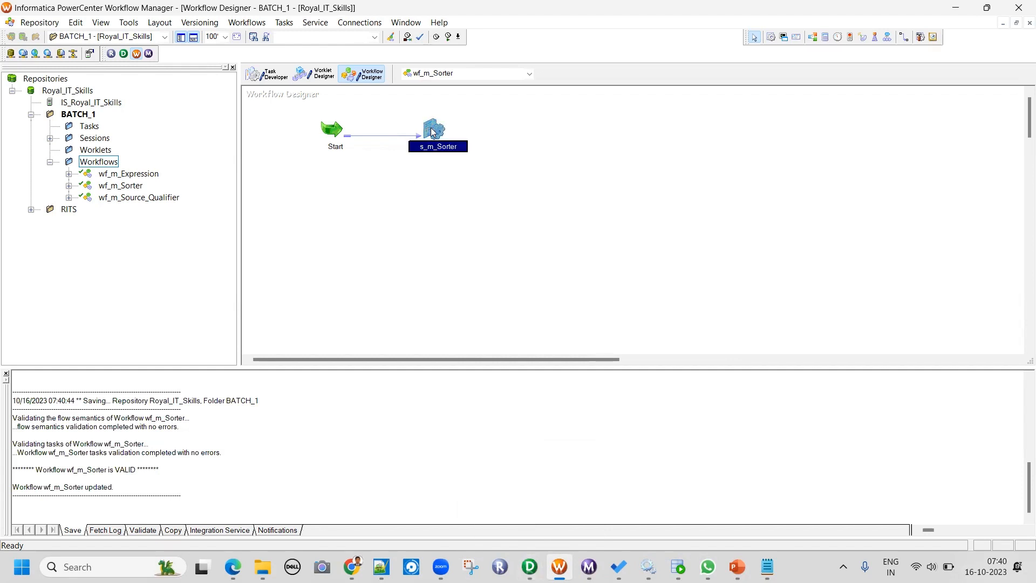
{"action": "right_click", "coordinate": [432, 128]}
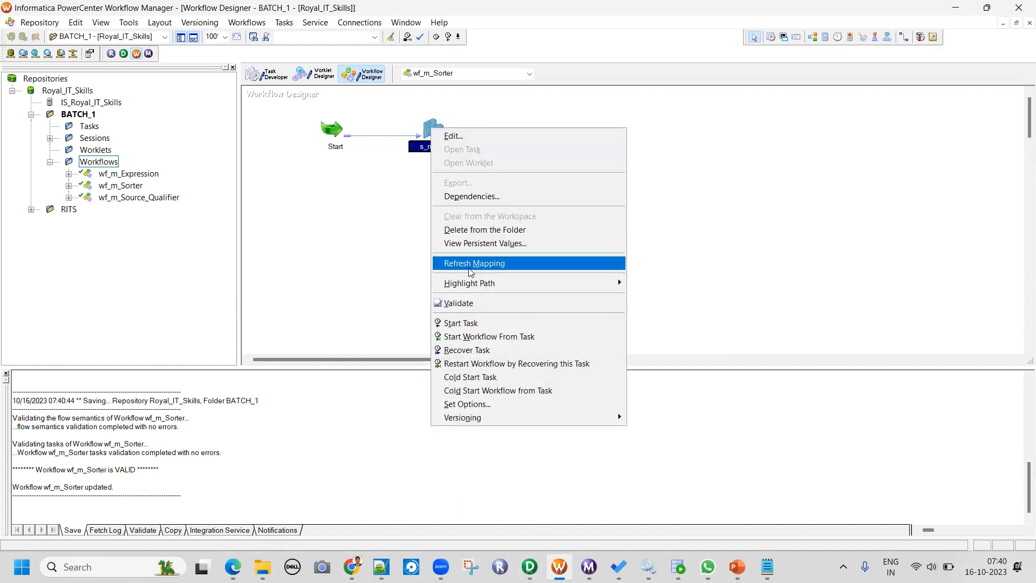
{"action": "left_click", "coordinate": [496, 264]}
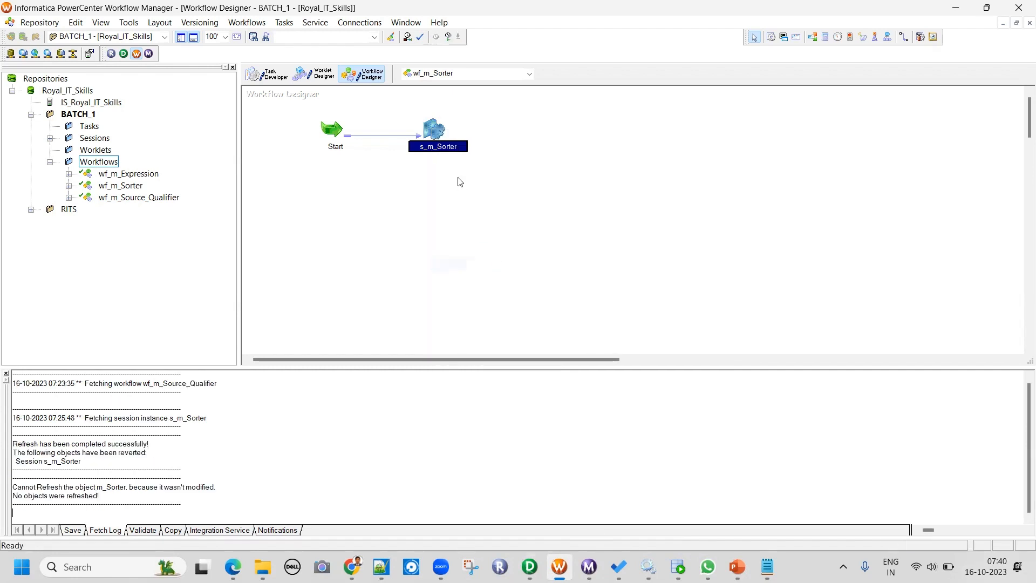
{"action": "right_click", "coordinate": [437, 130]}
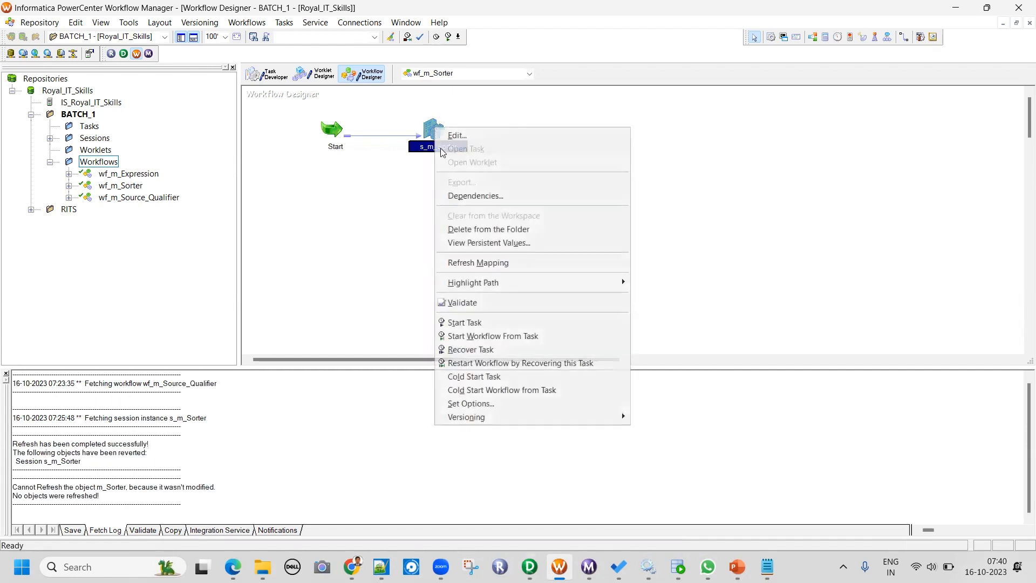
{"action": "left_click", "coordinate": [475, 304]}
{"action": "left_click", "coordinate": [430, 193]}
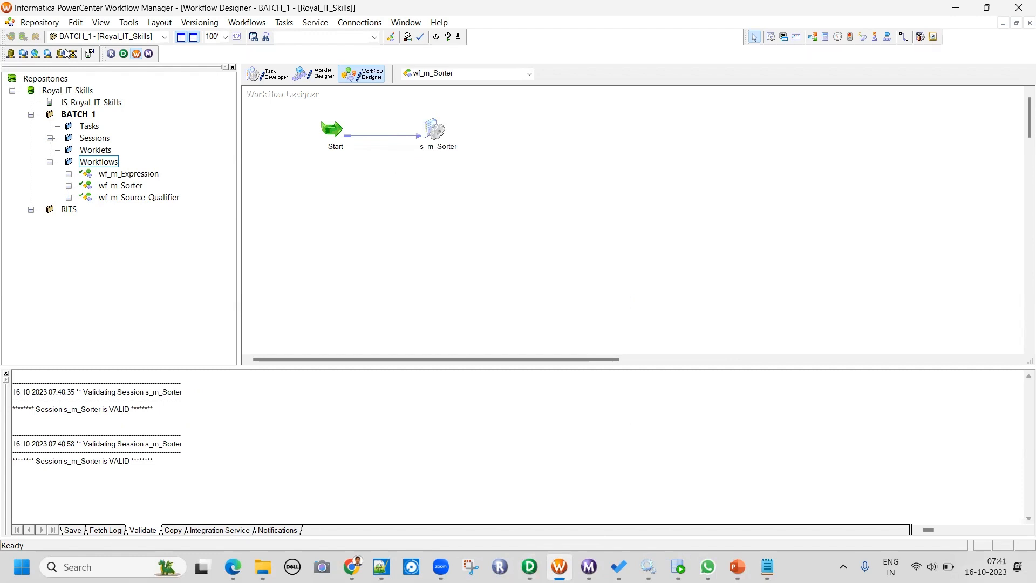
Try to save the BATCH_1 folder again and dismiss the resulting notices.
{"action": "left_click", "coordinate": [21, 24]}
{"action": "left_click", "coordinate": [37, 185]}
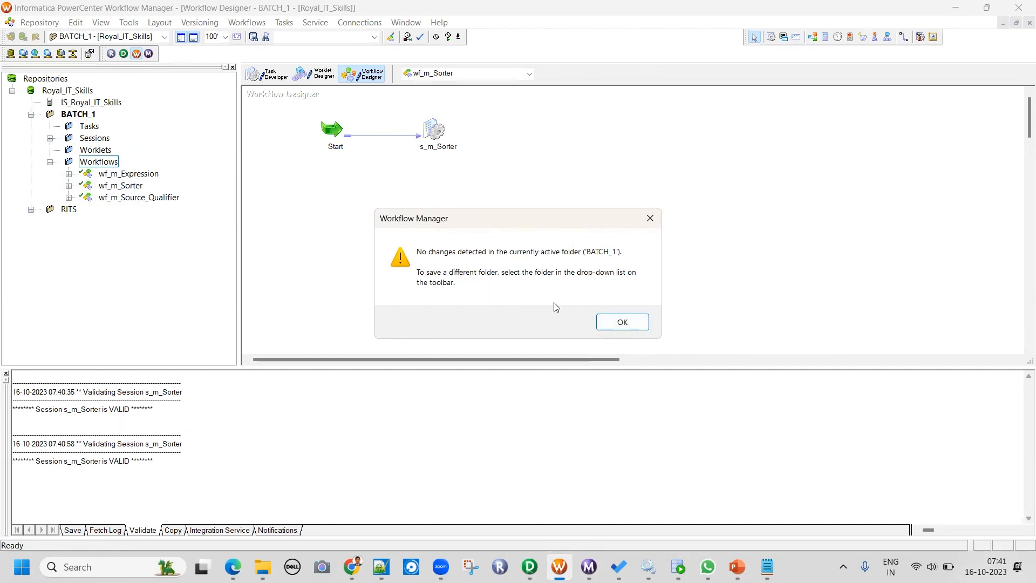
{"action": "left_click", "coordinate": [629, 323]}
{"action": "key", "text": "ctrl+s"}
{"action": "left_click", "coordinate": [635, 320]}
Attempt one more save of the BATCH_1 folder and start the wf_m_Sorter workflow.
{"action": "right_click", "coordinate": [457, 195]}
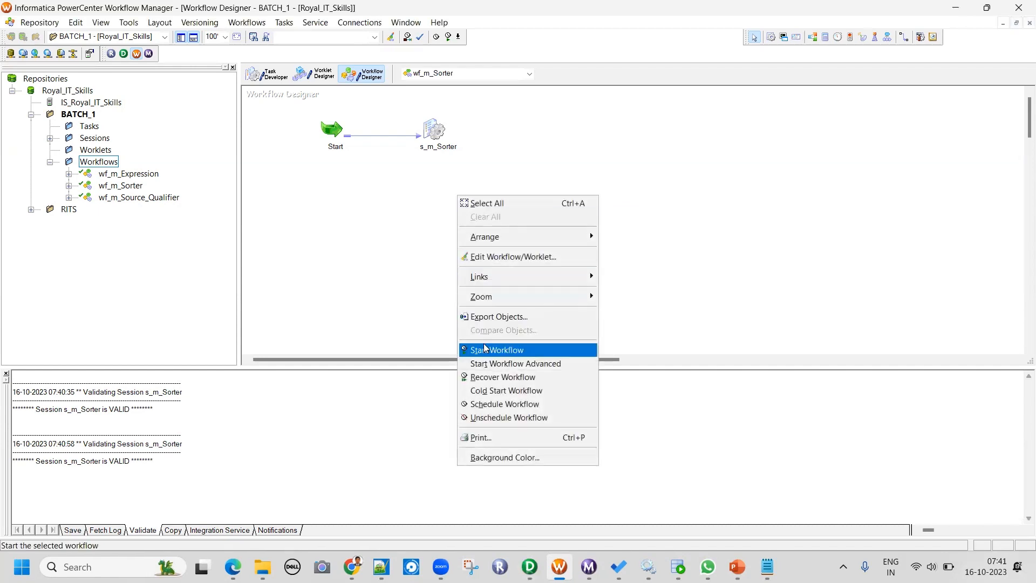
{"action": "left_click", "coordinate": [455, 198]}
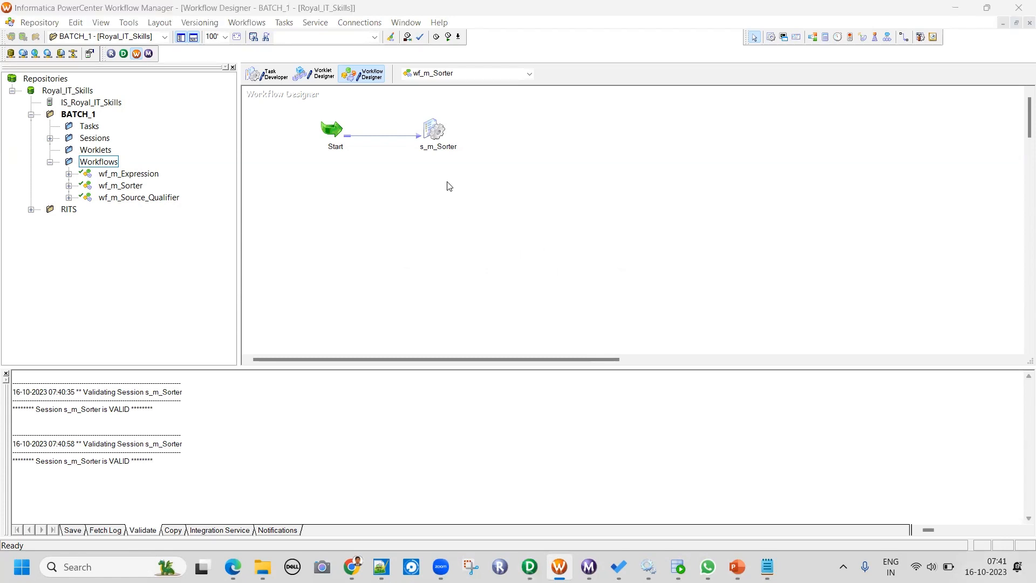
{"action": "key", "text": "ctrl+s"}
{"action": "left_click", "coordinate": [620, 322]}
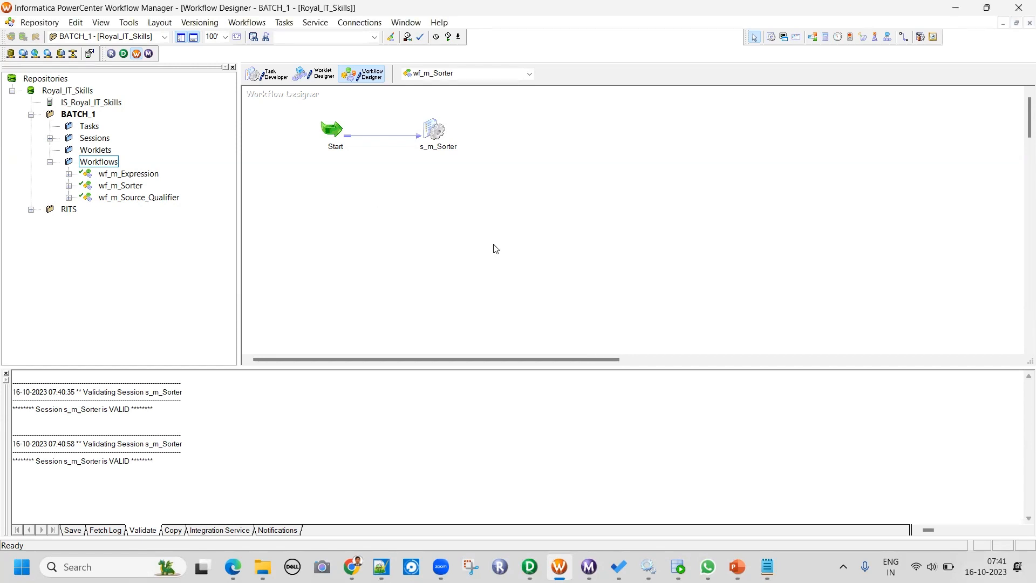
{"action": "right_click", "coordinate": [419, 193]}
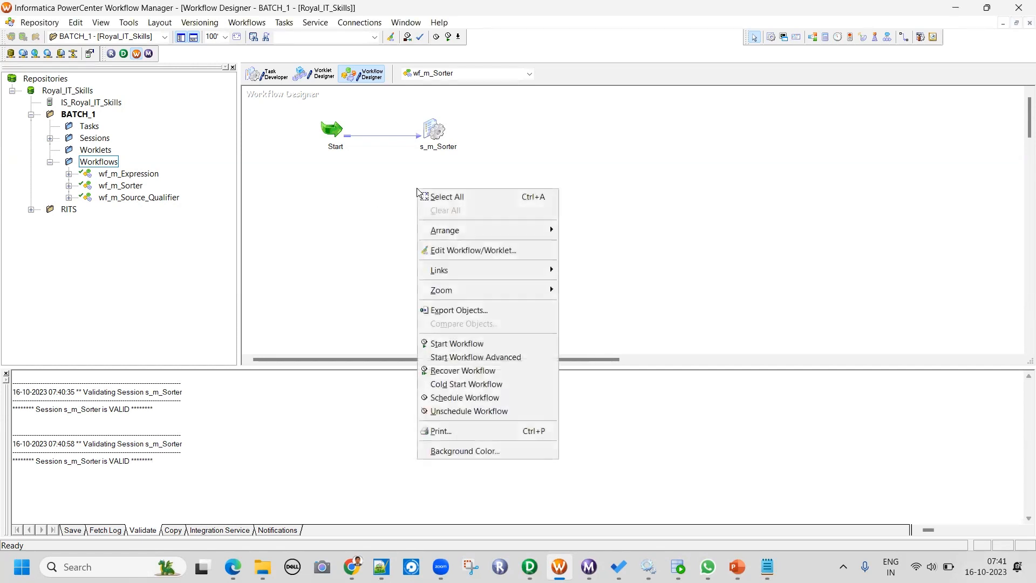
{"action": "left_click", "coordinate": [465, 346]}
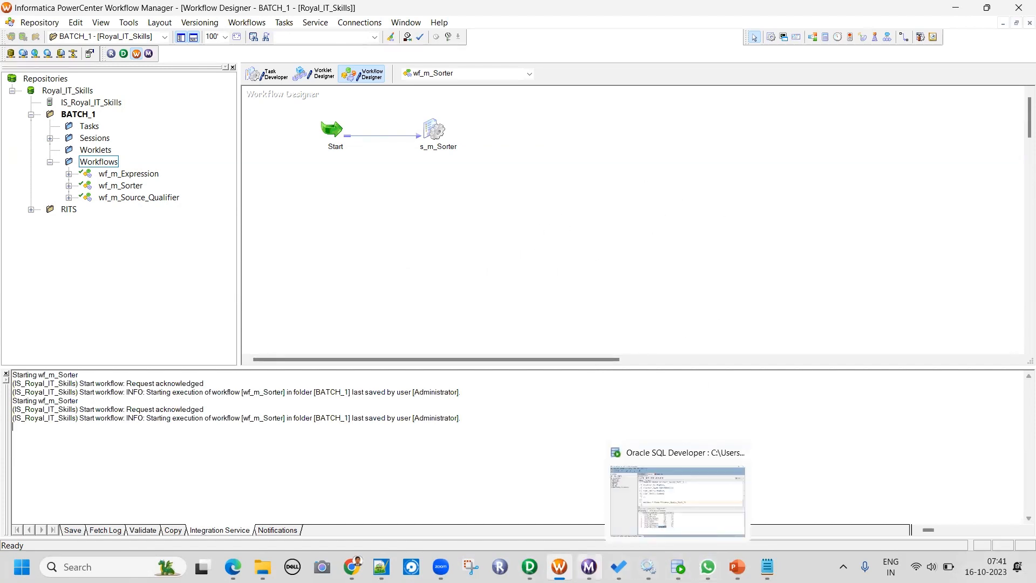
Switch to PowerCenter Workflow Monitor and compare the status and times of the two s_m_Sorter session runs.
{"action": "mouse_move", "coordinate": [589, 567]}
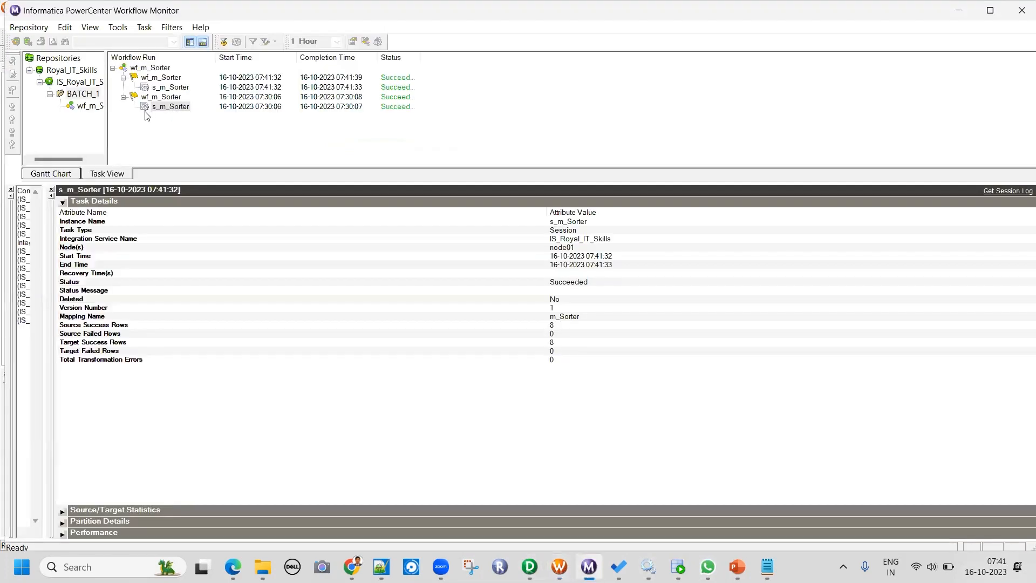
{"action": "left_click", "coordinate": [177, 88]}
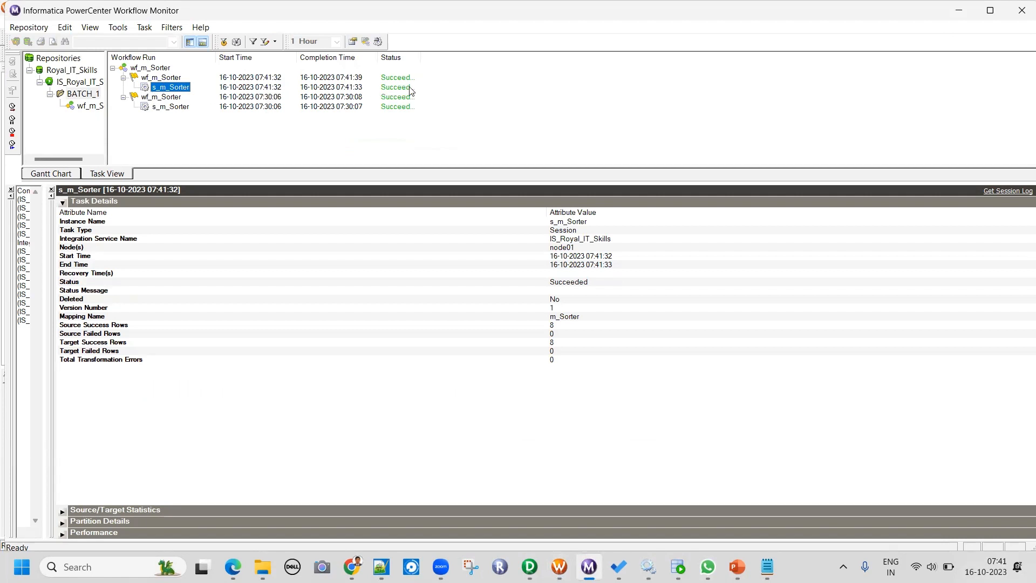
{"action": "left_click", "coordinate": [173, 106]}
{"action": "left_click", "coordinate": [177, 89]}
{"action": "left_click", "coordinate": [181, 106]}
{"action": "left_click", "coordinate": [182, 89]}
{"action": "left_click", "coordinate": [180, 106]}
{"action": "left_click", "coordinate": [188, 89]}
{"action": "left_click", "coordinate": [177, 107]}
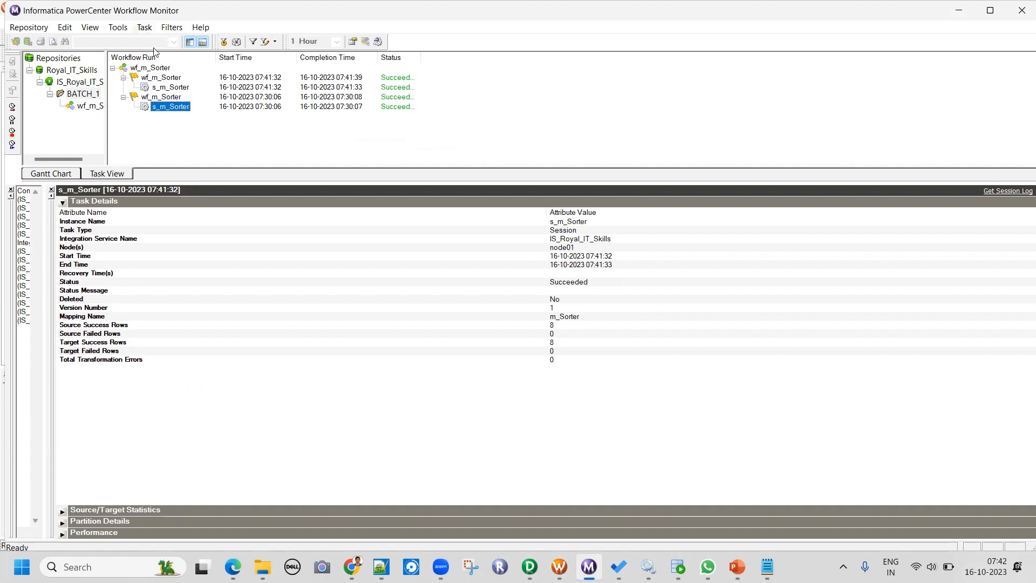
{"action": "left_click", "coordinate": [178, 87]}
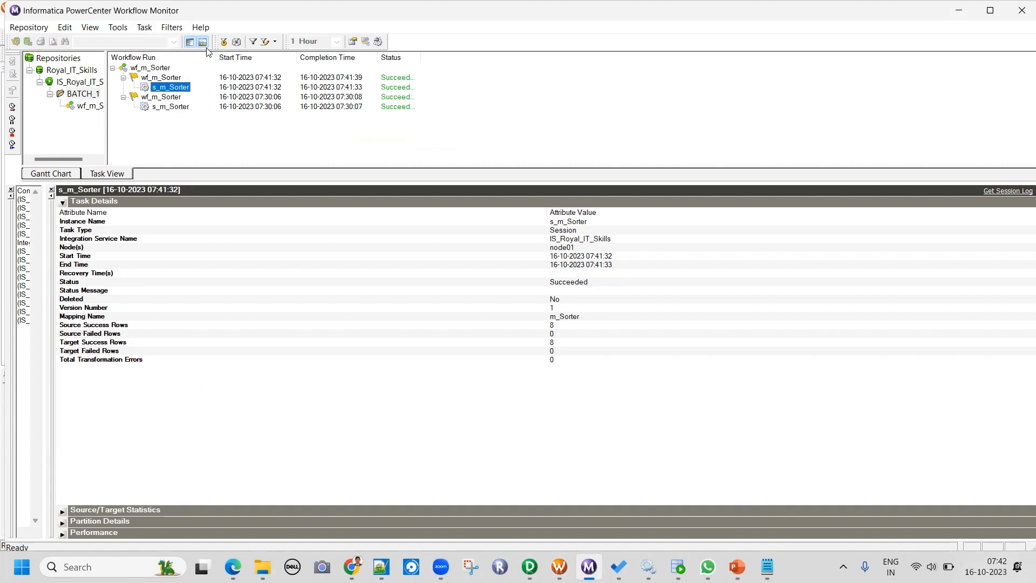
{"action": "left_click", "coordinate": [224, 43]}
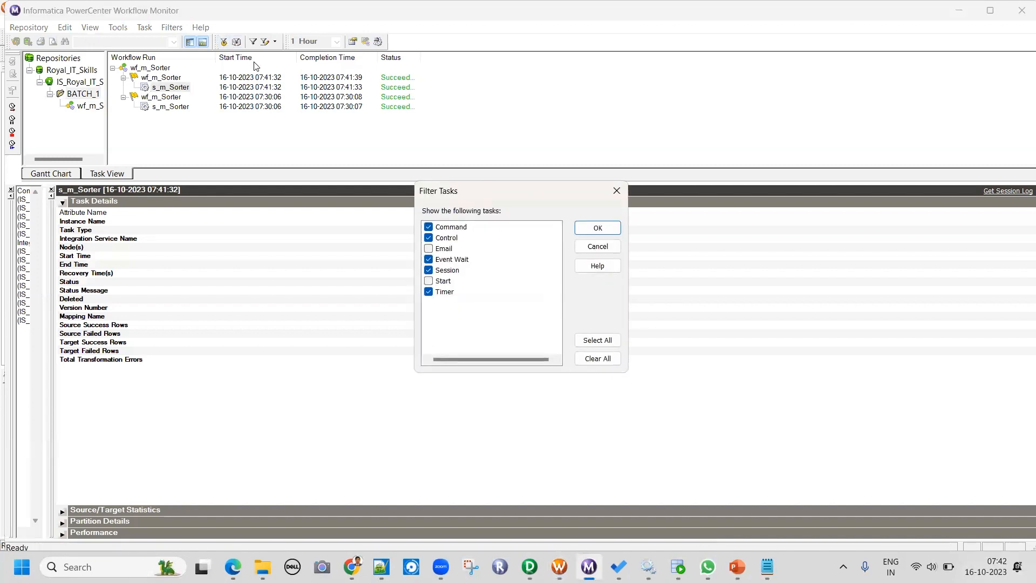
{"action": "left_click", "coordinate": [615, 247]}
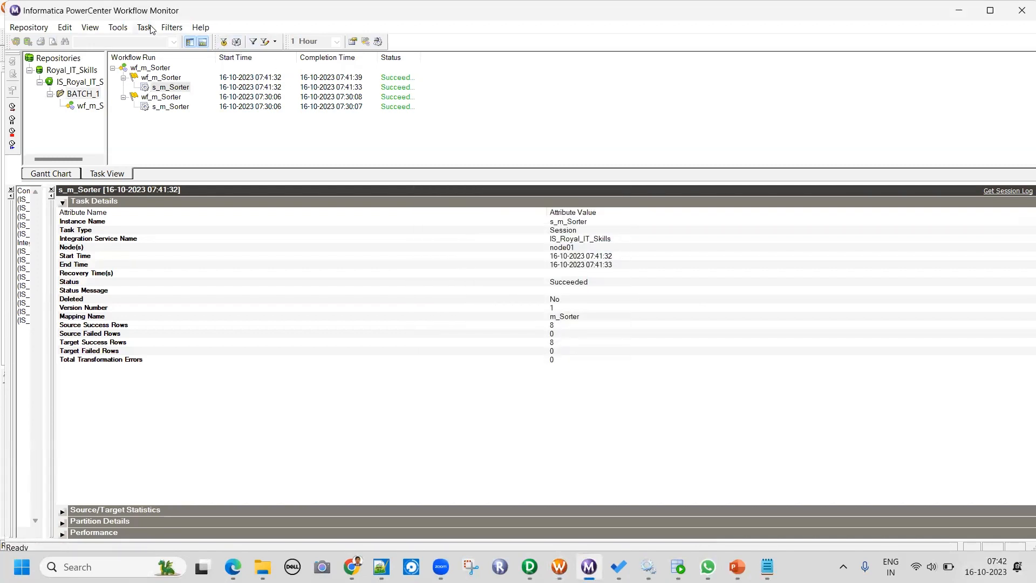
{"action": "left_click", "coordinate": [118, 27]}
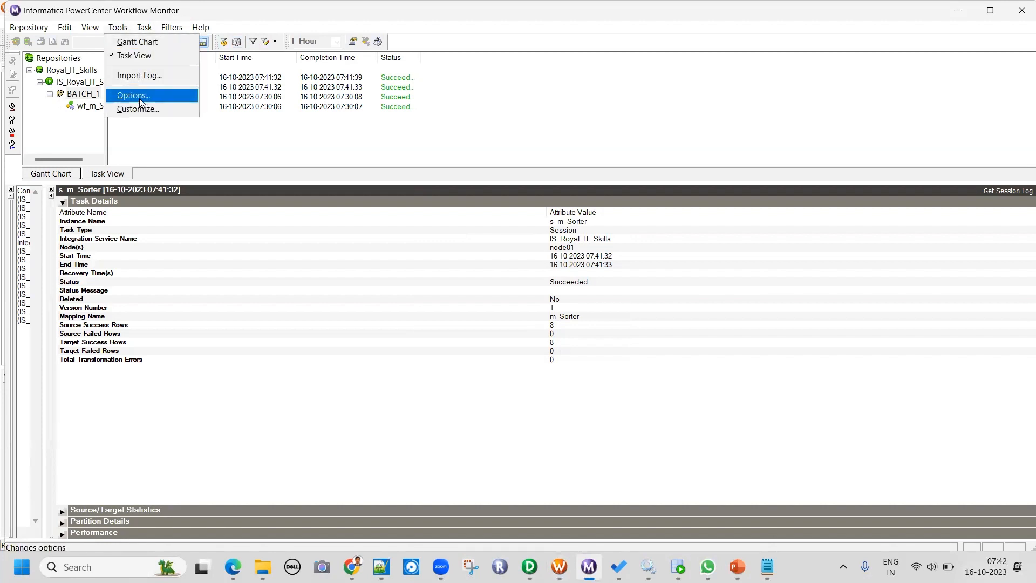
{"action": "left_click", "coordinate": [133, 96]}
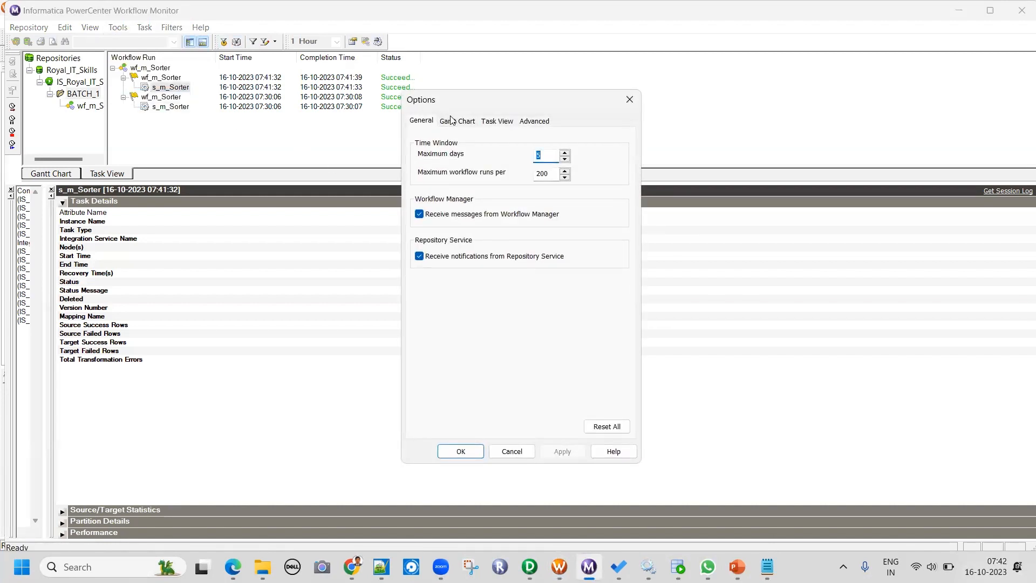
{"action": "left_click", "coordinate": [501, 121]}
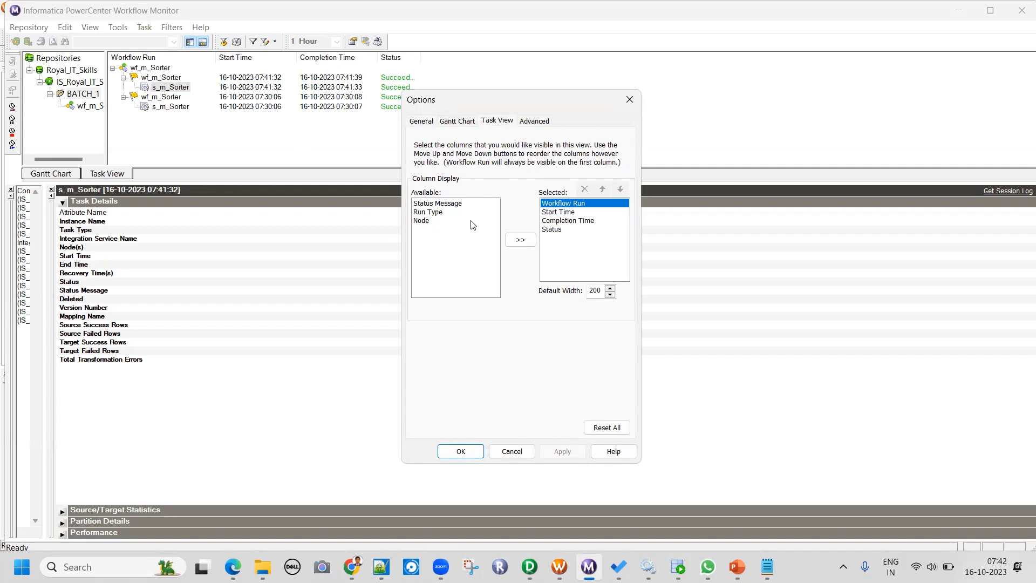
{"action": "left_click", "coordinate": [527, 122]}
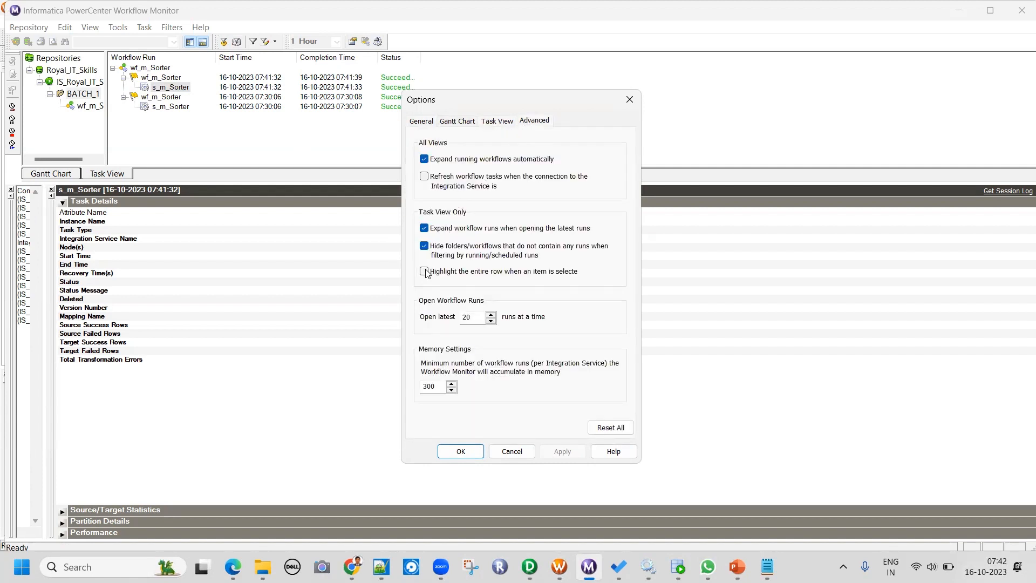
{"action": "left_click", "coordinate": [529, 451]}
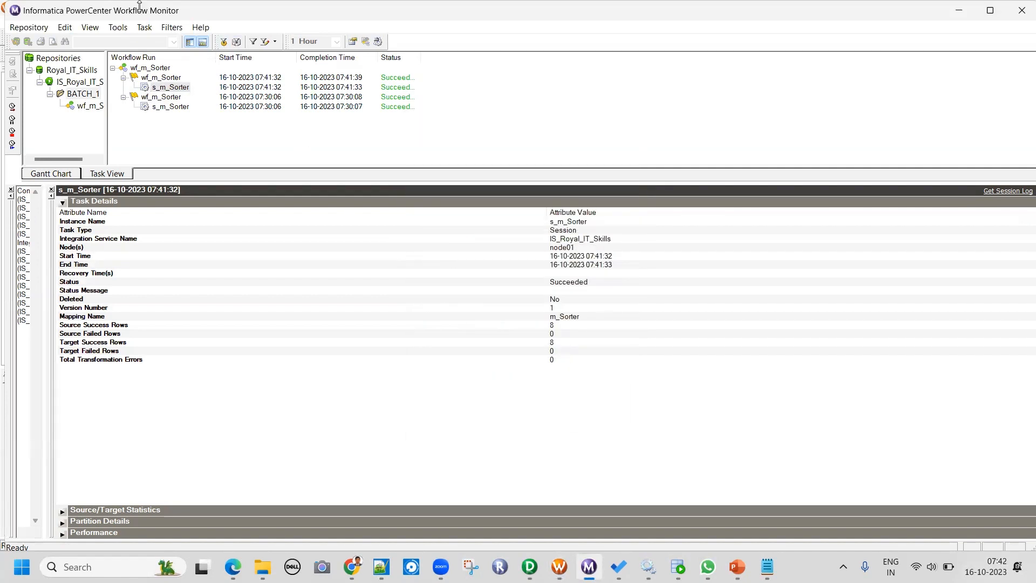
Enable highlighting of the entire row for a selected item in the advanced Task View options and apply it.
{"action": "left_click", "coordinate": [168, 89]}
{"action": "left_click", "coordinate": [118, 29]}
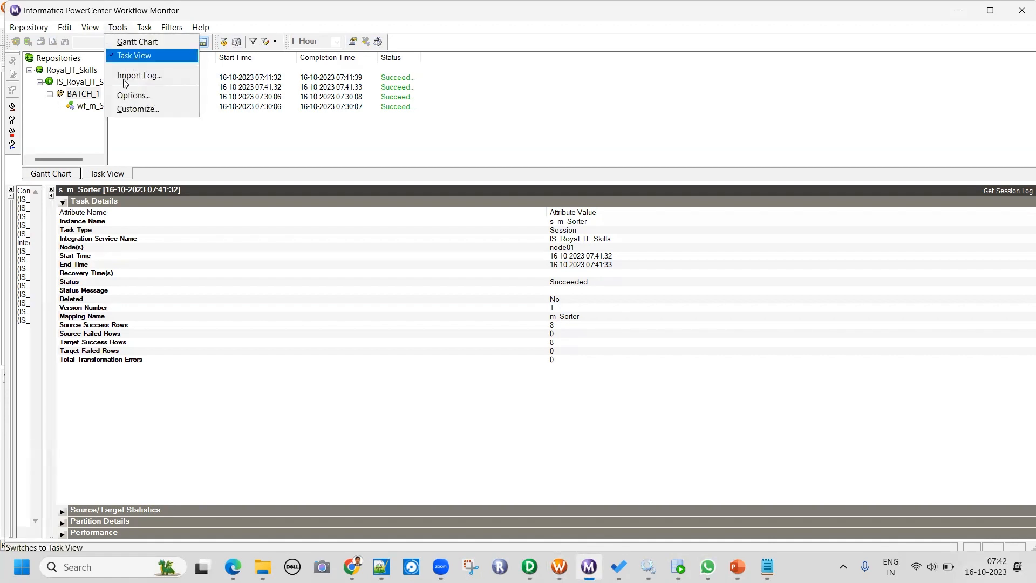
{"action": "left_click", "coordinate": [135, 97]}
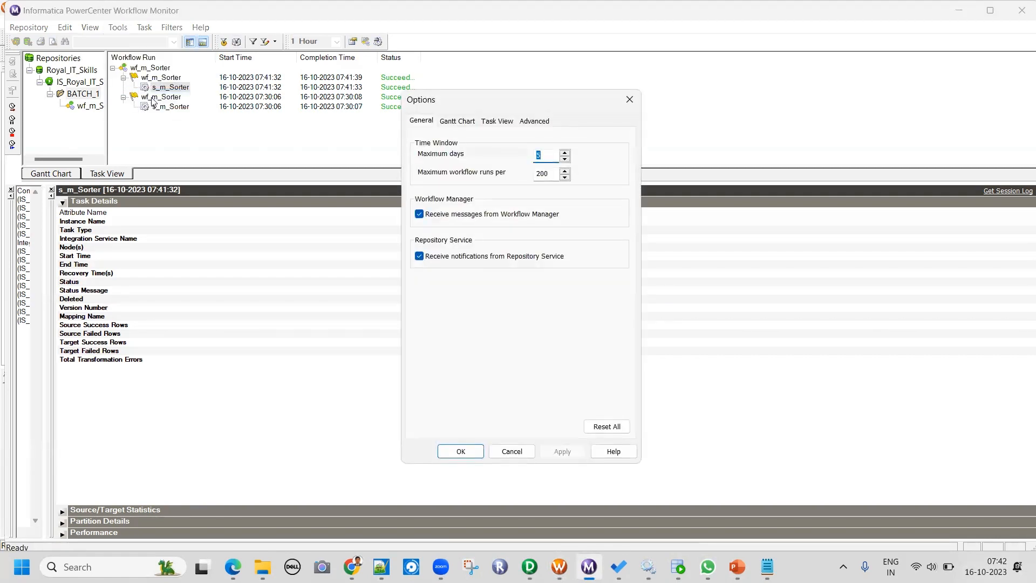
{"action": "left_click", "coordinate": [531, 121]}
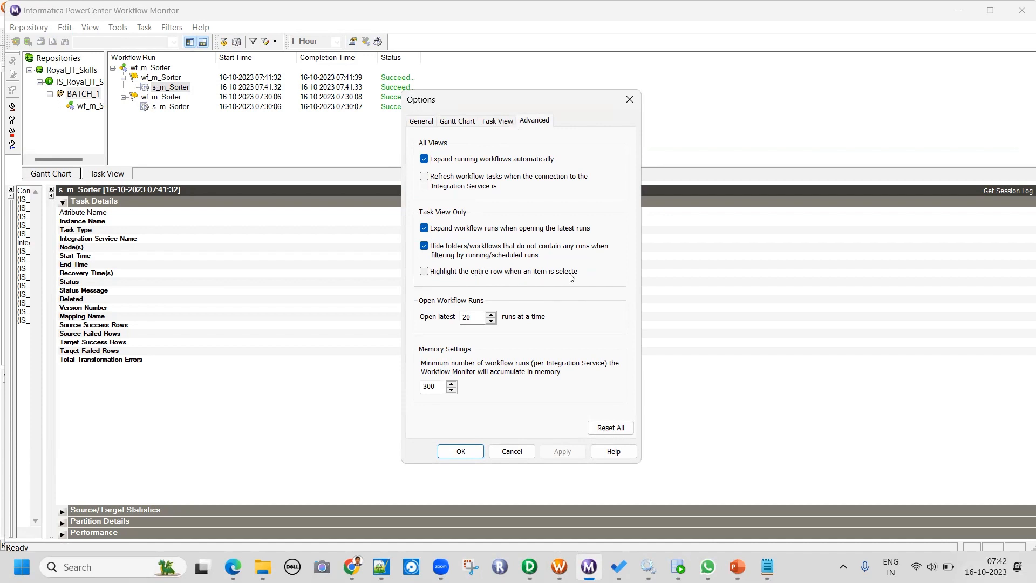
{"action": "left_click", "coordinate": [425, 271]}
{"action": "left_click", "coordinate": [562, 451]}
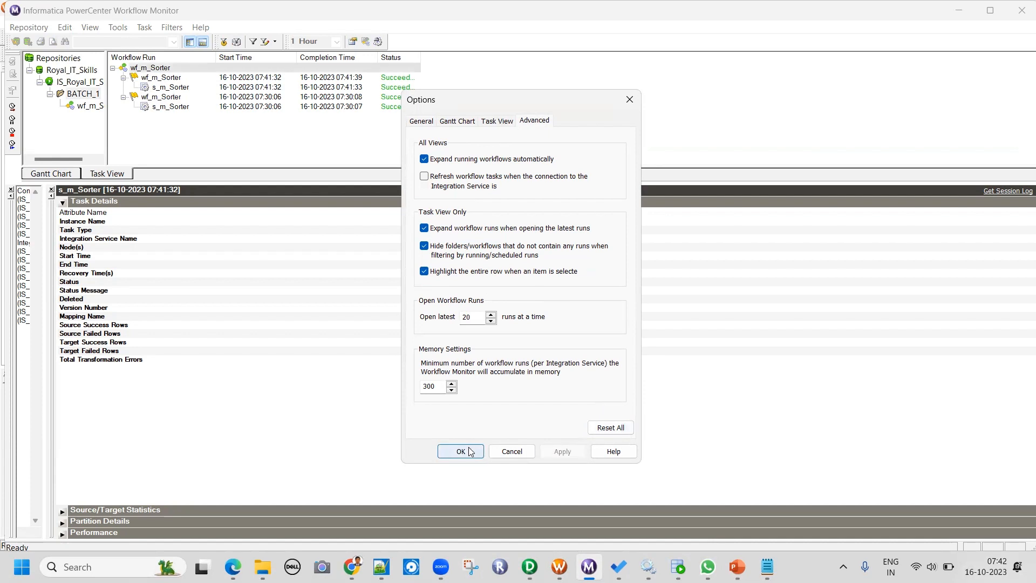
{"action": "left_click", "coordinate": [460, 451]}
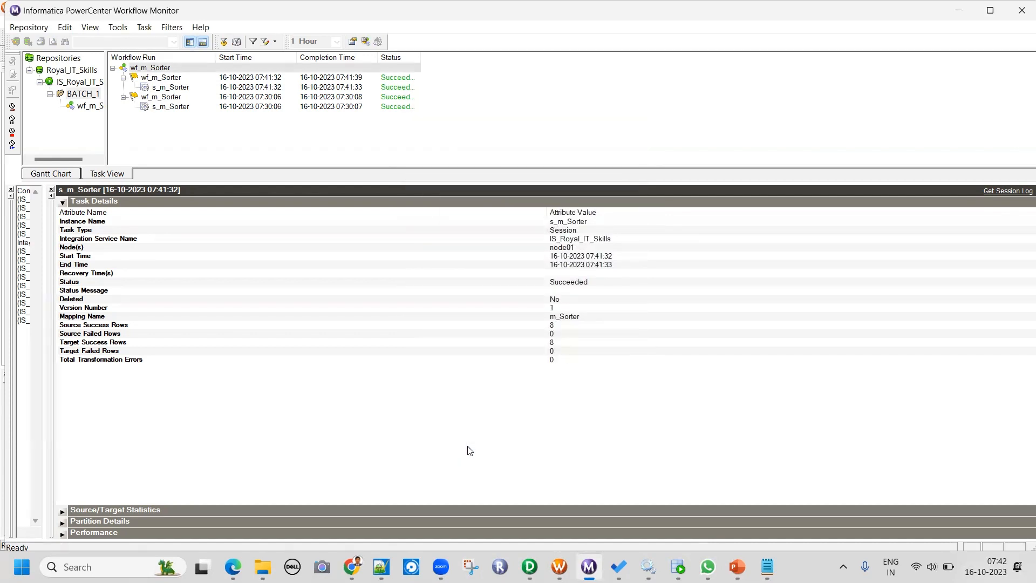
Select each of the two s_m_Sorter runs in turn to check its full-row highlight and status.
{"action": "left_click", "coordinate": [171, 89]}
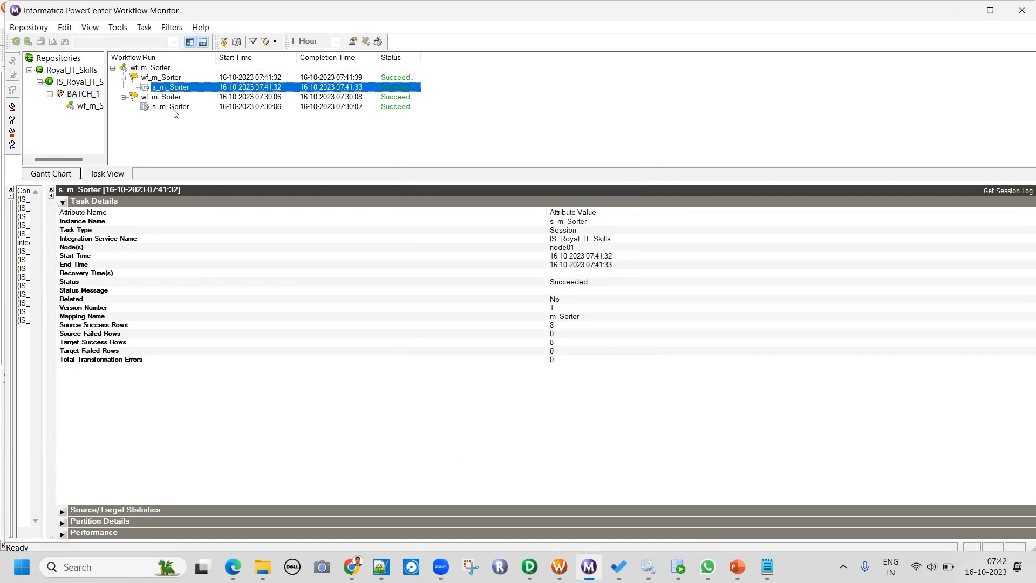
{"action": "left_click", "coordinate": [170, 106]}
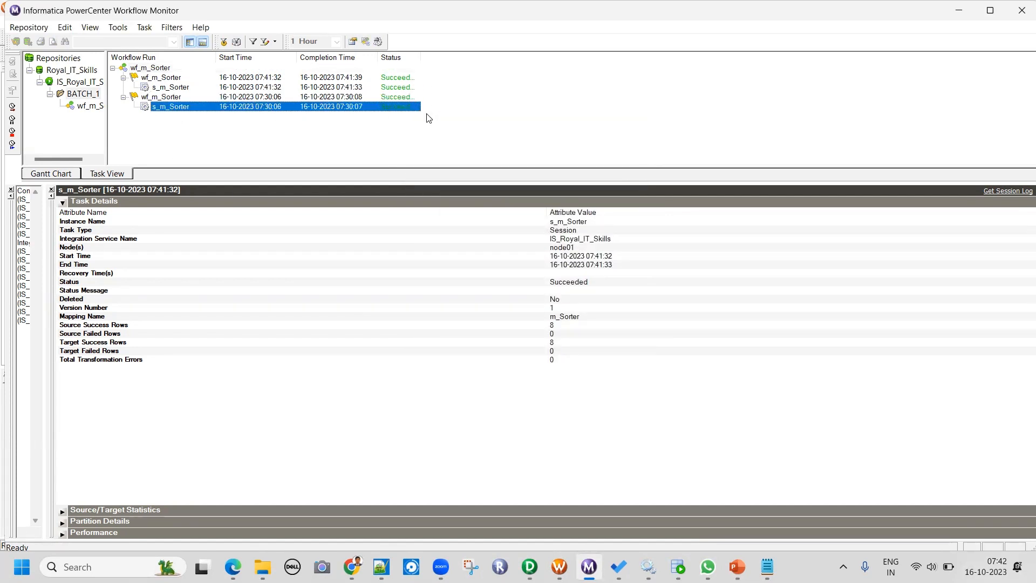
{"action": "left_click", "coordinate": [398, 88]}
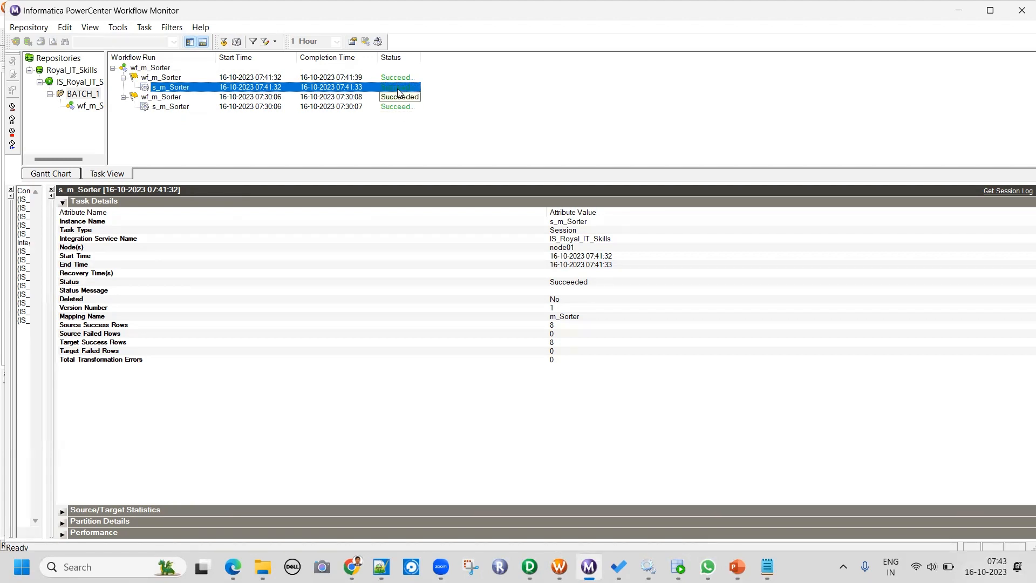
{"action": "left_click", "coordinate": [144, 28]}
{"action": "mouse_move", "coordinate": [125, 27]}
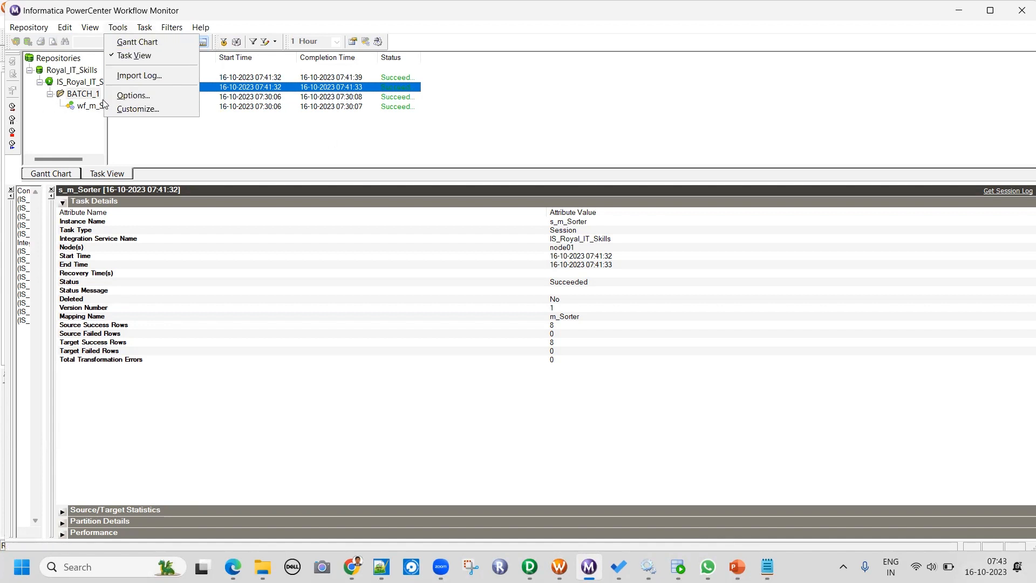
{"action": "left_click", "coordinate": [134, 96]}
{"action": "left_click", "coordinate": [615, 105]}
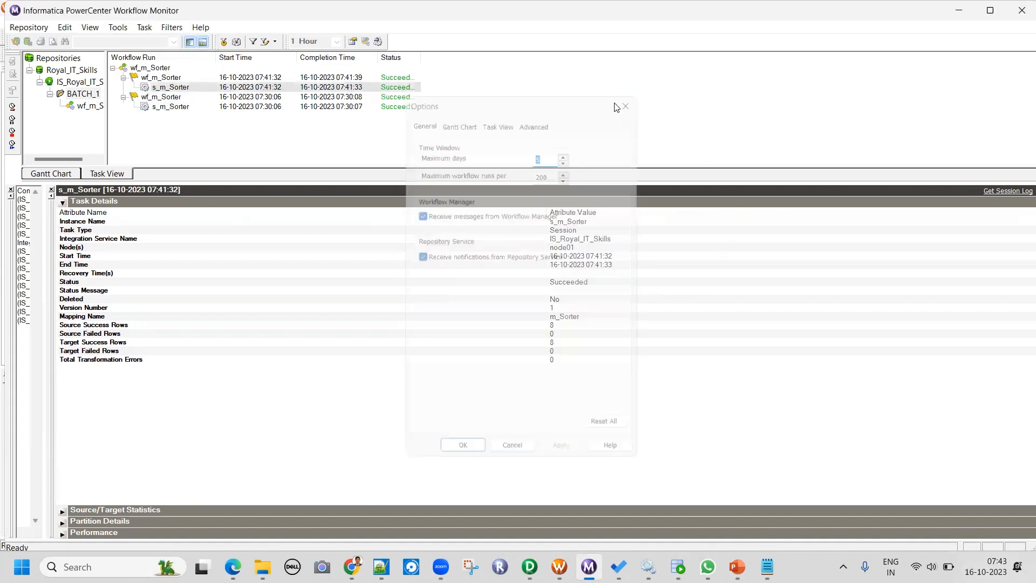
Compare the task details of the two s_m_Sorter runs and check the latest run's source and target success rows.
{"action": "left_click", "coordinate": [181, 107]}
{"action": "left_click", "coordinate": [179, 89]}
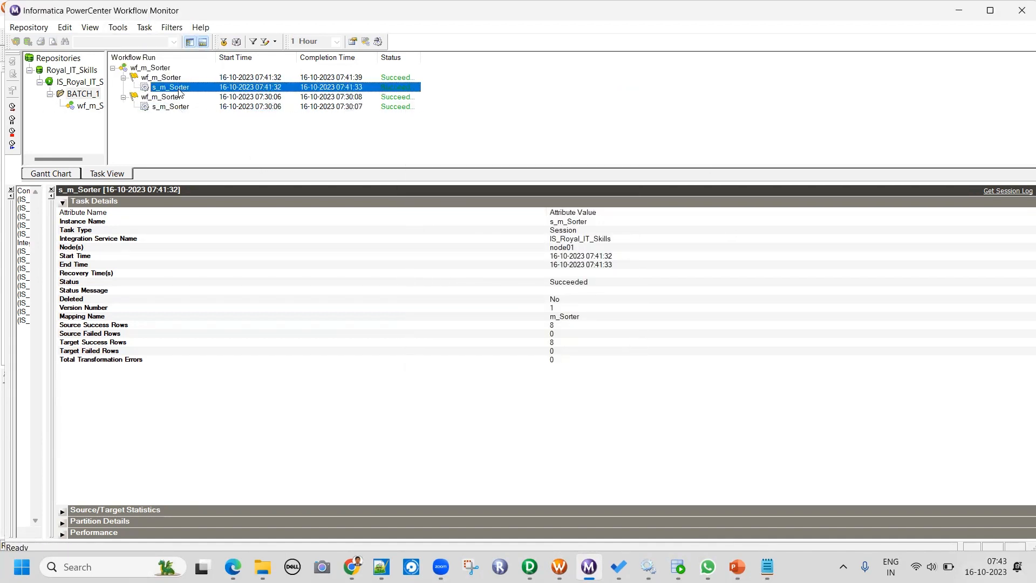
{"action": "left_click", "coordinate": [176, 107]}
{"action": "left_click", "coordinate": [179, 89]}
{"action": "left_click", "coordinate": [171, 106]}
{"action": "left_click", "coordinate": [179, 88]}
{"action": "left_click", "coordinate": [553, 326]}
{"action": "left_click", "coordinate": [552, 344]}
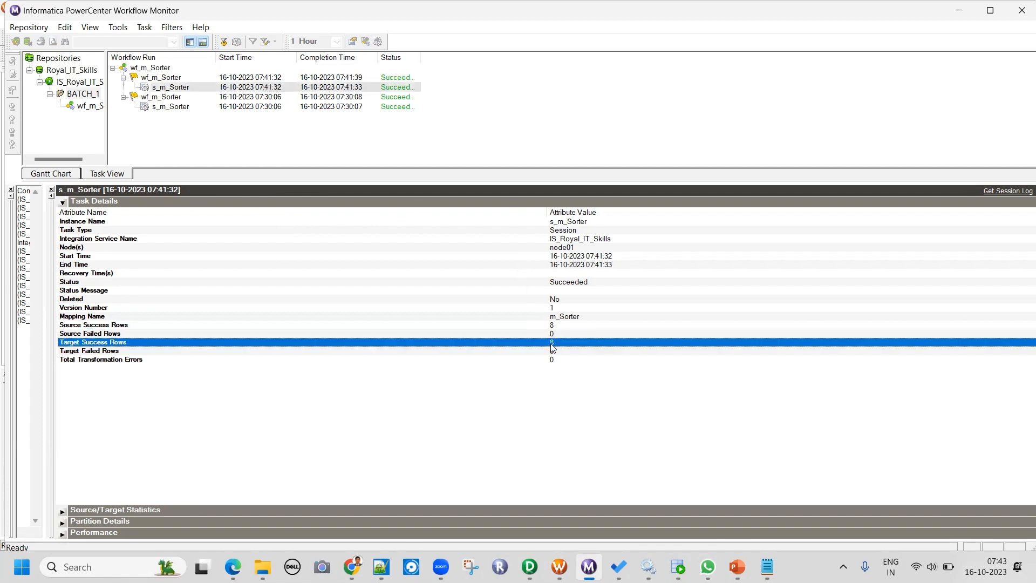
Switch to Oracle SQL Developer and rerun the select query on Student_Marks_Sort_T.
{"action": "left_click", "coordinate": [679, 563]}
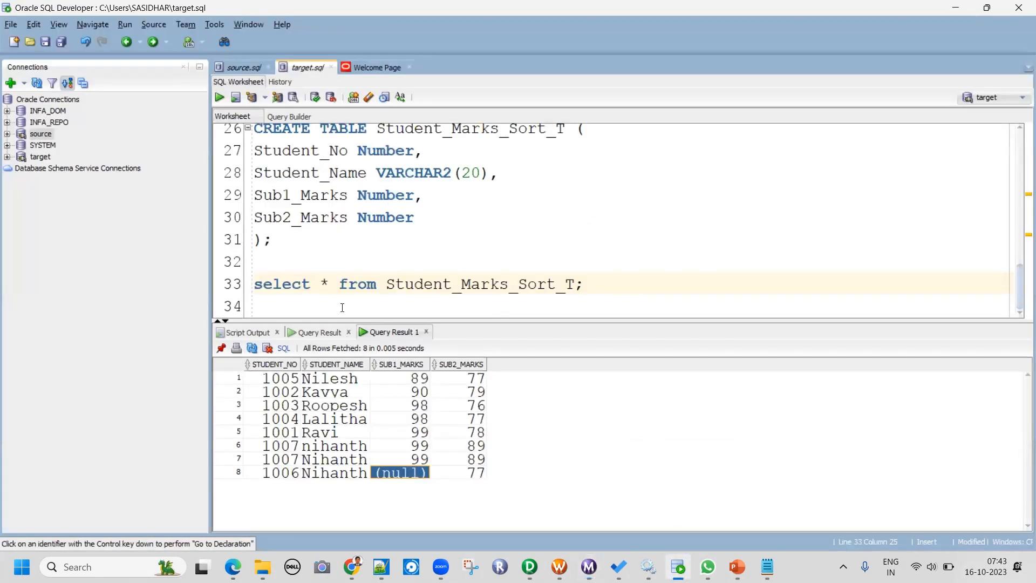
{"action": "left_click", "coordinate": [348, 284]}
{"action": "left_click", "coordinate": [219, 99]}
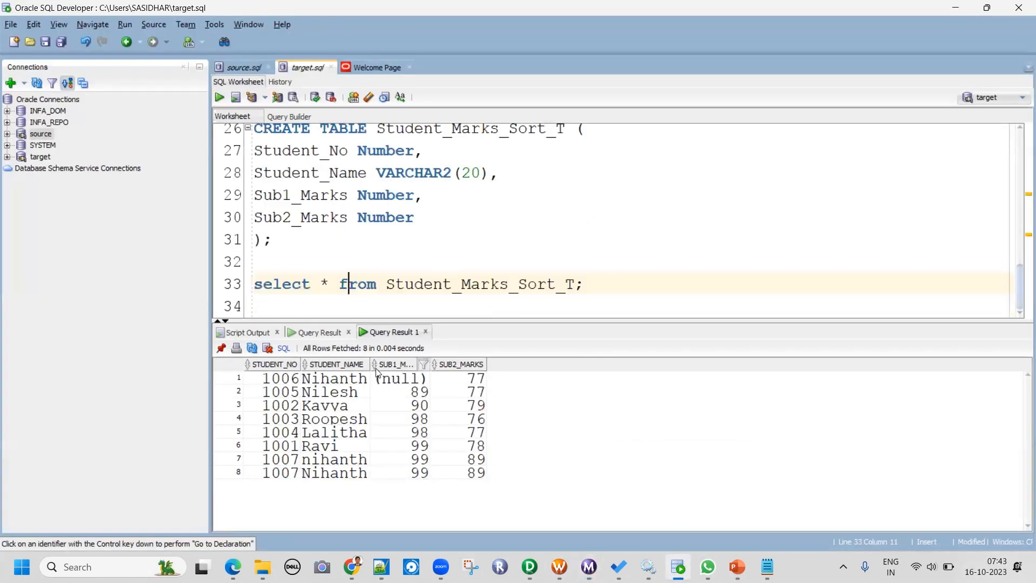
Compare the position of the null and the order of SUB1_MARKS between the pinned query result and the new one.
{"action": "left_click", "coordinate": [318, 331]}
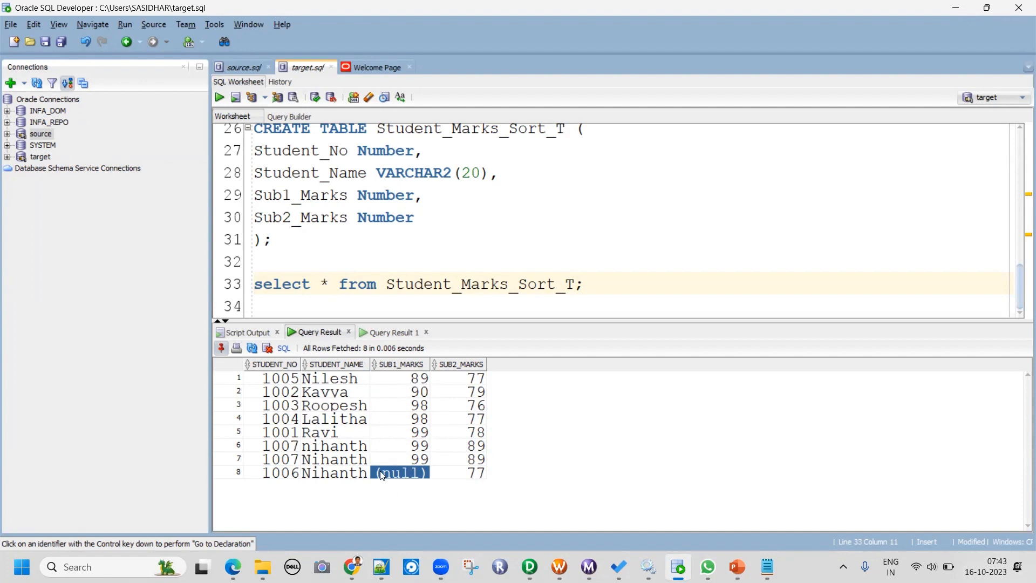
{"action": "left_click", "coordinate": [388, 332]}
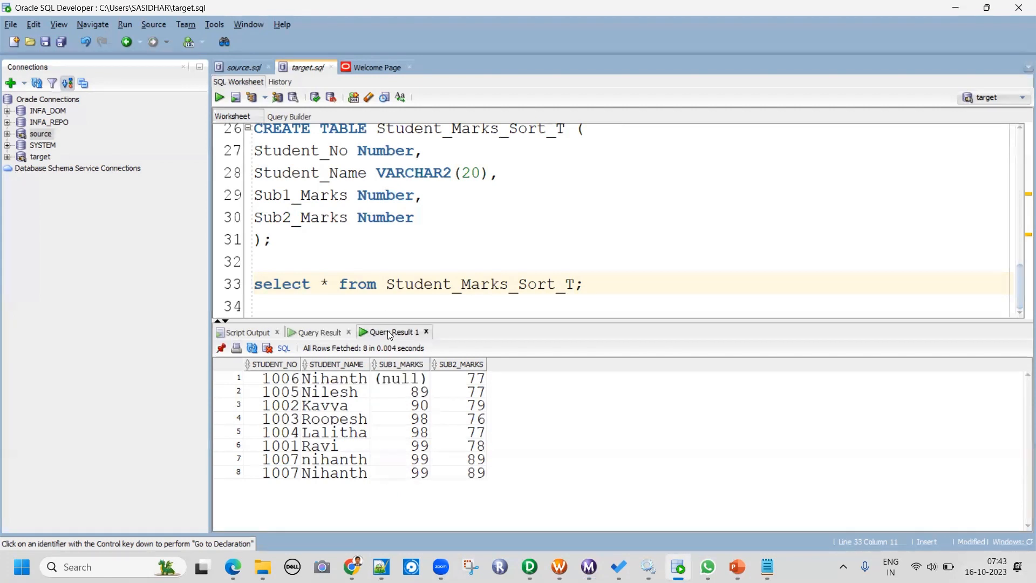
{"action": "left_click", "coordinate": [399, 382]}
{"action": "left_click_drag", "start_coordinate": [415, 396], "coordinate": [406, 483]}
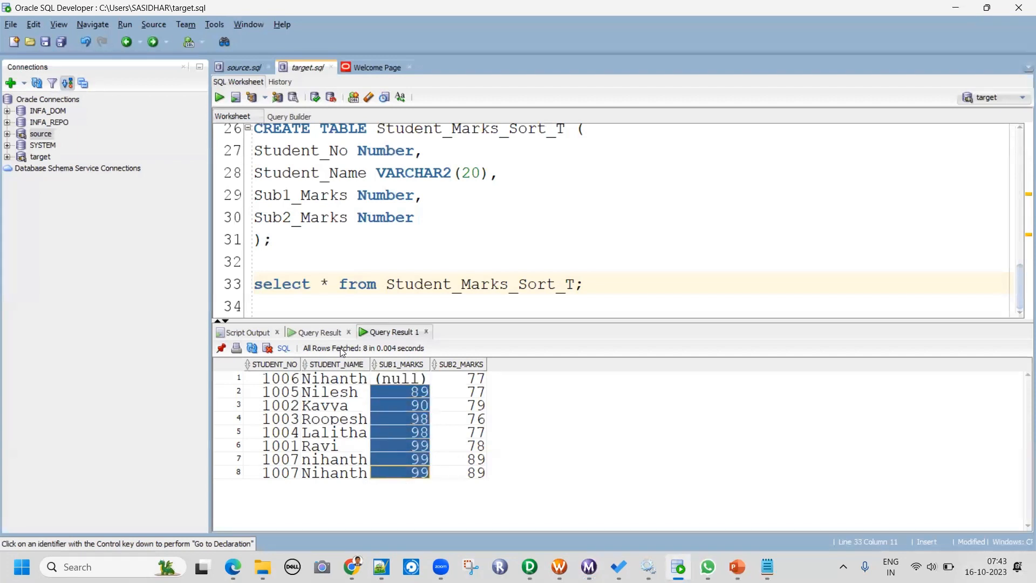
{"action": "left_click", "coordinate": [319, 332]}
{"action": "left_click_drag", "start_coordinate": [410, 378], "coordinate": [433, 463]}
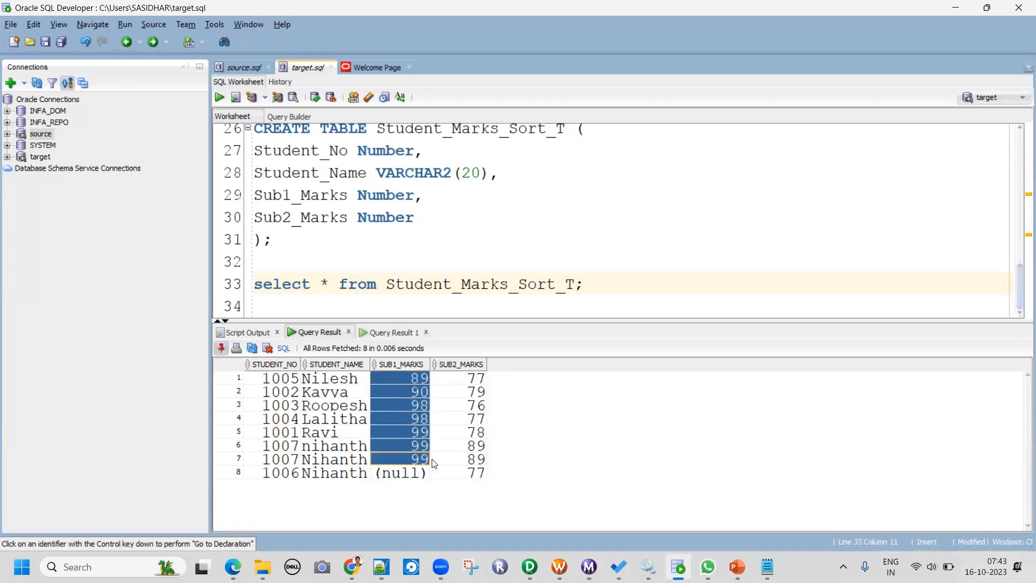
{"action": "left_click", "coordinate": [389, 332]}
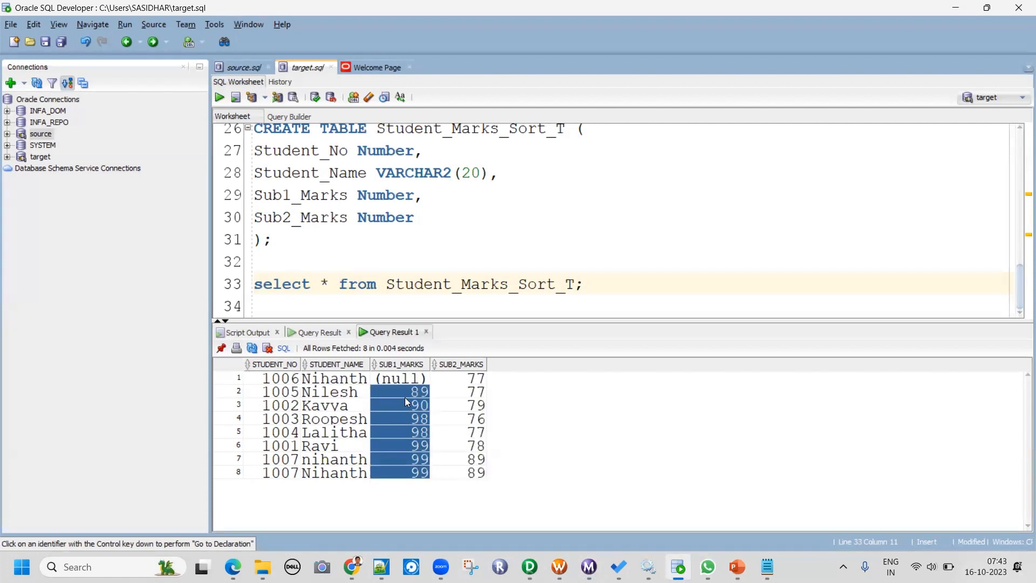
{"action": "left_click", "coordinate": [405, 381]}
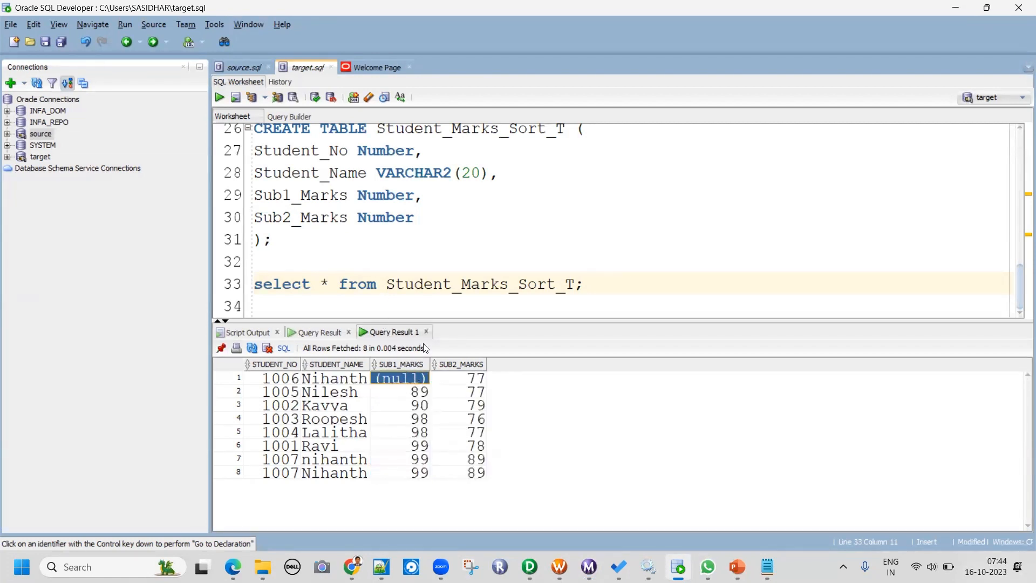
{"action": "left_click", "coordinate": [414, 395]}
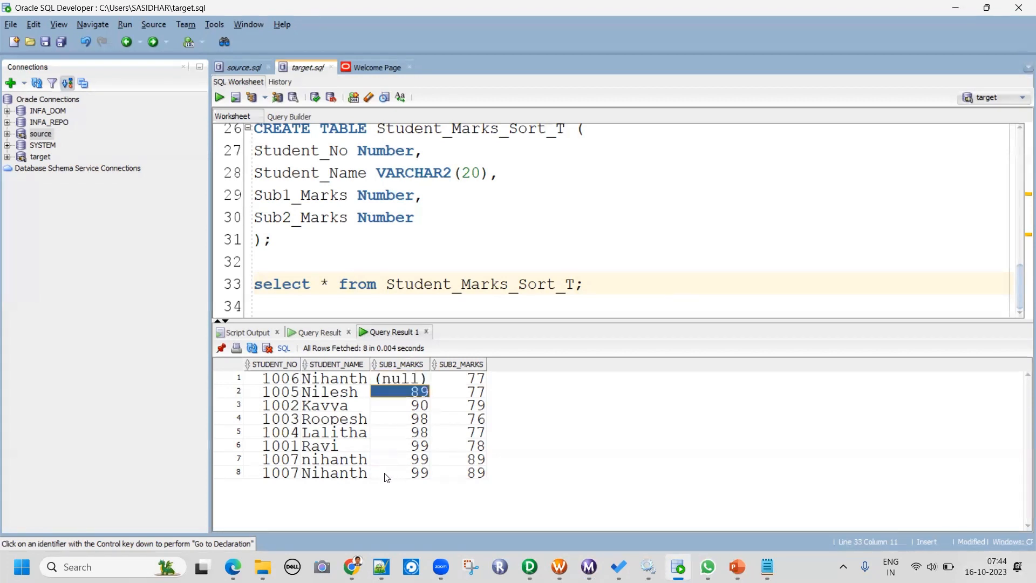
Examine the last two rows of the new query result column by column for duplicate student data.
{"action": "left_click", "coordinate": [322, 474]}
{"action": "key", "text": "Right"}
{"action": "key", "text": "Right"}
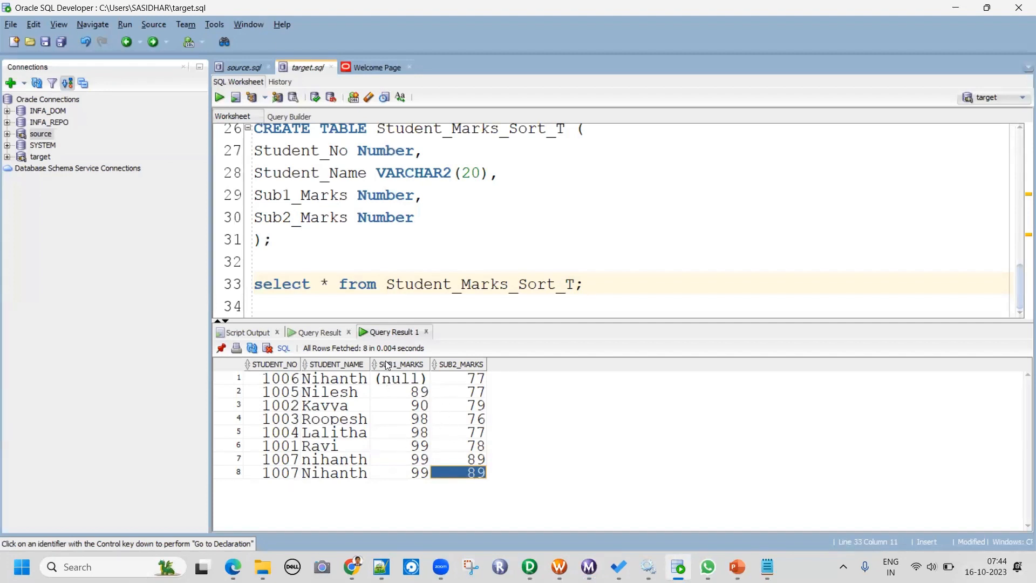
{"action": "left_click_drag", "start_coordinate": [289, 459], "coordinate": [506, 482]}
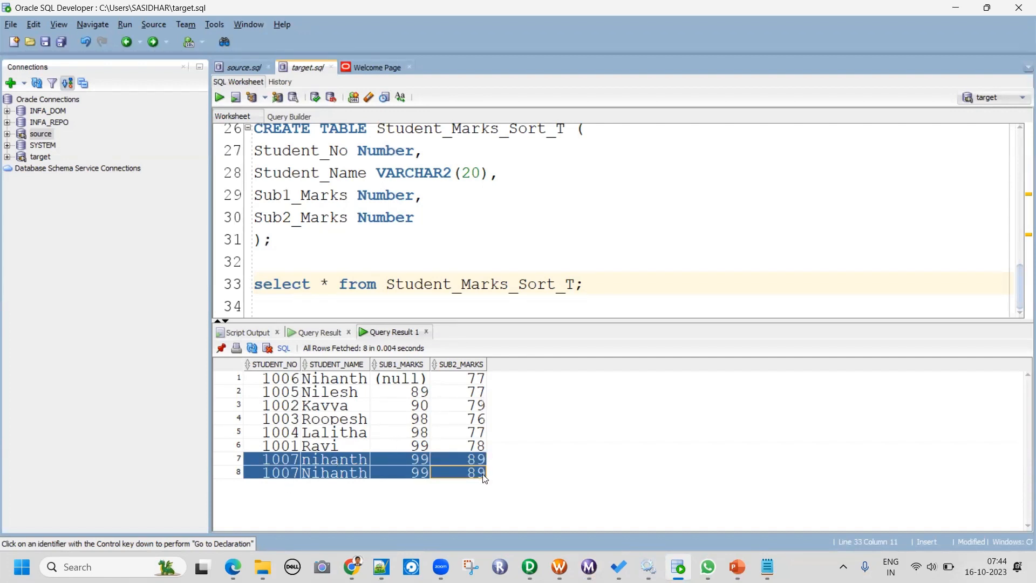
{"action": "left_click", "coordinate": [317, 476]}
{"action": "left_click", "coordinate": [257, 461]}
{"action": "left_click", "coordinate": [331, 474]}
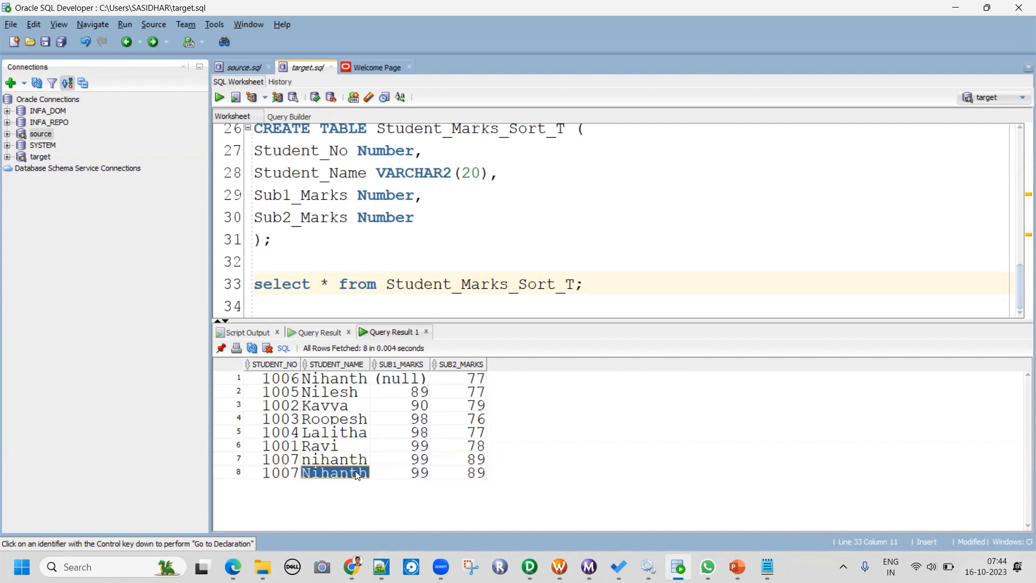
{"action": "left_click", "coordinate": [402, 473]}
{"action": "left_click", "coordinate": [470, 474]}
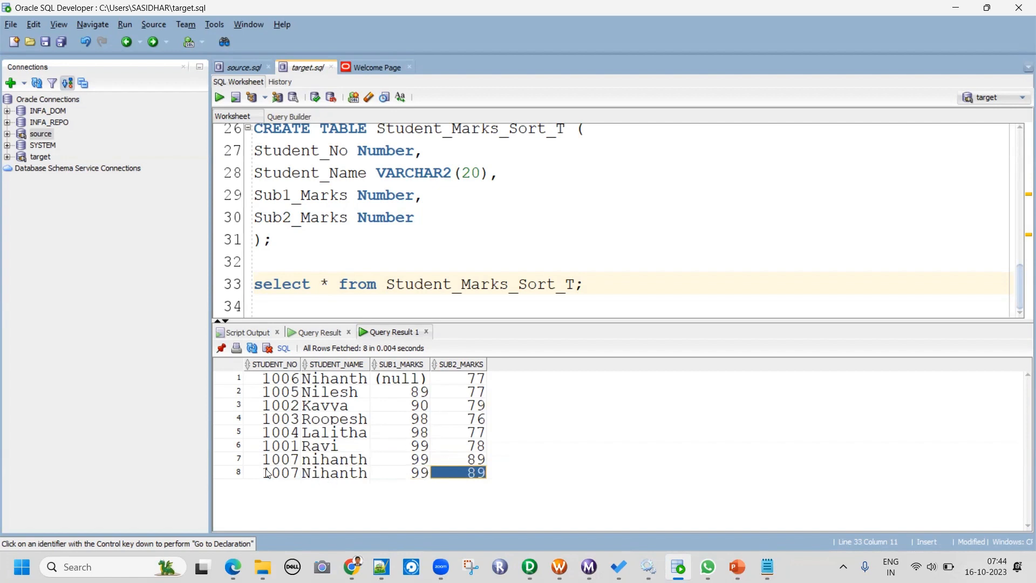
{"action": "left_click_drag", "start_coordinate": [259, 469], "coordinate": [523, 487]}
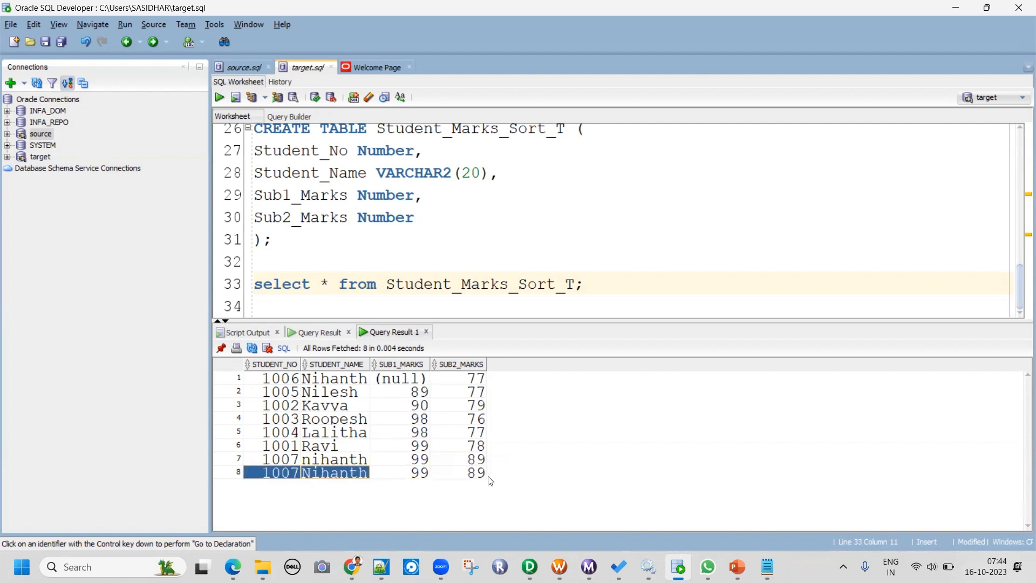
Compare the letter case of STUDENT_NAME between the two otherwise identical rows at the end of the result.
{"action": "left_click", "coordinate": [286, 459]}
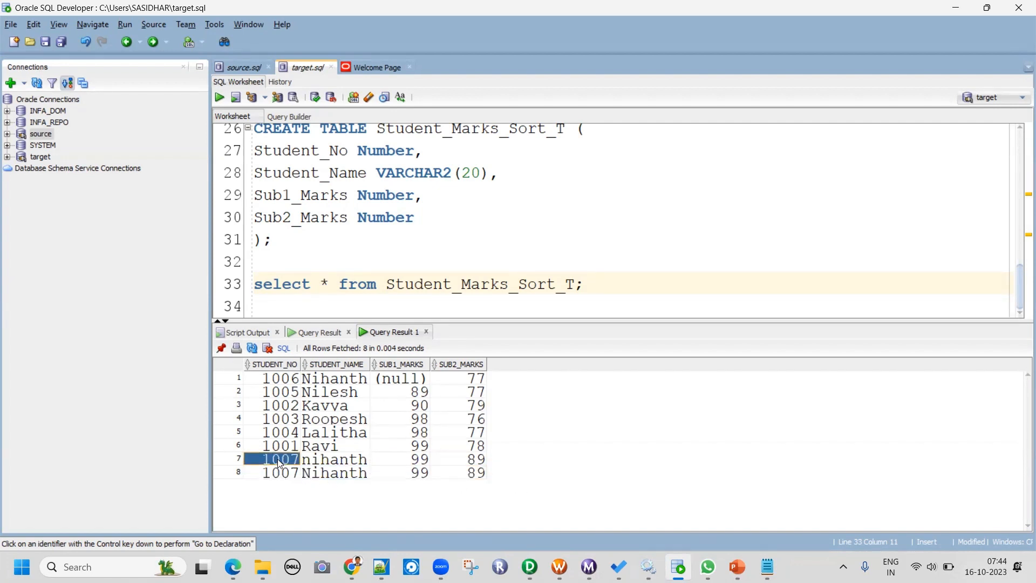
{"action": "left_click", "coordinate": [479, 472], "text": "shift"}
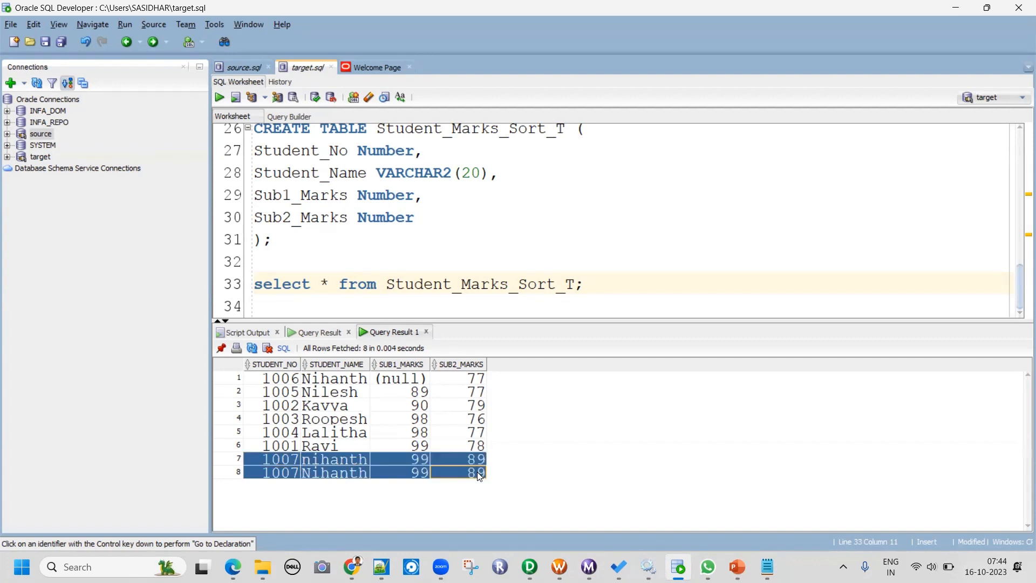
{"action": "left_click", "coordinate": [276, 460]}
{"action": "left_click", "coordinate": [336, 462]}
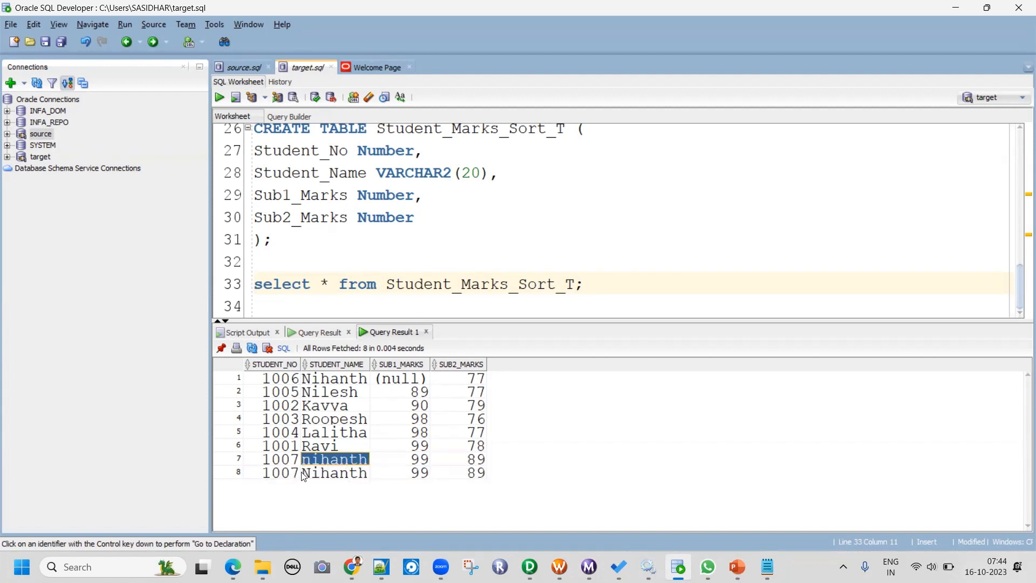
{"action": "left_click", "coordinate": [282, 459]}
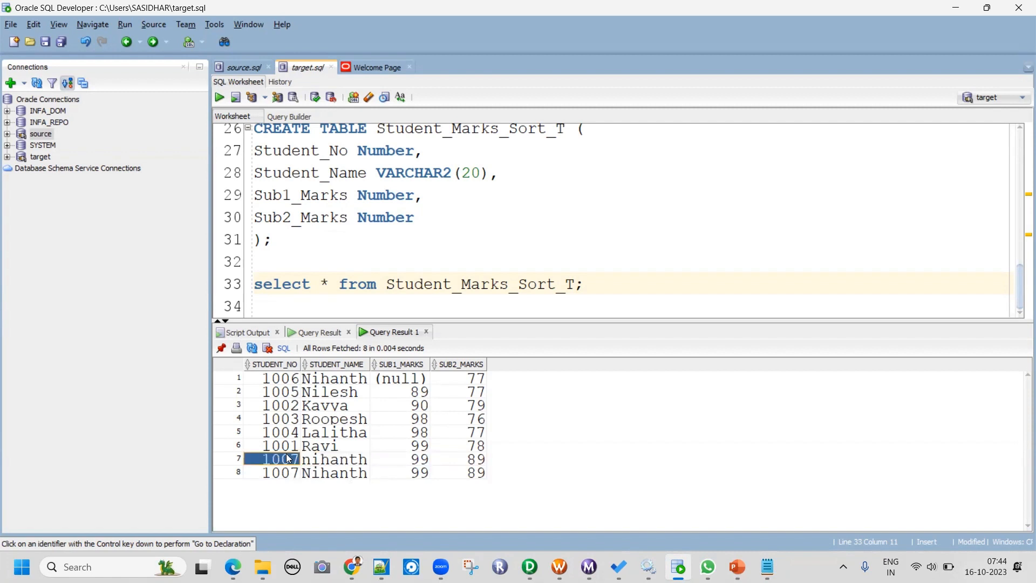
{"action": "left_click", "coordinate": [469, 475], "text": "shift"}
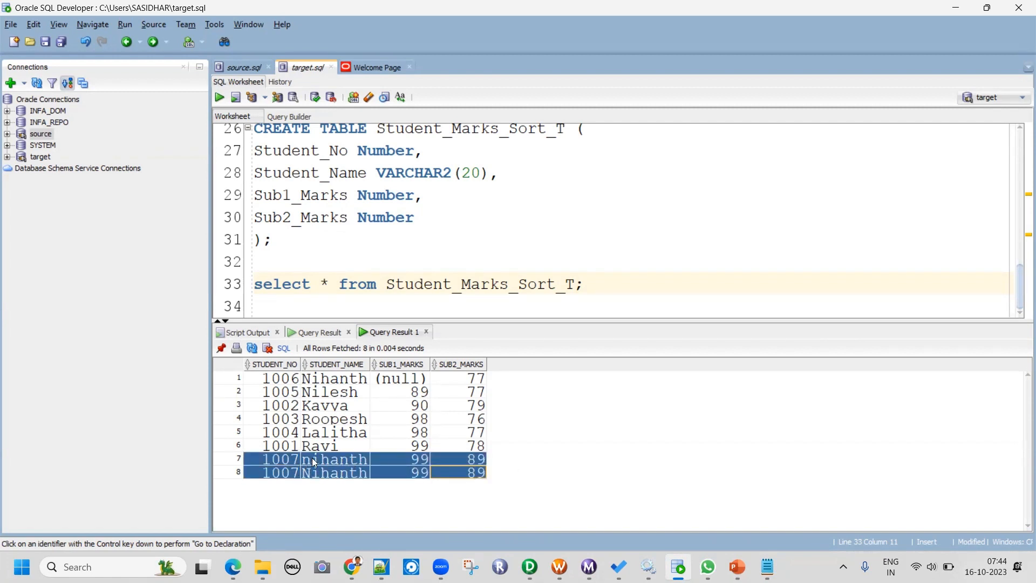
{"action": "left_click", "coordinate": [343, 465]}
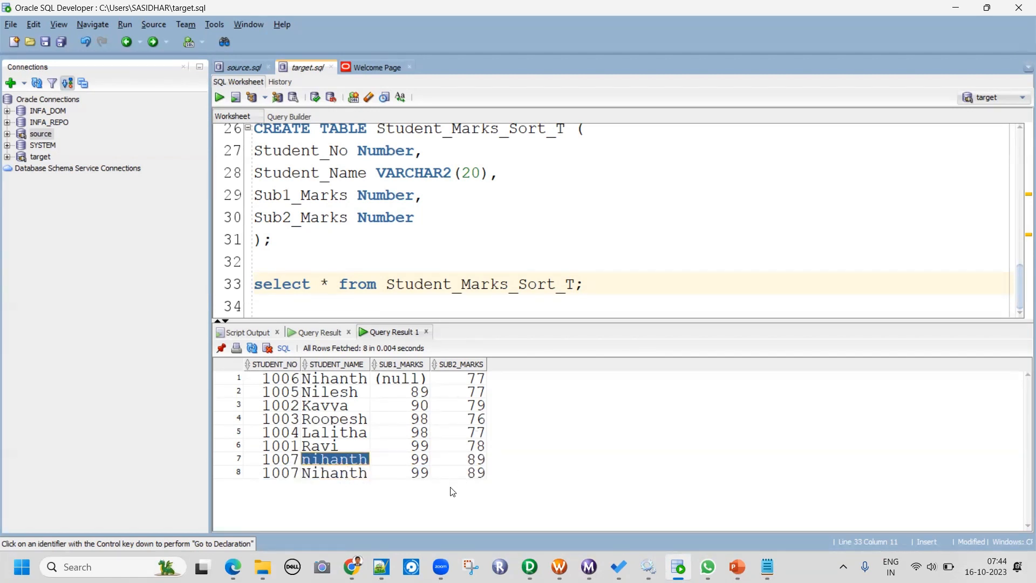
{"action": "left_click", "coordinate": [305, 474]}
{"action": "left_click", "coordinate": [311, 458]}
{"action": "left_click", "coordinate": [321, 474]}
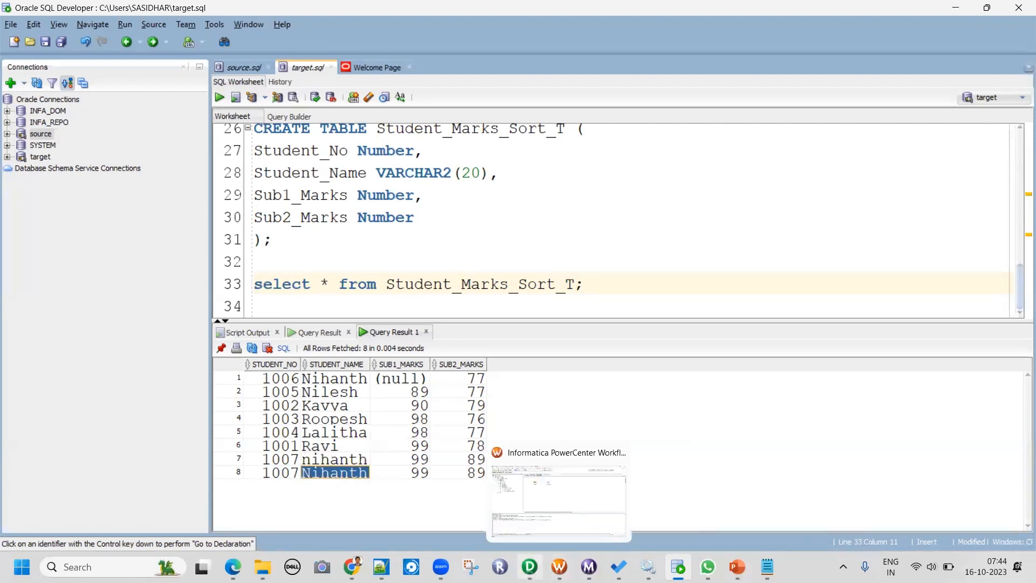
Switch to PowerCenter Designer and make STUDENT_NAME an additional ascending sort key in the srt_Student Sorter, then apply it.
{"action": "left_click", "coordinate": [530, 566]}
{"action": "double_click", "coordinate": [704, 192]}
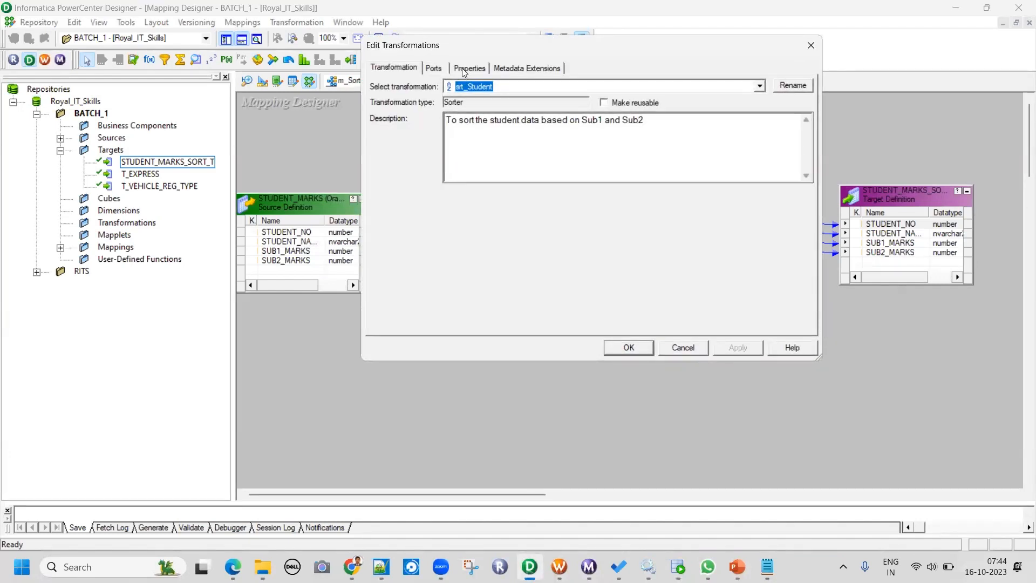
{"action": "left_click", "coordinate": [462, 68]}
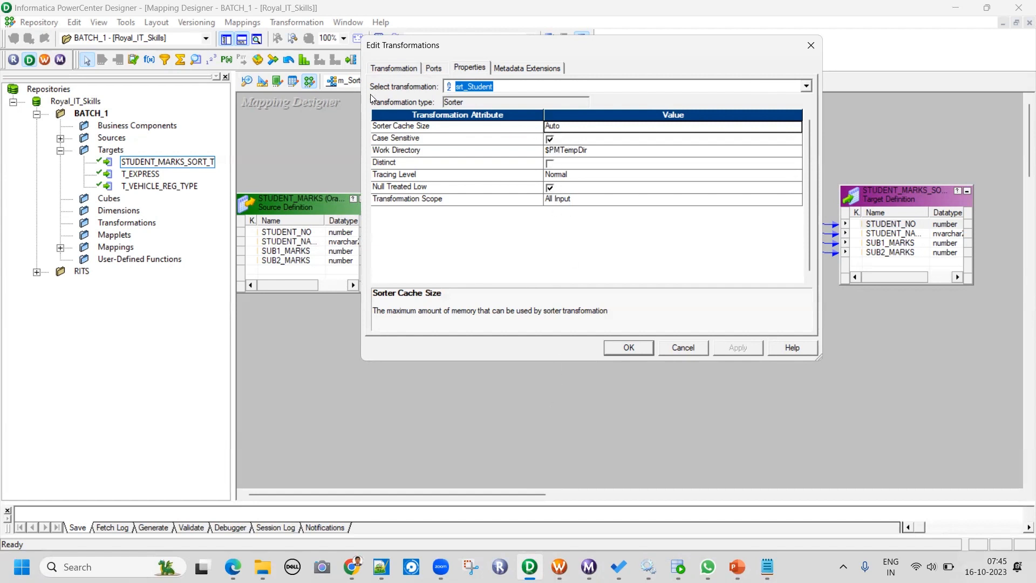
{"action": "left_click", "coordinate": [428, 68]}
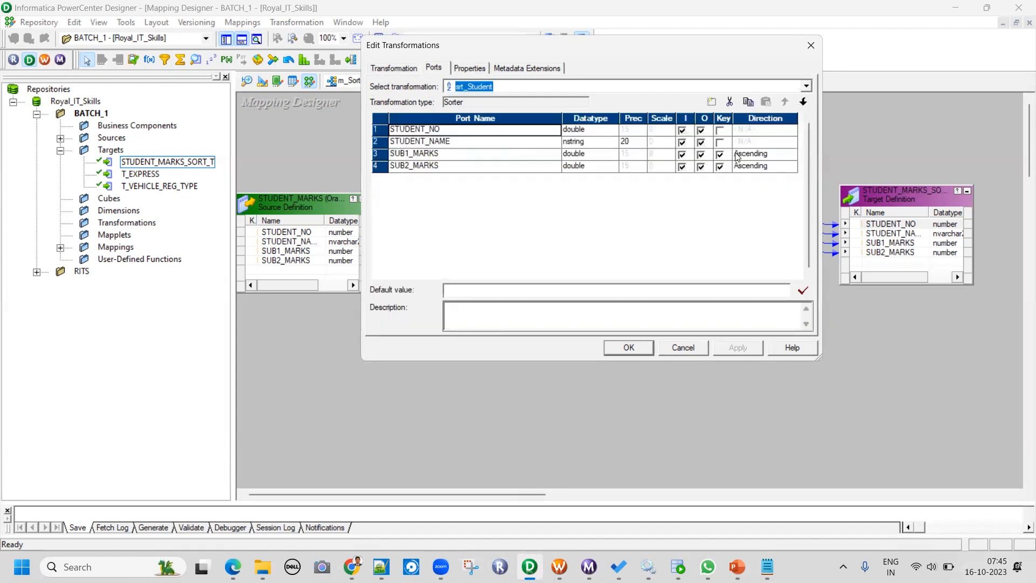
{"action": "left_click", "coordinate": [721, 143]}
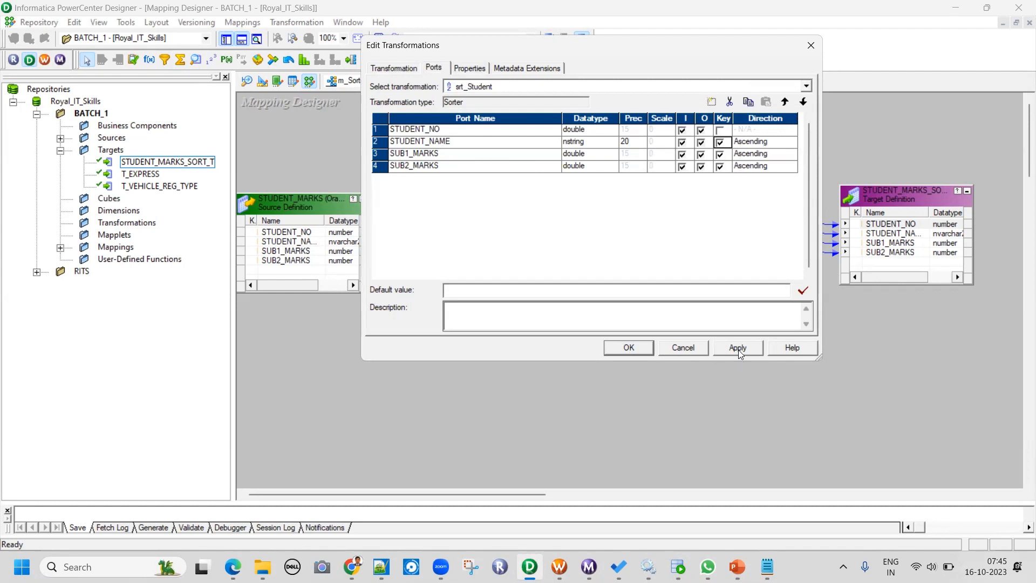
{"action": "left_click", "coordinate": [462, 67]}
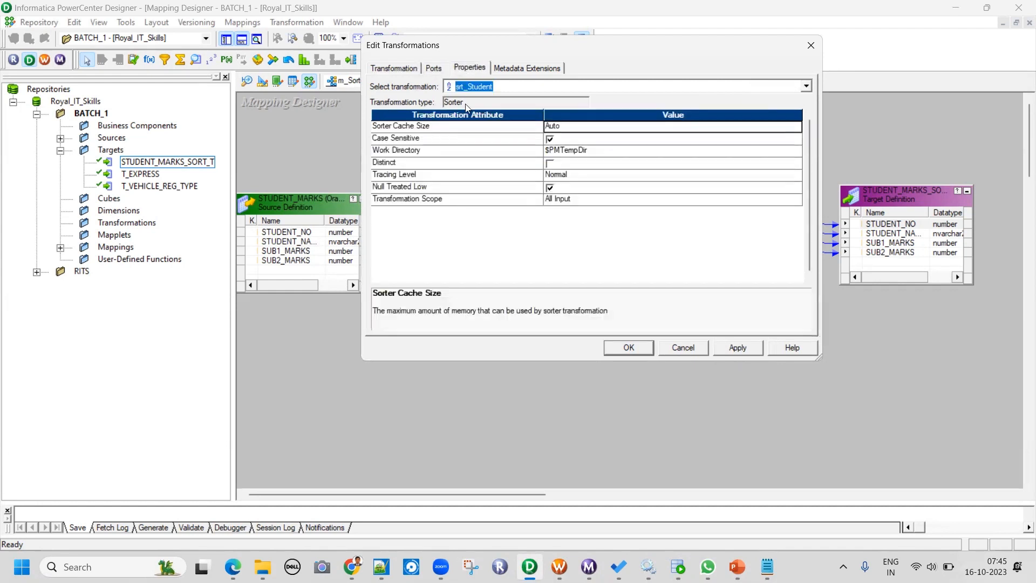
{"action": "left_click", "coordinate": [738, 345]}
{"action": "left_click", "coordinate": [629, 347]}
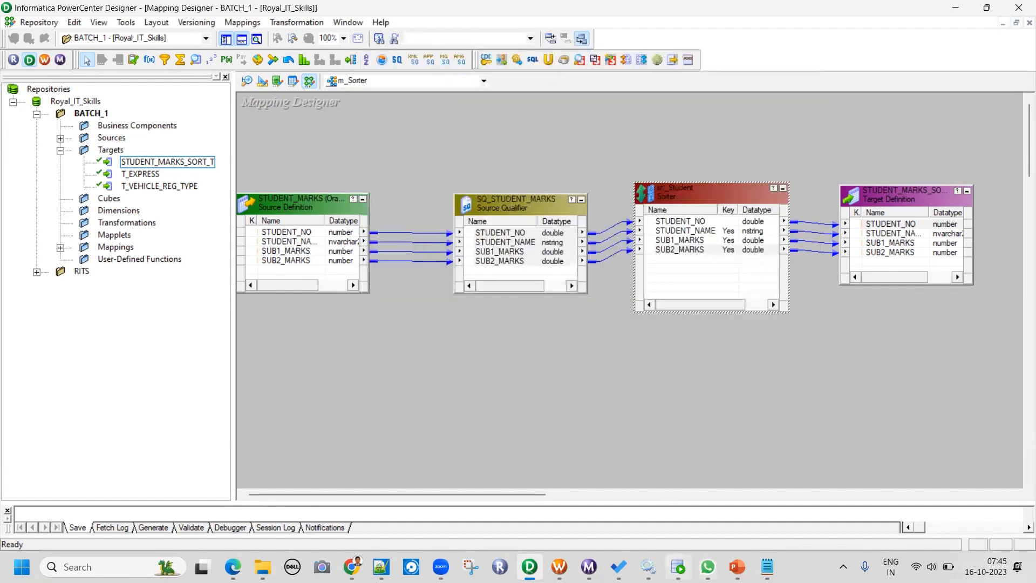
Recheck the student names in SQL Developer's query result, then return to PowerCenter Designer and save the BATCH_1 folder.
{"action": "mouse_move", "coordinate": [679, 563]}
{"action": "left_click", "coordinate": [686, 494]}
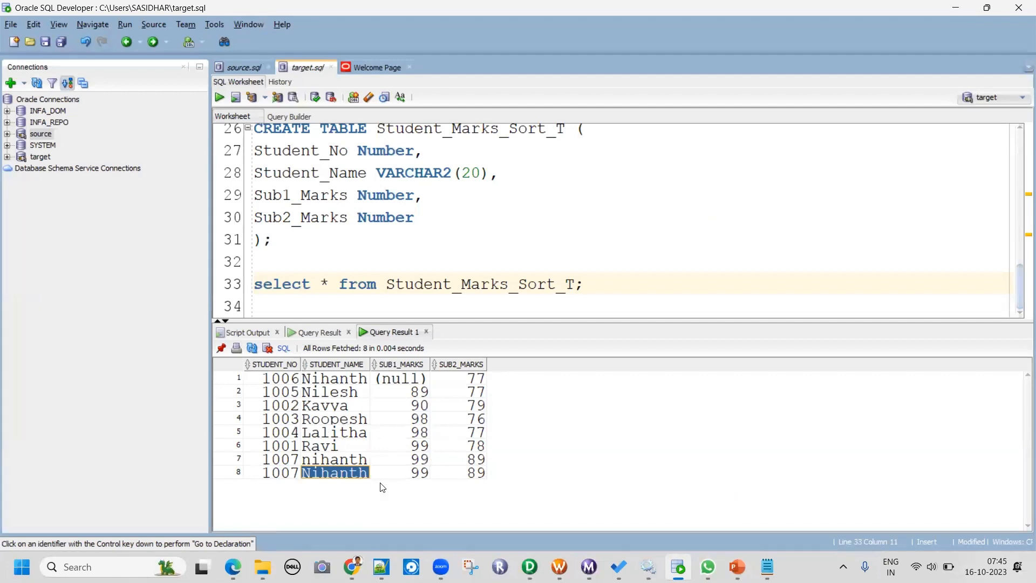
{"action": "left_click", "coordinate": [529, 558]}
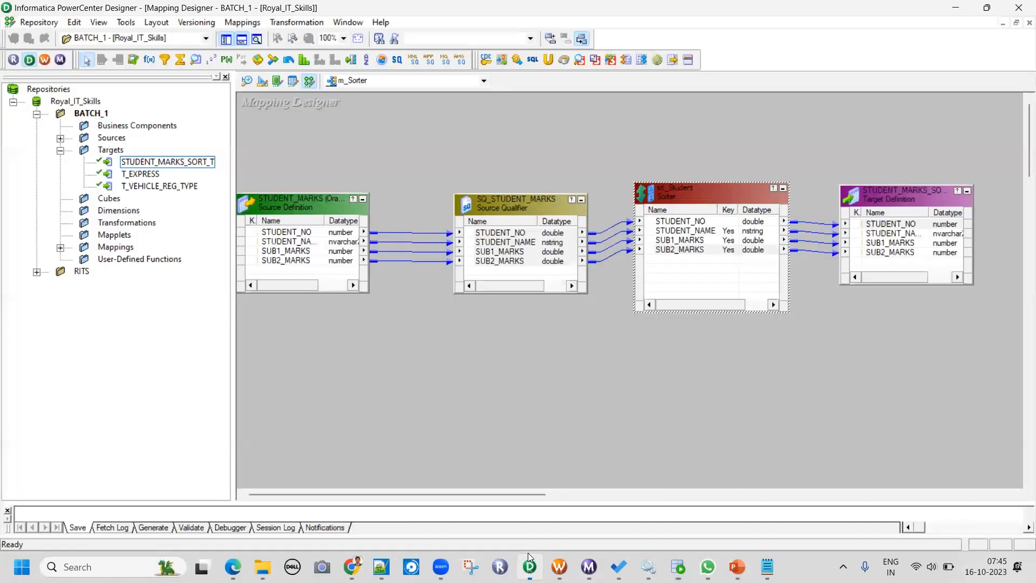
{"action": "left_click", "coordinate": [483, 347]}
{"action": "key", "text": "ctrl+s"}
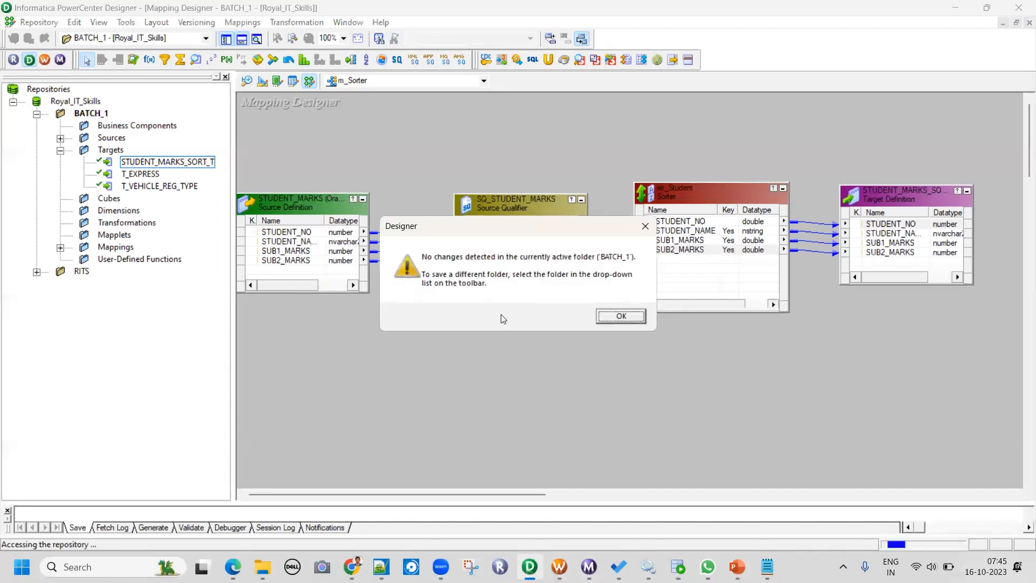
{"action": "left_click", "coordinate": [621, 316]}
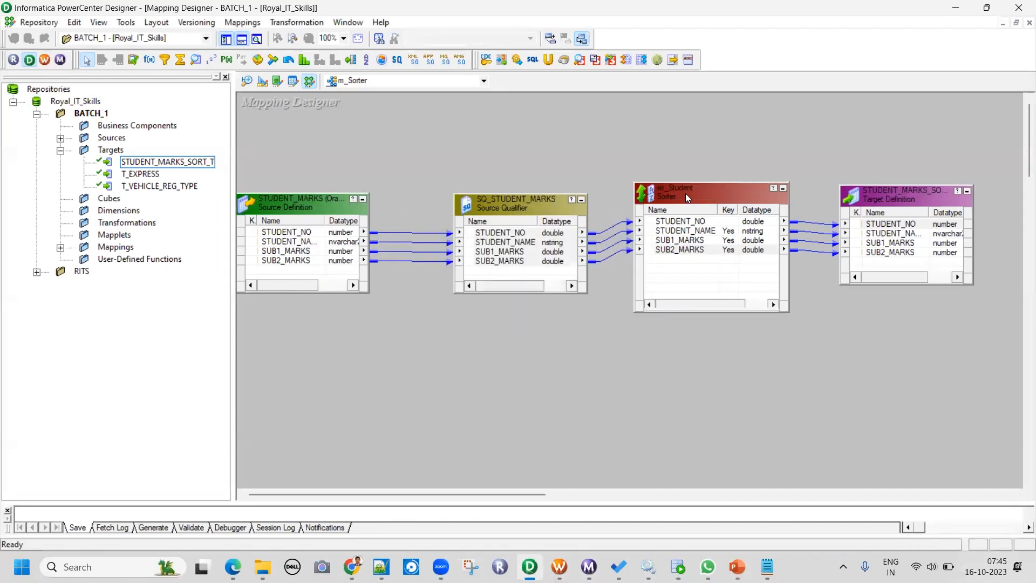
Review the srt_Student Sorter's properties and port sort keys, close its settings and save the BATCH_1 folder.
{"action": "double_click", "coordinate": [685, 193]}
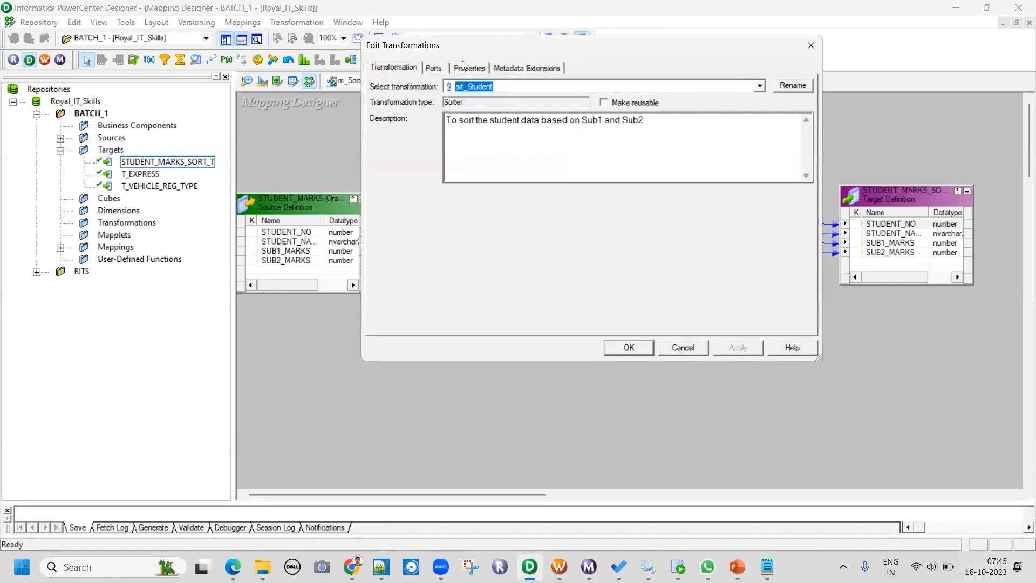
{"action": "left_click", "coordinate": [462, 68]}
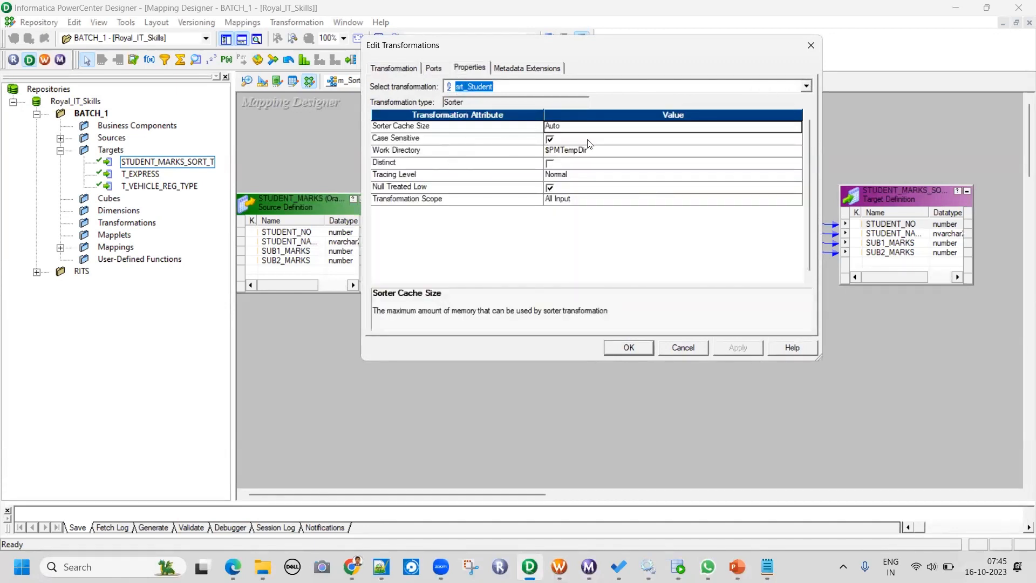
{"action": "left_click", "coordinate": [433, 68]}
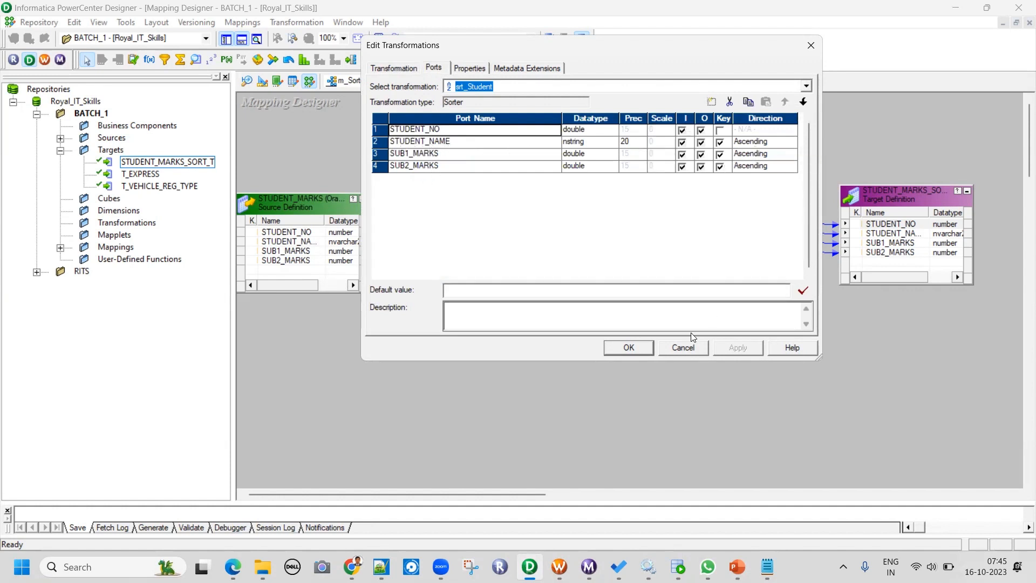
{"action": "left_click", "coordinate": [626, 348]}
{"action": "key", "text": "ctrl+s"}
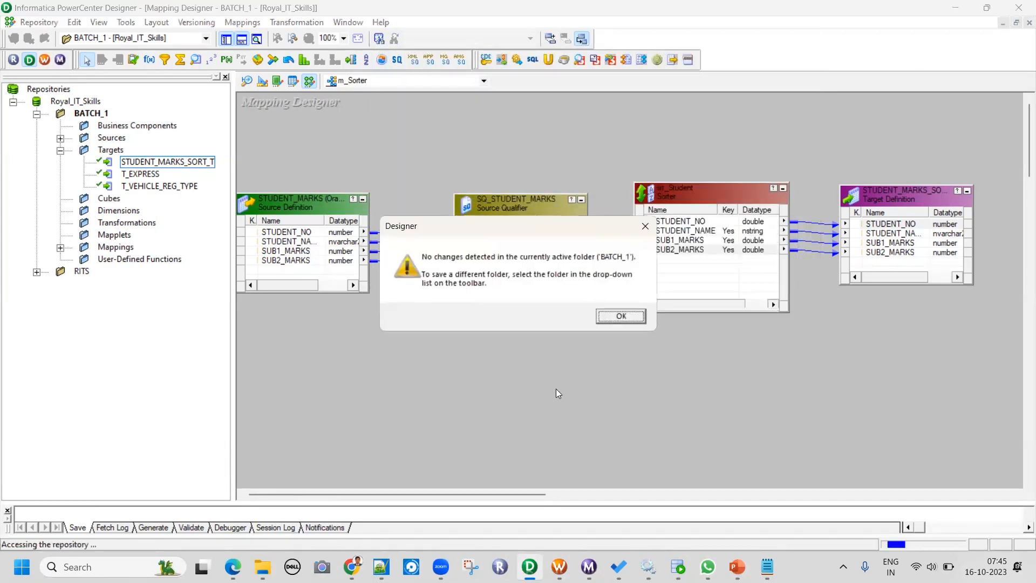
{"action": "key", "text": "Return"}
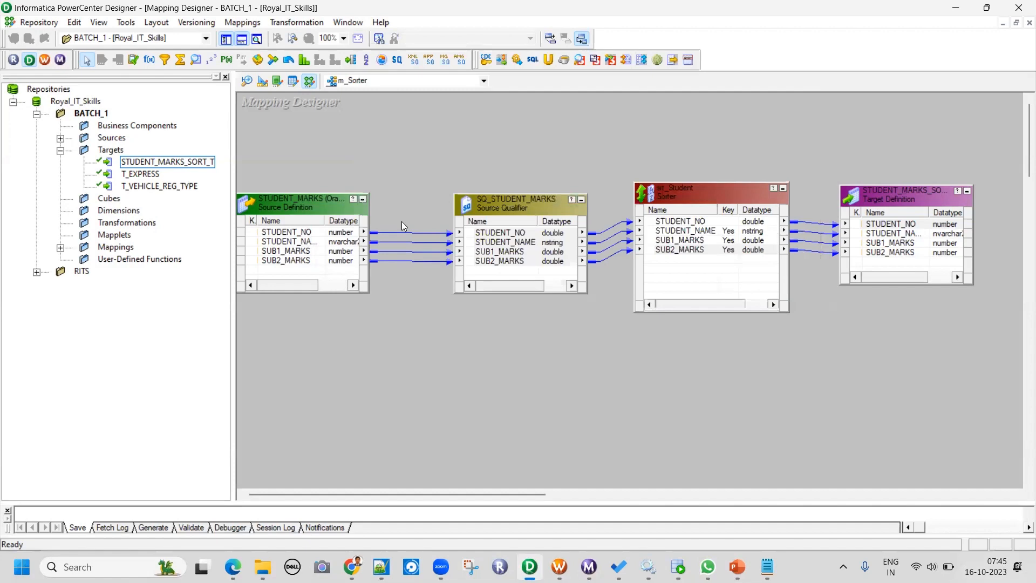
Switch to PowerCenter Workflow Manager, refresh the mapping of session s_m_Sorter, validate it and save the workflow.
{"action": "key", "text": "alt+Tab"}
{"action": "right_click", "coordinate": [430, 122]}
{"action": "left_click", "coordinate": [467, 258]}
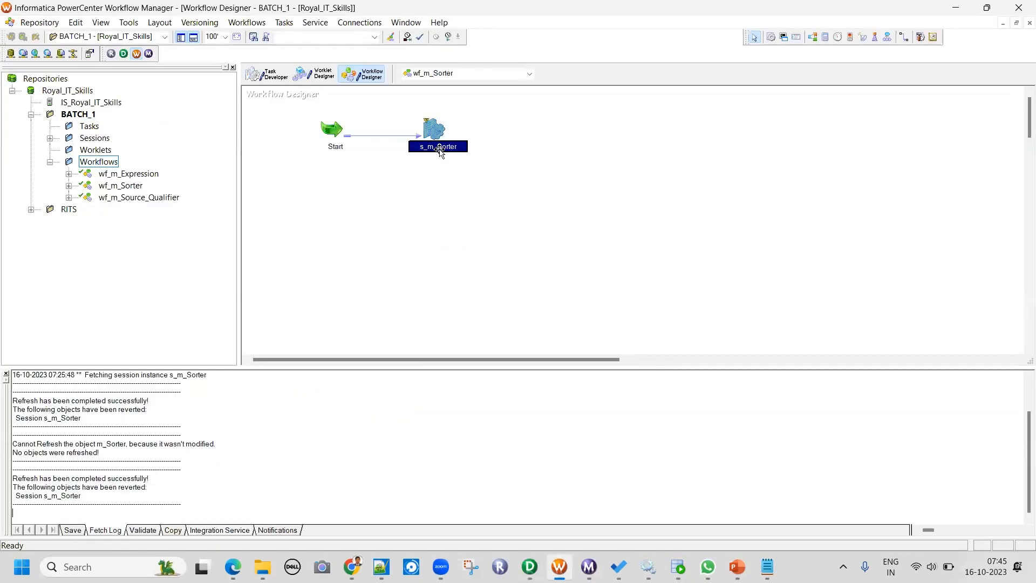
{"action": "right_click", "coordinate": [436, 126]}
{"action": "left_click", "coordinate": [464, 300]}
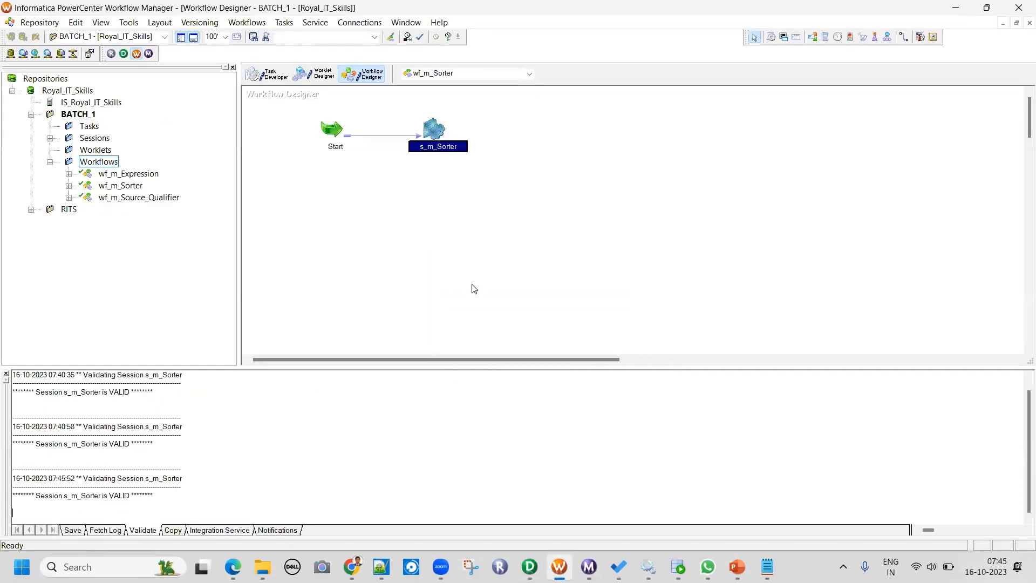
{"action": "left_click", "coordinate": [473, 287]}
{"action": "key", "text": "ctrl+s"}
Start the wf_m_Sorter workflow.
{"action": "right_click", "coordinate": [447, 211]}
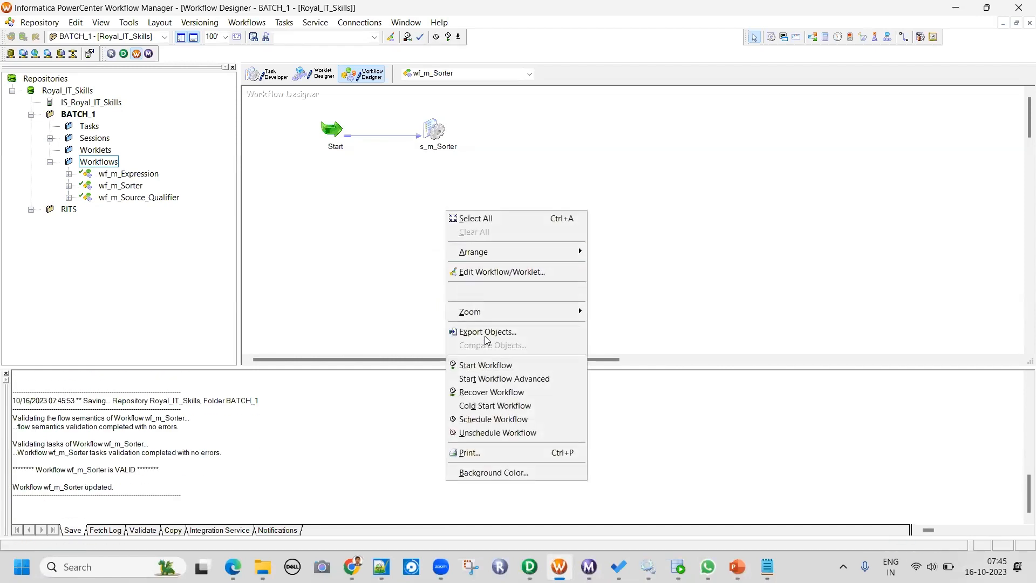
{"action": "left_click", "coordinate": [497, 360]}
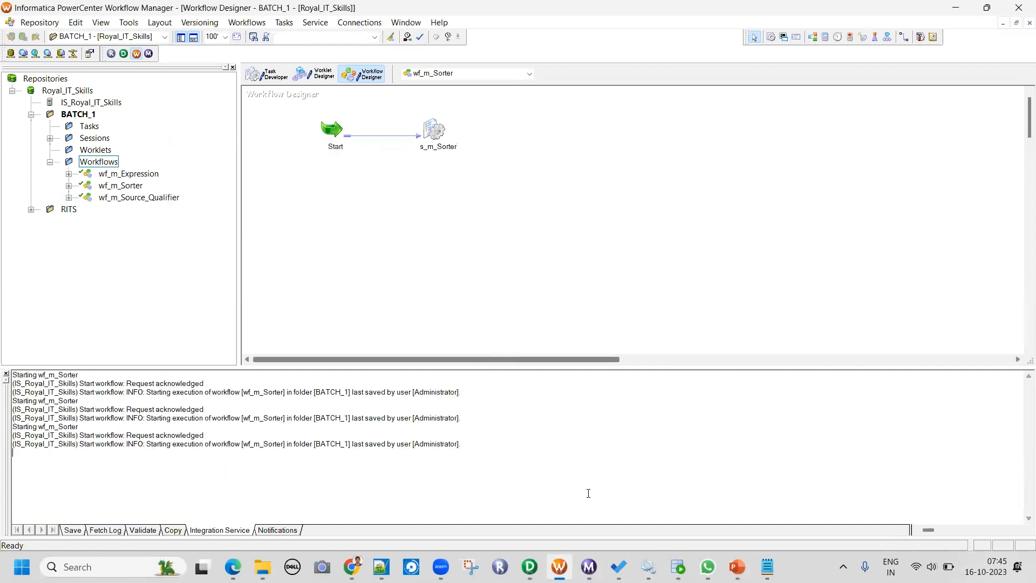
Switch to SQL Developer, pin the existing query result and rerun the select on Student_Marks_Sort_T into a new result.
{"action": "left_click", "coordinate": [182, 88]}
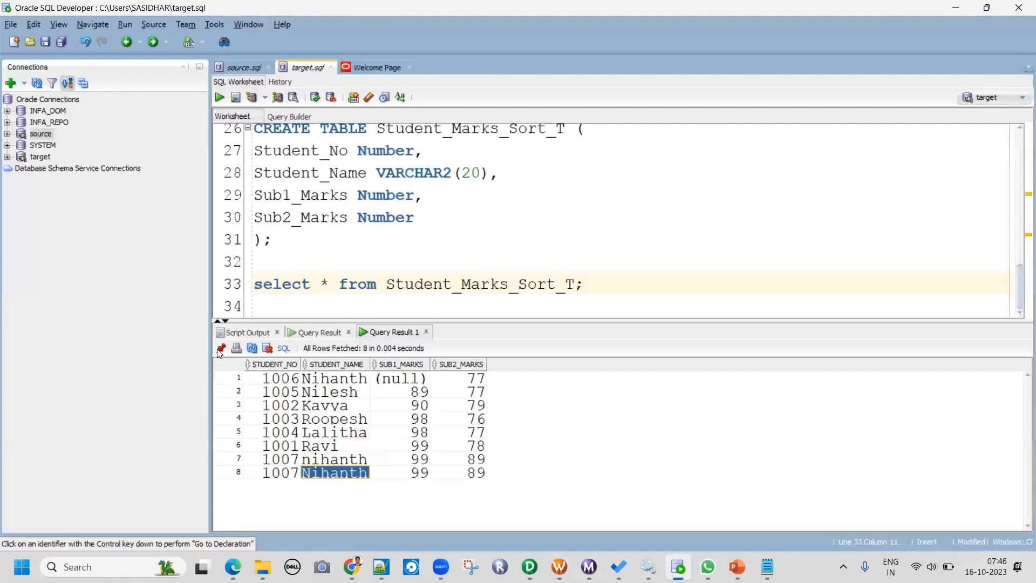
{"action": "left_click", "coordinate": [221, 348]}
{"action": "left_click", "coordinate": [414, 284]}
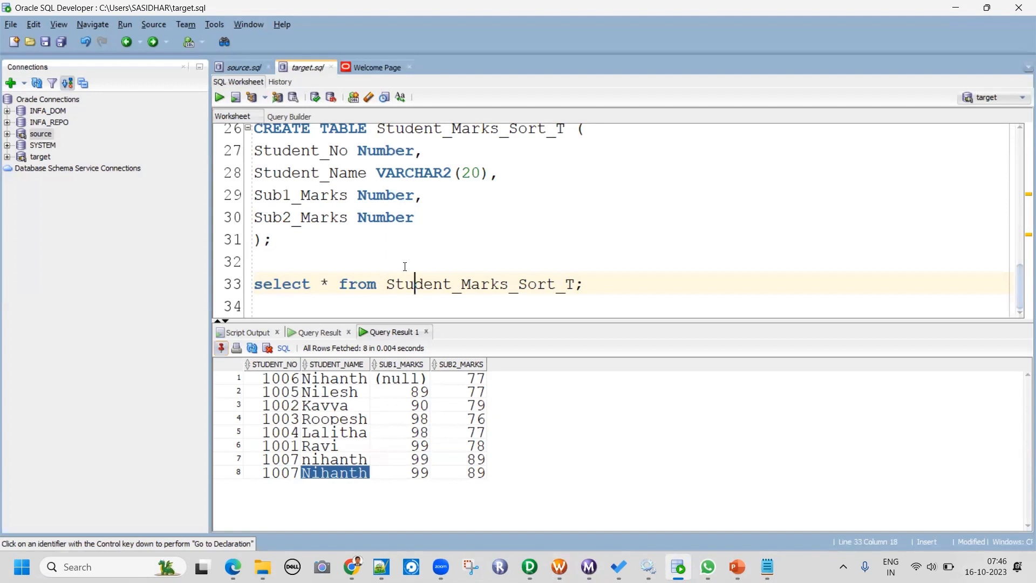
{"action": "left_click", "coordinate": [219, 97]}
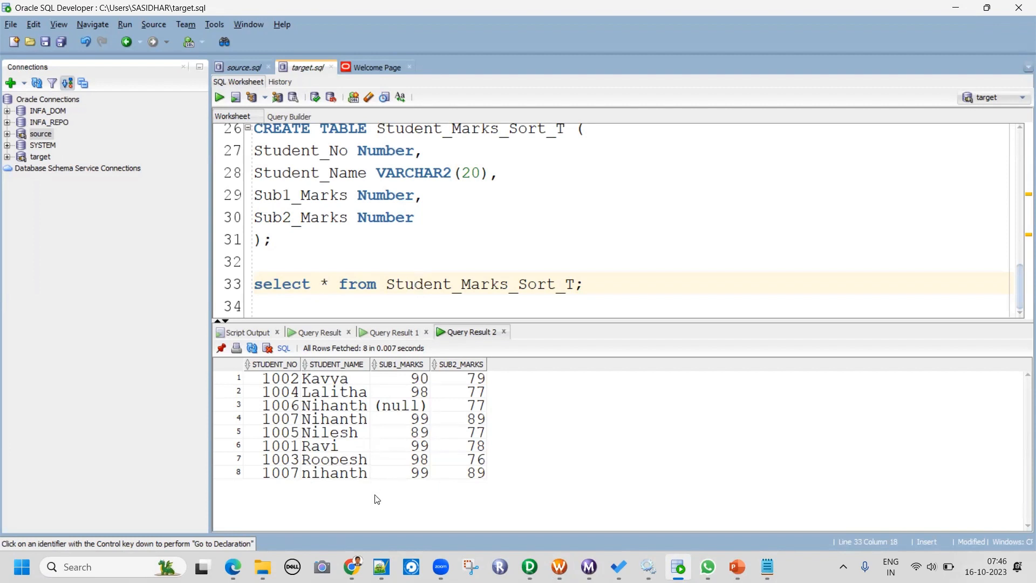
{"action": "left_click", "coordinate": [338, 379]}
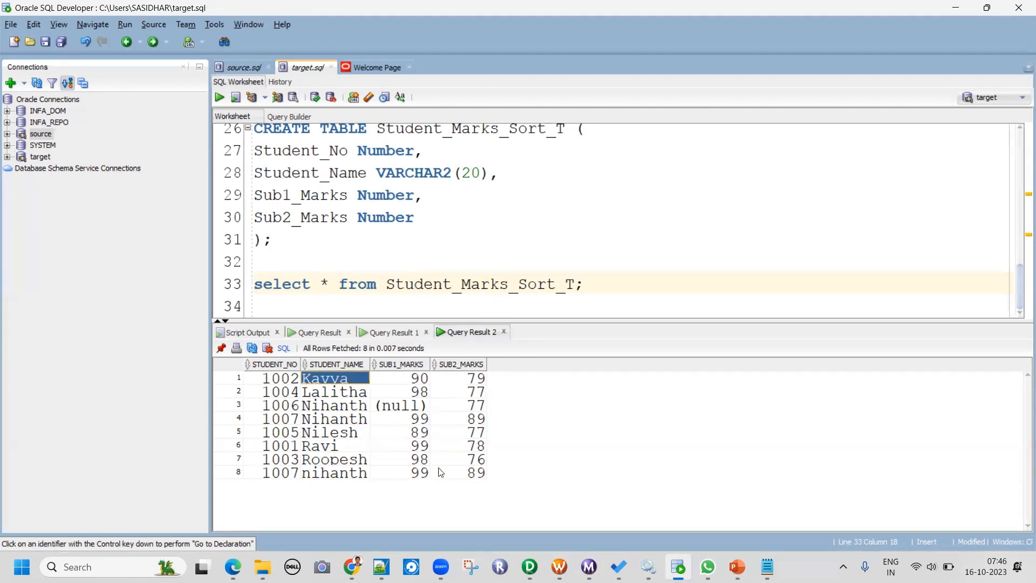
Switch to PowerCenter Designer and move the STUDENT_NAME port of srt_Student below SUB2_MARKS, applying the new sort key order.
{"action": "left_click", "coordinate": [532, 567]}
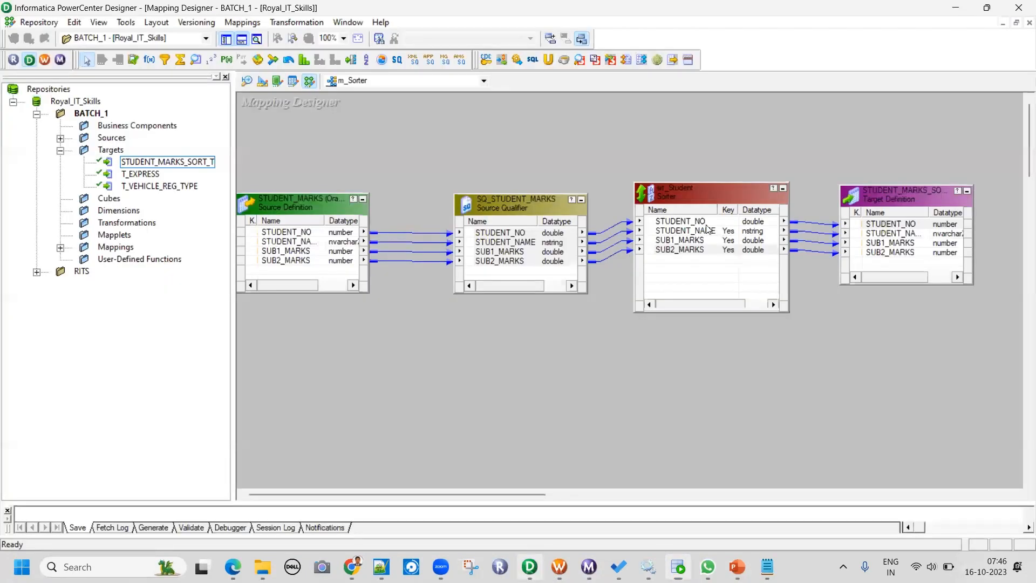
{"action": "double_click", "coordinate": [685, 248]}
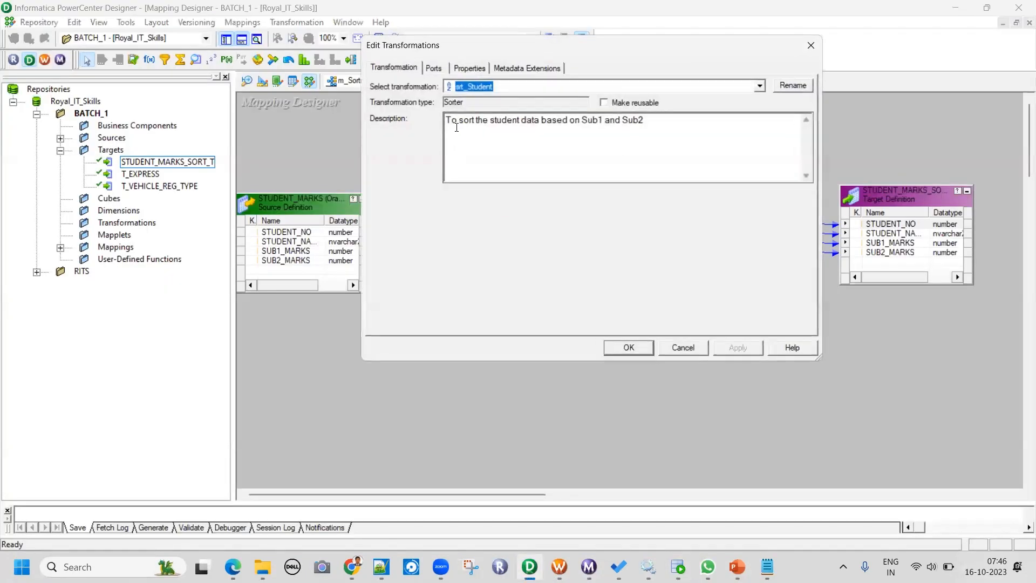
{"action": "left_click", "coordinate": [437, 69]}
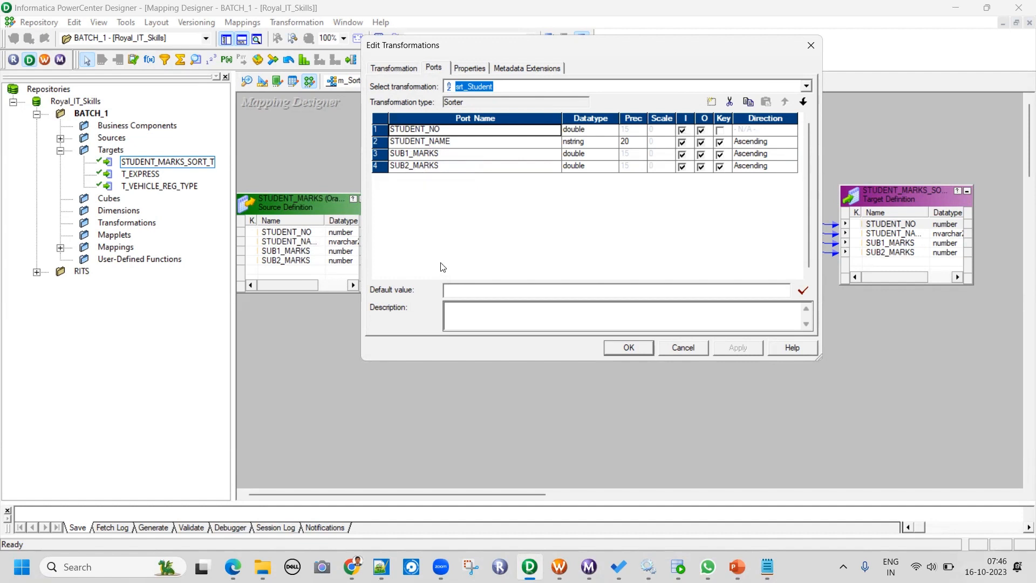
{"action": "left_click", "coordinate": [383, 145]}
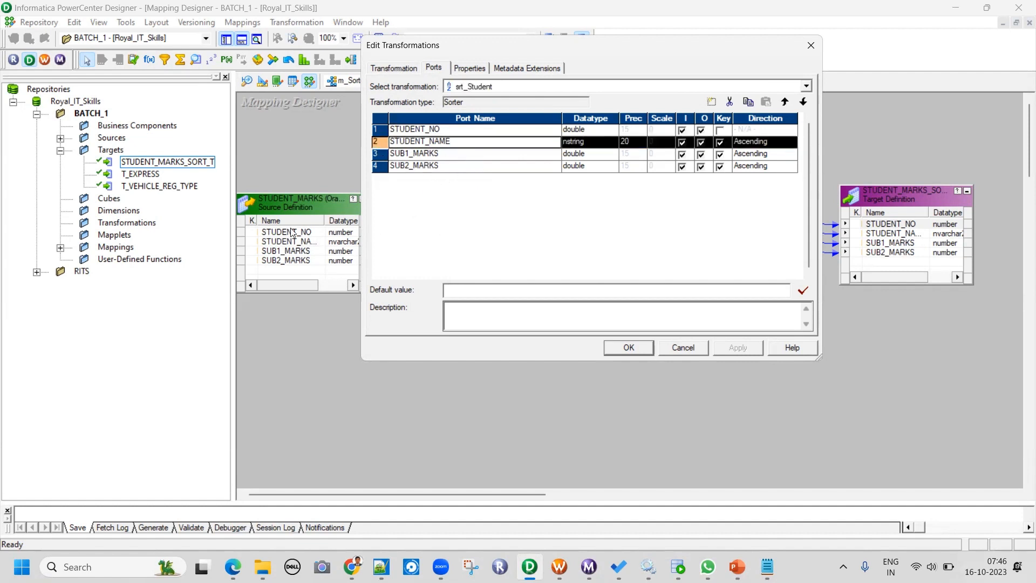
{"action": "left_click", "coordinate": [804, 102]}
{"action": "left_click", "coordinate": [804, 102]}
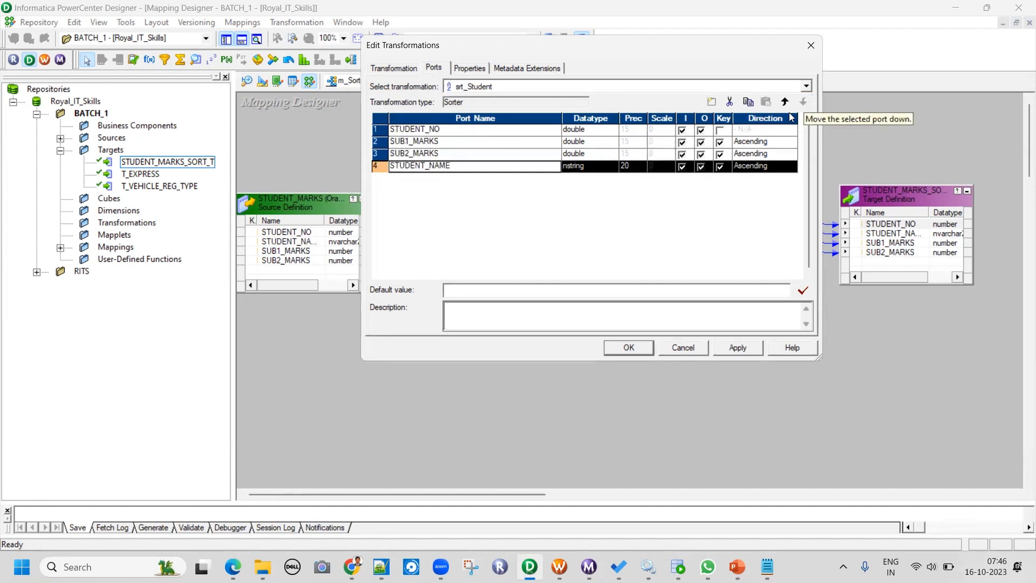
{"action": "left_click", "coordinate": [418, 155]}
{"action": "left_click", "coordinate": [416, 166]}
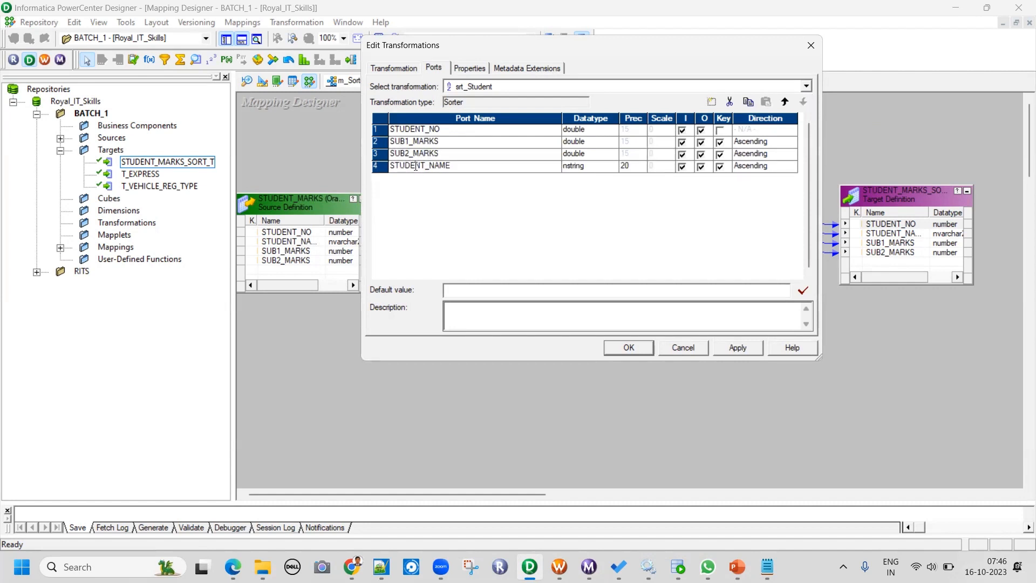
{"action": "left_click", "coordinate": [384, 168]}
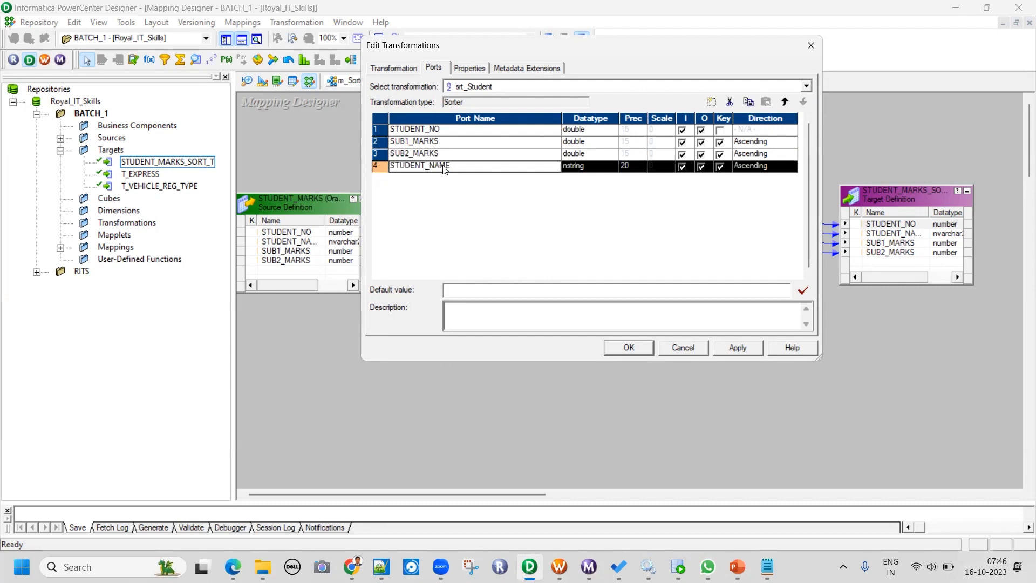
{"action": "left_click", "coordinate": [739, 348]}
{"action": "left_click", "coordinate": [629, 347]}
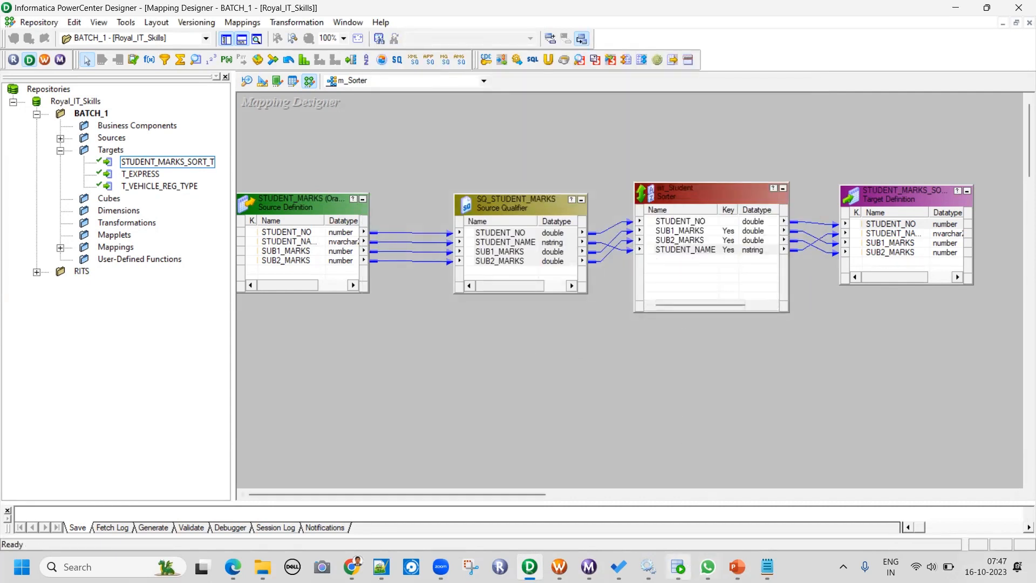
Switch to SQL Developer and examine how STUDENT_NAME, its letter case and SUB1_MARKS order the rows in the latest query result.
{"action": "left_click", "coordinate": [678, 567]}
{"action": "key", "text": "Down"}
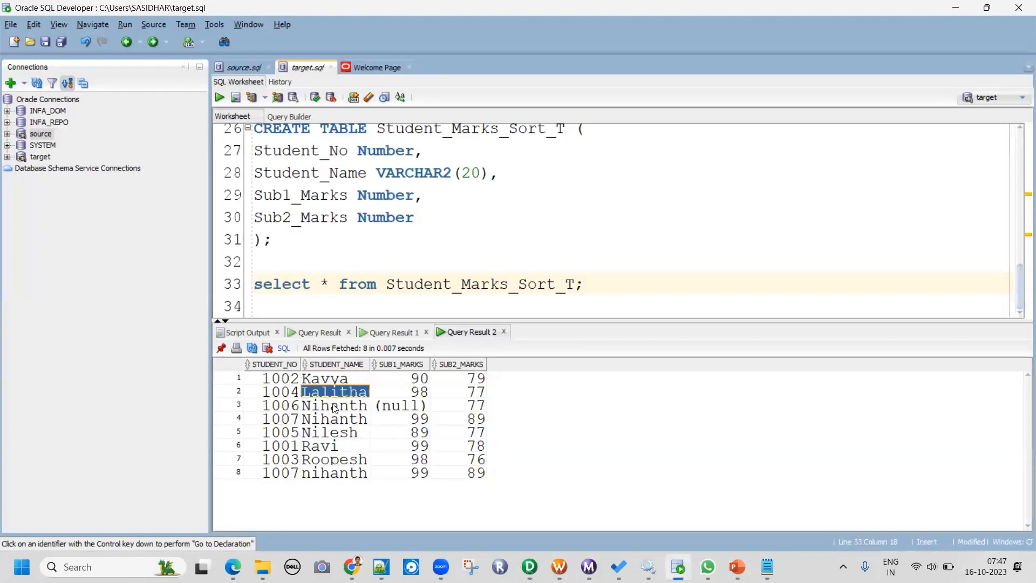
{"action": "key", "text": "Down"}
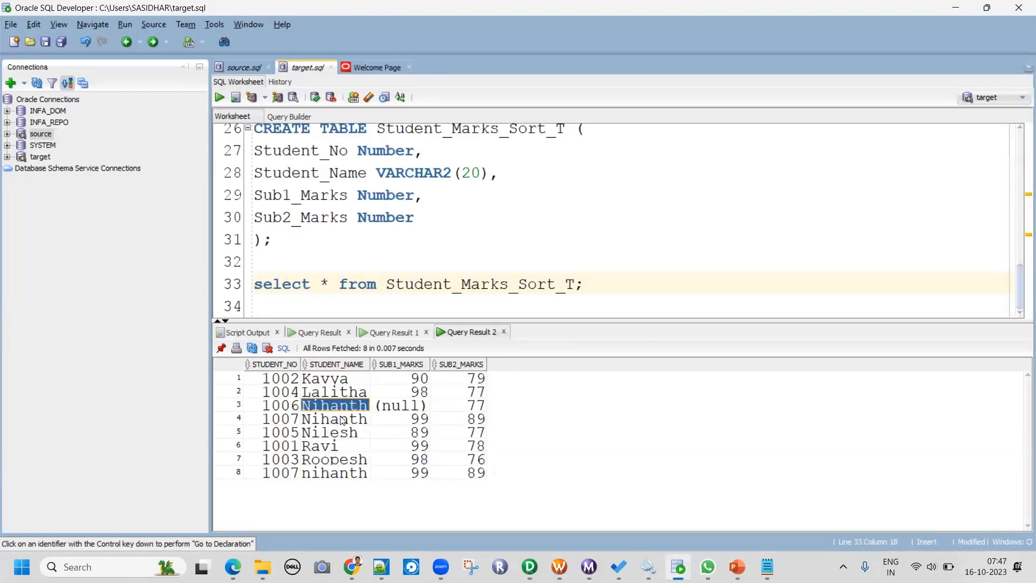
{"action": "left_click", "coordinate": [327, 380]}
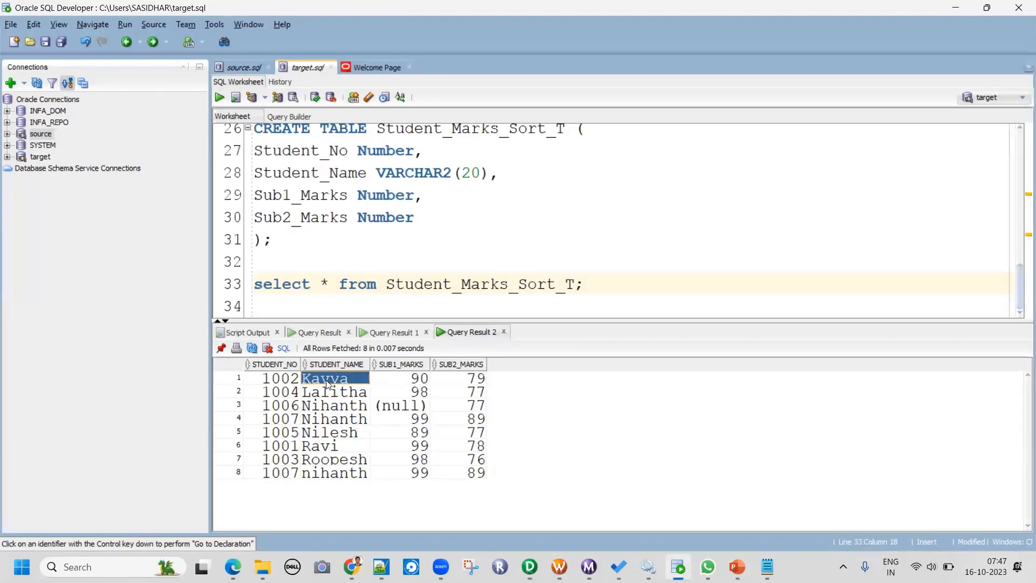
{"action": "left_click", "coordinate": [326, 465], "text": "shift"}
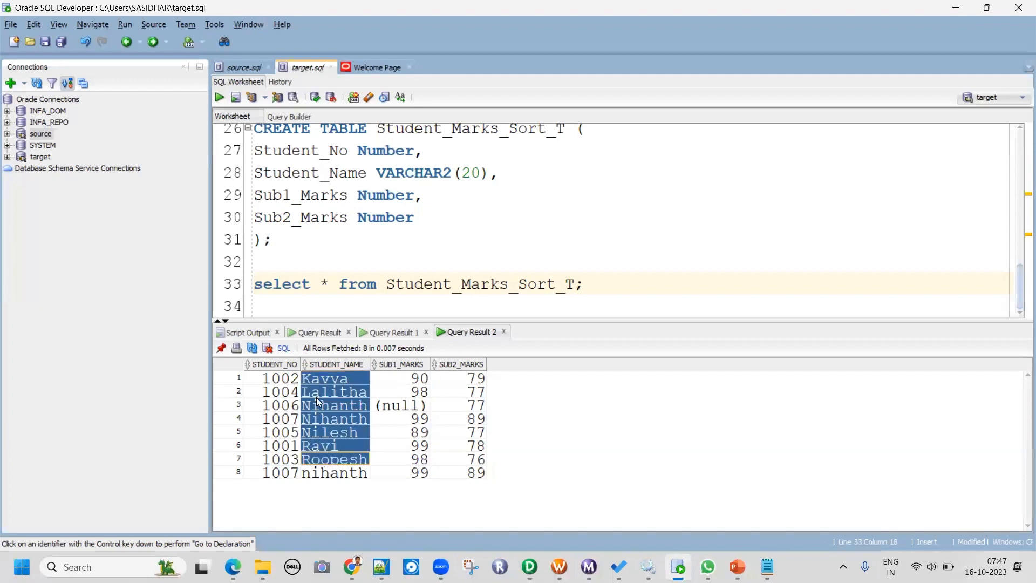
{"action": "left_click", "coordinate": [319, 473]}
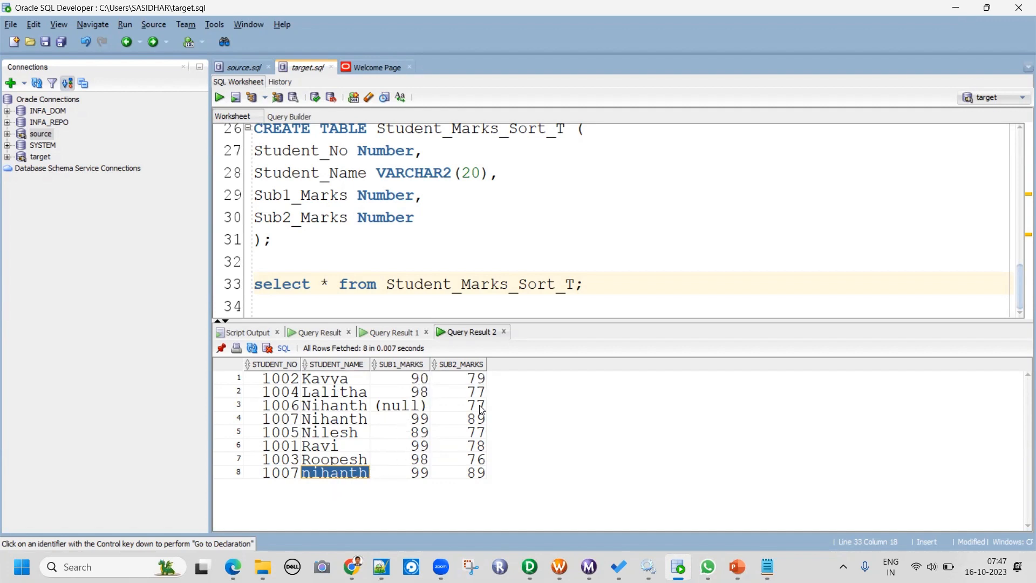
{"action": "left_click_drag", "start_coordinate": [351, 412], "coordinate": [354, 424]}
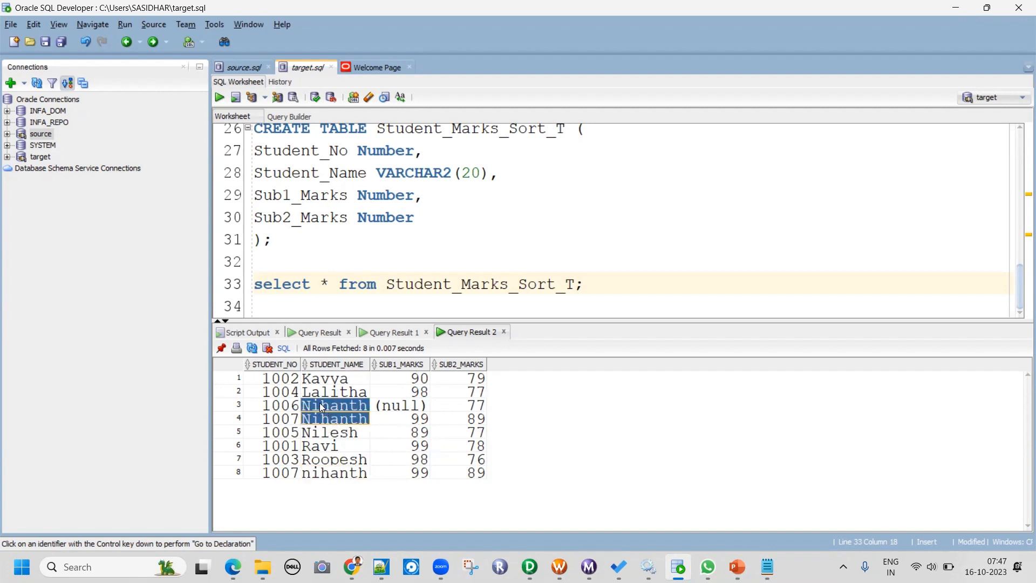
{"action": "left_click_drag", "start_coordinate": [345, 405], "coordinate": [394, 413]}
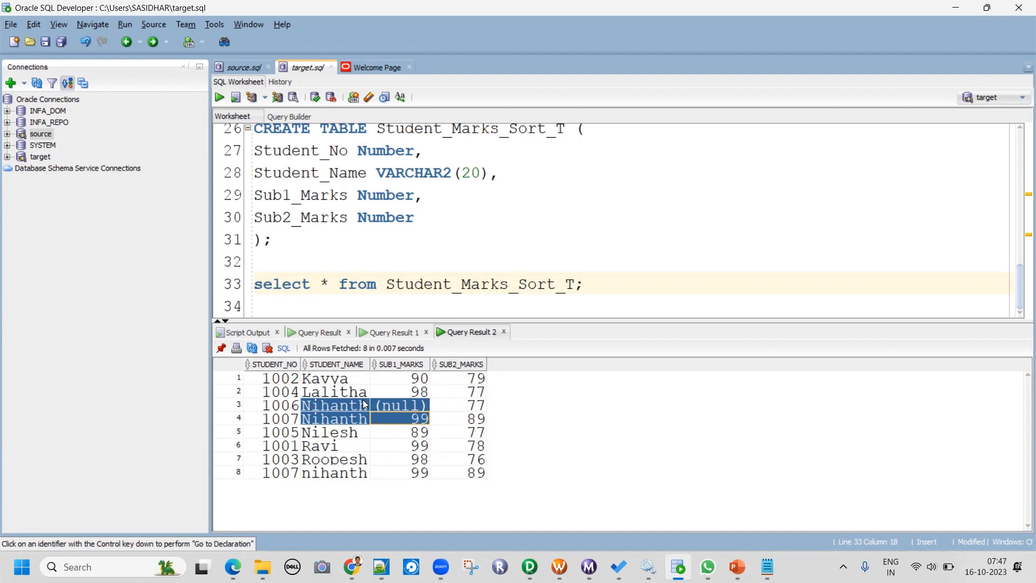
Return to PowerCenter Designer and save the BATCH_1 folder with the reordered Sorter ports.
{"action": "key", "text": "alt+Tab"}
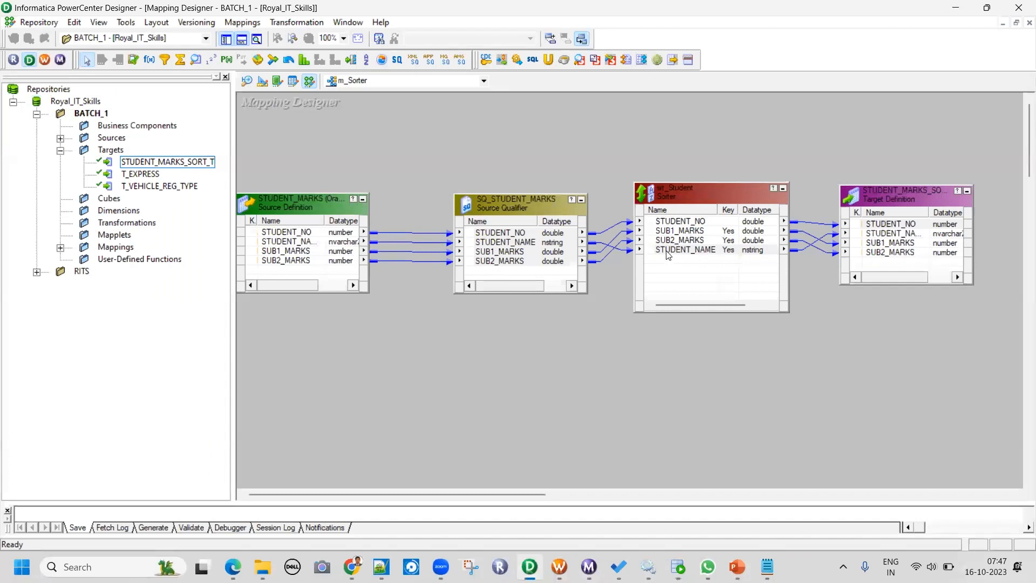
{"action": "key", "text": "ctrl+s"}
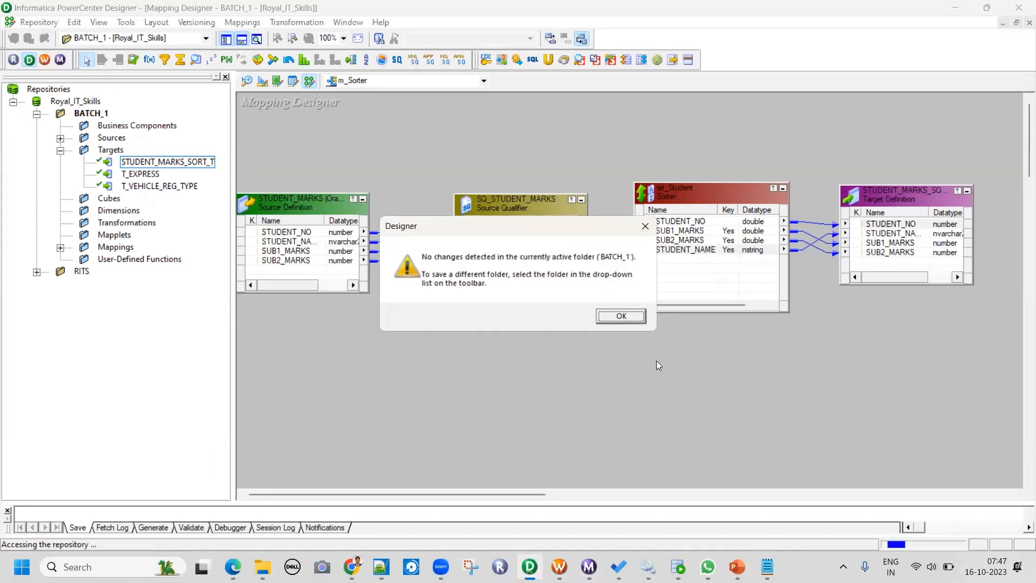
{"action": "left_click", "coordinate": [635, 320]}
In PowerCenter Workflow Manager, refresh session s_m_Sorter with the reordered mapping, validate it and save wf_m_Sorter.
{"action": "left_click", "coordinate": [529, 566]}
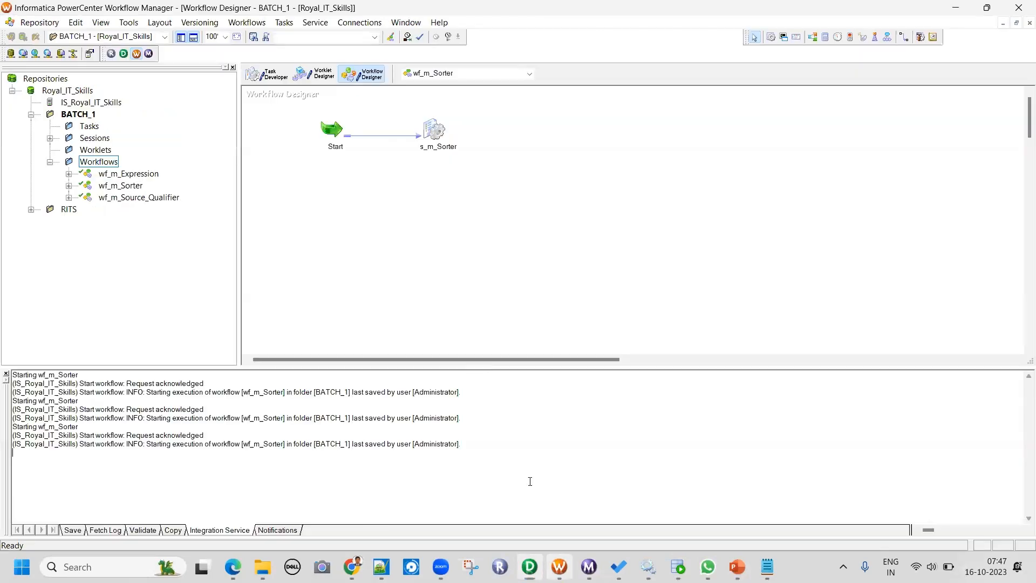
{"action": "right_click", "coordinate": [435, 129]}
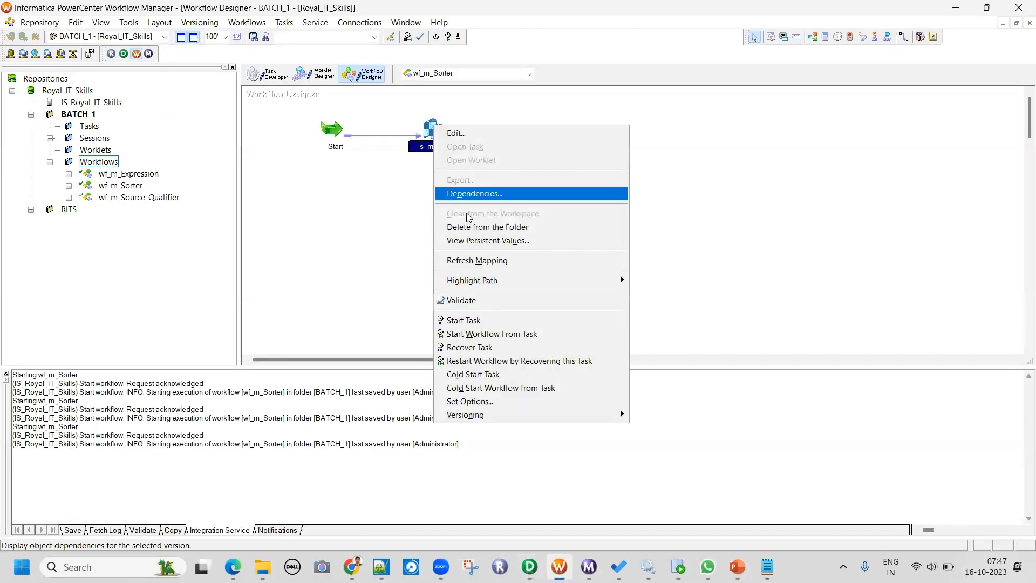
{"action": "left_click", "coordinate": [486, 259]}
{"action": "right_click", "coordinate": [432, 132]}
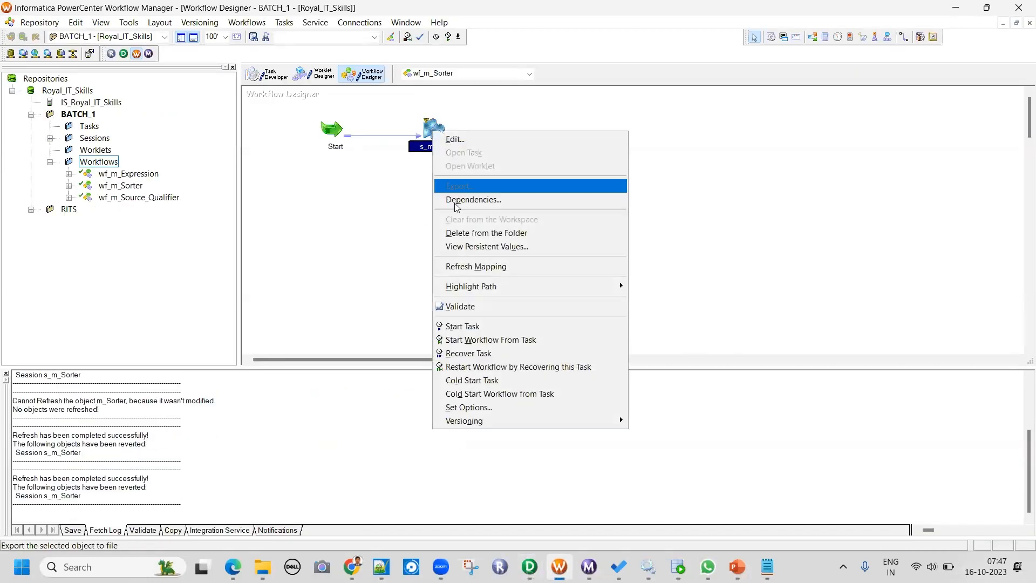
{"action": "left_click", "coordinate": [470, 310]}
{"action": "left_click", "coordinate": [472, 263]}
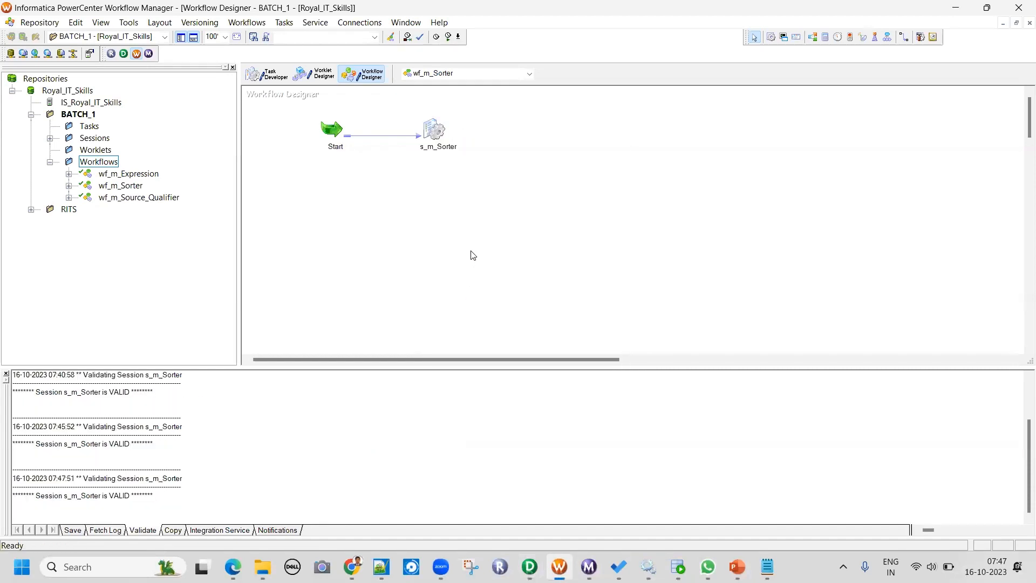
{"action": "key", "text": "ctrl+s"}
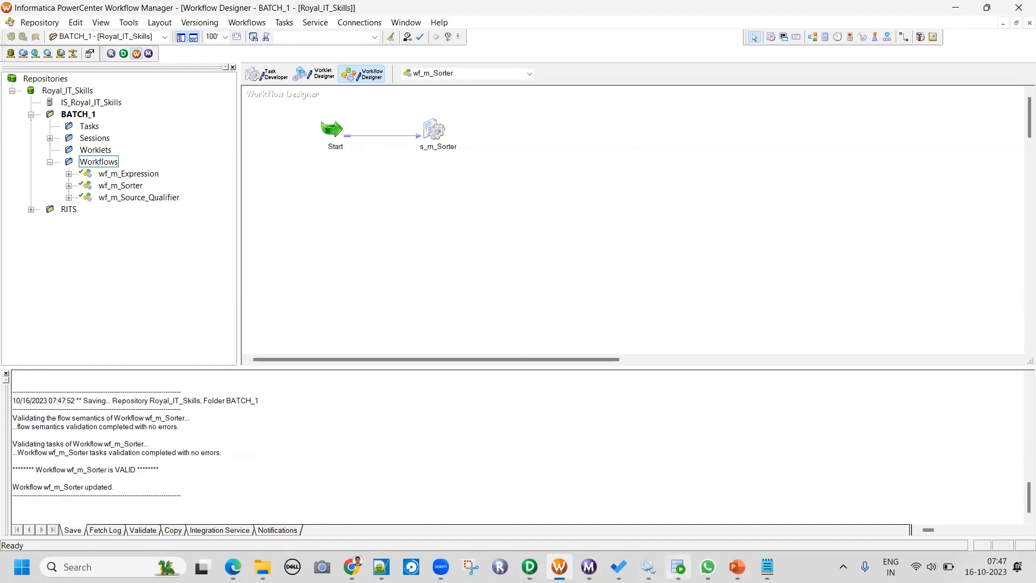
Switch to SQL Developer and compare the row order in the three saved Student_Marks_Sort_T query results.
{"action": "left_click", "coordinate": [678, 567]}
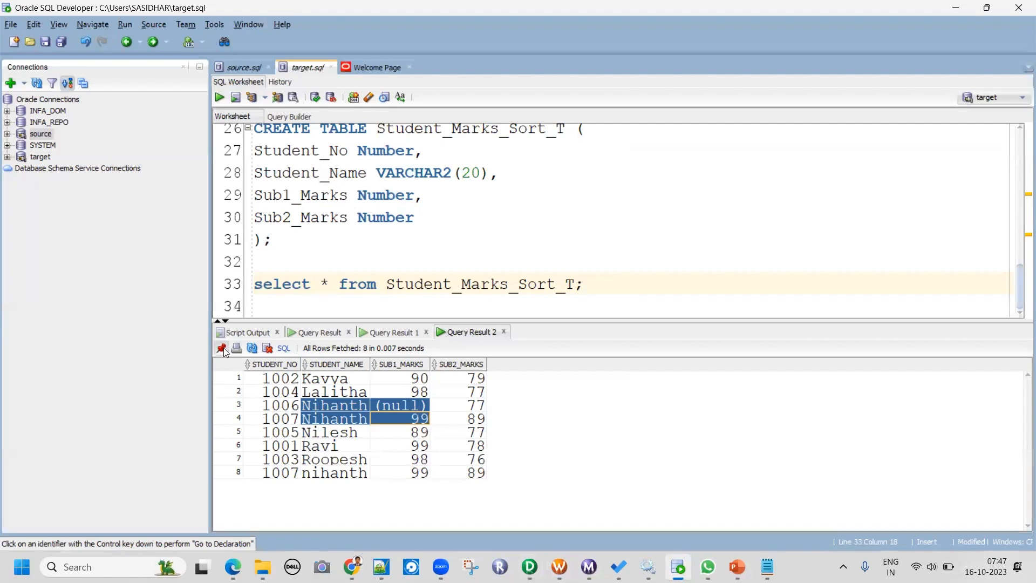
{"action": "left_click", "coordinate": [314, 333]}
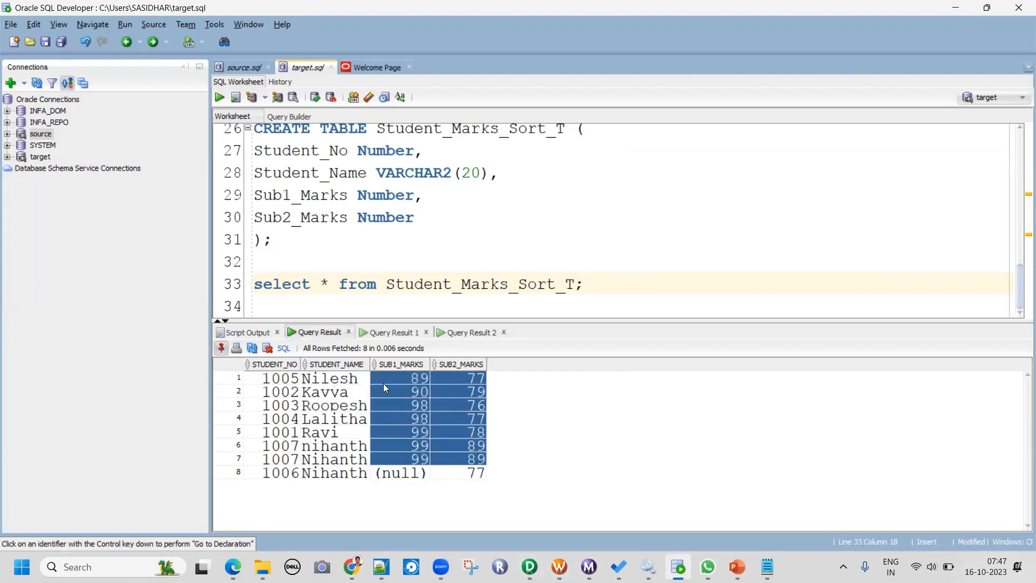
{"action": "left_click", "coordinate": [392, 331]}
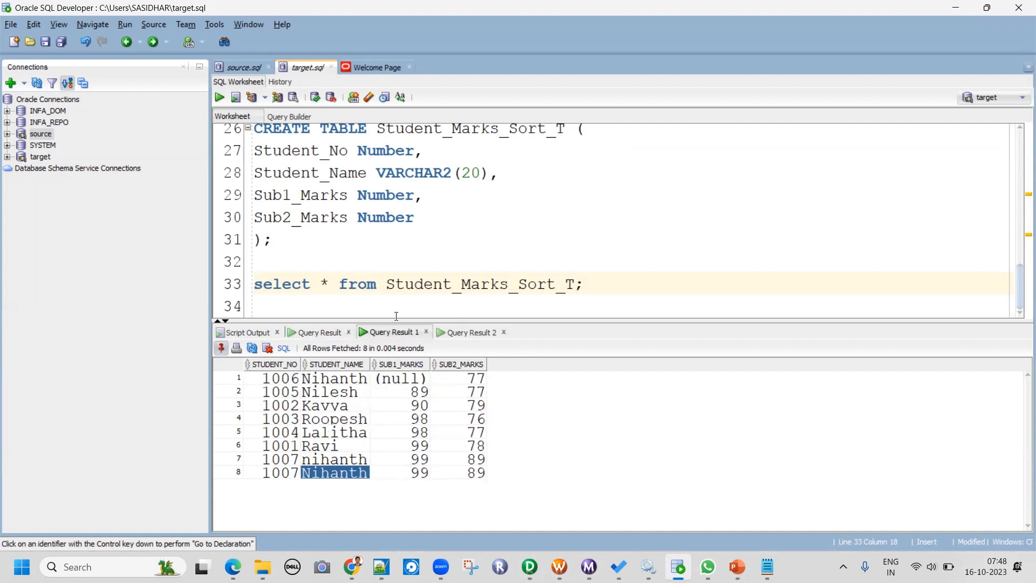
{"action": "left_click", "coordinate": [463, 332]}
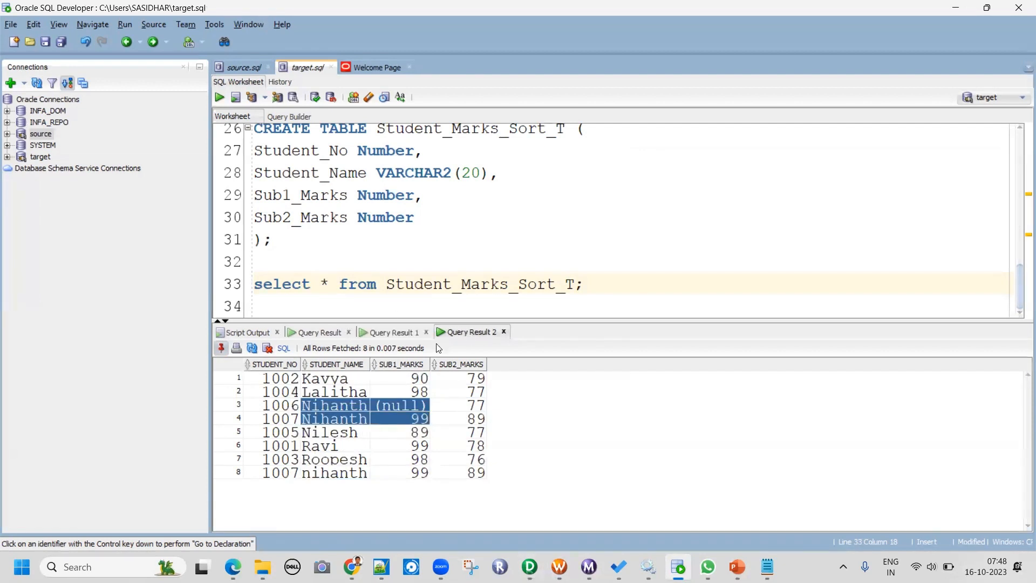
{"action": "left_click", "coordinate": [335, 387]}
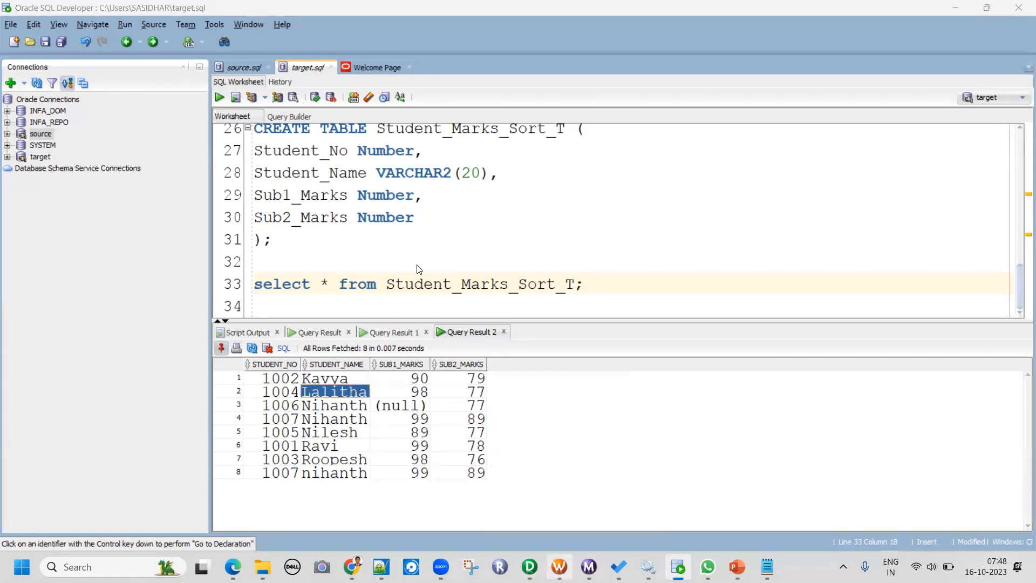
Return to PowerCenter Workflow Manager and start workflow wf_m_Sorter with the reordered sort keys.
{"action": "key", "text": "alt+Tab"}
{"action": "left_click", "coordinate": [620, 321]}
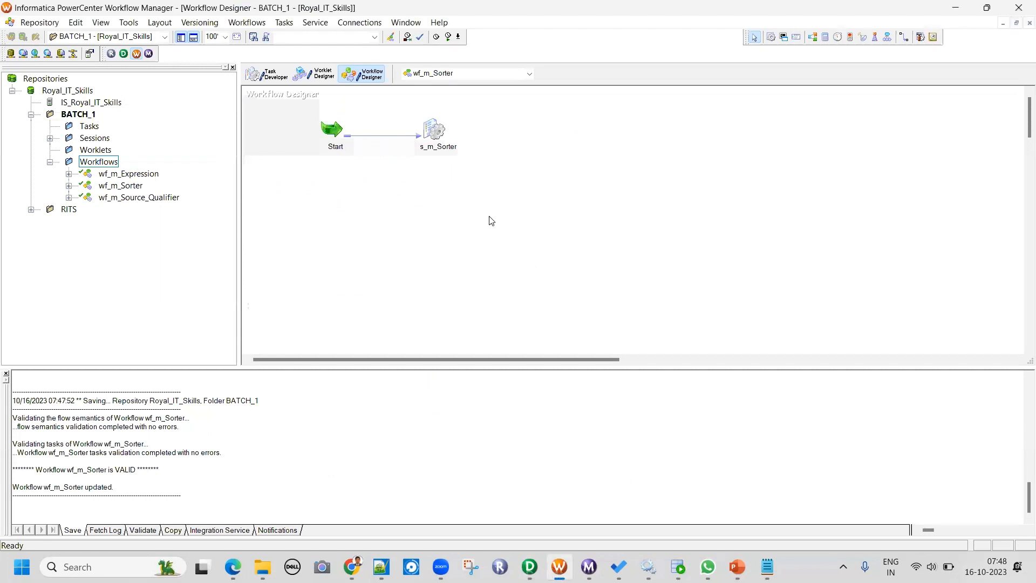
{"action": "right_click", "coordinate": [488, 219]}
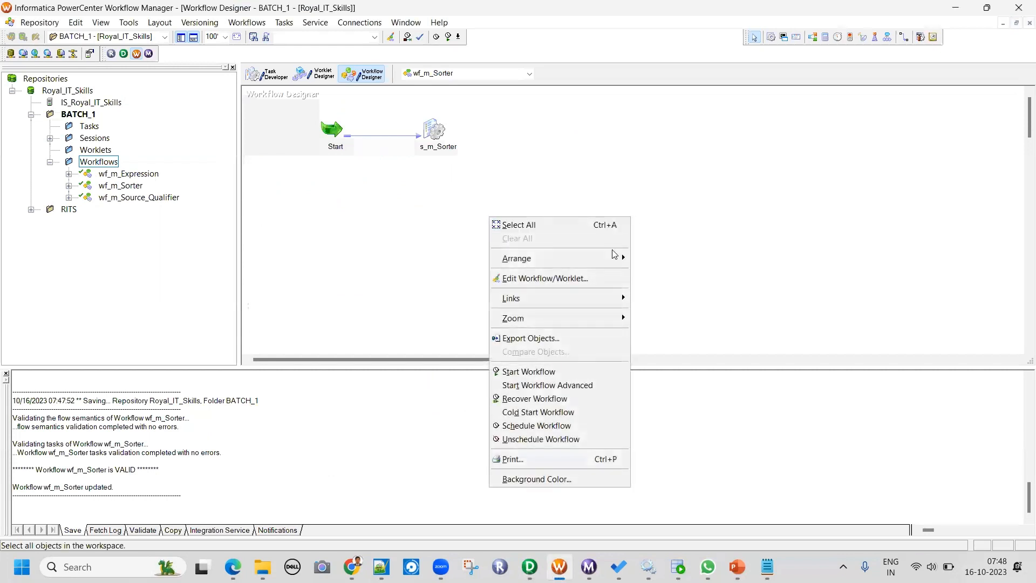
{"action": "left_click", "coordinate": [559, 374]}
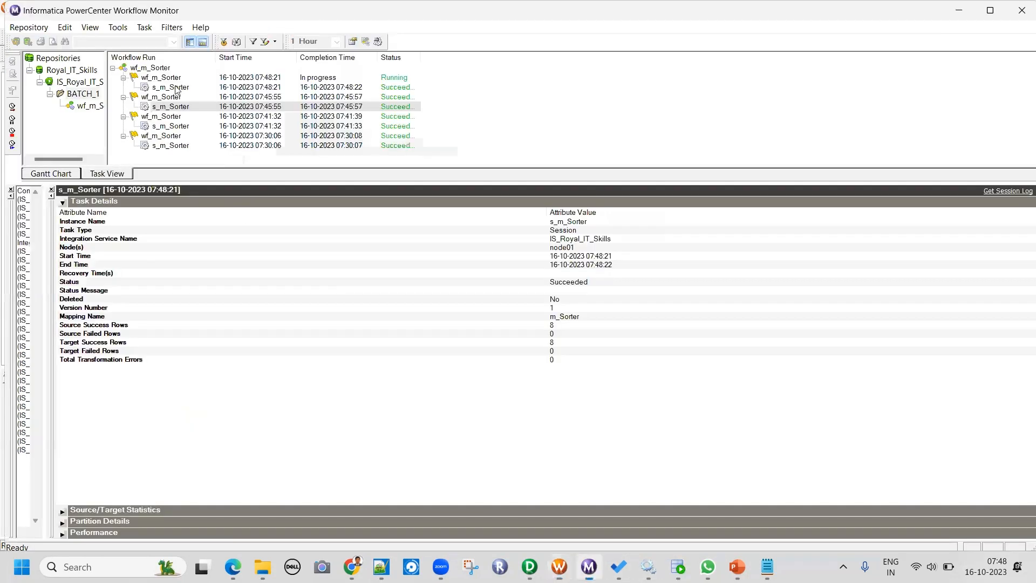
Switch to SQL Developer and rerun the select query on Student_Marks_Sort_T, keeping the earlier results.
{"action": "left_click", "coordinate": [678, 566]}
{"action": "left_click", "coordinate": [427, 284]}
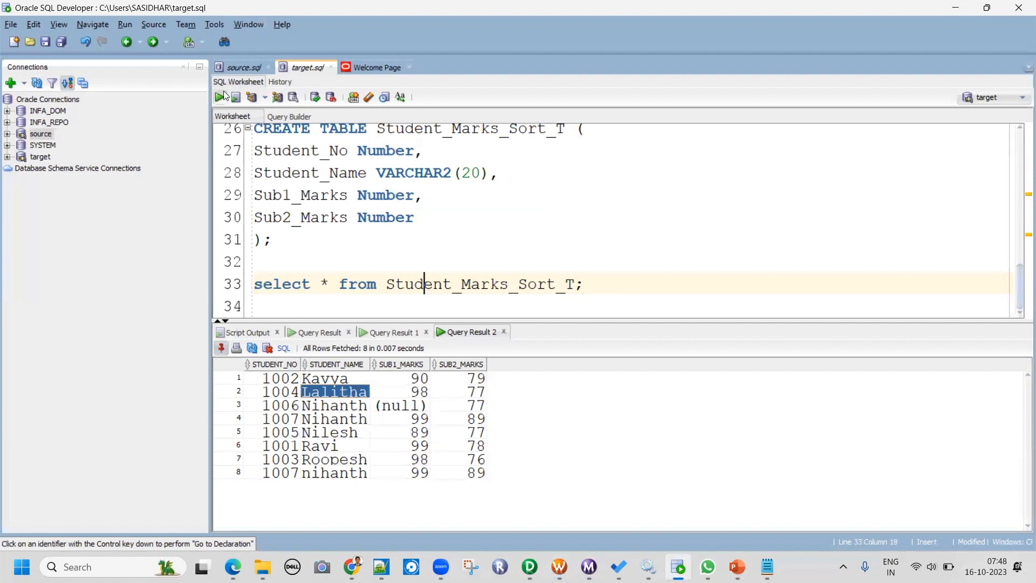
{"action": "key", "text": "ctrl+Return"}
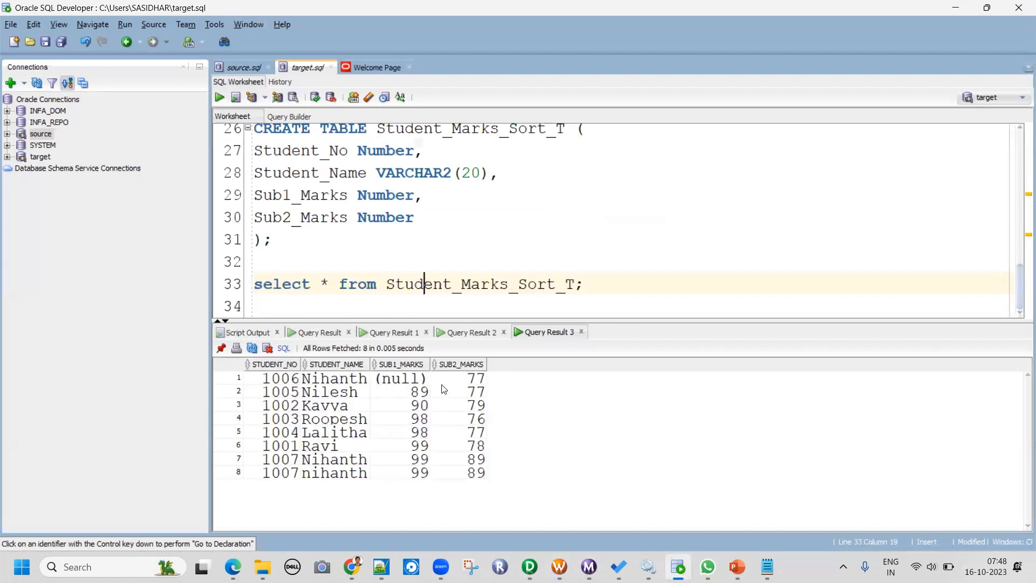
Compare the marks and STUDENT_NAME order in the new query result with the tied 99/89 rows in the first result.
{"action": "left_click", "coordinate": [414, 381]}
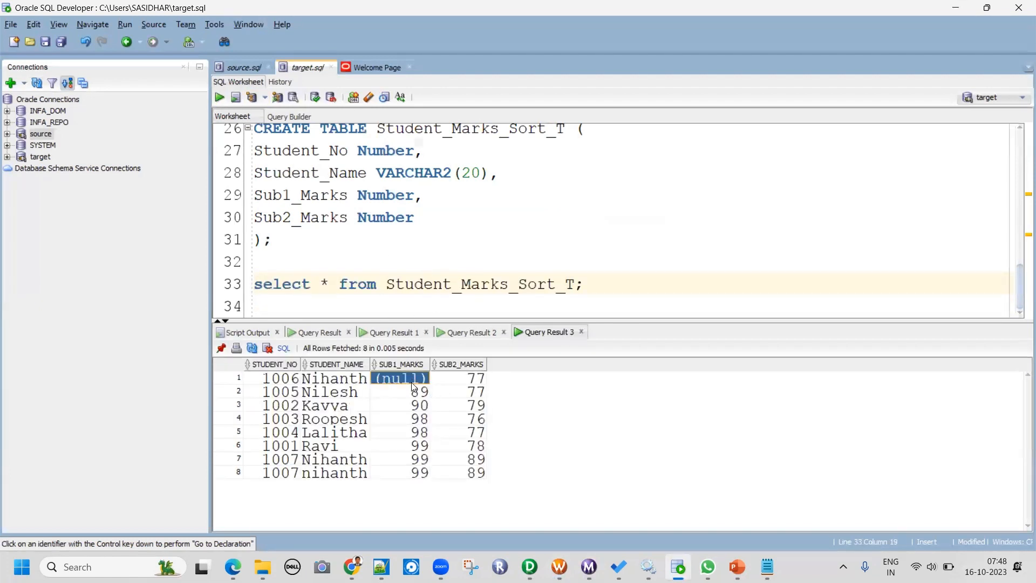
{"action": "left_click", "coordinate": [415, 472], "text": "shift"}
{"action": "left_click", "coordinate": [470, 470]}
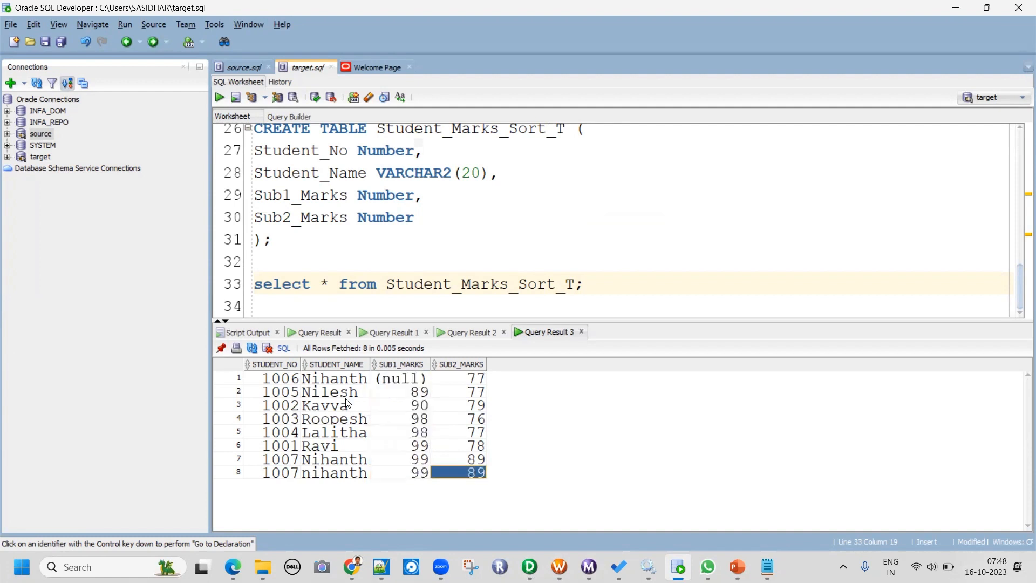
{"action": "left_click", "coordinate": [344, 380]}
{"action": "left_click", "coordinate": [336, 473], "text": "shift"}
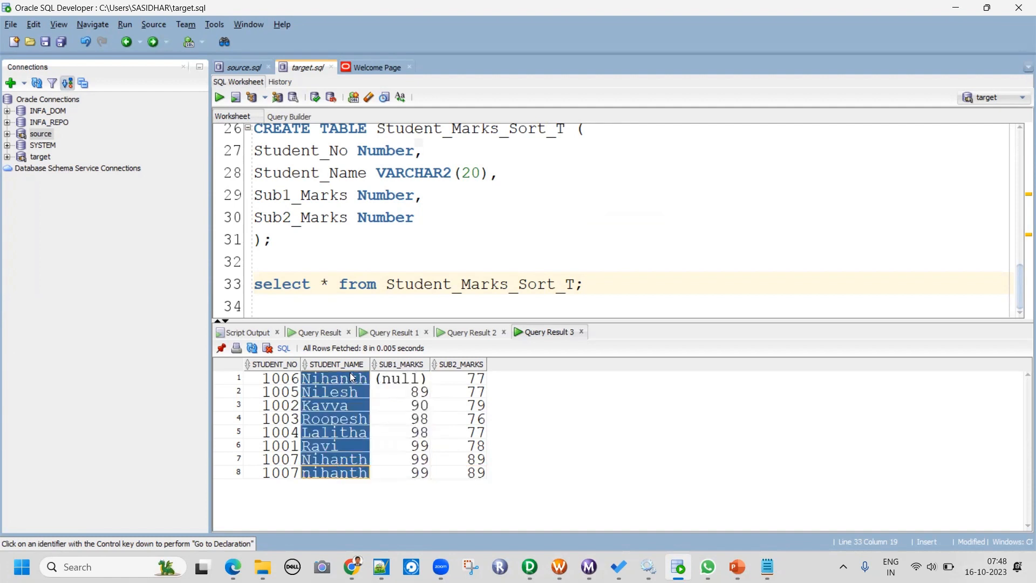
{"action": "left_click", "coordinate": [320, 332]}
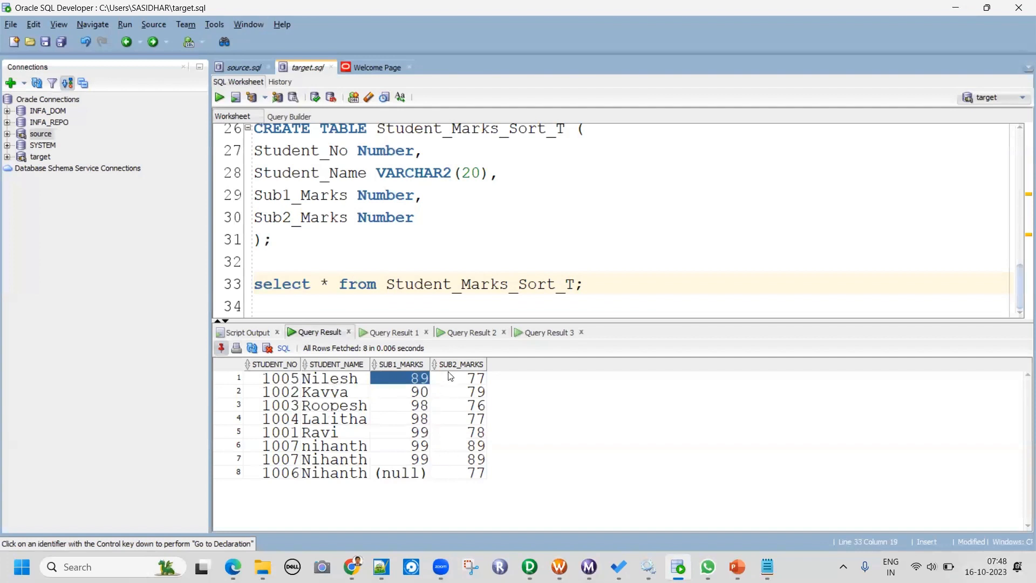
{"action": "left_click", "coordinate": [472, 448]}
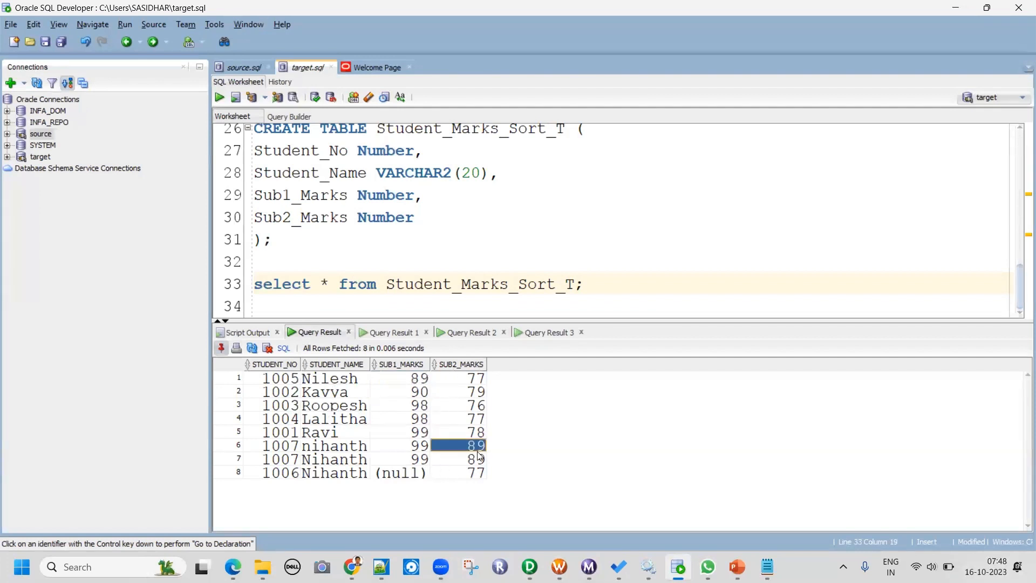
{"action": "left_click", "coordinate": [474, 461]}
{"action": "left_click", "coordinate": [356, 446]}
{"action": "left_click_drag", "start_coordinate": [356, 447], "coordinate": [356, 456]}
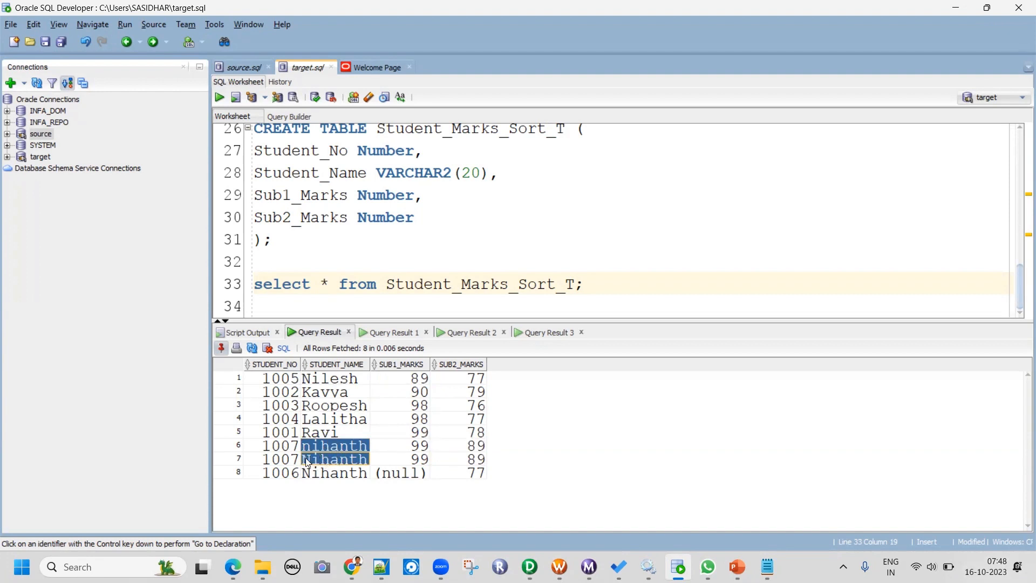
Examine in the newest query result how SUB1_MARKS, SUB2_MARKS and the letter case of STUDENT_NAME order the rows.
{"action": "left_click", "coordinate": [538, 334]}
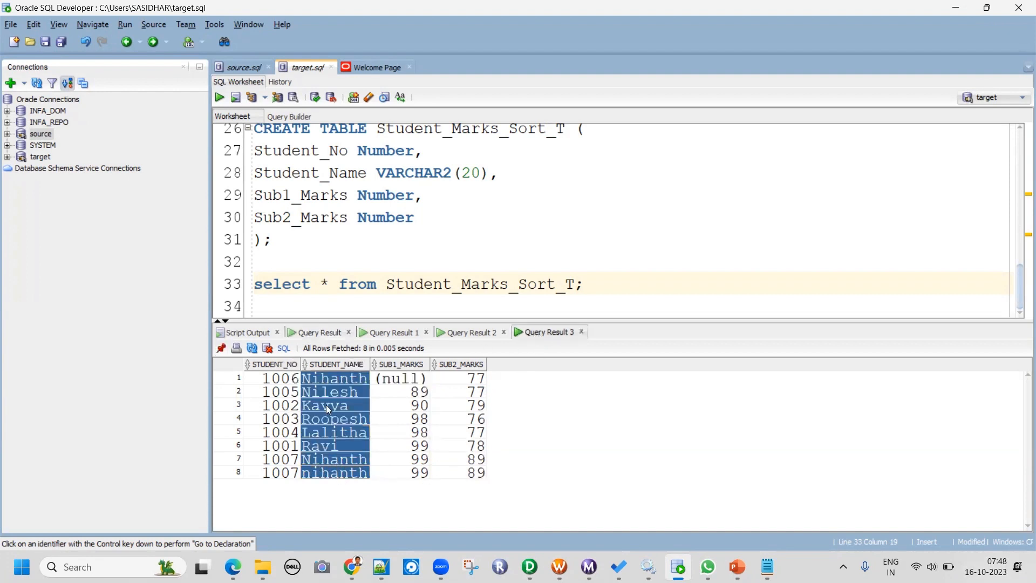
{"action": "left_click", "coordinate": [361, 393]}
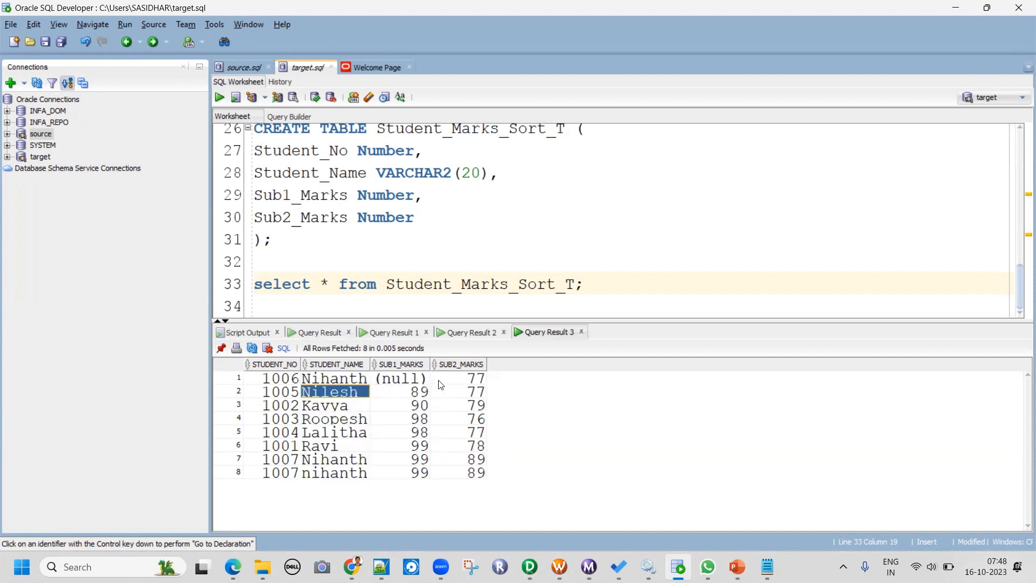
{"action": "left_click", "coordinate": [473, 382]}
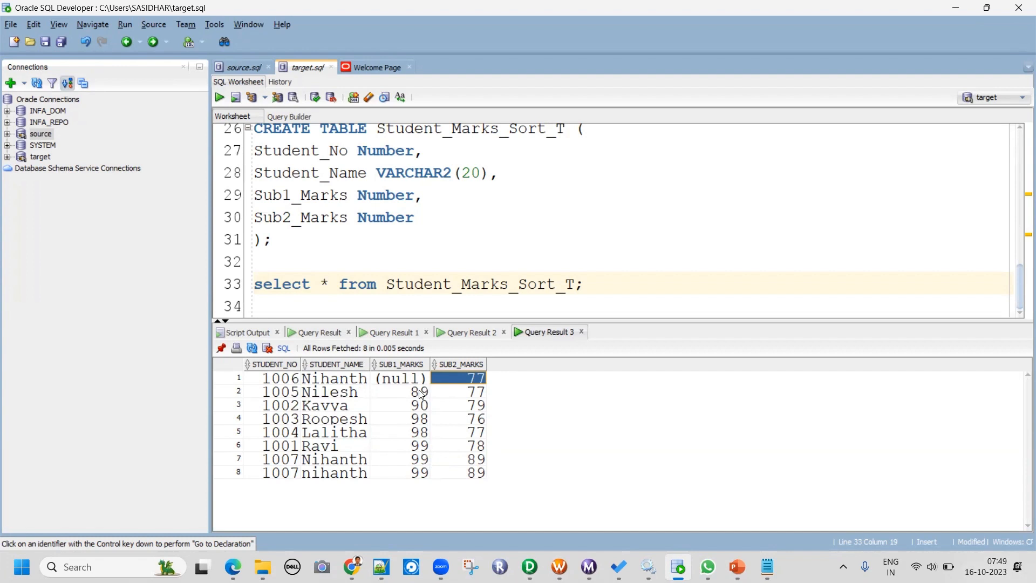
{"action": "left_click_drag", "start_coordinate": [426, 393], "coordinate": [481, 452]}
{"action": "left_click_drag", "start_coordinate": [413, 458], "coordinate": [467, 474]}
{"action": "left_click", "coordinate": [414, 460]}
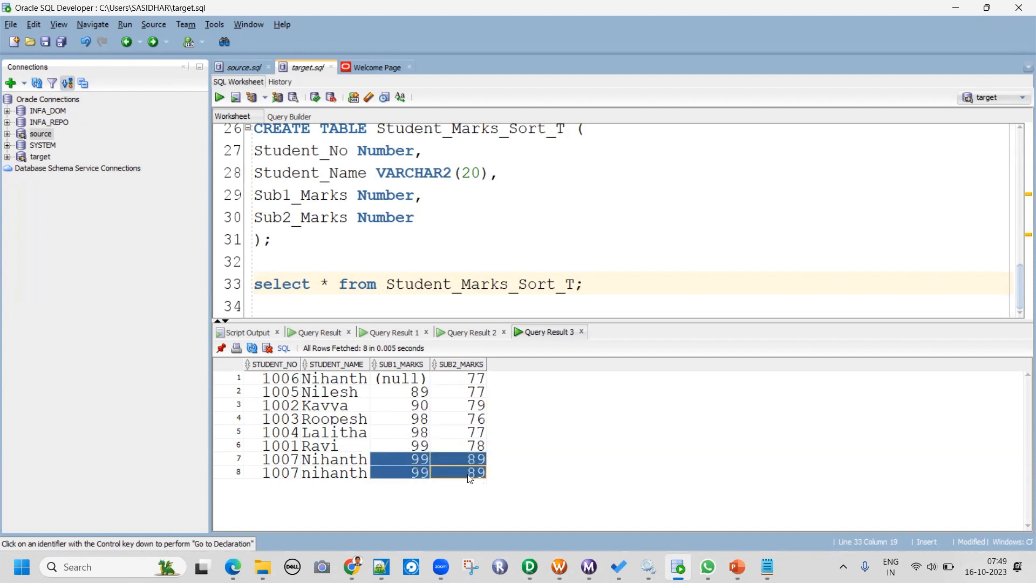
{"action": "left_click", "coordinate": [304, 460]}
{"action": "left_click", "coordinate": [305, 474]}
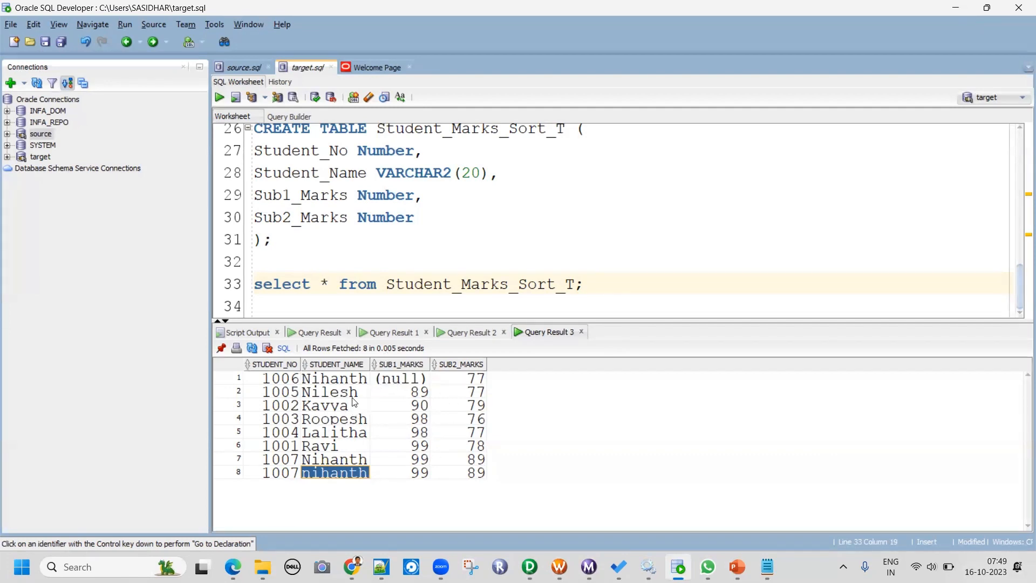
Check srt_Student's key order in PowerCenter Designer and review the null, case-sensitive and Distinct scenarios in Notepad's SORT notes.
{"action": "left_click", "coordinate": [530, 564]}
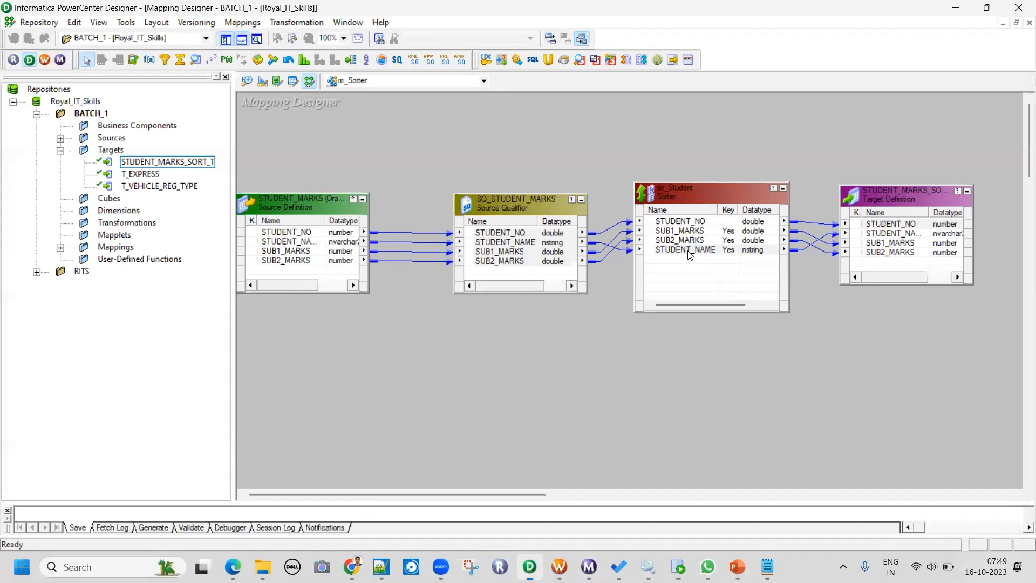
{"action": "left_click", "coordinate": [766, 566]}
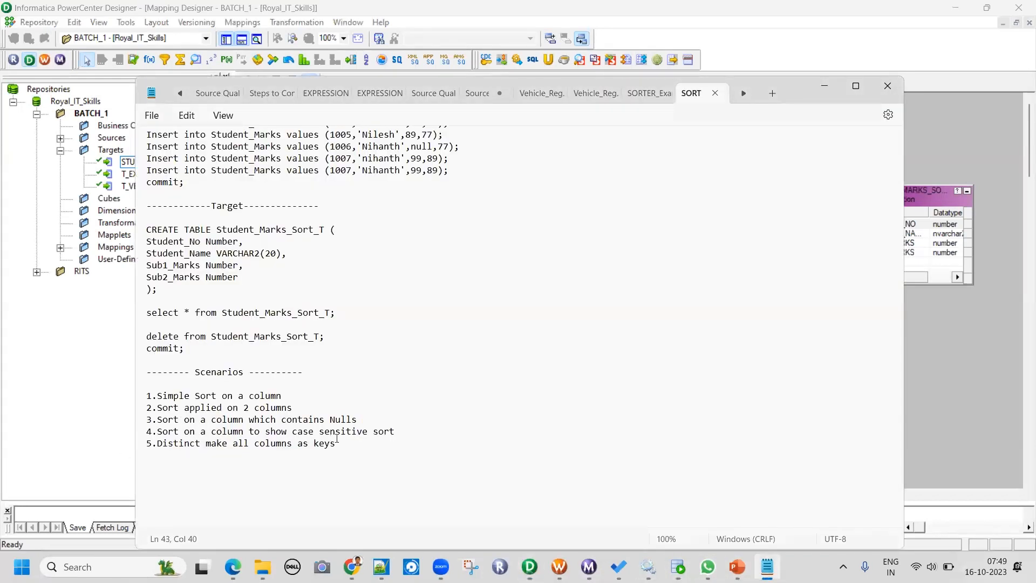
{"action": "left_click_drag", "start_coordinate": [401, 432], "coordinate": [225, 432]}
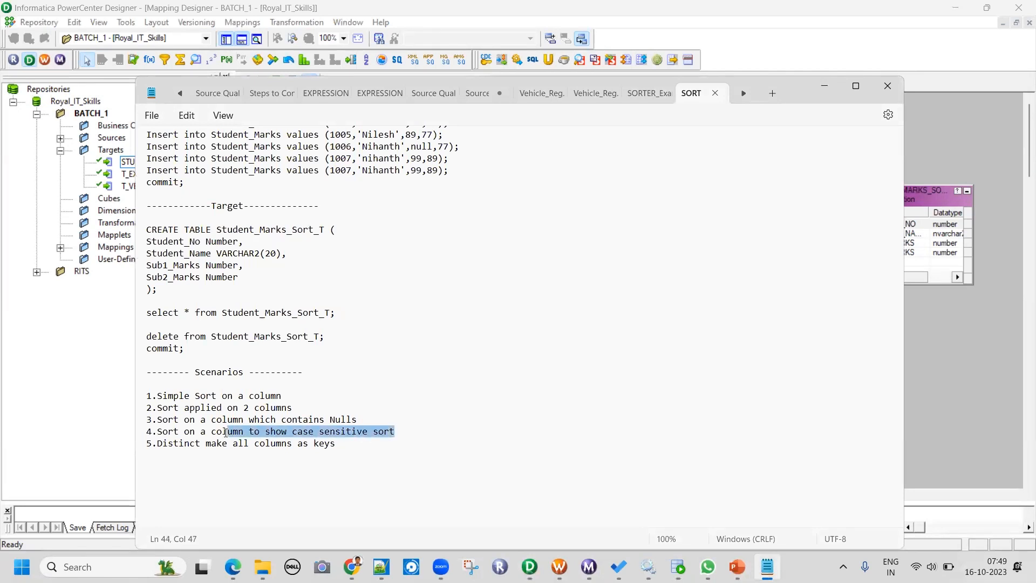
{"action": "left_click_drag", "start_coordinate": [360, 420], "coordinate": [211, 419]}
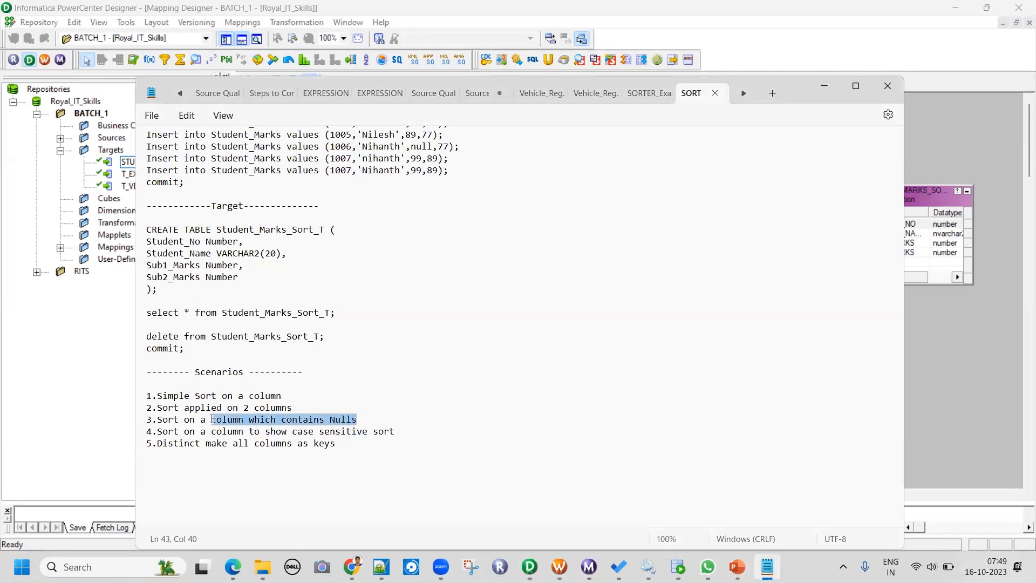
{"action": "left_click", "coordinate": [352, 420]}
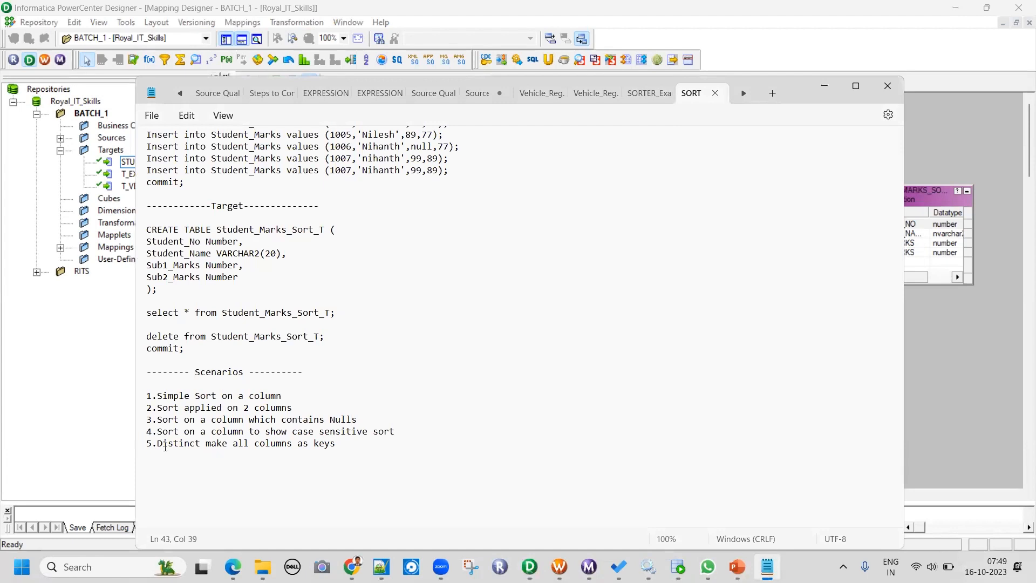
{"action": "left_click_drag", "start_coordinate": [159, 443], "coordinate": [381, 446]}
{"action": "left_click", "coordinate": [379, 403]}
Switch to SQL Developer and compare all column values of the two rows with STUDENT_NO 1007 in the newest result.
{"action": "left_click", "coordinate": [678, 567]}
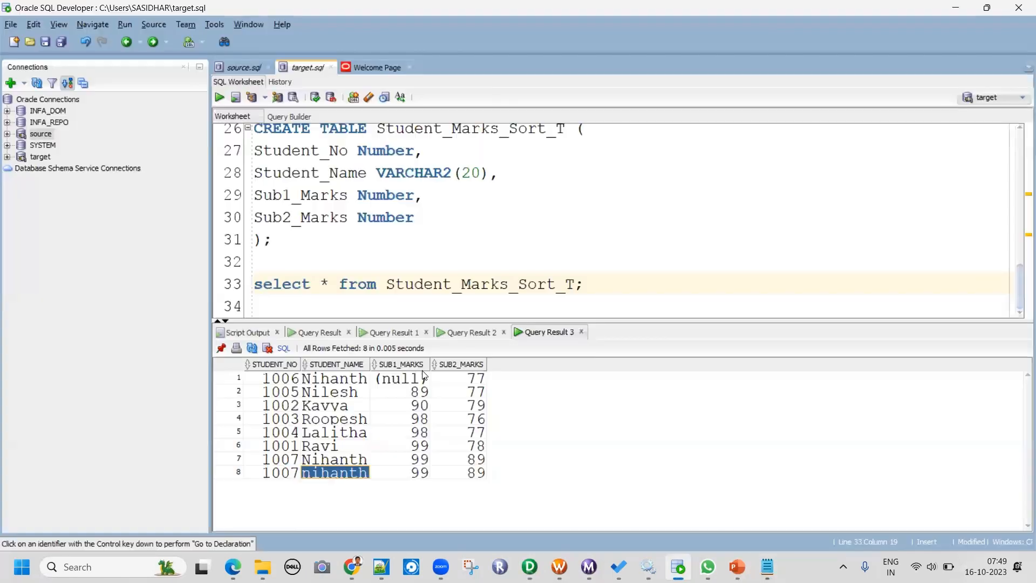
{"action": "left_click_drag", "start_coordinate": [291, 478], "coordinate": [487, 482]}
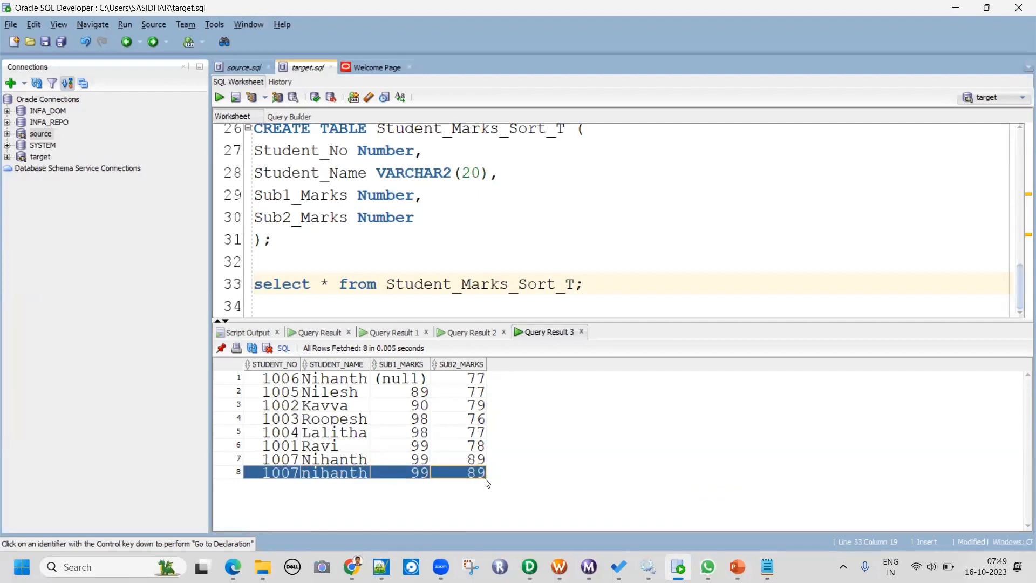
{"action": "left_click", "coordinate": [327, 463]}
{"action": "left_click_drag", "start_coordinate": [287, 472], "coordinate": [480, 469]}
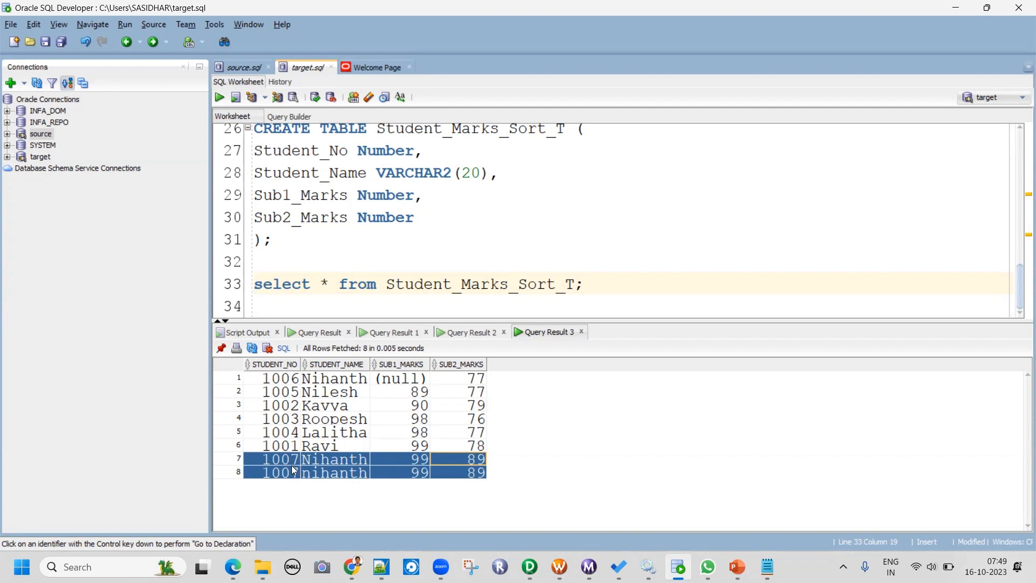
{"action": "left_click", "coordinate": [278, 473]}
{"action": "left_click", "coordinate": [481, 471]}
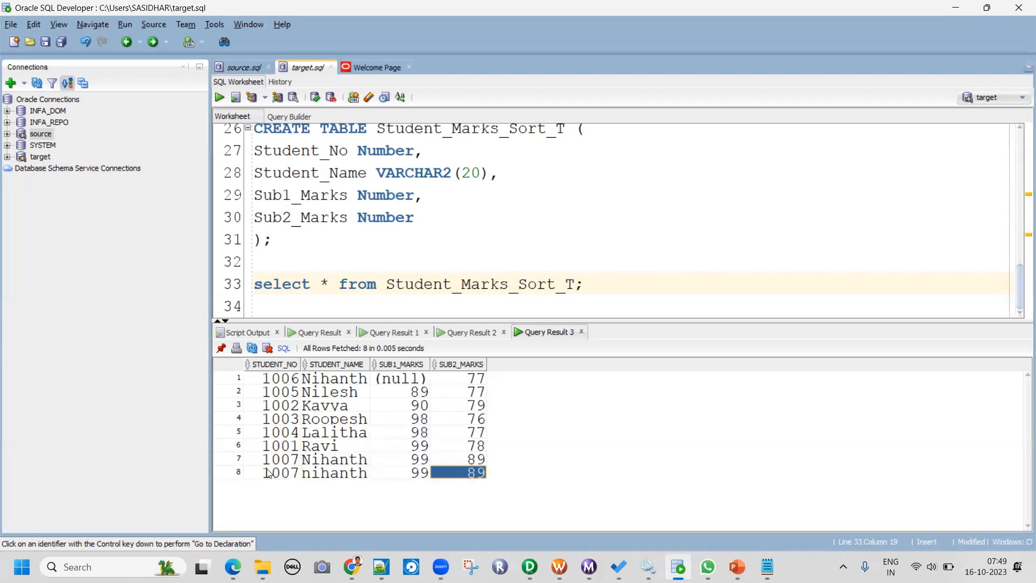
{"action": "left_click_drag", "start_coordinate": [268, 470], "coordinate": [517, 470]}
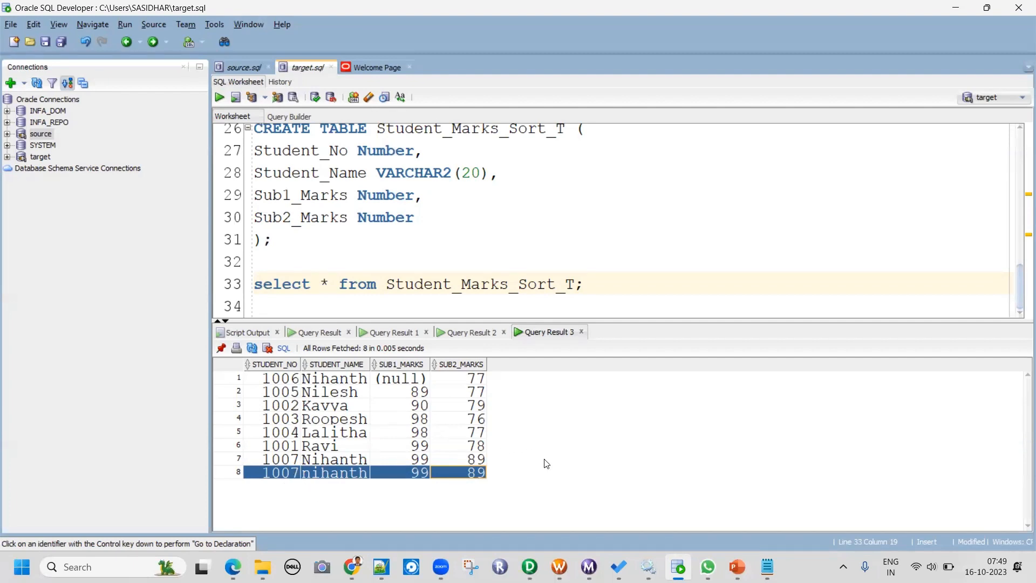
Switch to PowerCenter Designer and review srt_Student's Distinct option and which of its four ports are sort keys.
{"action": "key", "text": "alt+Tab"}
{"action": "double_click", "coordinate": [679, 197]}
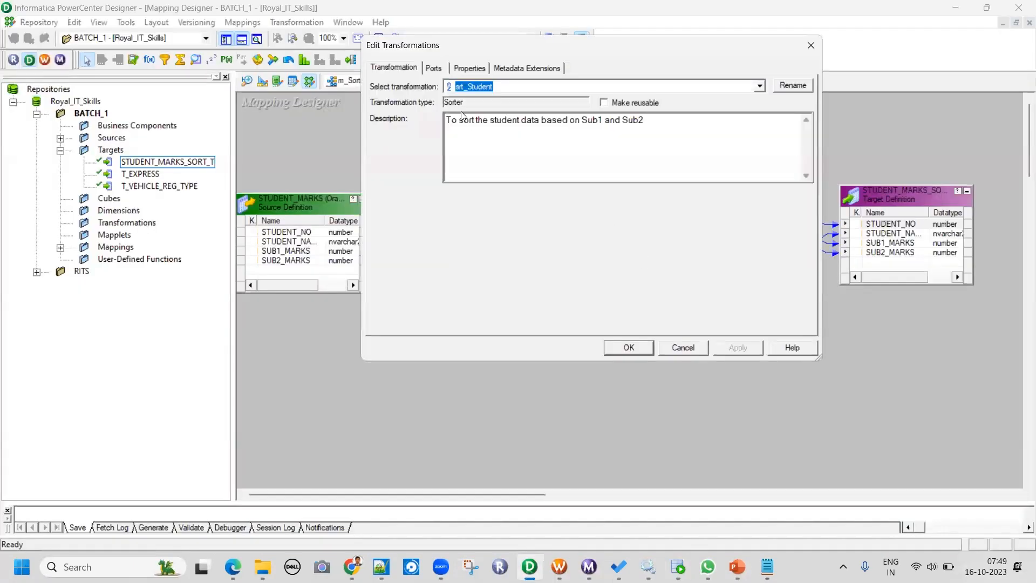
{"action": "left_click", "coordinate": [470, 67]}
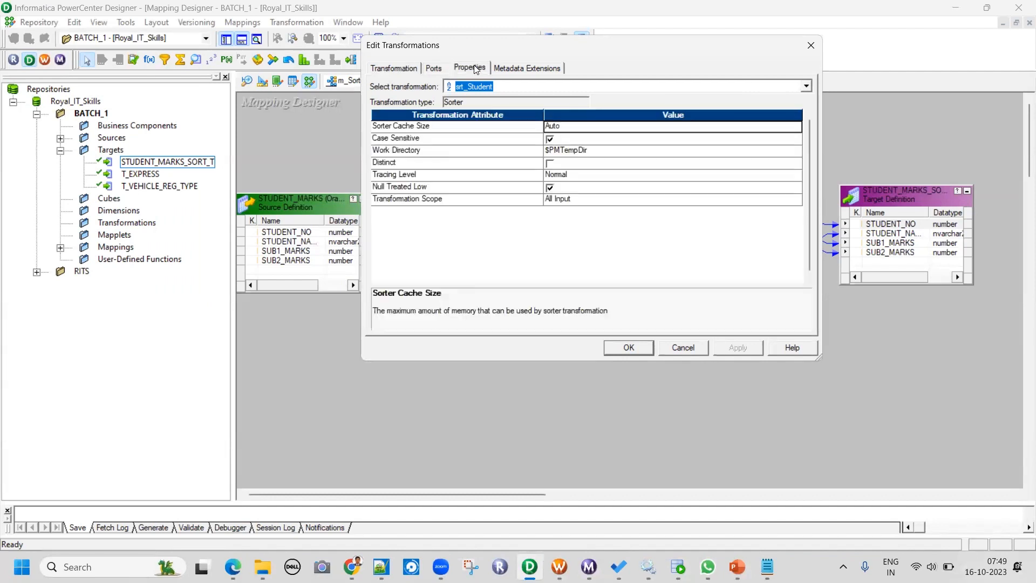
{"action": "left_click", "coordinate": [550, 163]}
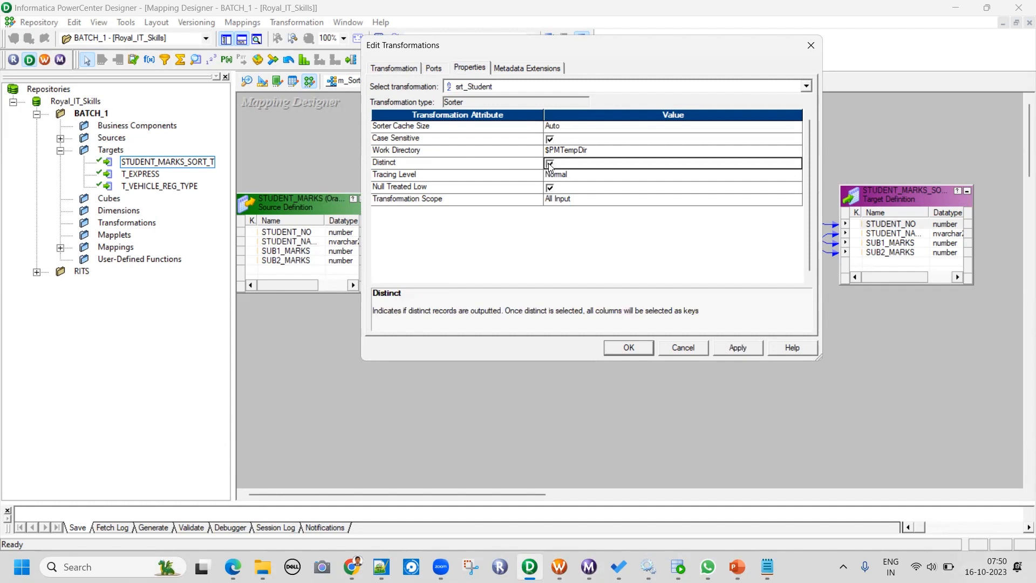
{"action": "left_click", "coordinate": [433, 68]}
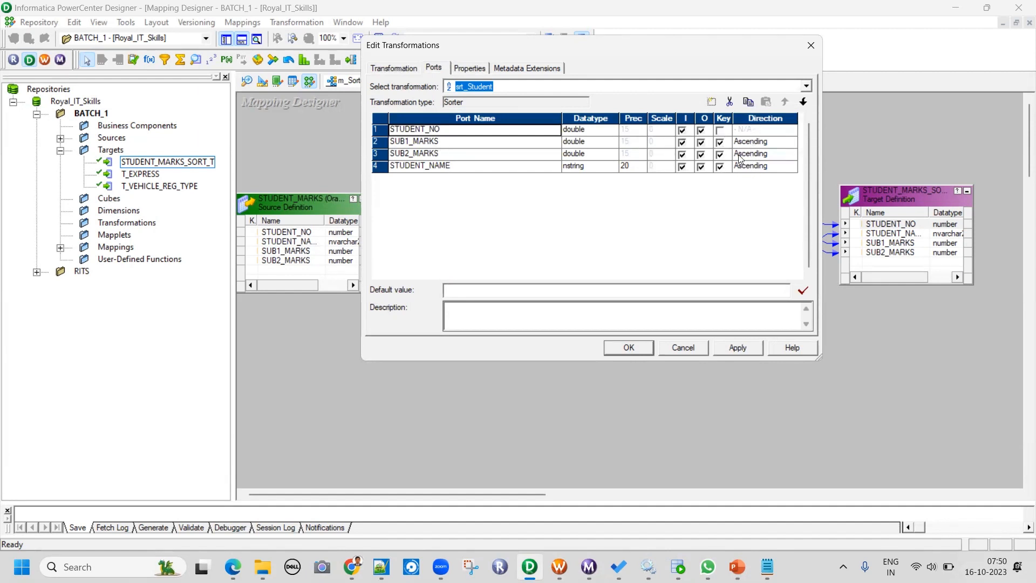
{"action": "left_click", "coordinate": [375, 142]}
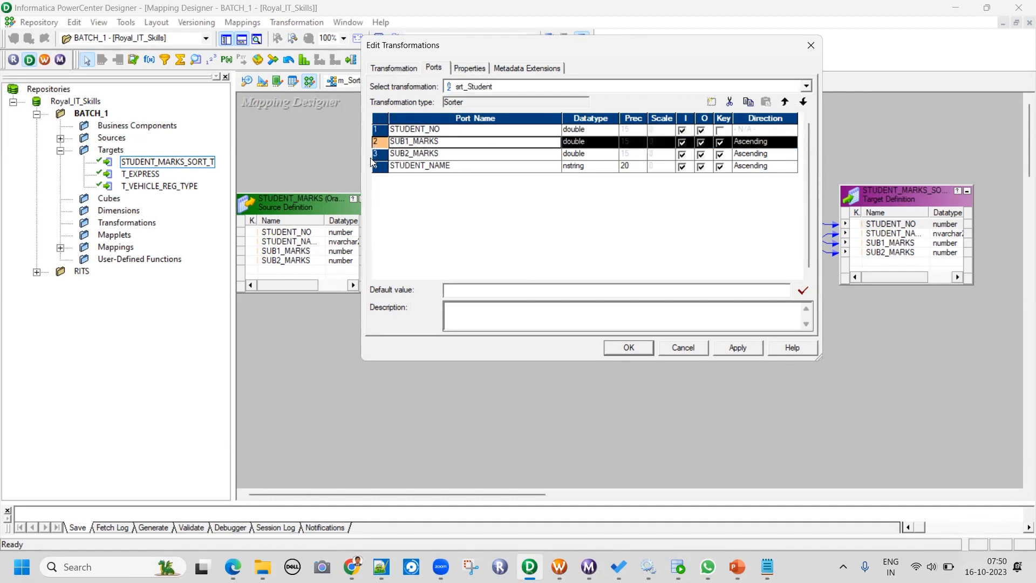
{"action": "left_click", "coordinate": [375, 154]}
{"action": "left_click", "coordinate": [375, 166]}
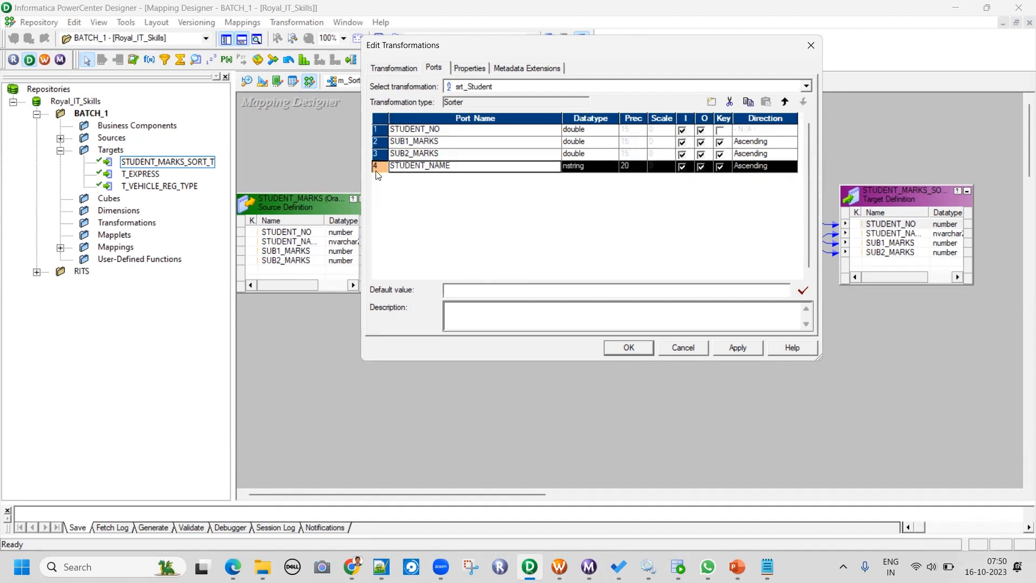
{"action": "left_click", "coordinate": [384, 135]}
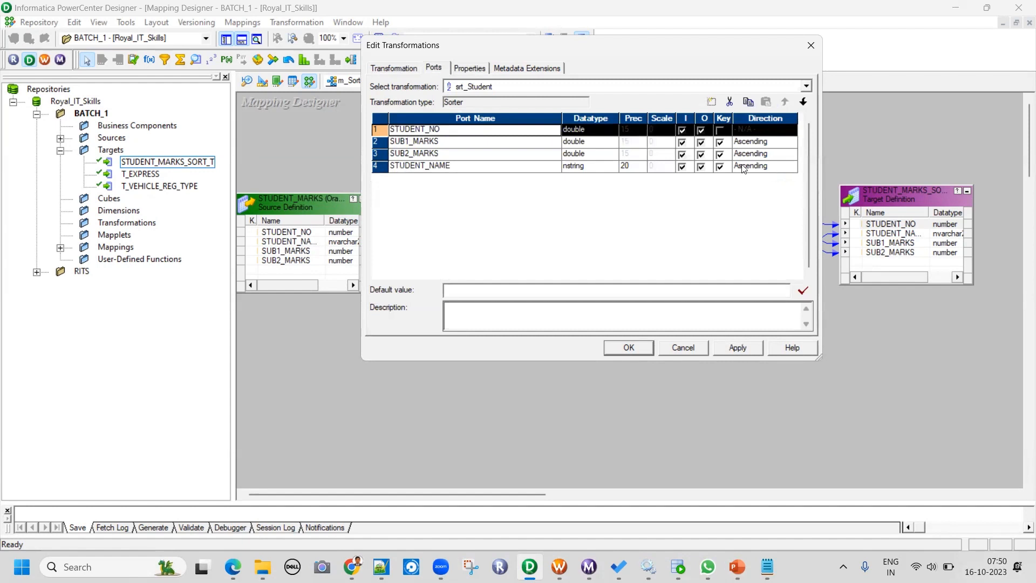
{"action": "left_click", "coordinate": [512, 142]}
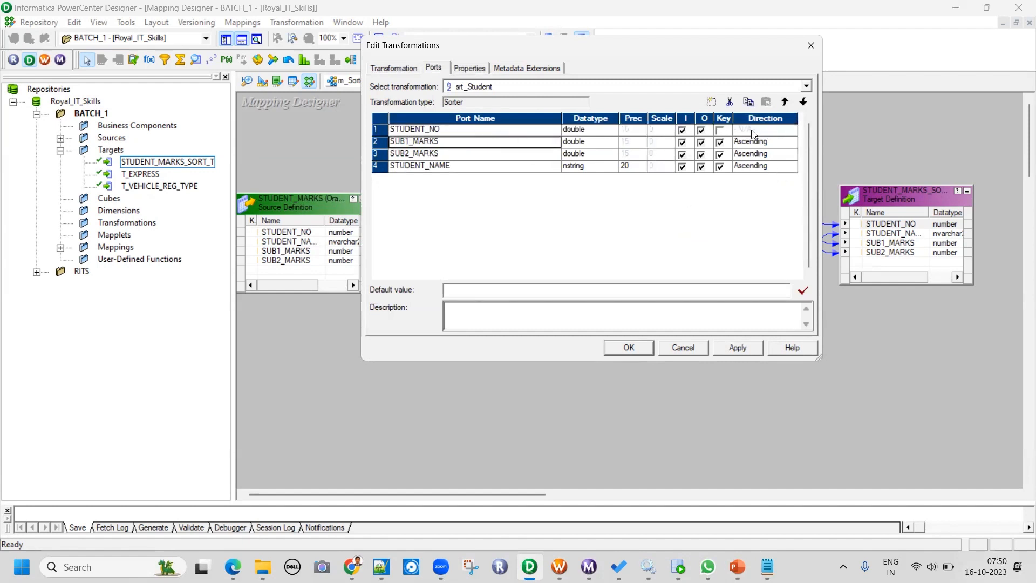
Enable Distinct on srt_Student, check the key setting of every port, and apply the change.
{"action": "left_click", "coordinate": [475, 69]}
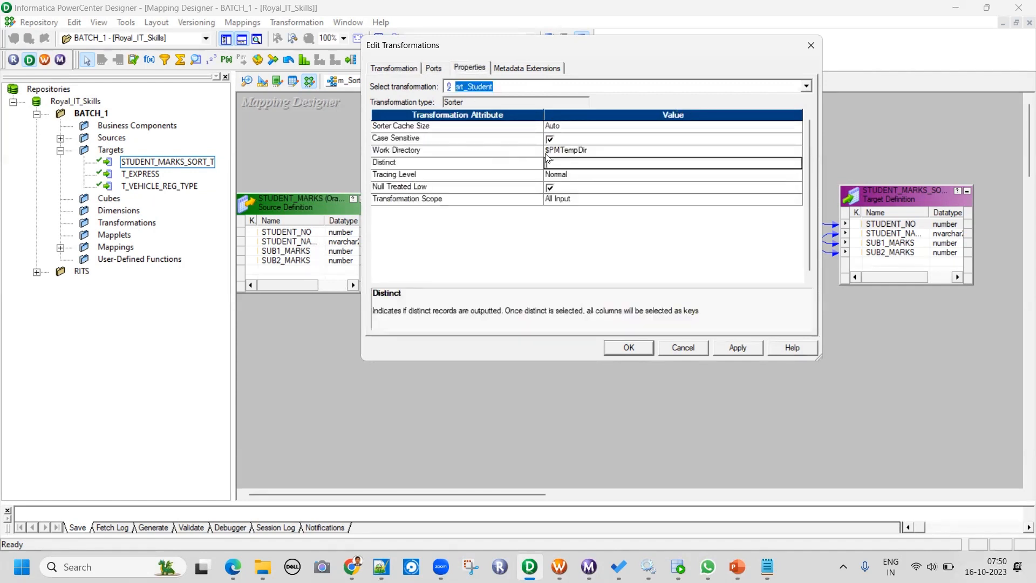
{"action": "left_click", "coordinate": [549, 163]}
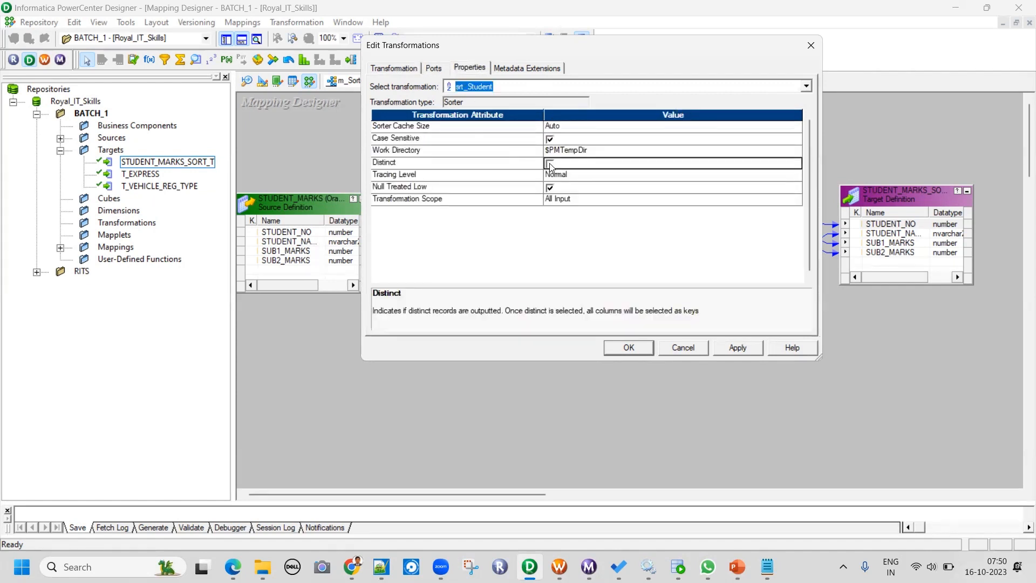
{"action": "left_click", "coordinate": [434, 68]}
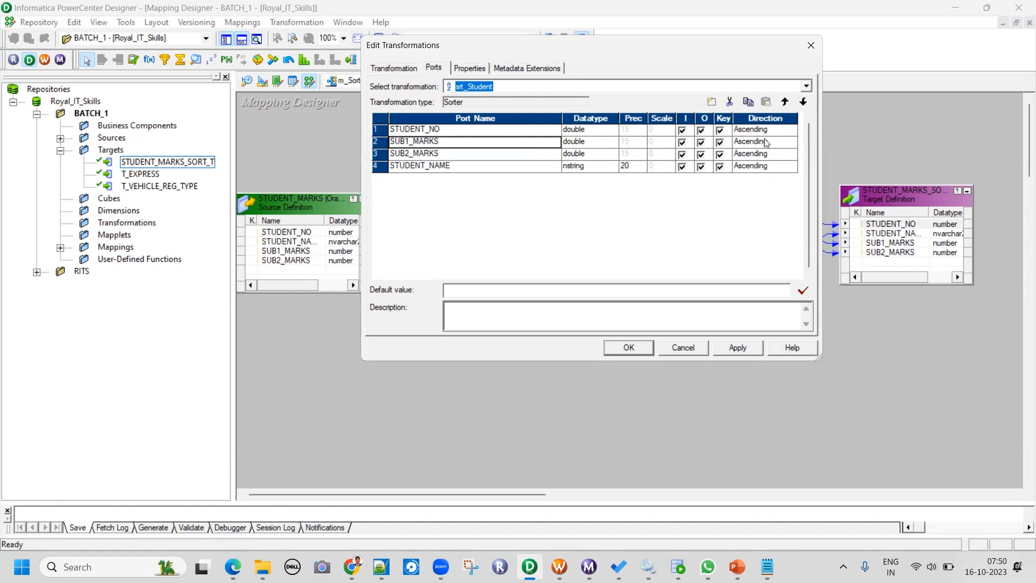
{"action": "left_click", "coordinate": [727, 349]}
{"action": "left_click", "coordinate": [627, 348]}
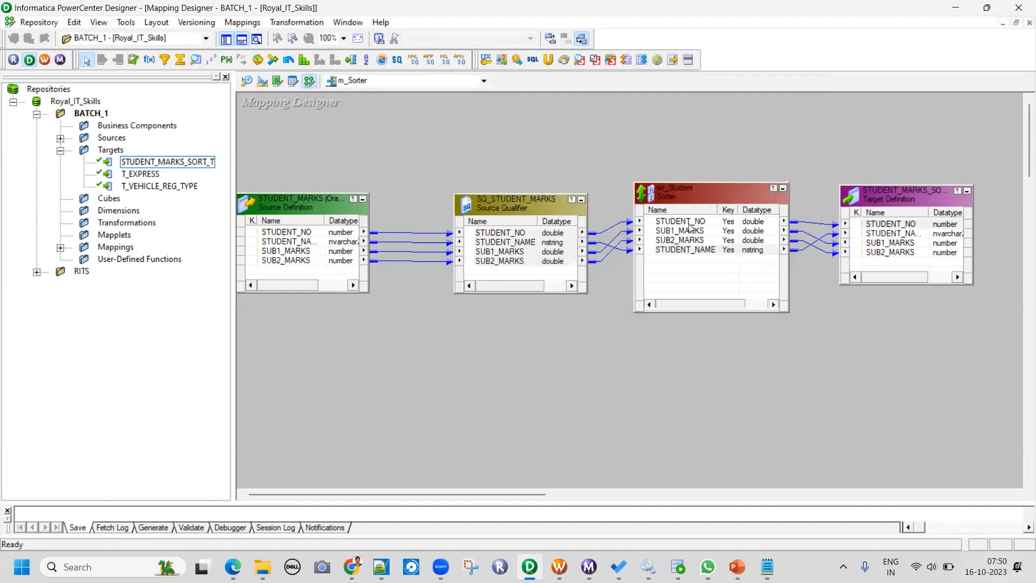
Reopen srt_Student and review the key ports, the direction choices for SUB1_MARKS and the Distinct setting.
{"action": "double_click", "coordinate": [693, 191]}
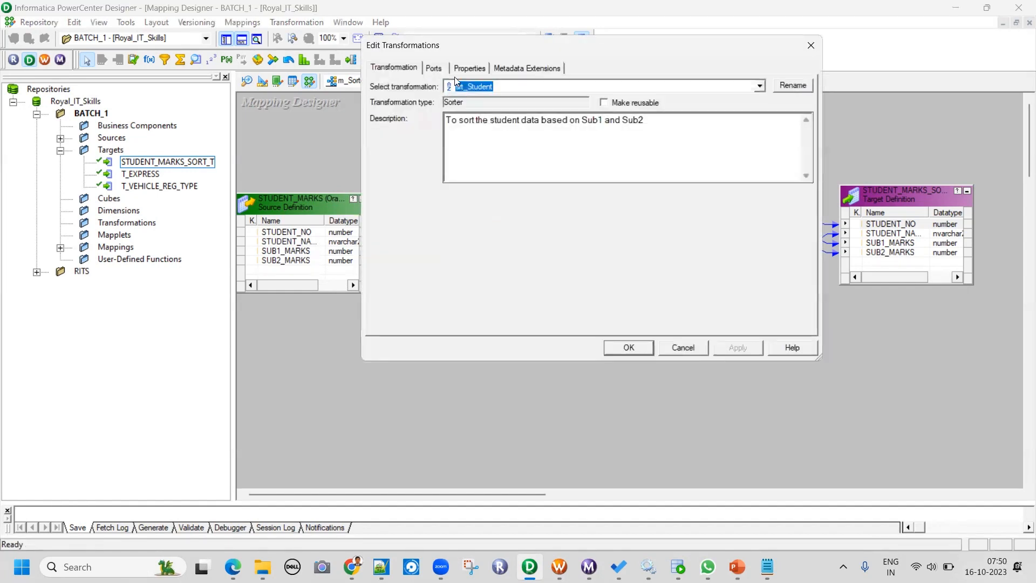
{"action": "left_click", "coordinate": [443, 68]}
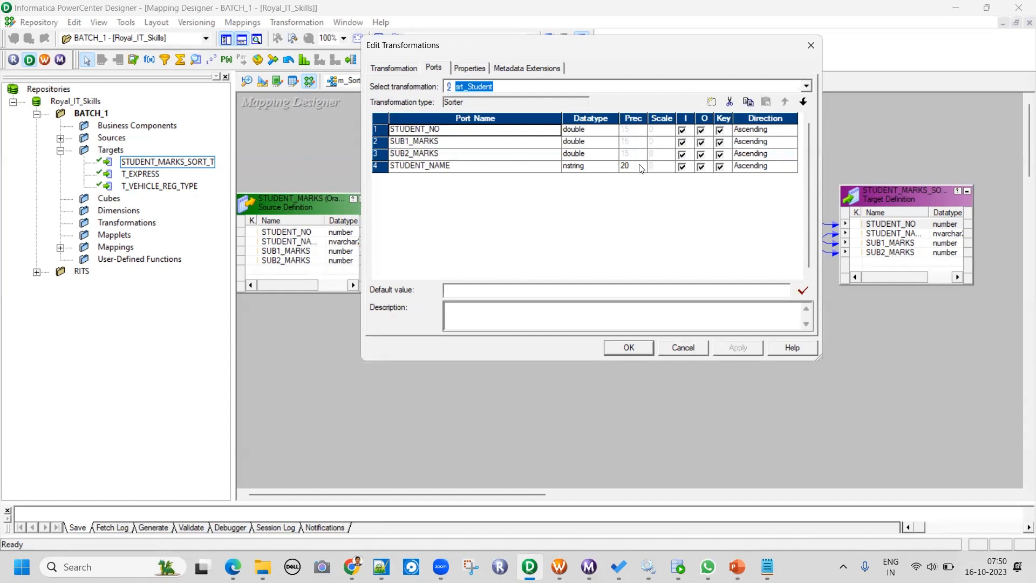
{"action": "left_click", "coordinate": [789, 143]}
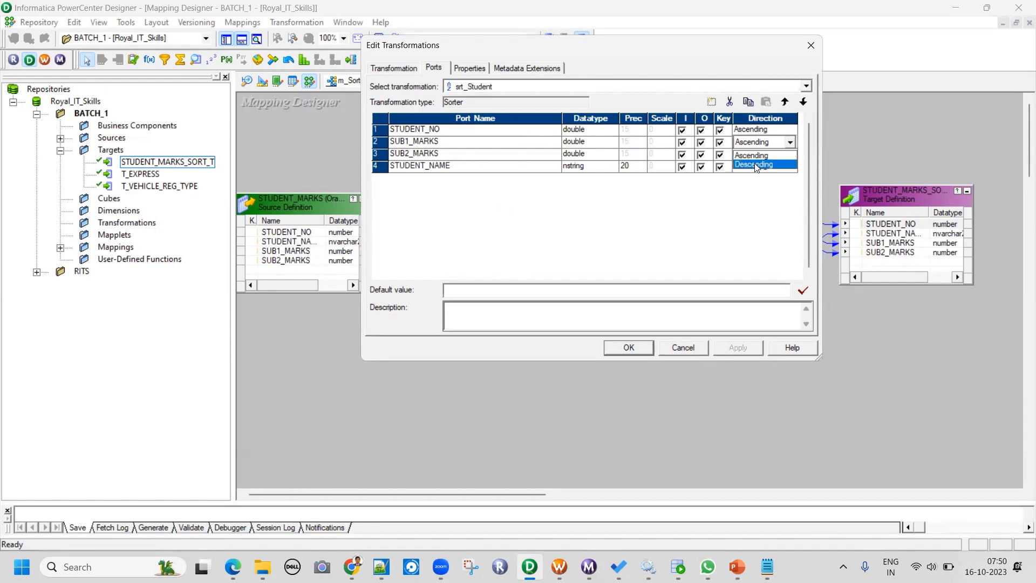
{"action": "left_click", "coordinate": [726, 212]}
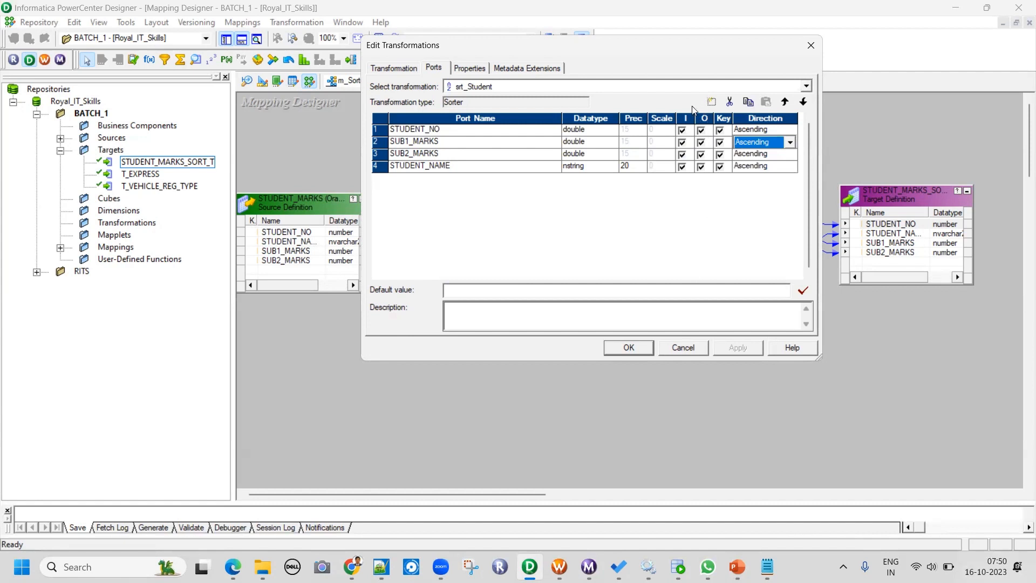
{"action": "left_click", "coordinate": [470, 70]}
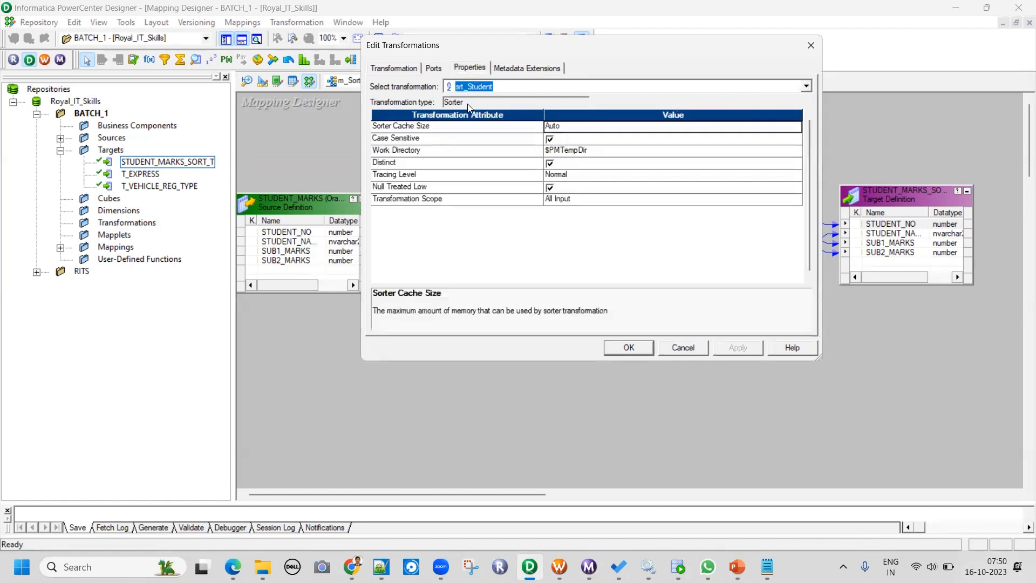
{"action": "left_click", "coordinate": [435, 68]}
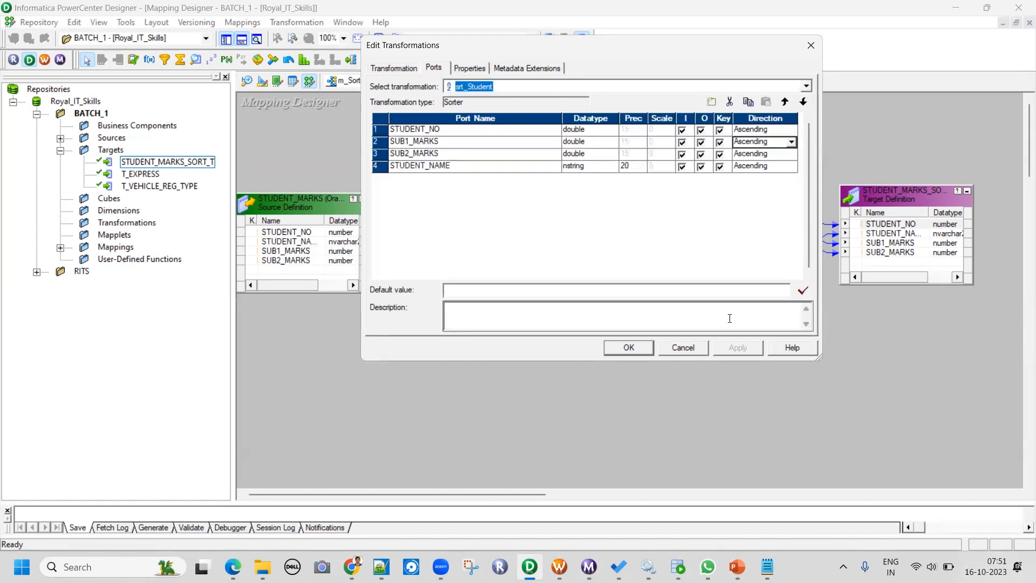
{"action": "left_click", "coordinate": [651, 349]}
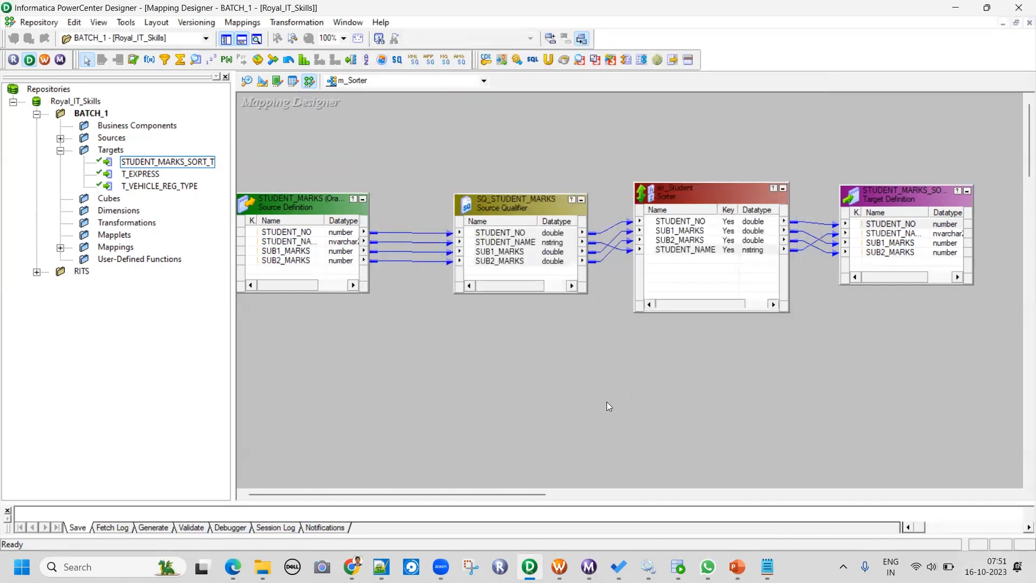
Save the m_Sorter mapping, then switch to Workflow Manager and refresh the mapping of session s_m_Sorter.
{"action": "key", "text": "ctrl+s"}
{"action": "left_click", "coordinate": [633, 322]}
{"action": "key", "text": "alt+Tab"}
{"action": "right_click", "coordinate": [431, 128]}
{"action": "left_click", "coordinate": [458, 264]}
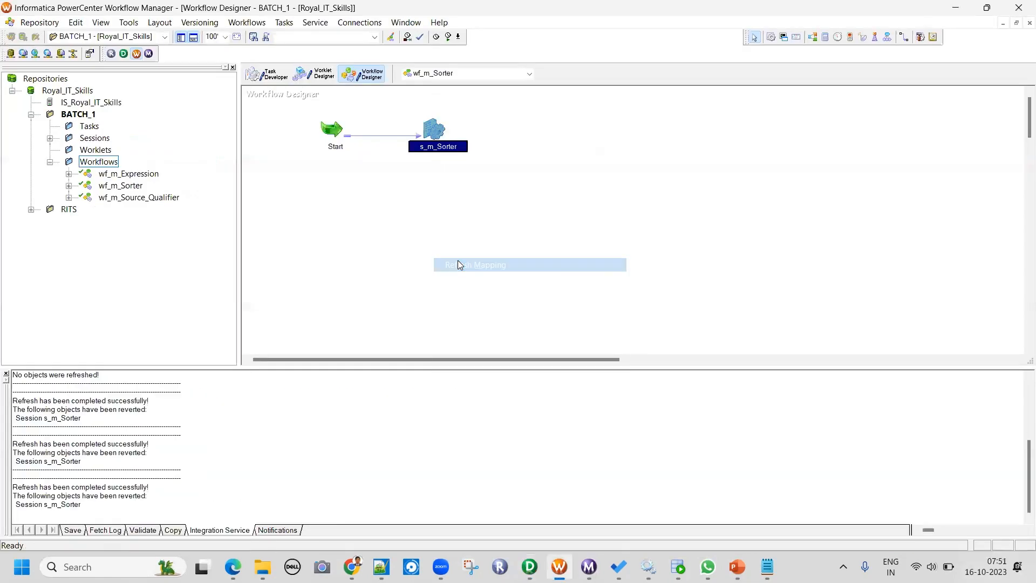
Validate session s_m_Sorter and save the wf_m_Sorter workflow.
{"action": "right_click", "coordinate": [430, 127]}
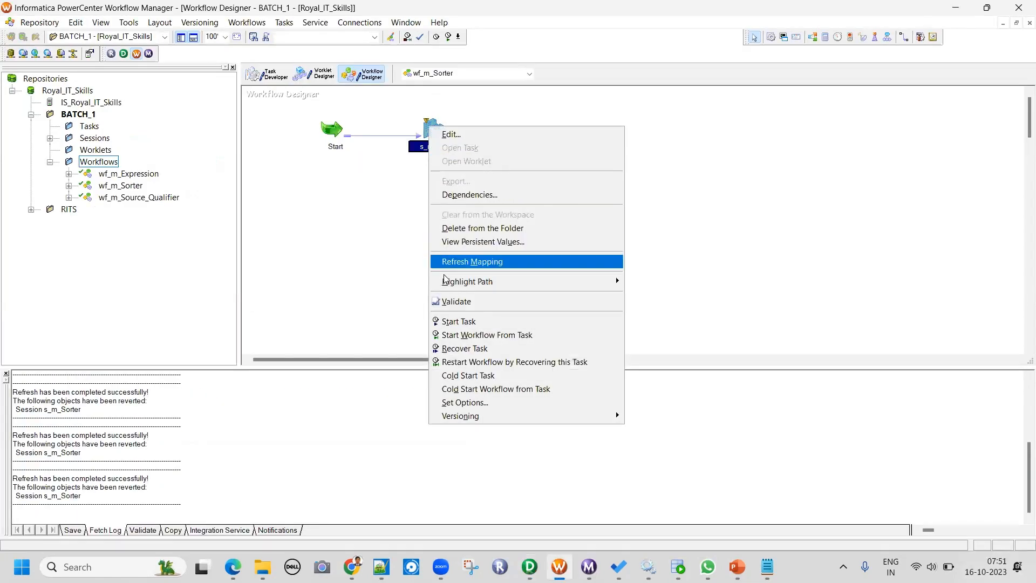
{"action": "left_click", "coordinate": [462, 302]}
{"action": "left_click", "coordinate": [463, 226]}
{"action": "key", "text": "ctrl+s"}
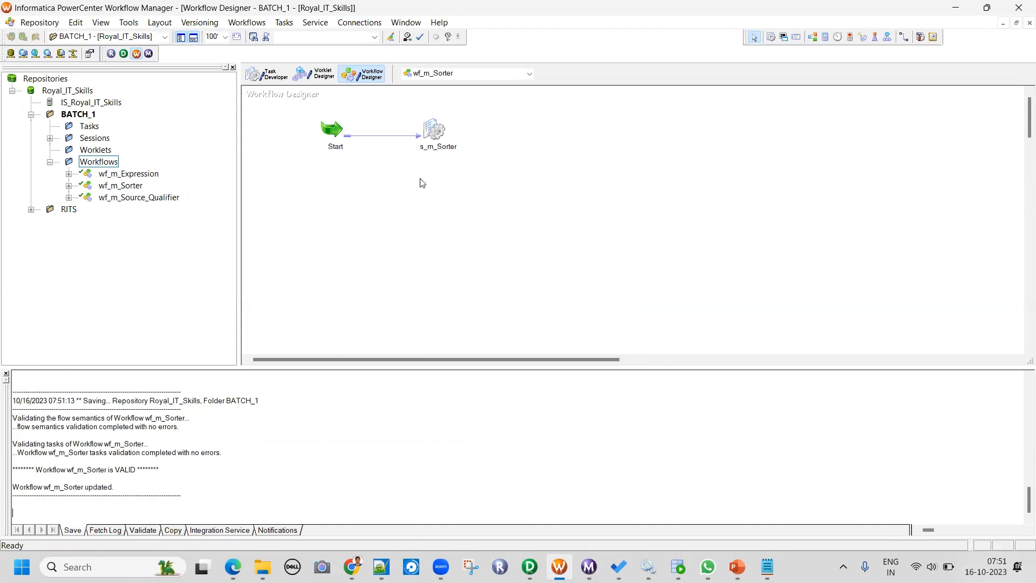
Start the wf_m_Sorter workflow and pin the current query result in SQL Developer.
{"action": "right_click", "coordinate": [422, 203]}
{"action": "left_click", "coordinate": [477, 358]}
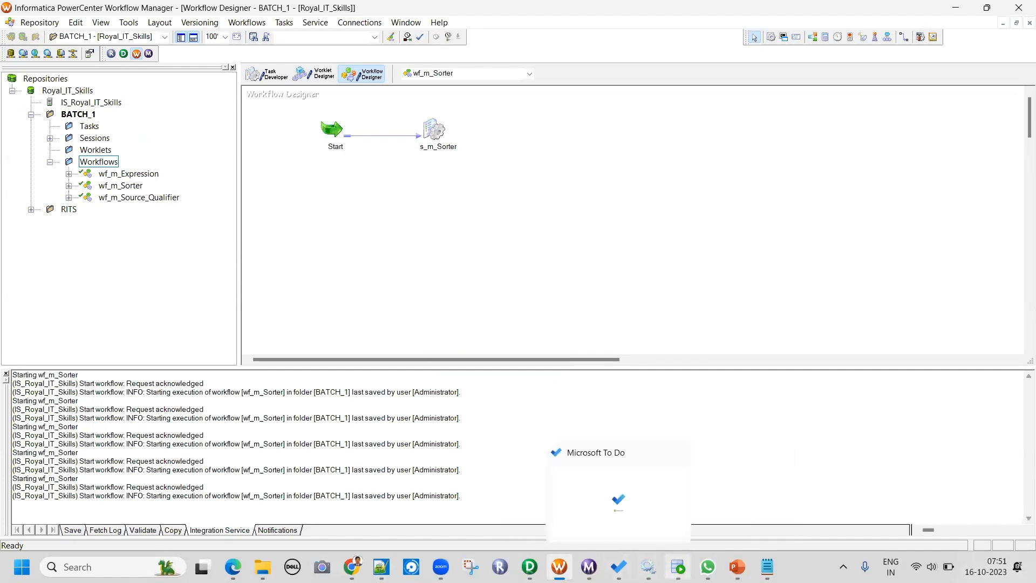
{"action": "left_click", "coordinate": [677, 567]}
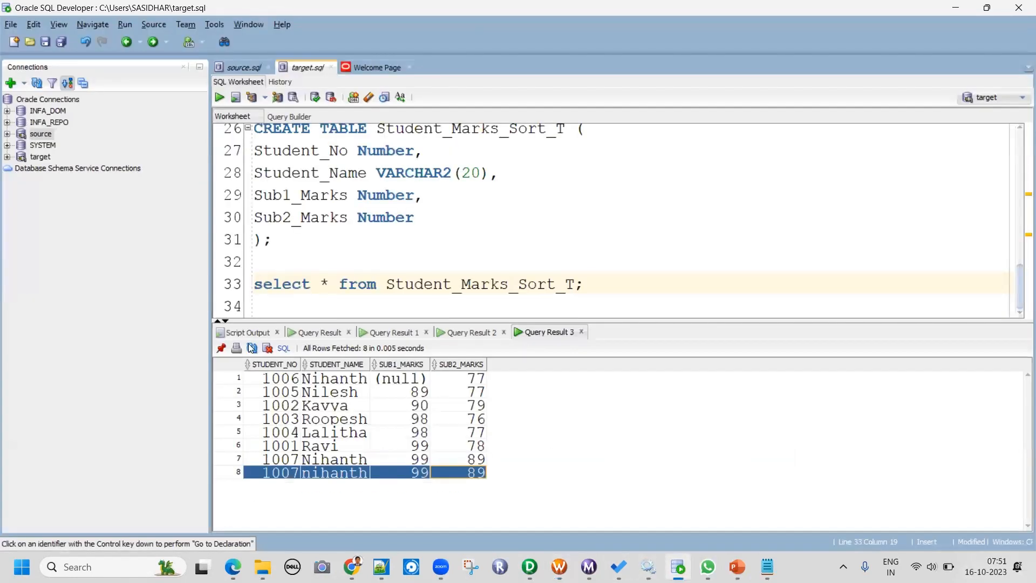
{"action": "left_click", "coordinate": [221, 349]}
Check the newest s_m_Sorter run in Workflow Monitor and rerun the Student_Marks_Sort_T query in SQL Developer.
{"action": "left_click", "coordinate": [588, 566]}
{"action": "left_click", "coordinate": [183, 88]}
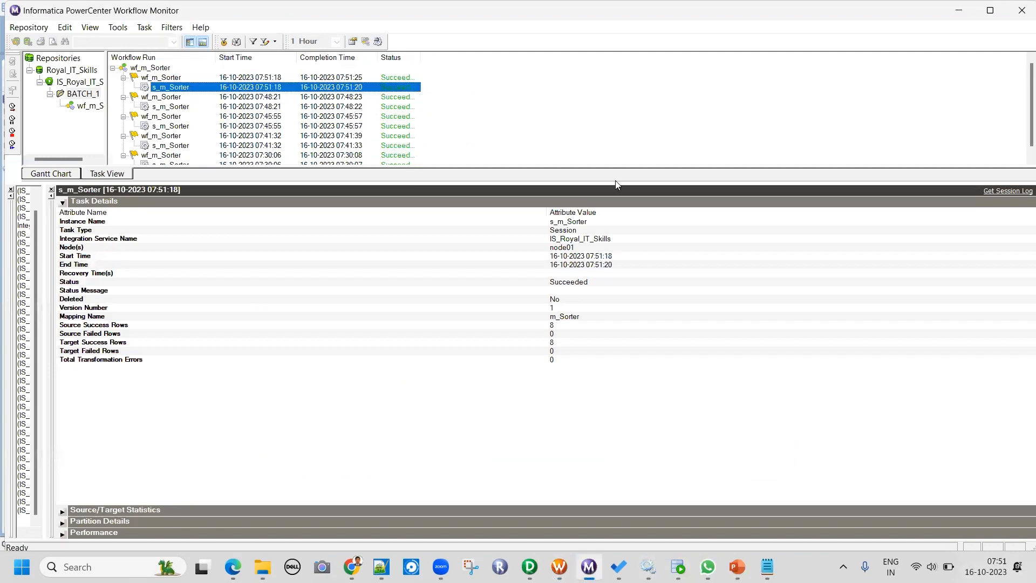
{"action": "left_click", "coordinate": [678, 566]}
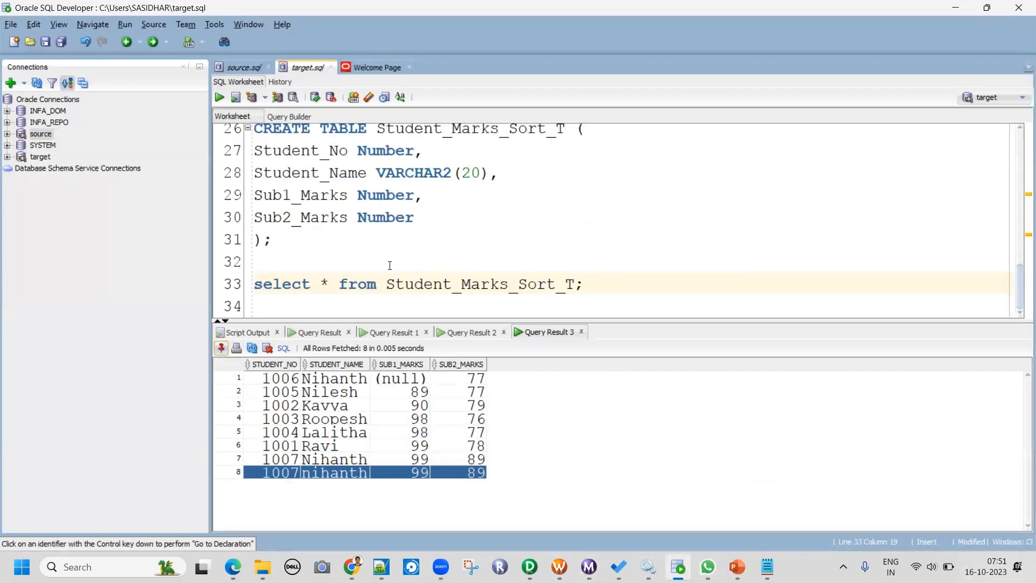
{"action": "key", "text": "ctrl+Return"}
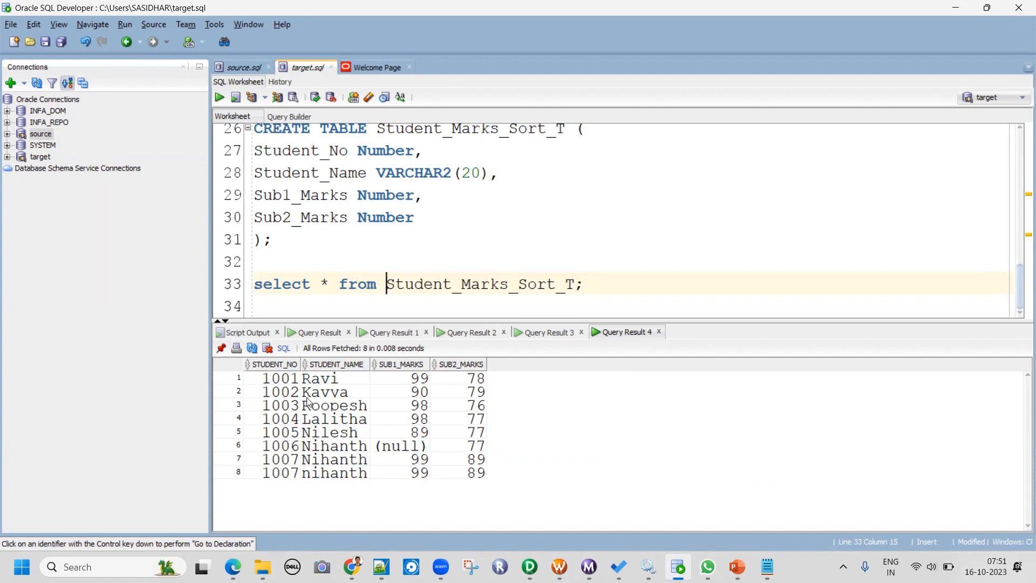
Compare the last two rows of the new result, especially STUDENT_NAME letter case, with srt_Student's Case Sensitive and Distinct settings in Designer.
{"action": "left_click", "coordinate": [280, 478]}
{"action": "left_click", "coordinate": [238, 472]}
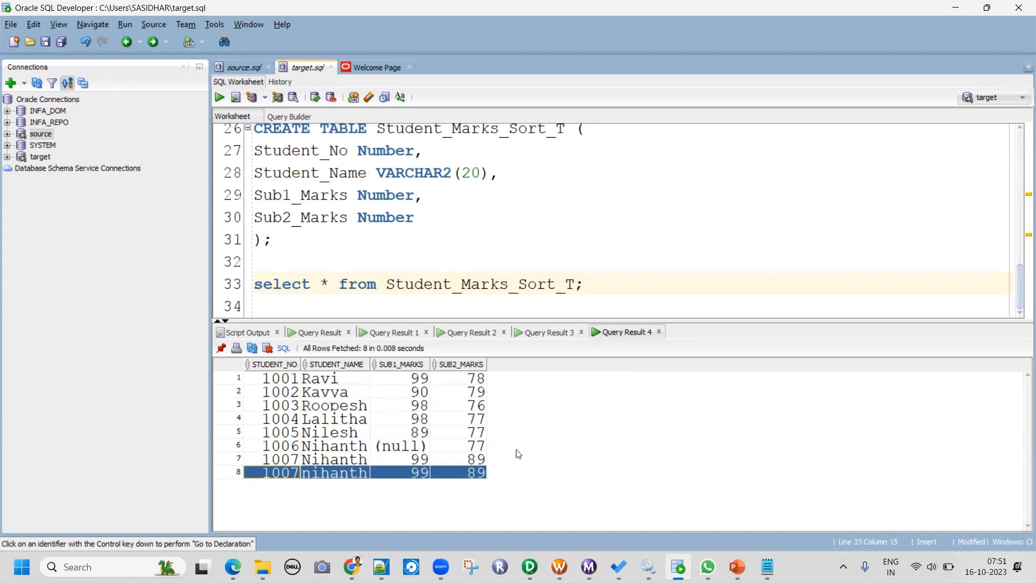
{"action": "key", "text": "alt+Tab"}
{"action": "double_click", "coordinate": [702, 193]}
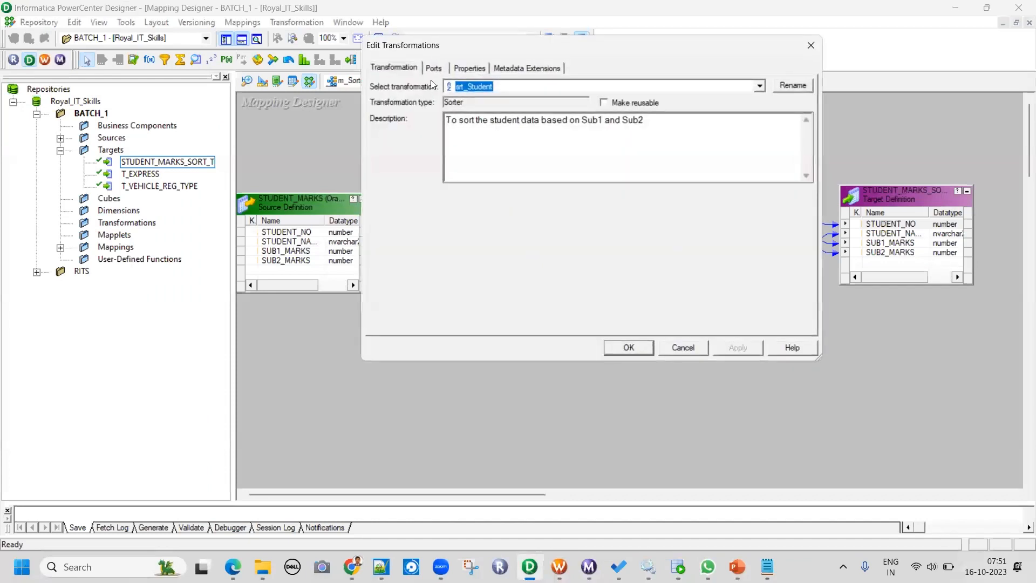
{"action": "left_click", "coordinate": [468, 67]}
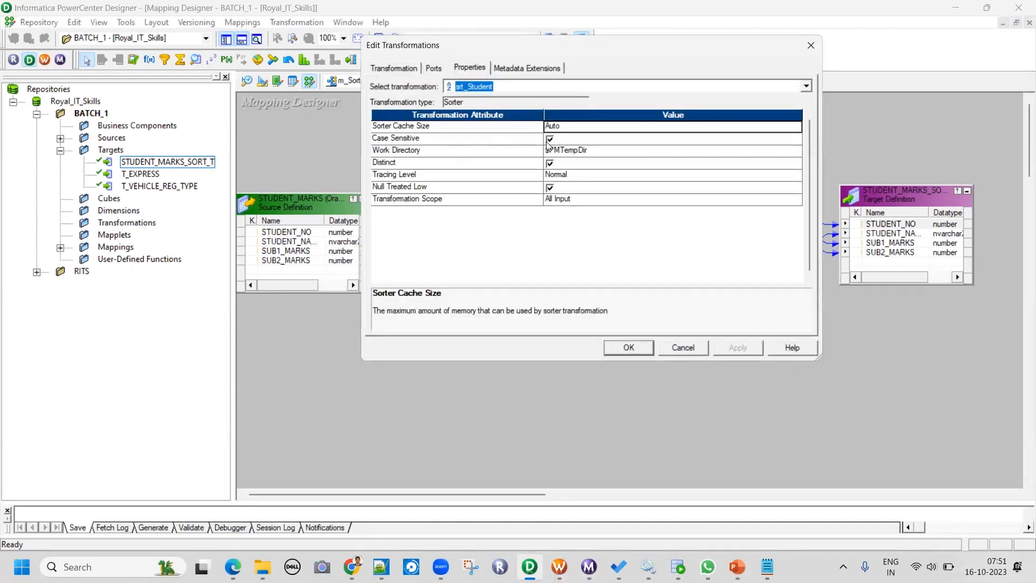
{"action": "left_click", "coordinate": [677, 566]}
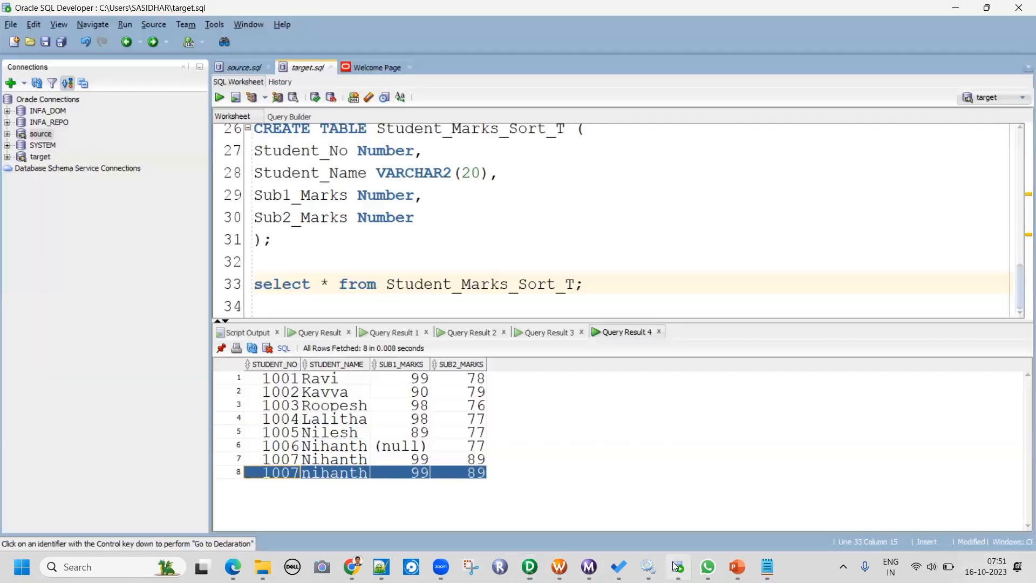
{"action": "left_click", "coordinate": [280, 459]}
{"action": "left_click", "coordinate": [350, 460]}
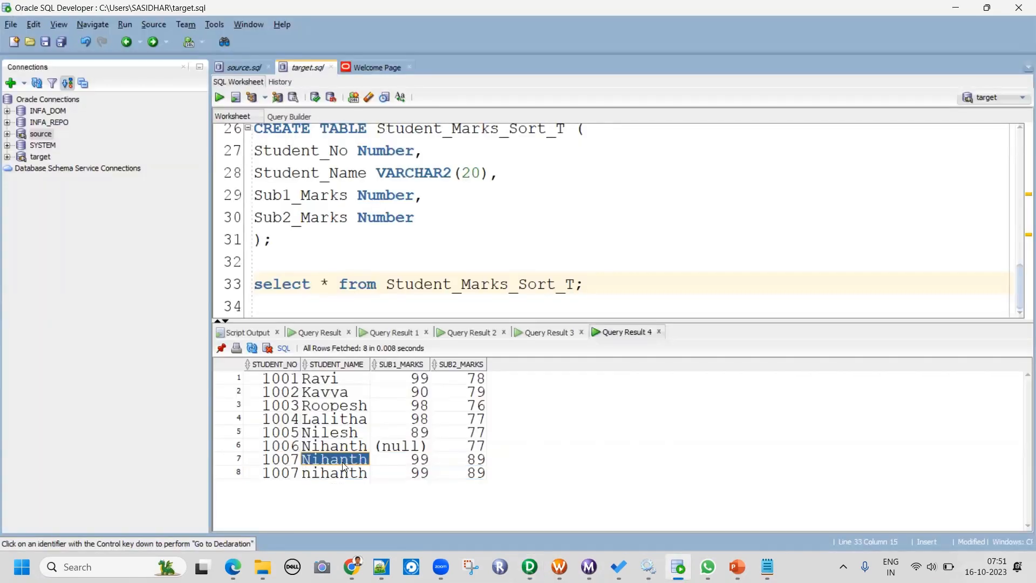
{"action": "left_click", "coordinate": [344, 474]}
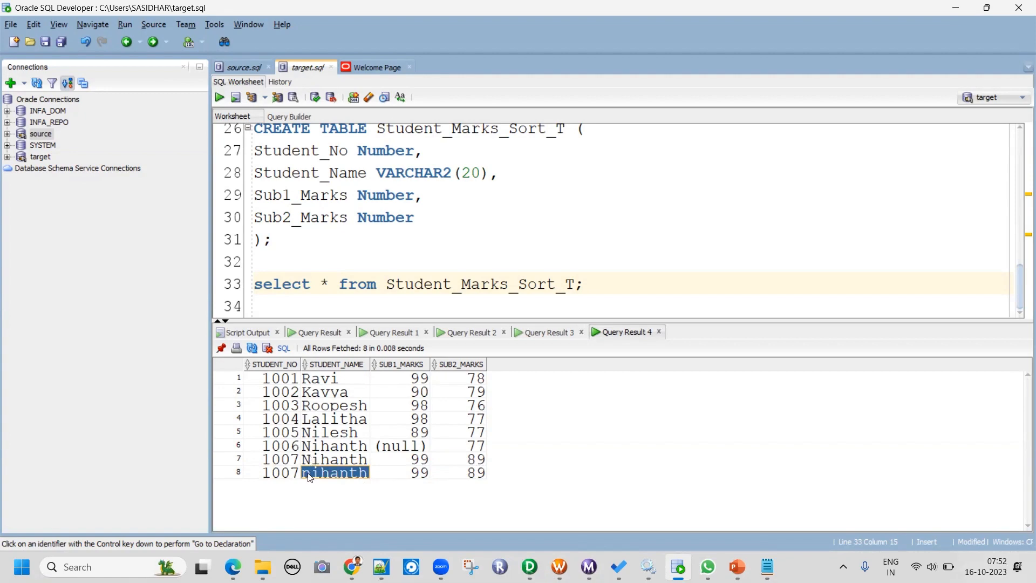
{"action": "key", "text": "alt+Tab"}
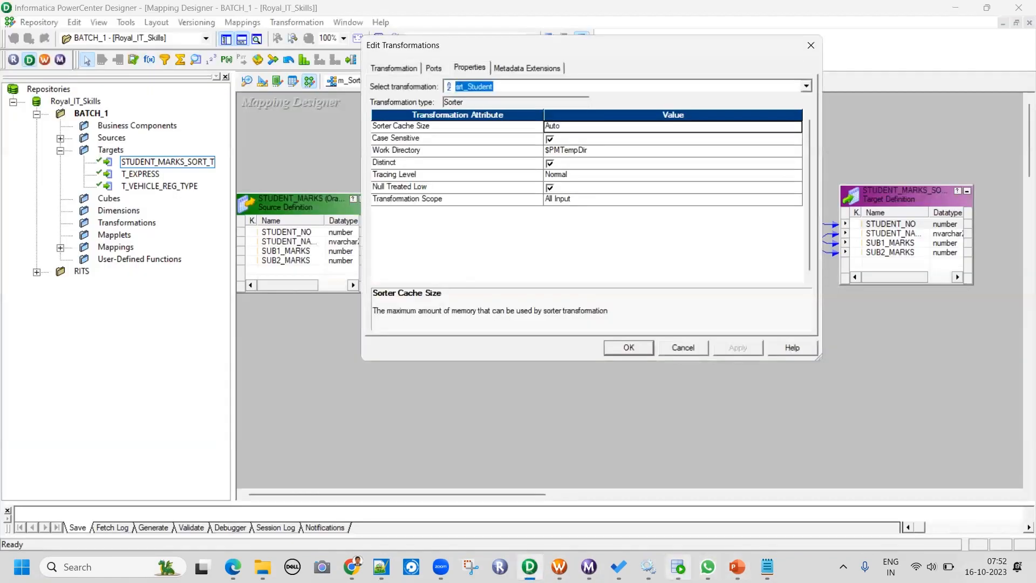
{"action": "key", "text": "alt+Tab"}
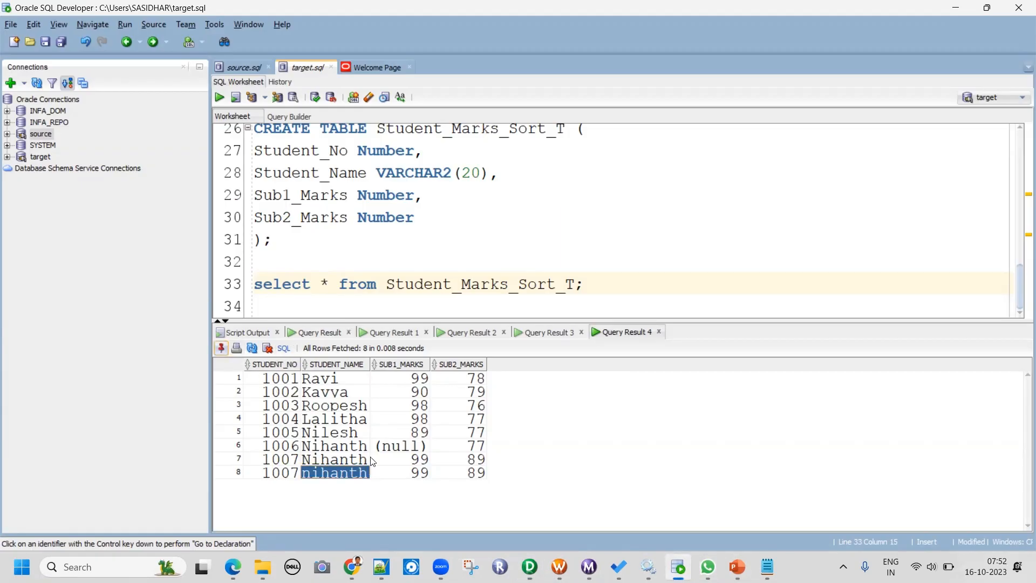
In Designer, turn off Case Sensitive for the srt_Student sorter, keeping Distinct and Null Treated Low enabled, and accept the change.
{"action": "key", "text": "alt+Tab"}
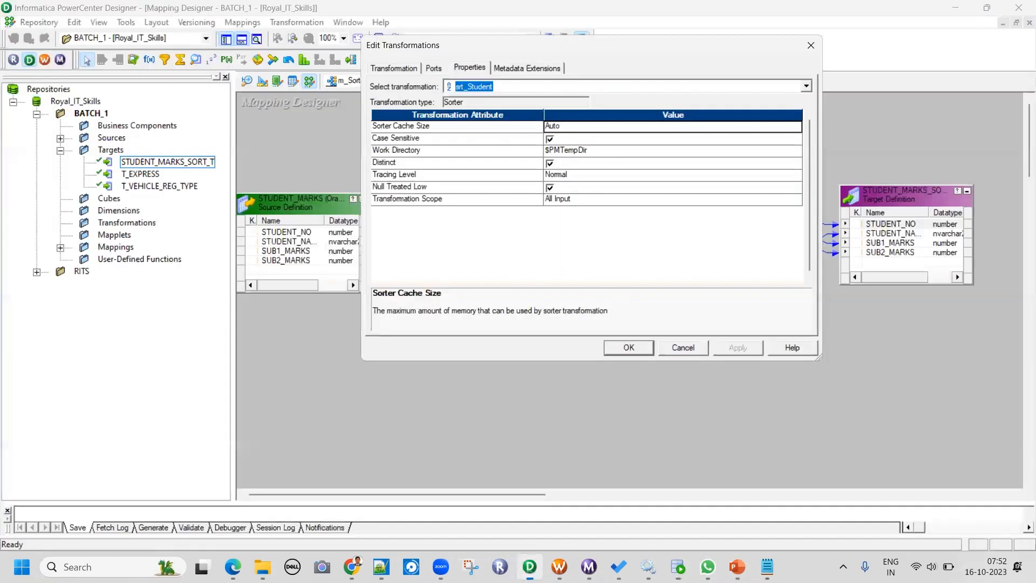
{"action": "left_click", "coordinate": [554, 141]}
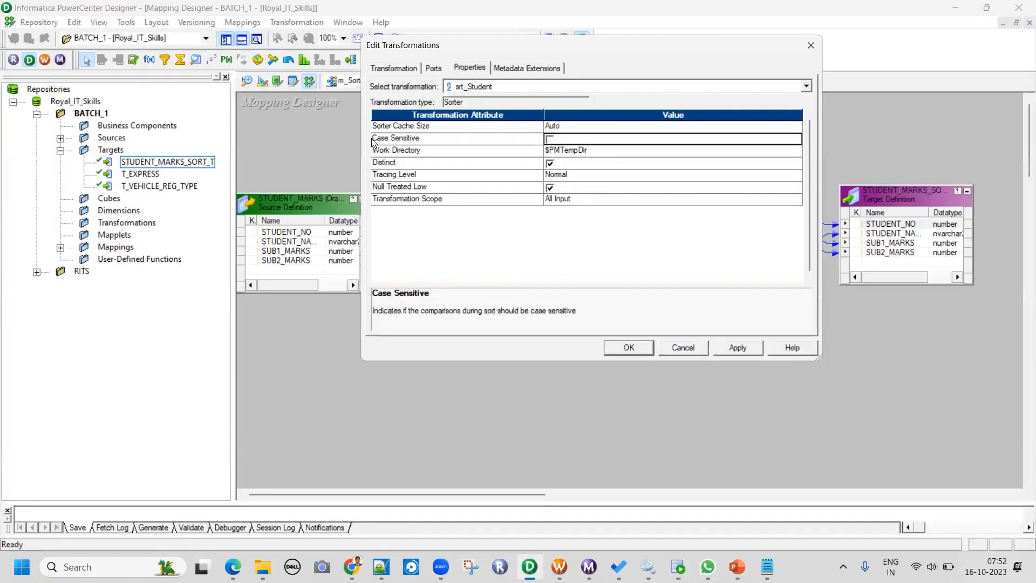
{"action": "left_click", "coordinate": [626, 348]}
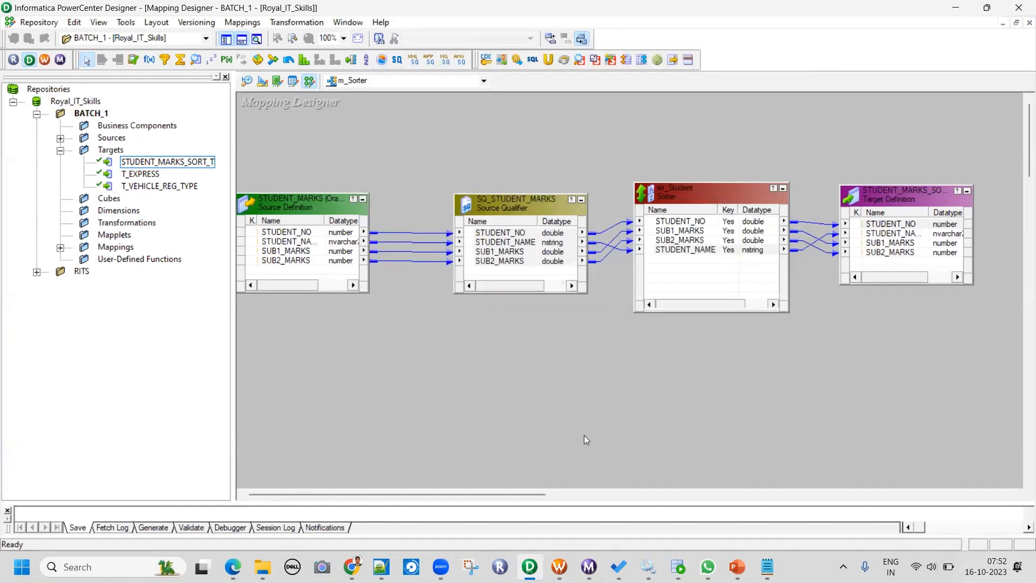
In Workflow Manager, refresh the mapping of session s_m_Sorter, validate the session and save the wf_m_Sorter workflow.
{"action": "key", "text": "alt+Tab"}
{"action": "right_click", "coordinate": [426, 129]}
{"action": "left_click", "coordinate": [469, 264]}
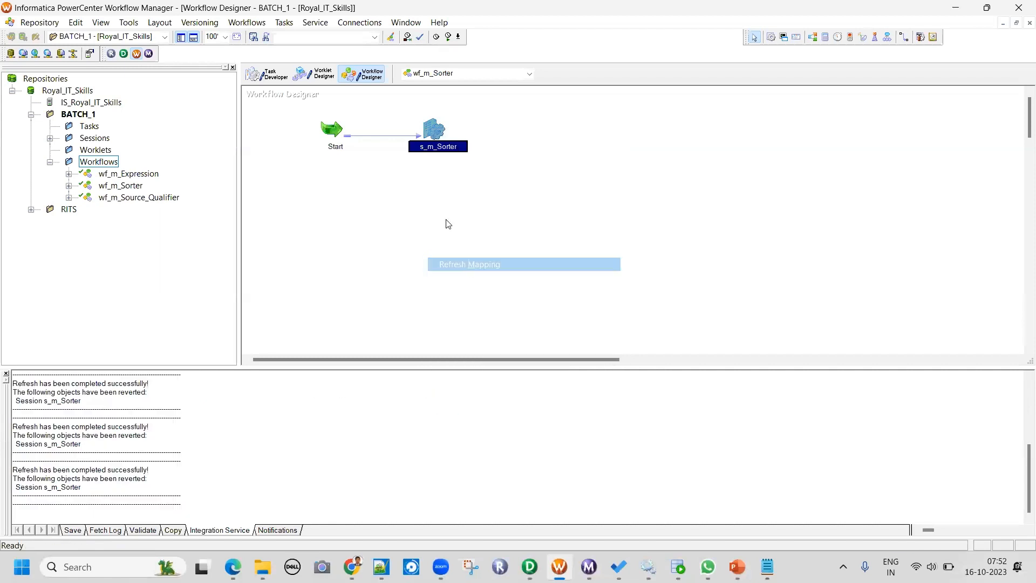
{"action": "right_click", "coordinate": [429, 128]}
{"action": "left_click", "coordinate": [464, 302]}
{"action": "left_click", "coordinate": [482, 242]}
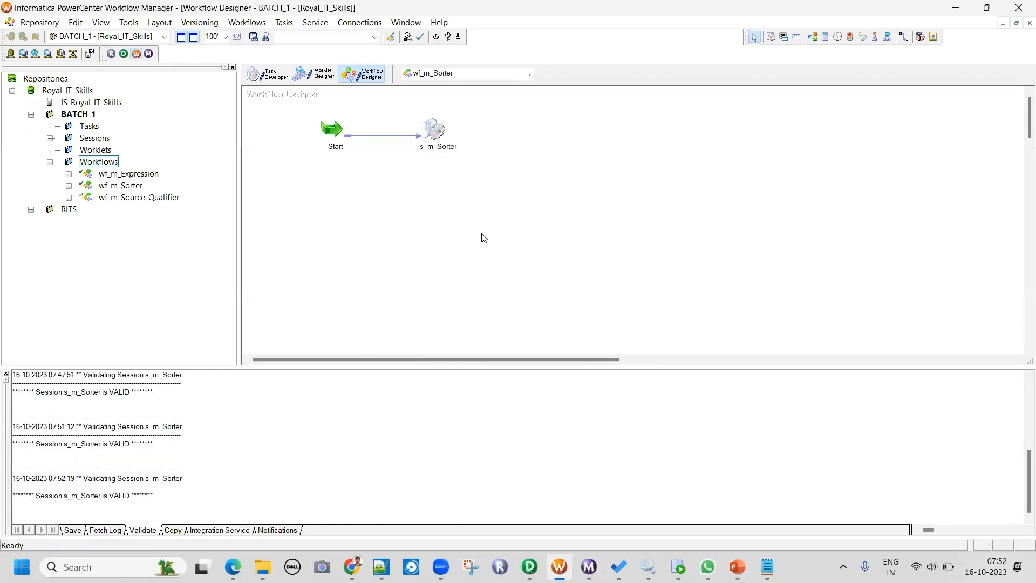
{"action": "key", "text": "ctrl+s"}
Start the wf_m_Sorter workflow and check the newest s_m_Sorter run's source and target success rows in Workflow Monitor.
{"action": "right_click", "coordinate": [488, 216]}
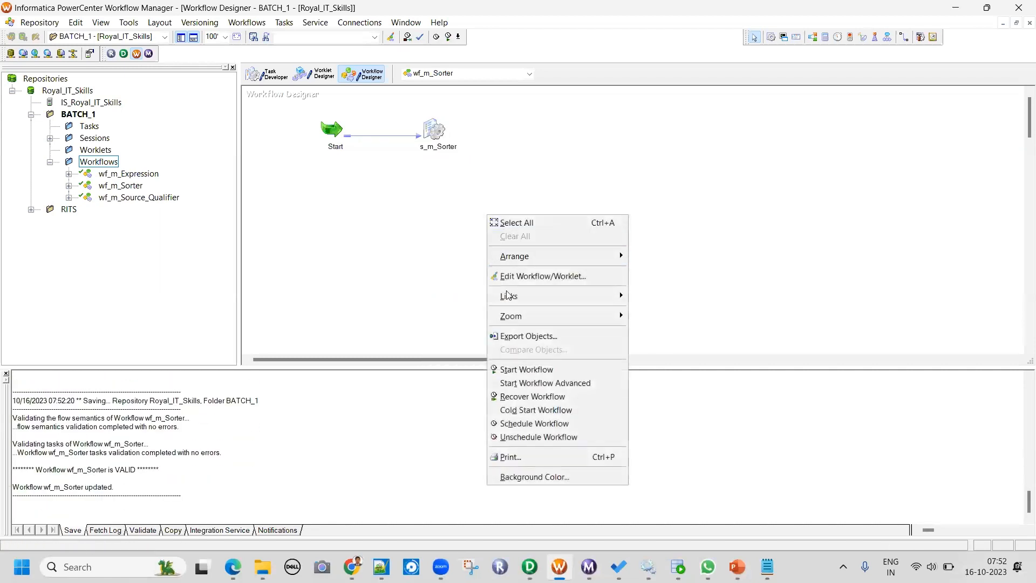
{"action": "left_click", "coordinate": [517, 369]}
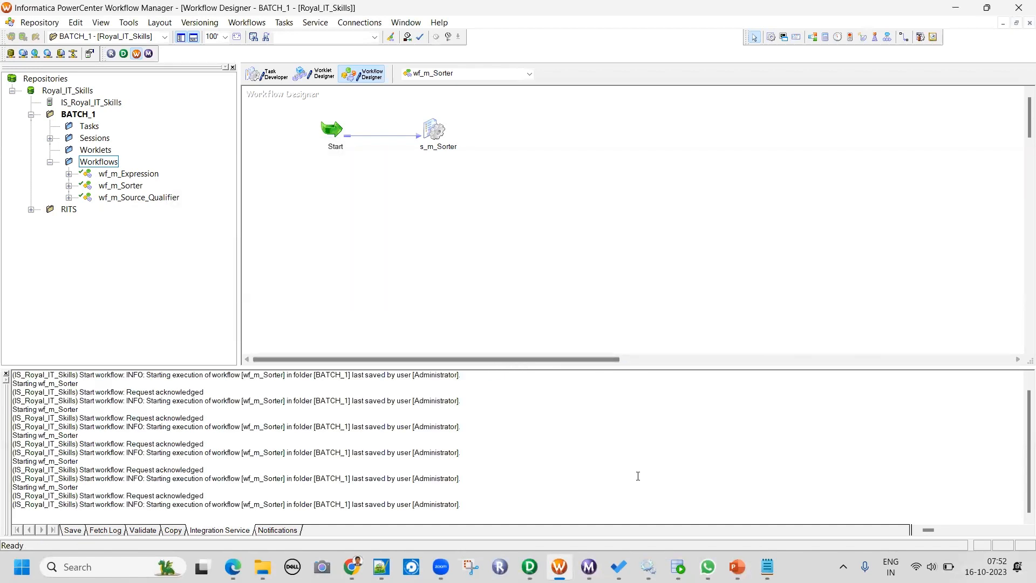
{"action": "left_click", "coordinate": [590, 566]}
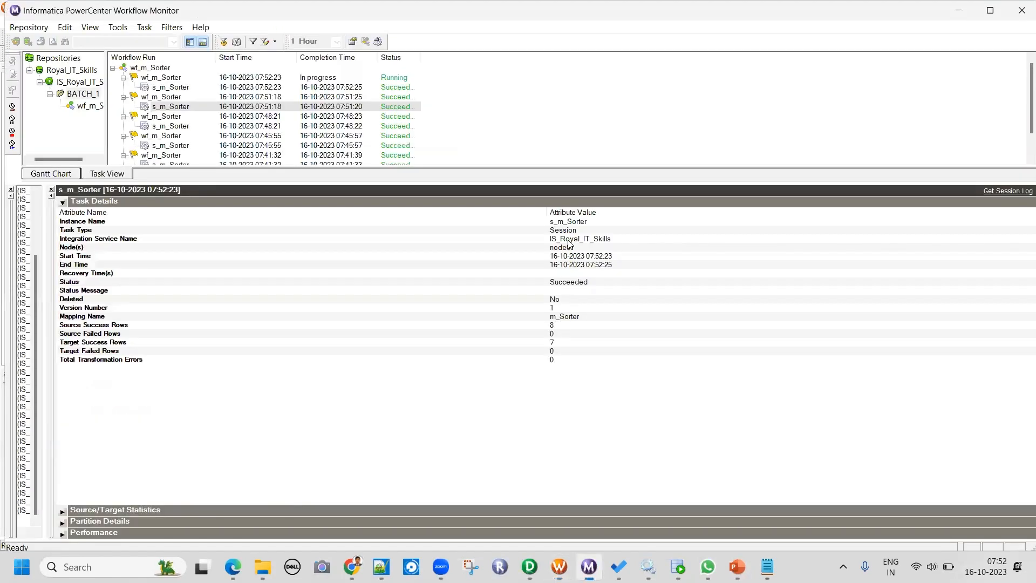
{"action": "left_click", "coordinate": [106, 325]}
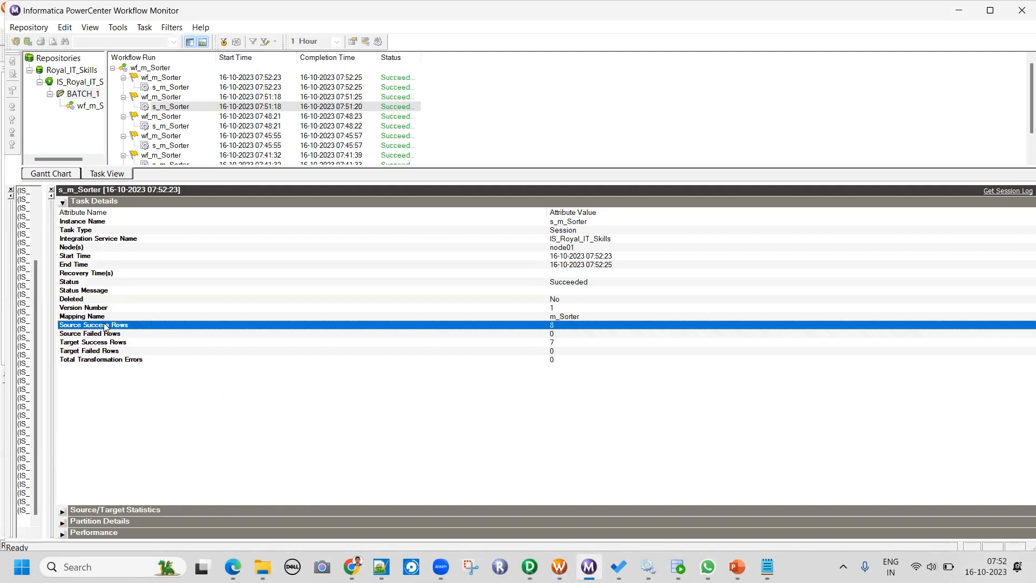
{"action": "left_click", "coordinate": [166, 343]}
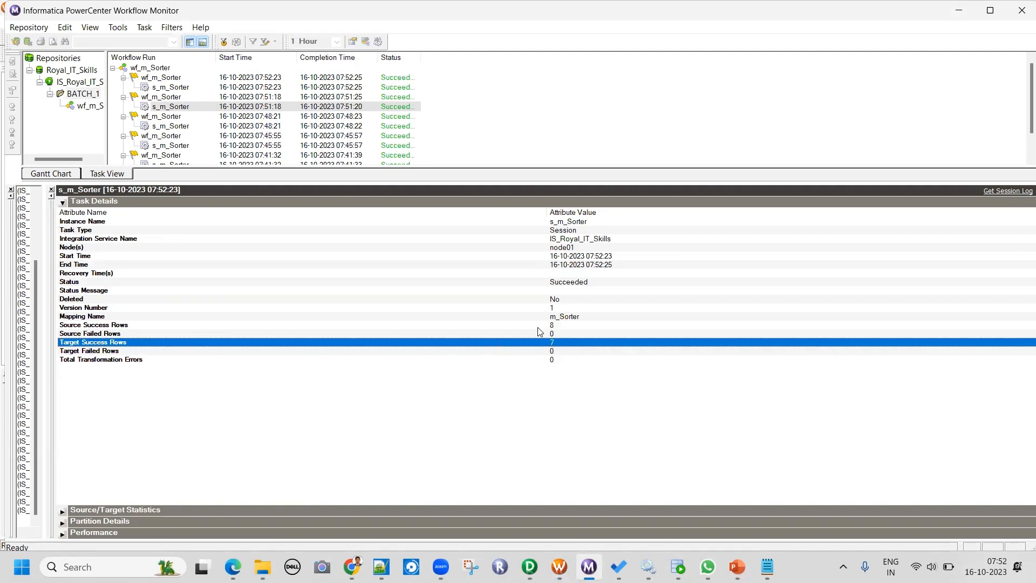
{"action": "left_click", "coordinate": [165, 88]}
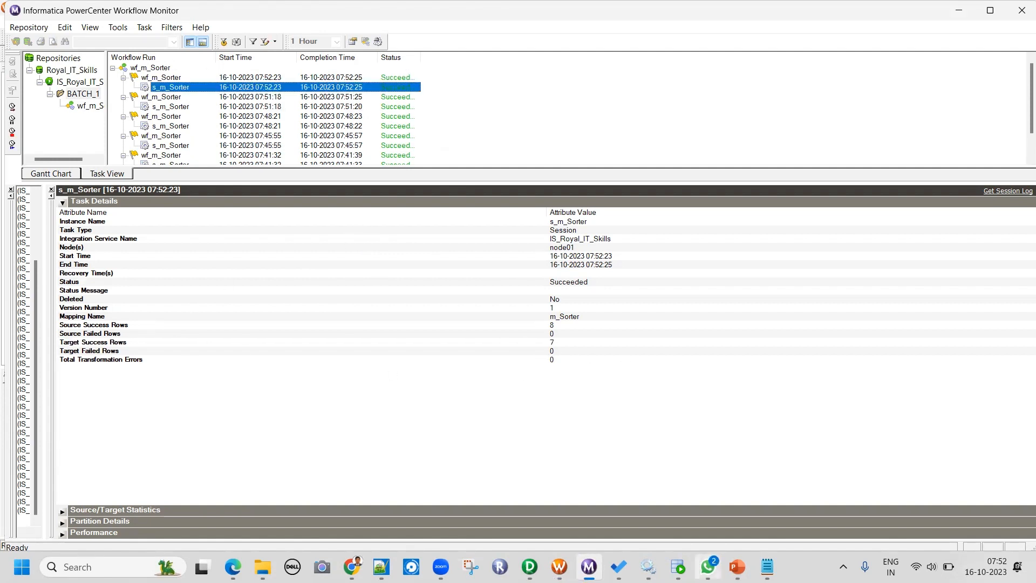
In SQL Developer, review the last two rows of the pinned result and rerun the Student_Marks_Sort_T query.
{"action": "left_click", "coordinate": [677, 566]}
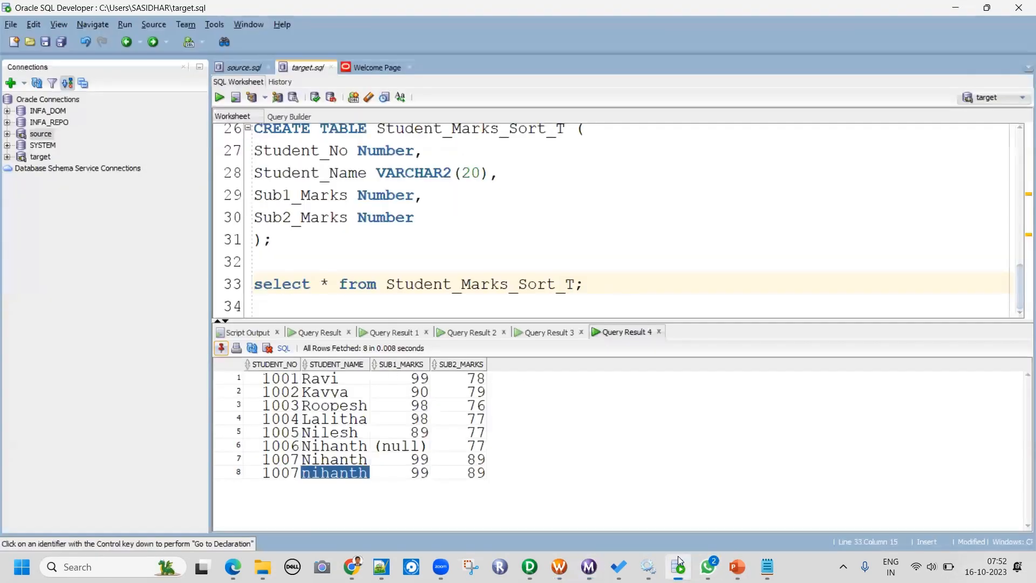
{"action": "left_click", "coordinate": [324, 459]}
{"action": "left_click", "coordinate": [313, 470]}
{"action": "left_click", "coordinate": [321, 459]}
{"action": "left_click", "coordinate": [323, 473]}
{"action": "left_click", "coordinate": [456, 288]}
{"action": "left_click", "coordinate": [217, 98]}
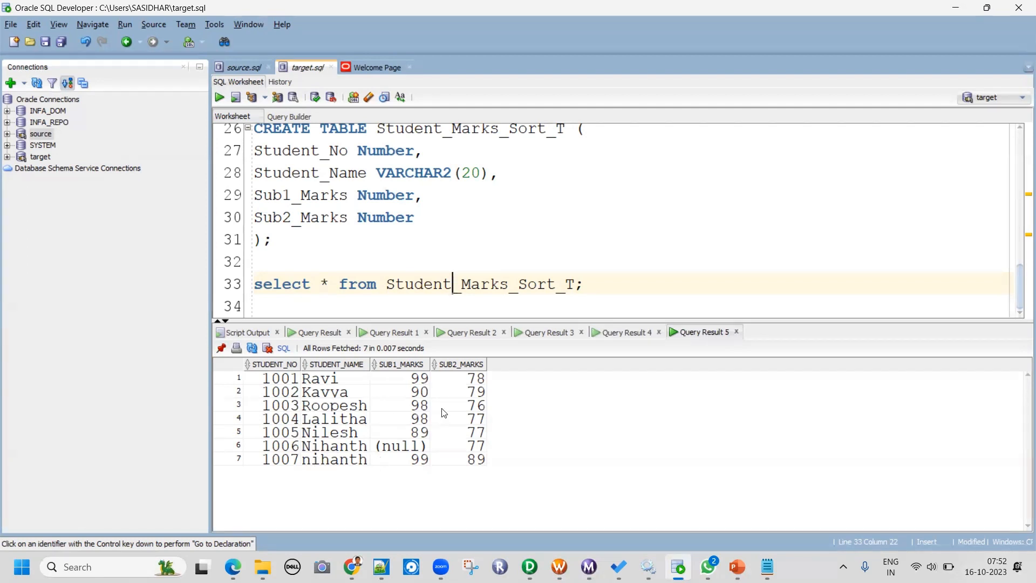
Compare the rows for student number 1007 between Query Result 4 and Query Result 5.
{"action": "left_click", "coordinate": [637, 332]}
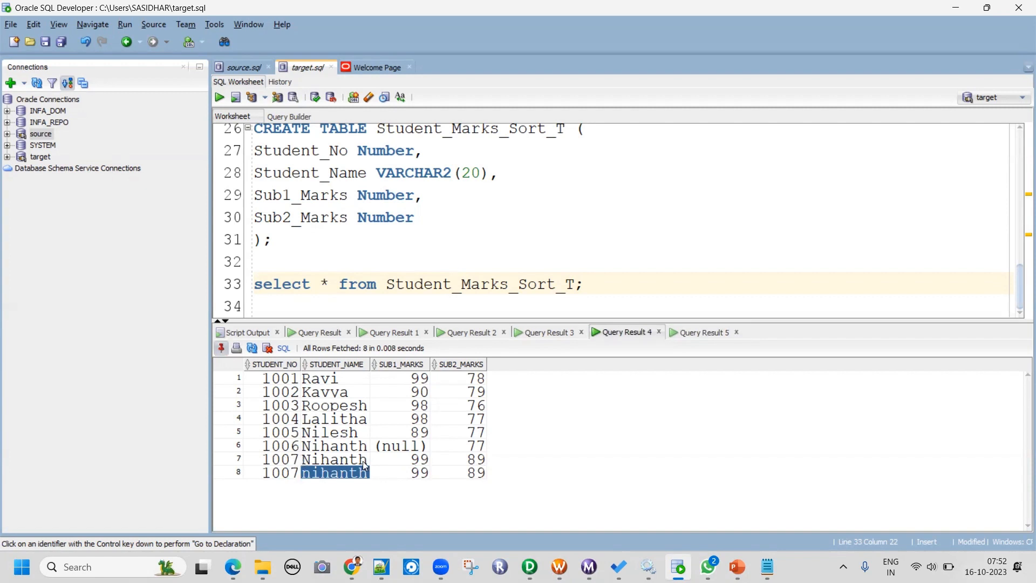
{"action": "left_click", "coordinate": [704, 332]}
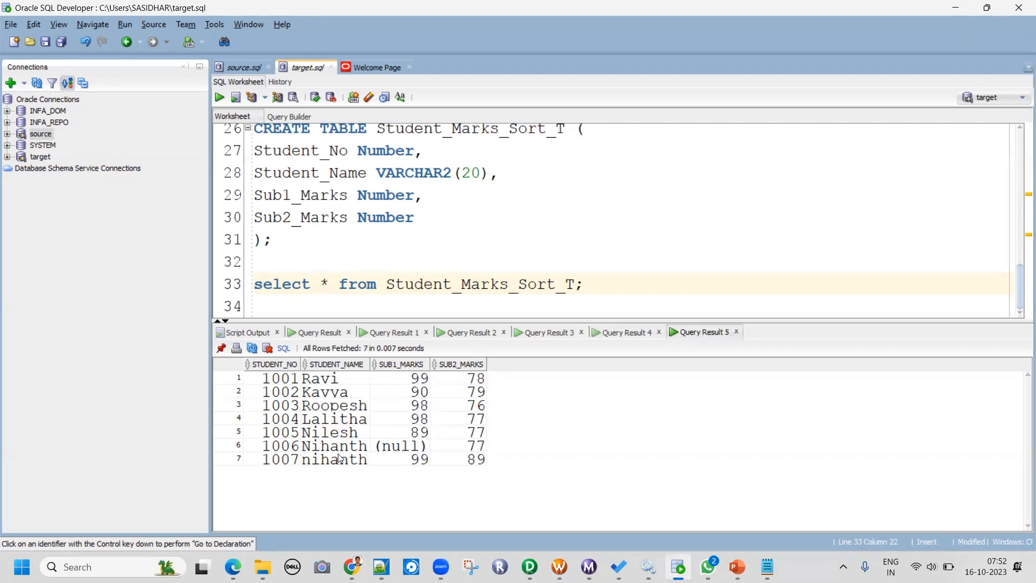
{"action": "left_click", "coordinate": [404, 460]}
{"action": "left_click", "coordinate": [636, 335]}
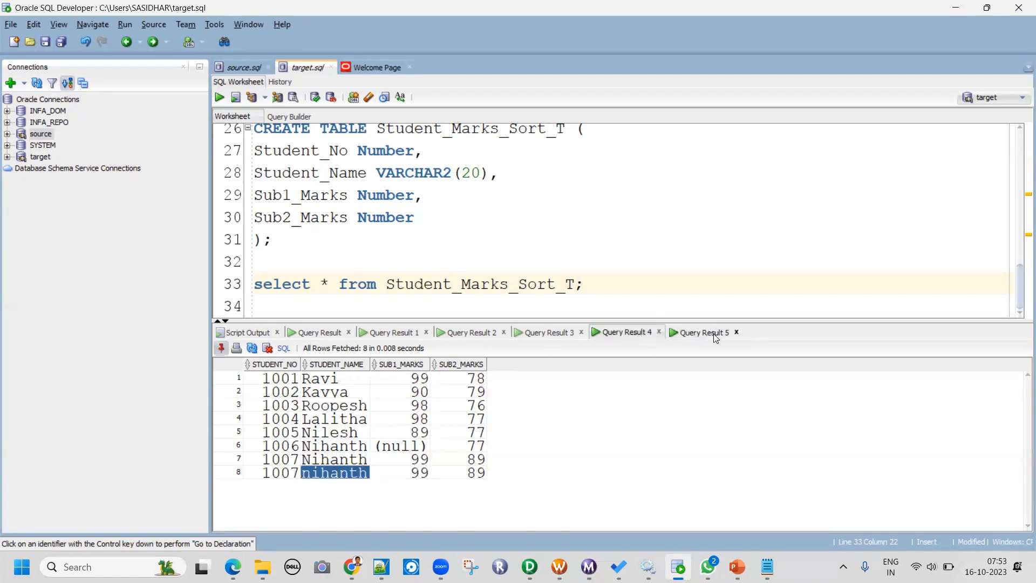
{"action": "left_click", "coordinate": [711, 331]}
{"action": "left_click", "coordinate": [618, 331]}
{"action": "left_click", "coordinate": [714, 330]}
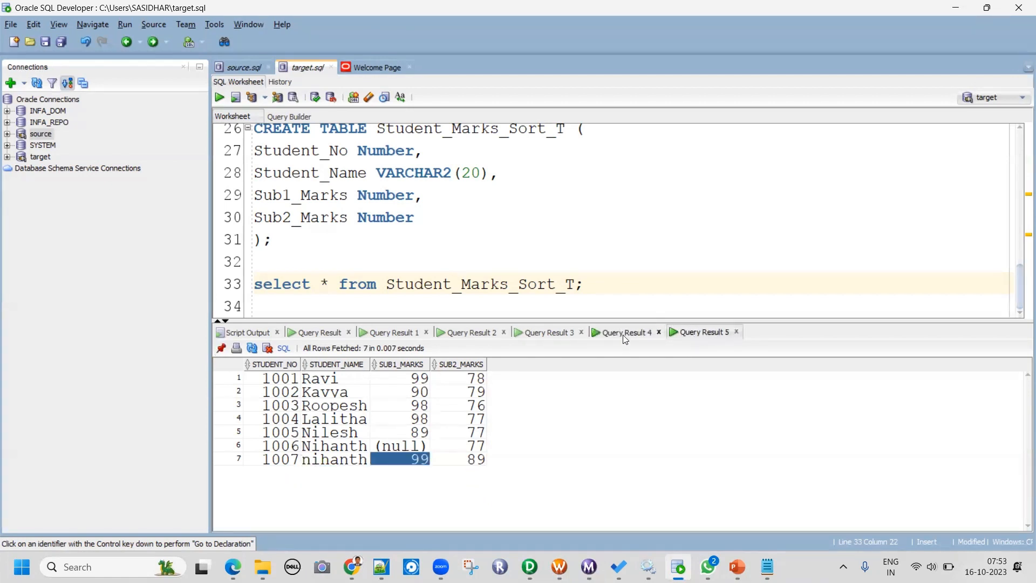
{"action": "left_click", "coordinate": [625, 335]}
{"action": "left_click", "coordinate": [698, 331]}
{"action": "left_click", "coordinate": [322, 463]}
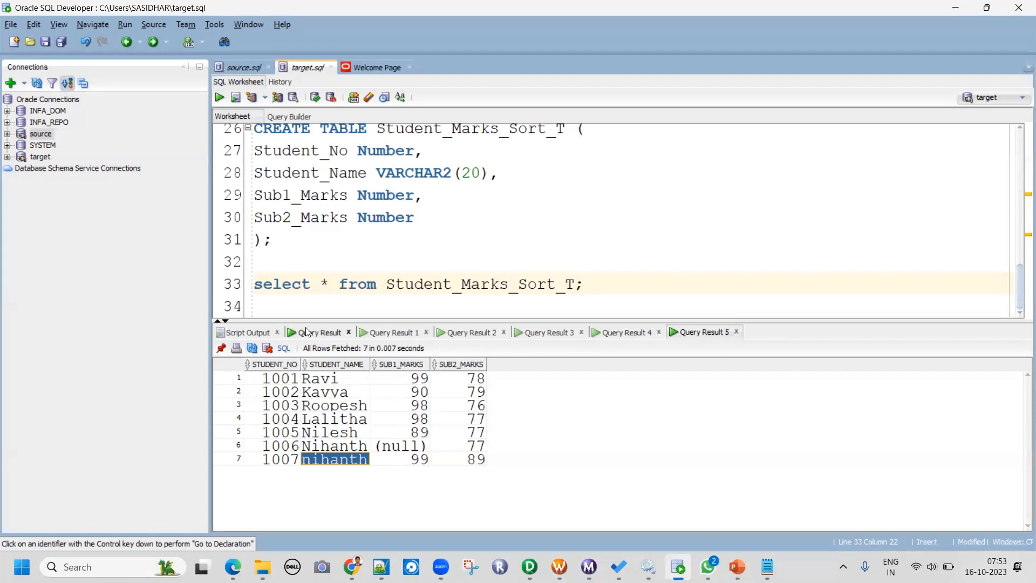
Compare the position of the null SUB1_MARKS value in the first query result and Query Result 1.
{"action": "left_click", "coordinate": [315, 337]}
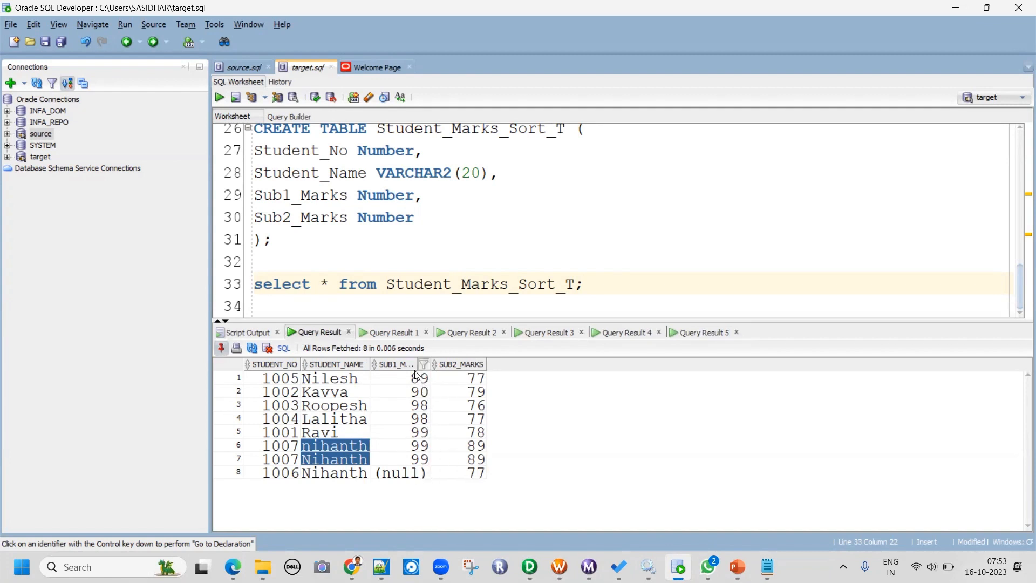
{"action": "left_click", "coordinate": [413, 474]}
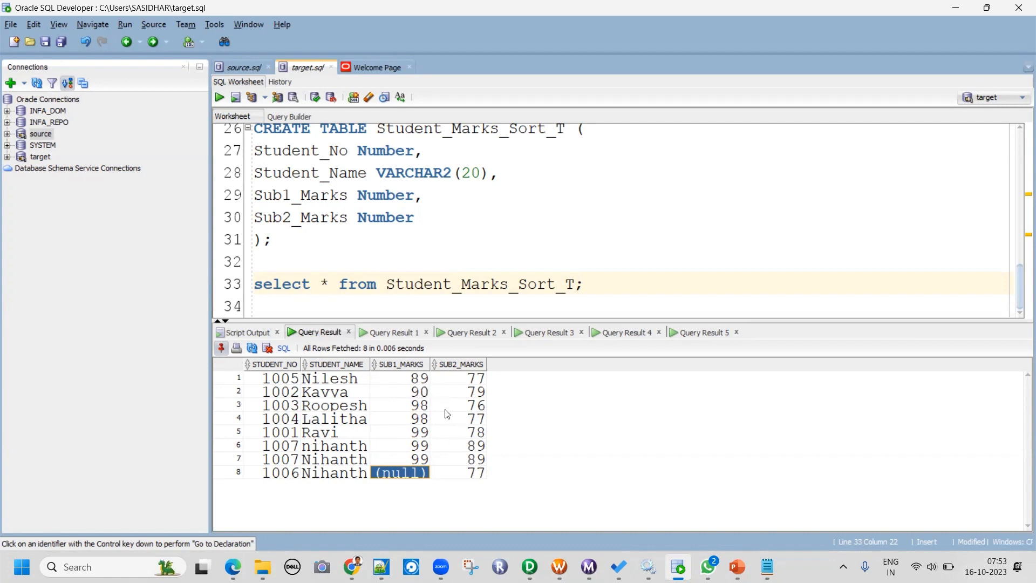
{"action": "left_click", "coordinate": [384, 333]}
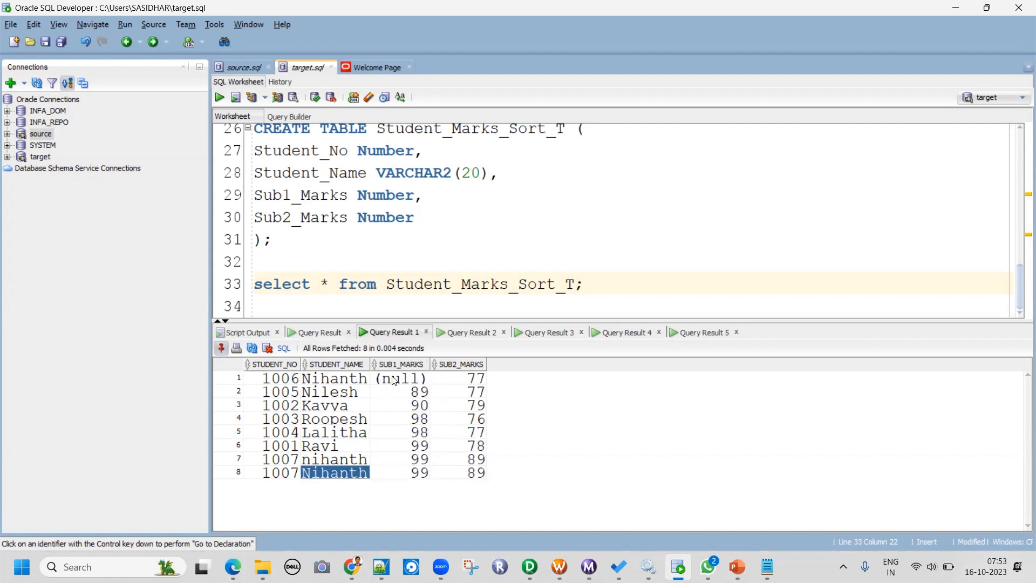
{"action": "left_click", "coordinate": [394, 379]}
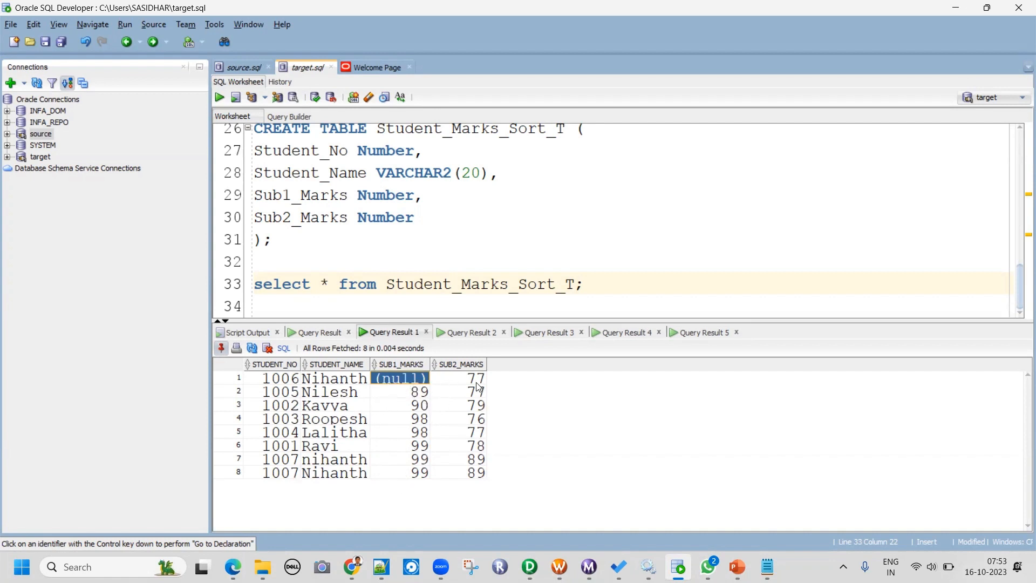
Examine the STUDENT_NAME sort order across all rows of Query Result 2, including the null-marks row and upper- and lowercase names.
{"action": "left_click", "coordinate": [472, 332]}
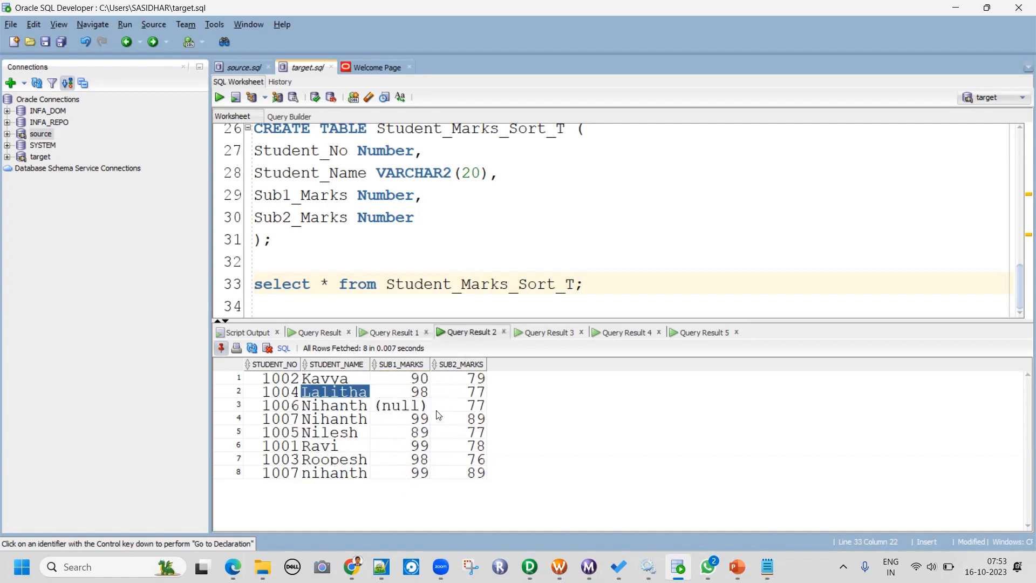
{"action": "left_click", "coordinate": [404, 408]}
{"action": "left_click", "coordinate": [352, 382]}
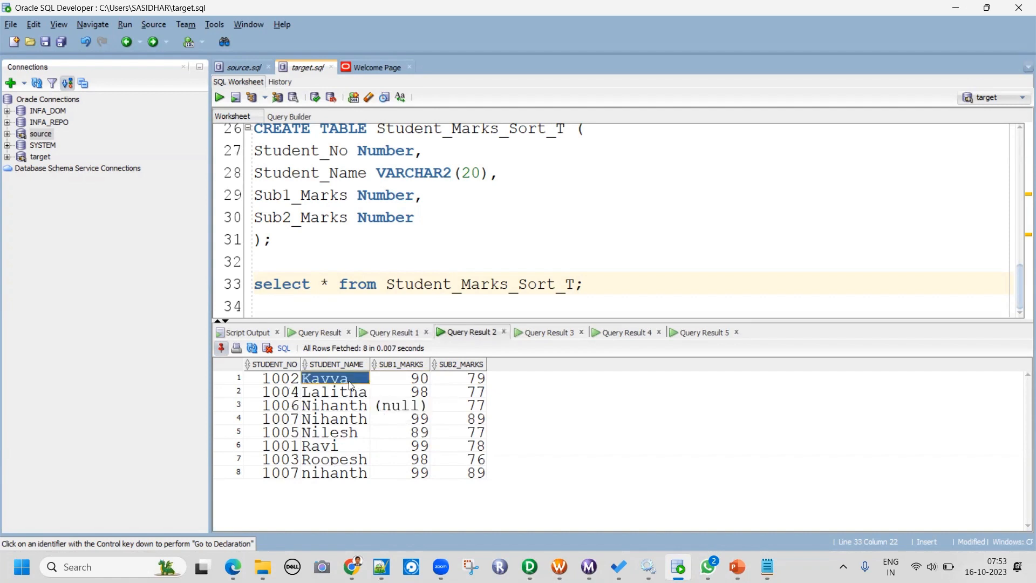
{"action": "left_click", "coordinate": [350, 474]}
{"action": "left_click_drag", "start_coordinate": [348, 382], "coordinate": [346, 481]}
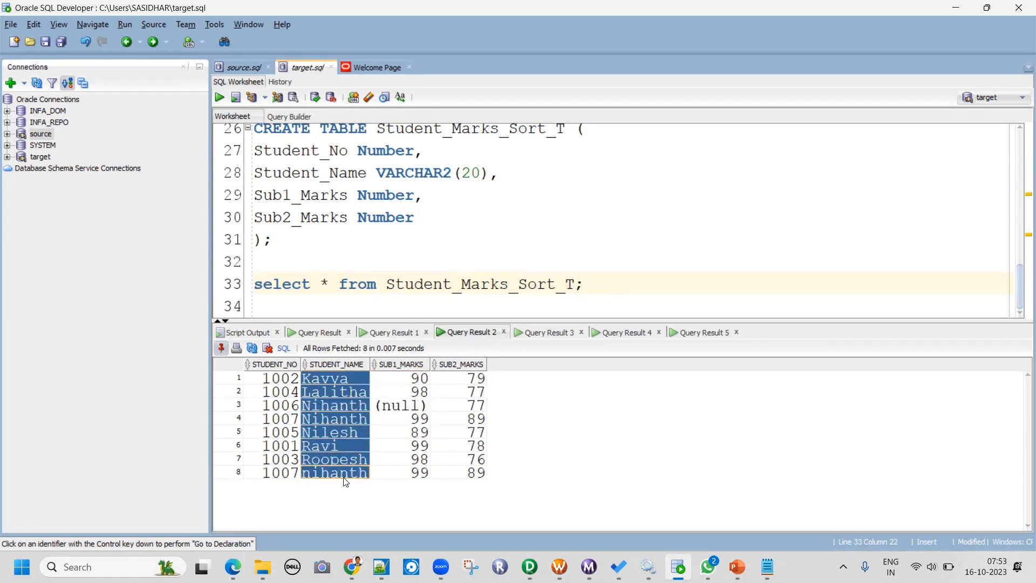
{"action": "left_click", "coordinate": [348, 405]}
{"action": "left_click_drag", "start_coordinate": [346, 380], "coordinate": [340, 476]}
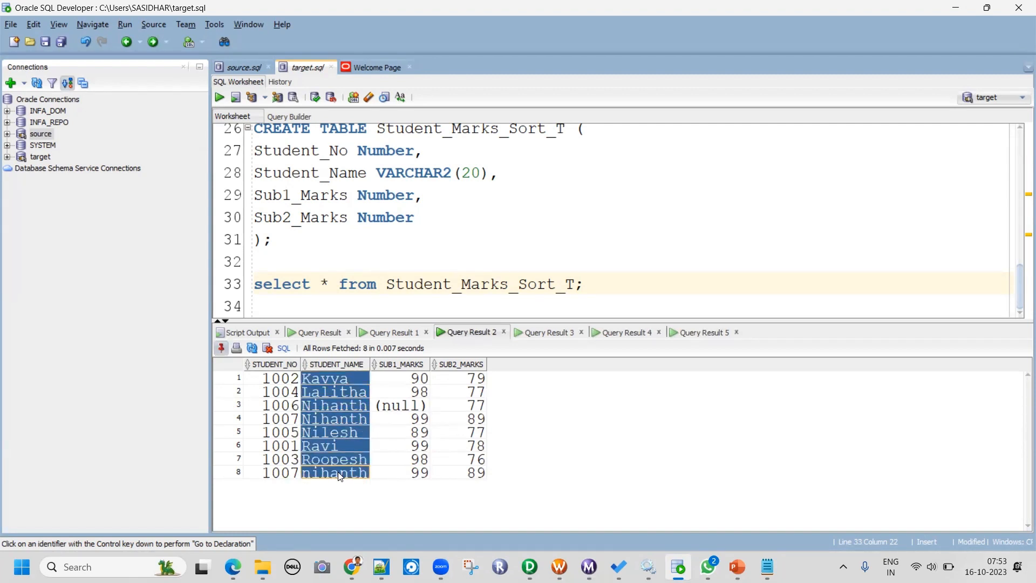
Examine the first row and the letter case and marks of the last two rows in Query Result 3.
{"action": "left_click", "coordinate": [543, 332]}
{"action": "left_click", "coordinate": [327, 382]}
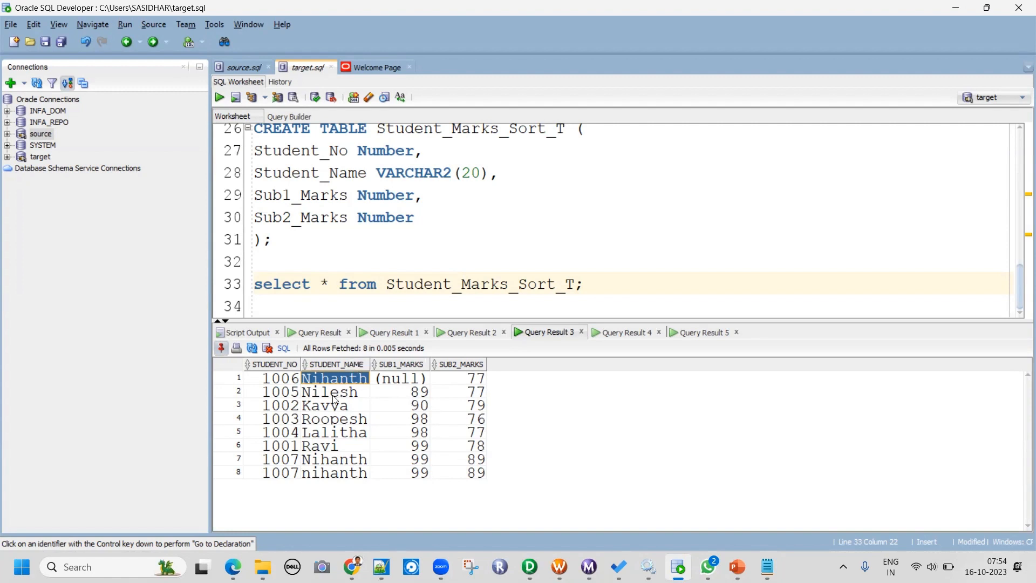
{"action": "left_click", "coordinate": [343, 463]}
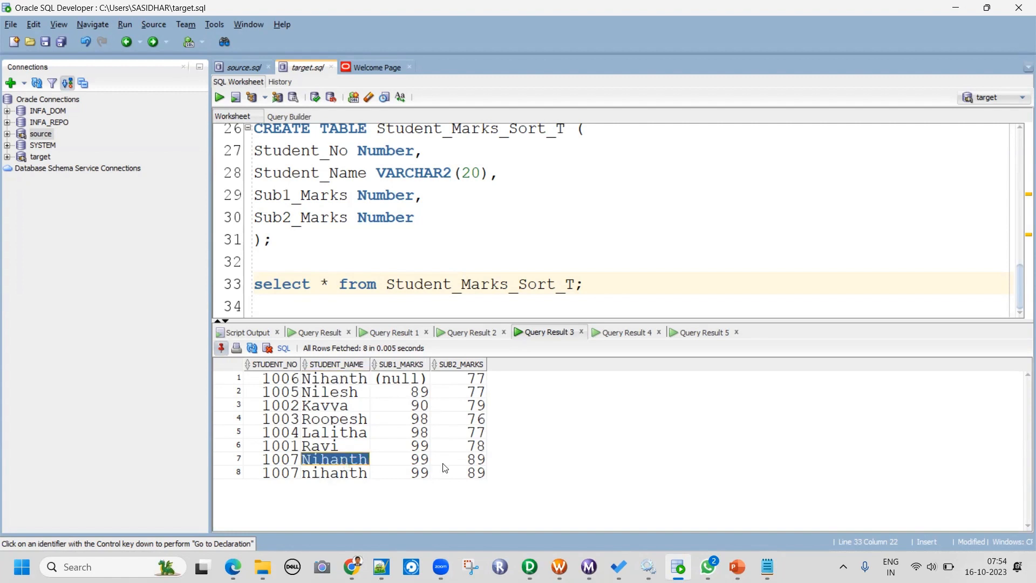
{"action": "left_click_drag", "start_coordinate": [421, 462], "coordinate": [462, 471]}
{"action": "left_click", "coordinate": [317, 462]}
{"action": "left_click_drag", "start_coordinate": [319, 469], "coordinate": [318, 476]}
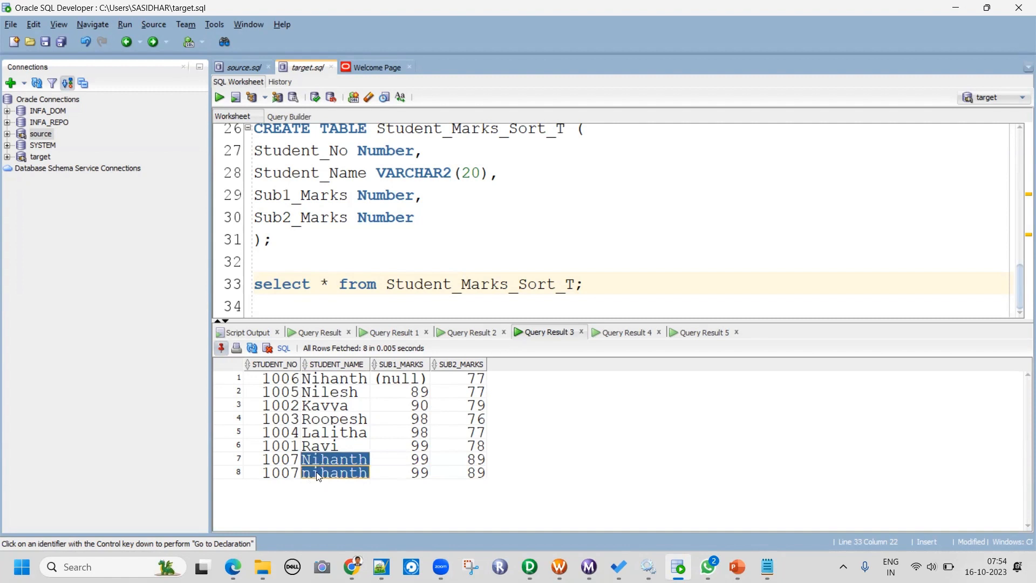
Compare the row order and STUDENT_NAME values of Query Result 3 with those of Query Result 4.
{"action": "left_click", "coordinate": [620, 332]}
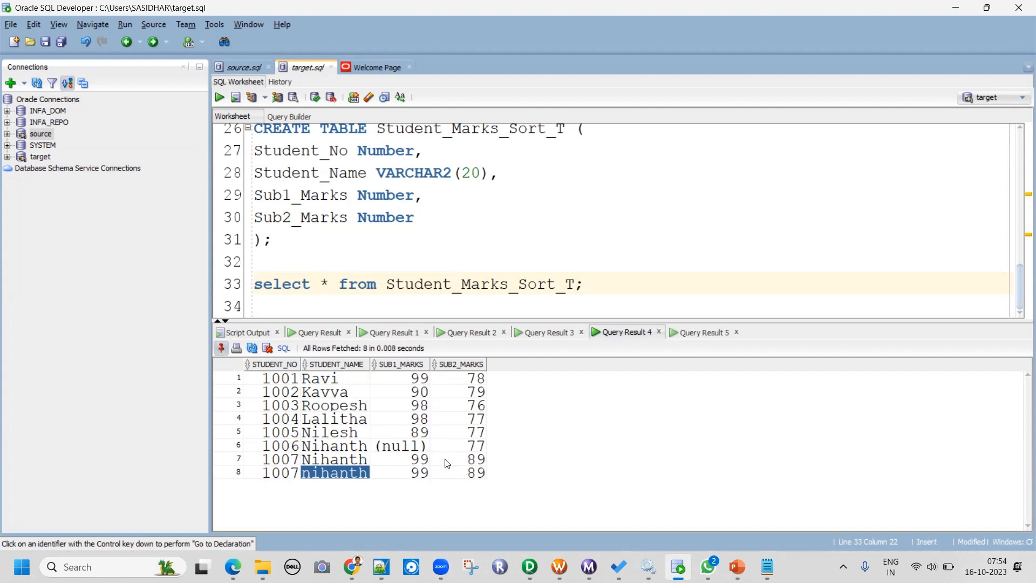
{"action": "left_click", "coordinate": [543, 332]}
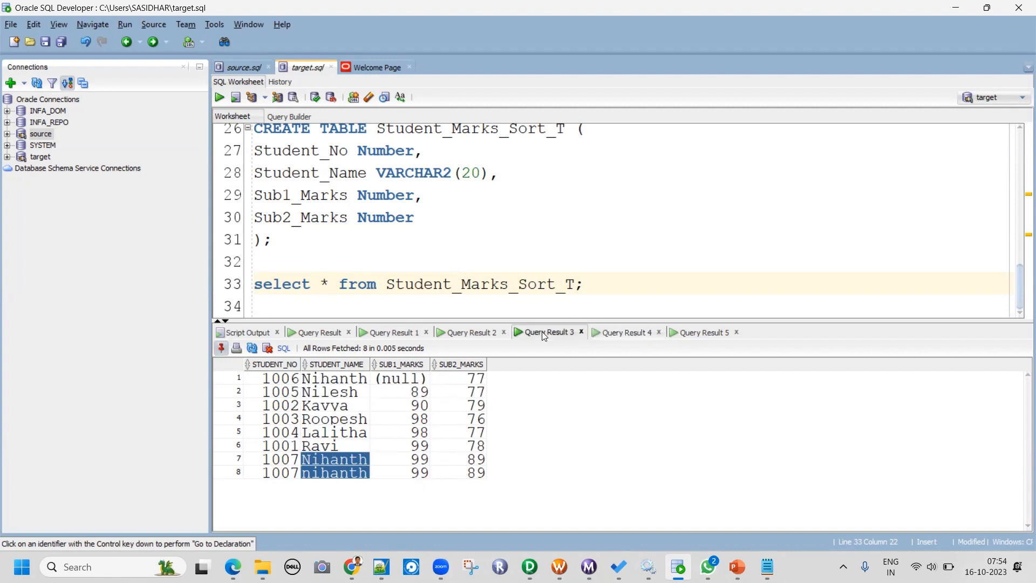
{"action": "left_click", "coordinate": [612, 333]}
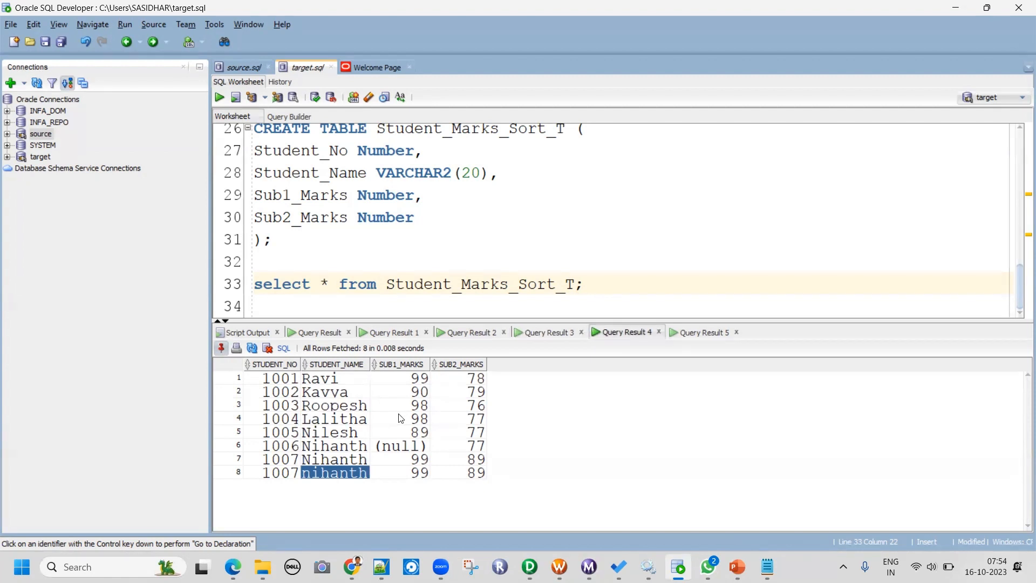
{"action": "left_click", "coordinate": [543, 333]}
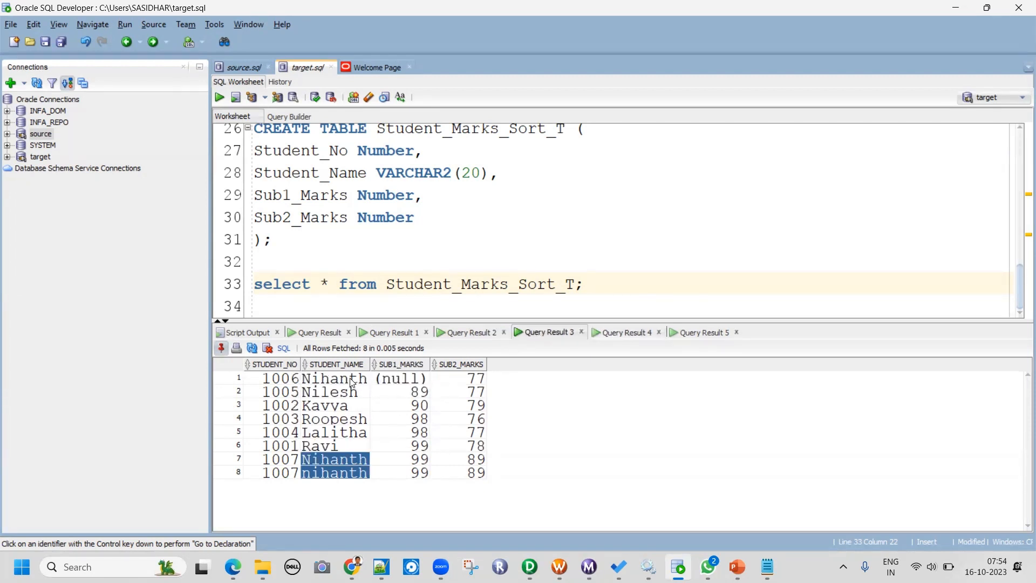
{"action": "left_click", "coordinate": [352, 383]}
{"action": "left_click_drag", "start_coordinate": [352, 385], "coordinate": [347, 469]}
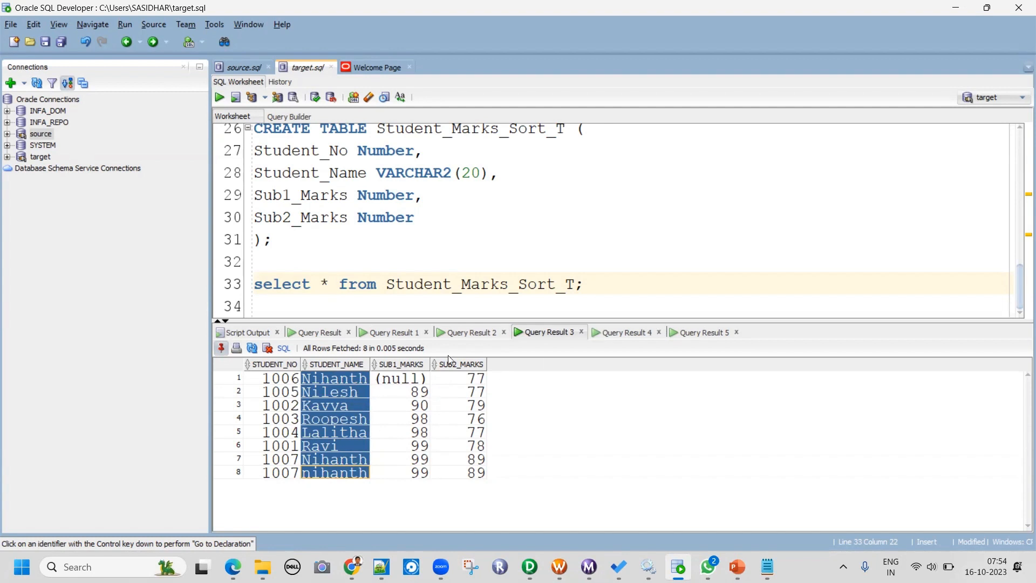
{"action": "left_click", "coordinate": [609, 334]}
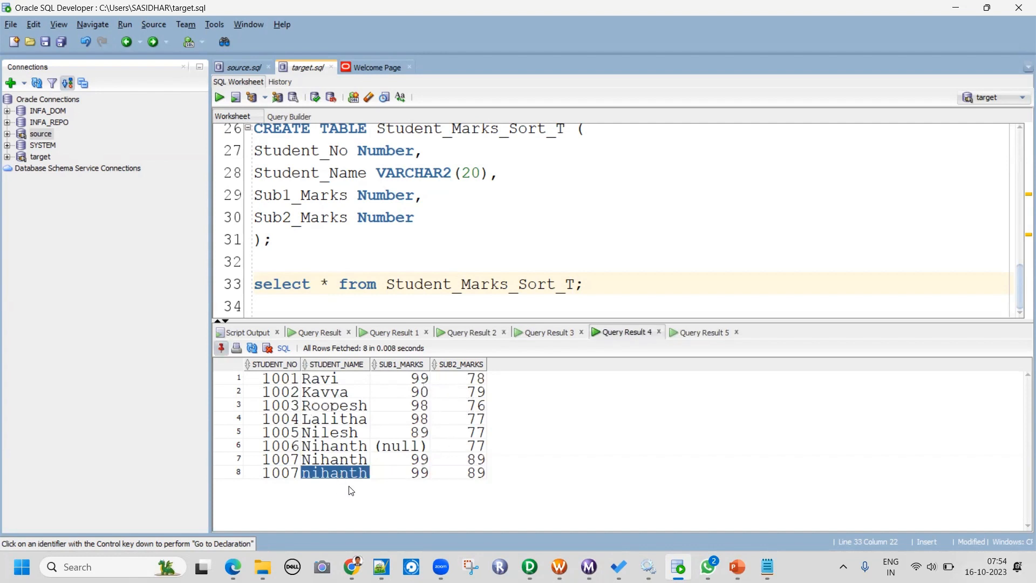
Examine the letter case of the names in the last three rows of Query Result 4, highlighting both 1007 rows.
{"action": "left_click", "coordinate": [359, 445]}
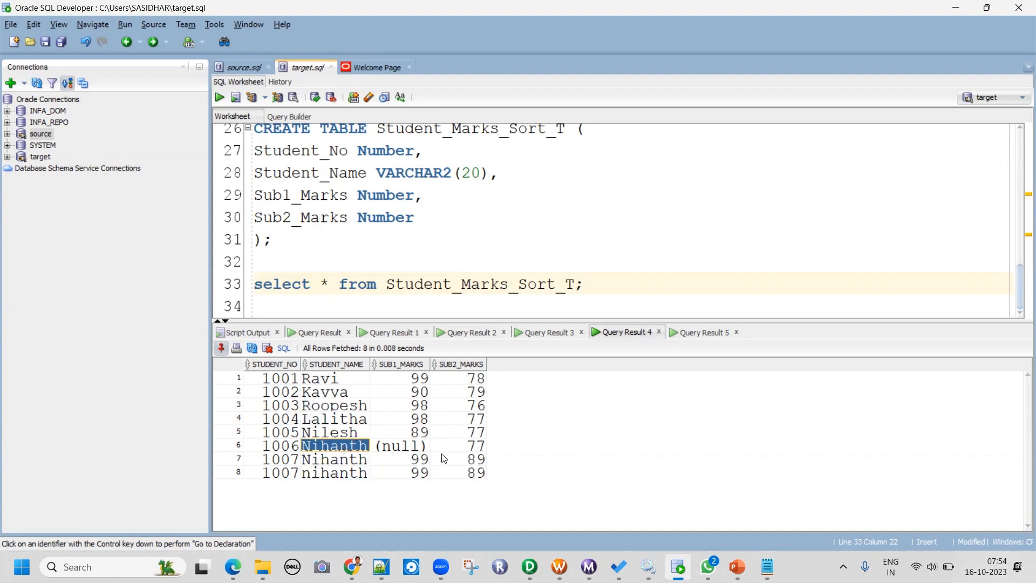
{"action": "left_click", "coordinate": [352, 462]}
{"action": "left_click", "coordinate": [355, 475]}
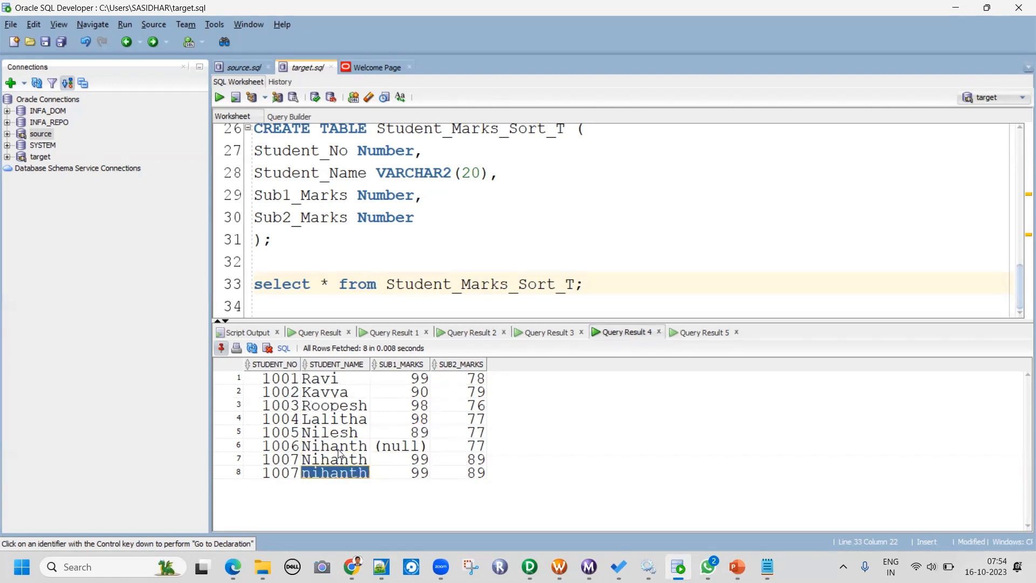
{"action": "left_click", "coordinate": [346, 460]}
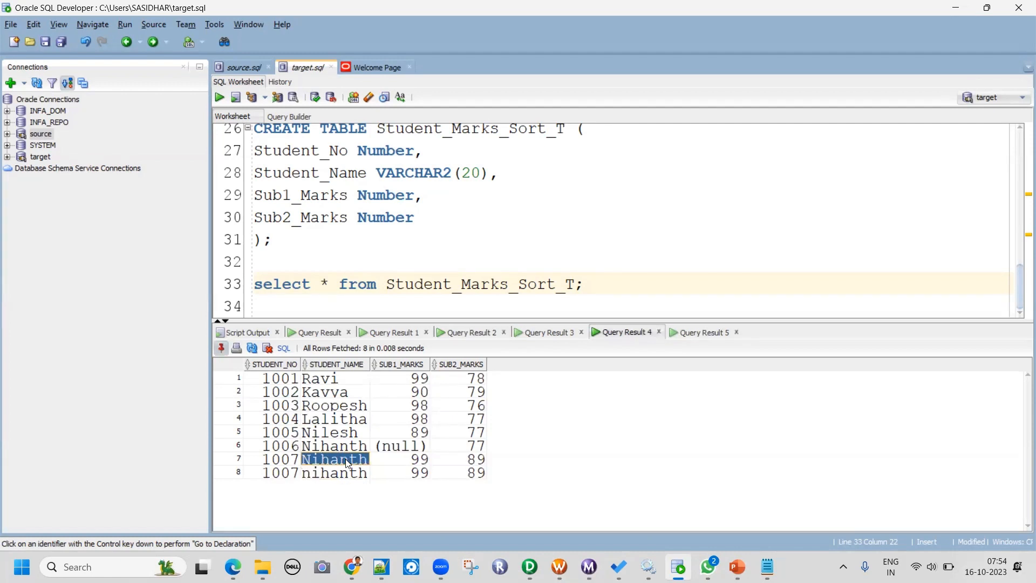
{"action": "left_click_drag", "start_coordinate": [288, 459], "coordinate": [477, 482]}
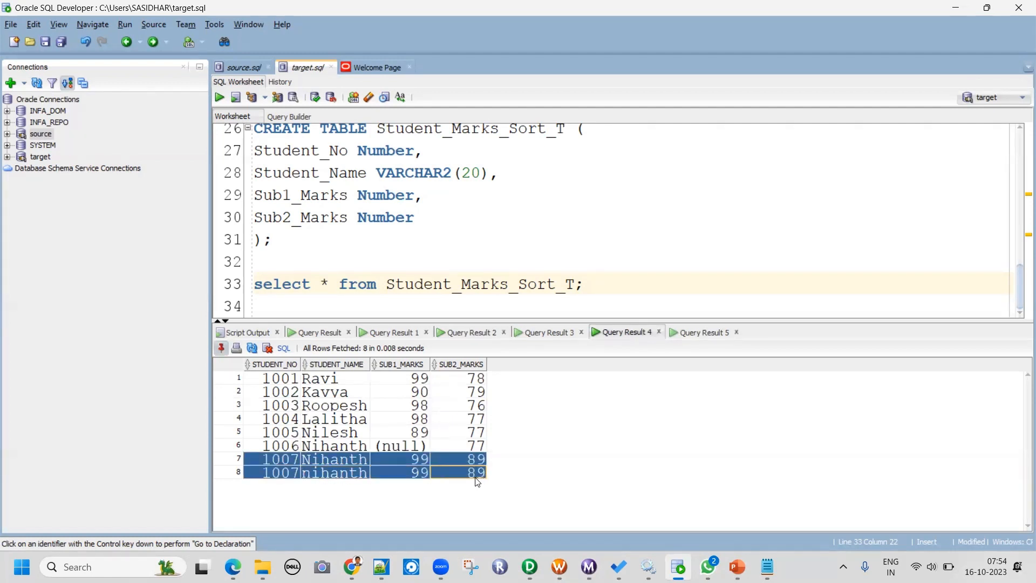
Compare the 1007 rows in Query Results 3 and 4 with Query Result 5, and check its null SUB1_MARKS value.
{"action": "left_click", "coordinate": [546, 331]}
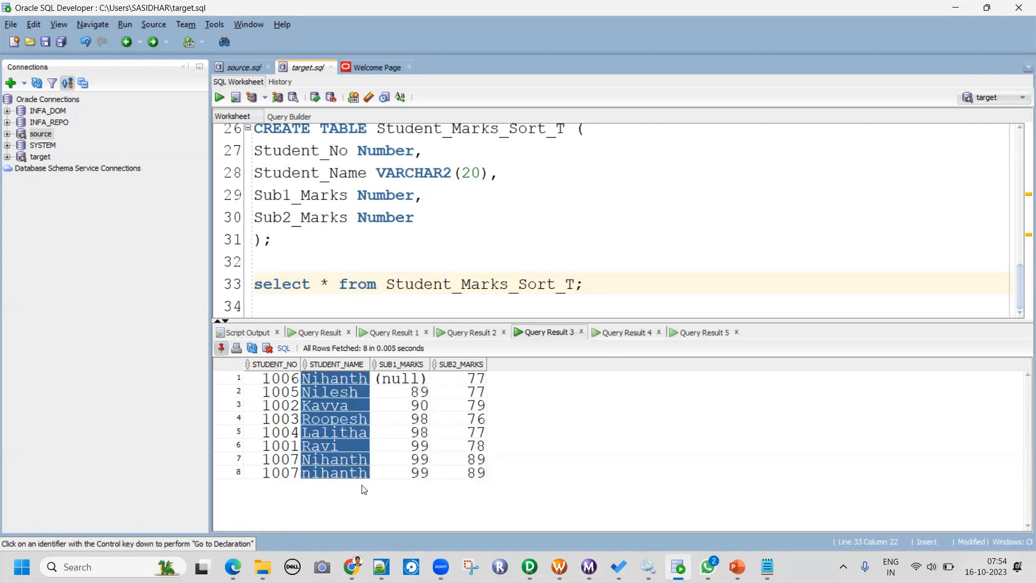
{"action": "left_click", "coordinate": [604, 332]}
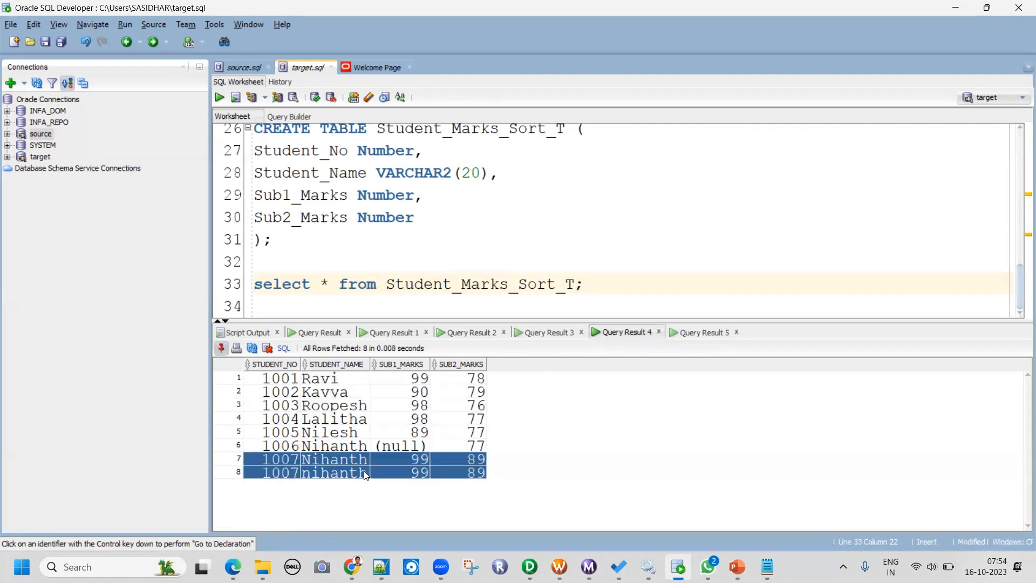
{"action": "left_click", "coordinate": [700, 332]}
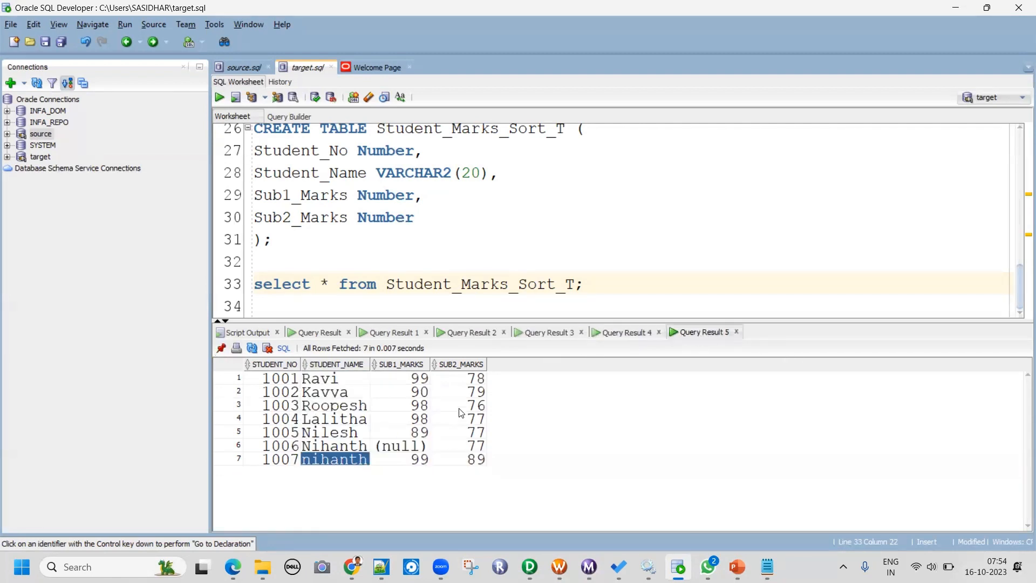
{"action": "left_click", "coordinate": [412, 446]}
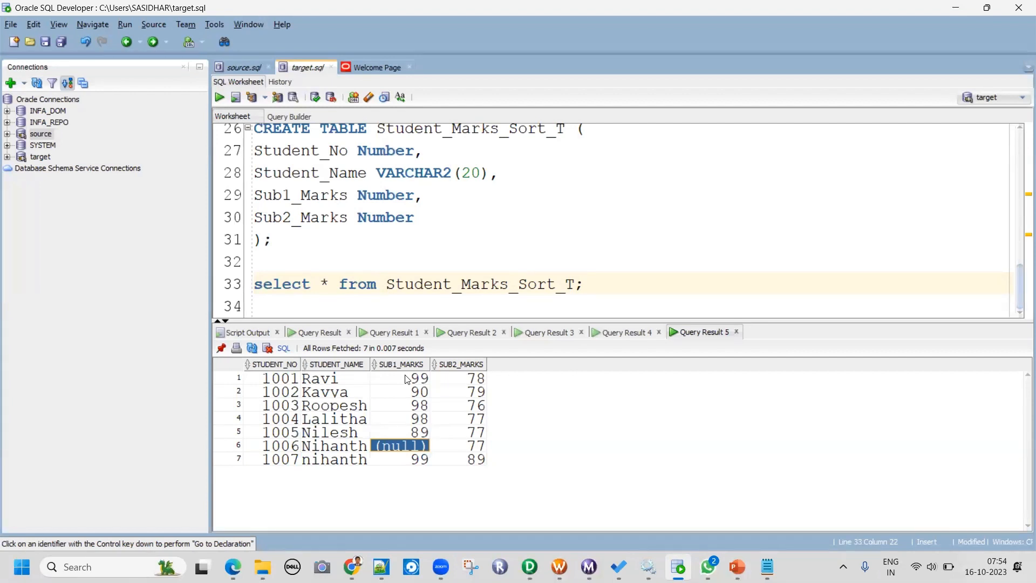
Review Query Results 4 back through 1 and compare them with the last row's SUB1_MARKS in Query Result 5.
{"action": "left_click", "coordinate": [625, 332]}
{"action": "left_click", "coordinate": [542, 331]}
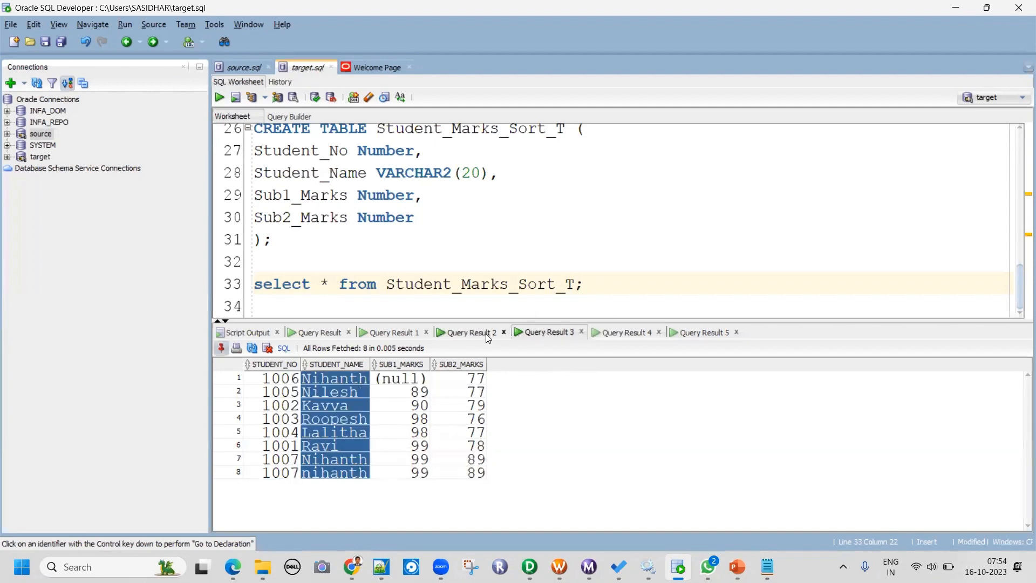
{"action": "left_click", "coordinate": [485, 332]}
{"action": "left_click", "coordinate": [383, 333]}
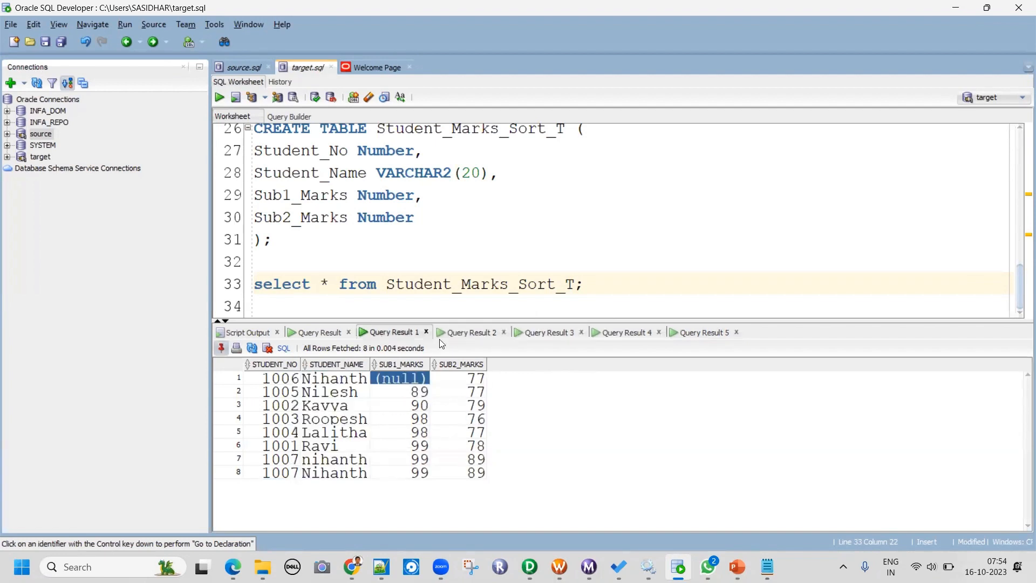
{"action": "left_click", "coordinate": [704, 333]}
{"action": "left_click", "coordinate": [417, 462]}
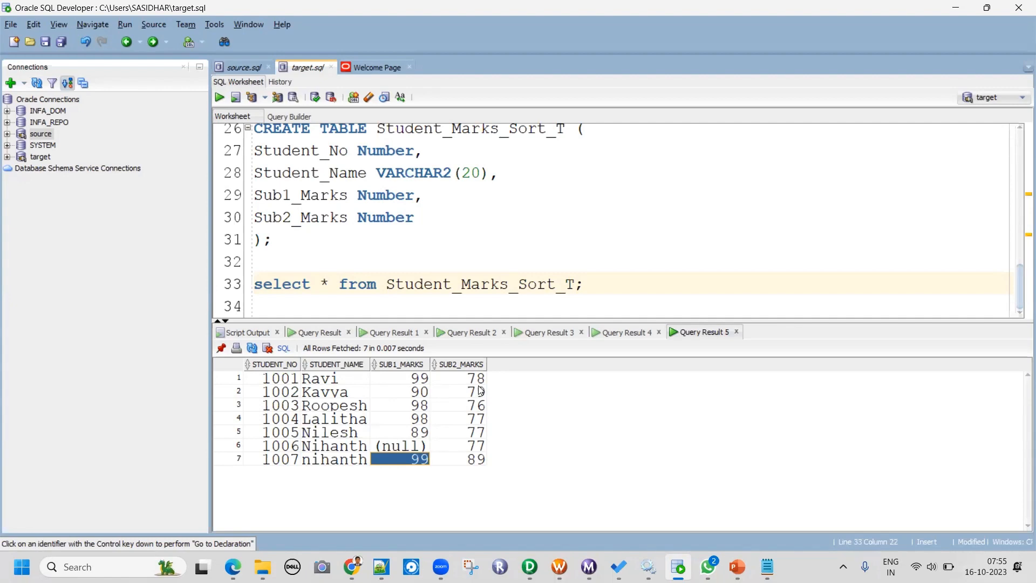
Switch to the SORT notes in Notepad and review the source script, target script and list of Sorter scenarios.
{"action": "left_click", "coordinate": [766, 564]}
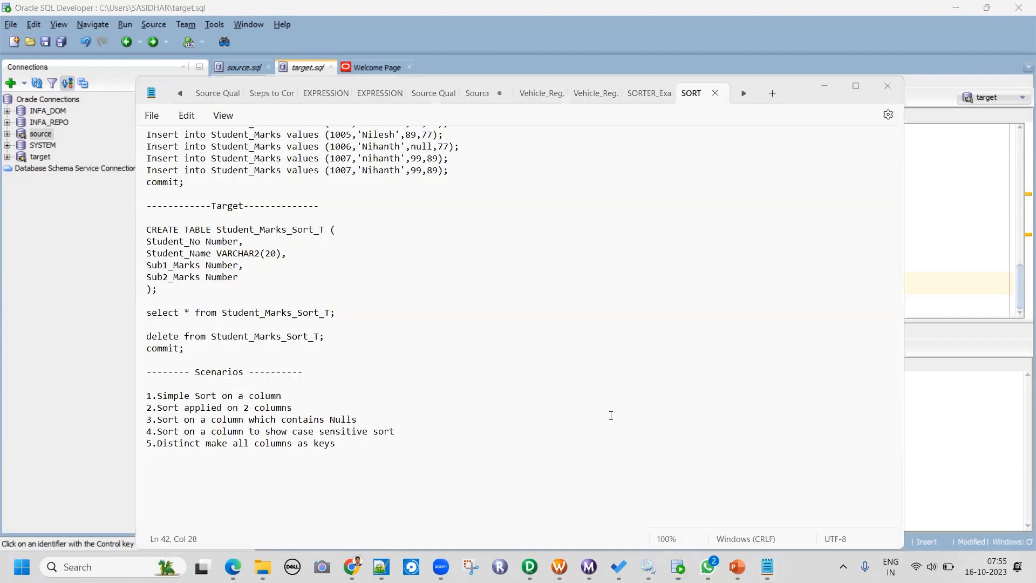
{"action": "scroll", "coordinate": [449, 393], "scroll_direction": "up", "scroll_amount": 3}
{"action": "scroll", "coordinate": [449, 392], "scroll_direction": "up", "scroll_amount": 4}
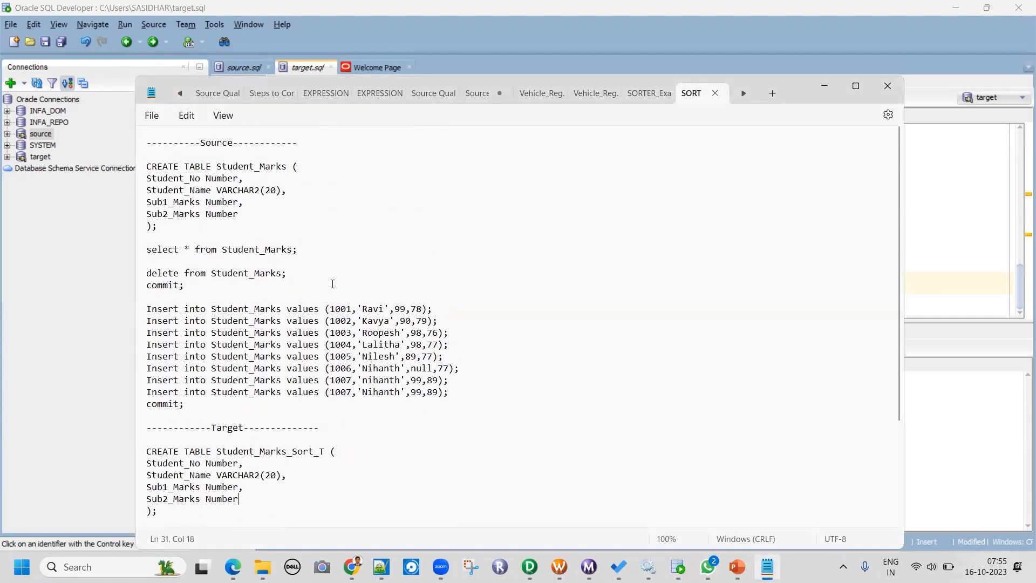
{"action": "scroll", "coordinate": [303, 381], "scroll_direction": "down", "scroll_amount": 4}
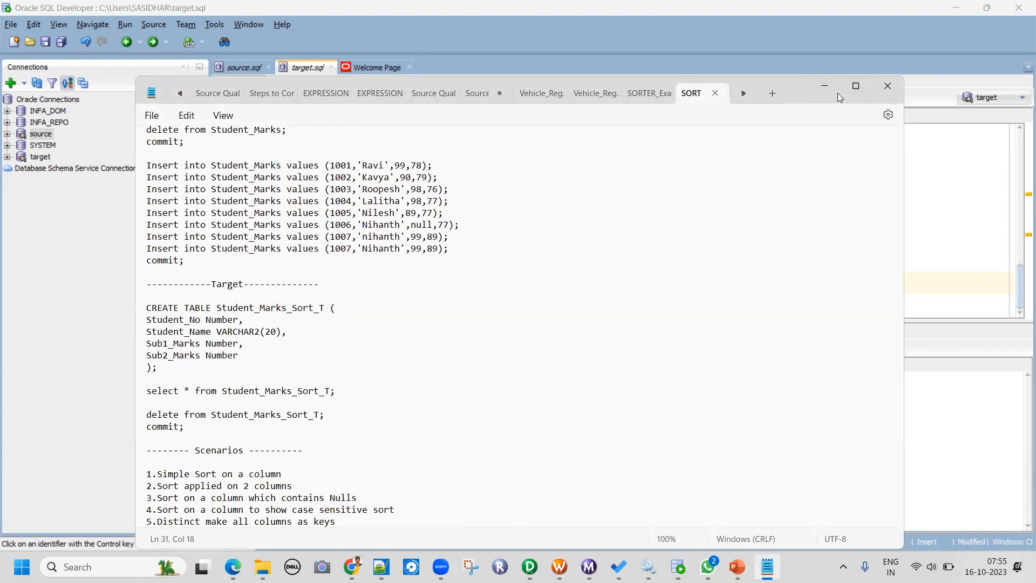
{"action": "left_click", "coordinate": [503, 273]}
{"action": "scroll", "coordinate": [319, 212], "scroll_direction": "up", "scroll_amount": 3}
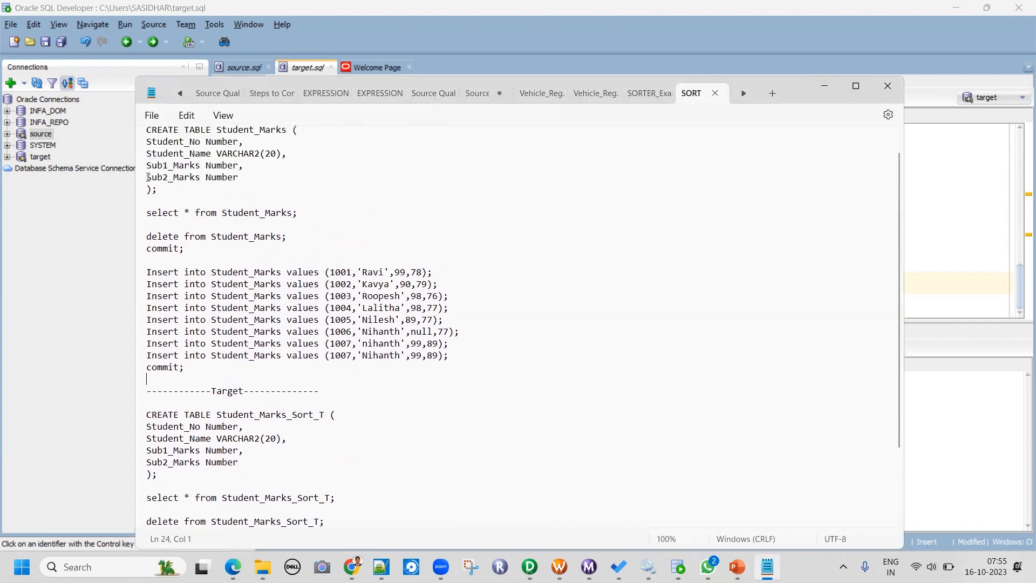
{"action": "scroll", "coordinate": [235, 357], "scroll_direction": "down", "scroll_amount": 3}
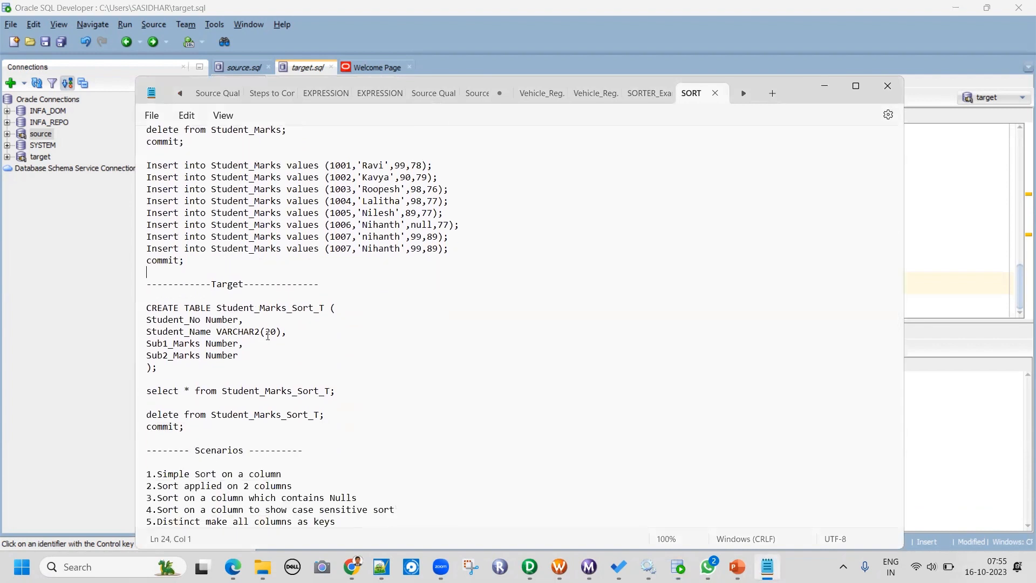
{"action": "left_click", "coordinate": [419, 360]}
{"action": "scroll", "coordinate": [312, 281], "scroll_direction": "up", "scroll_amount": 4}
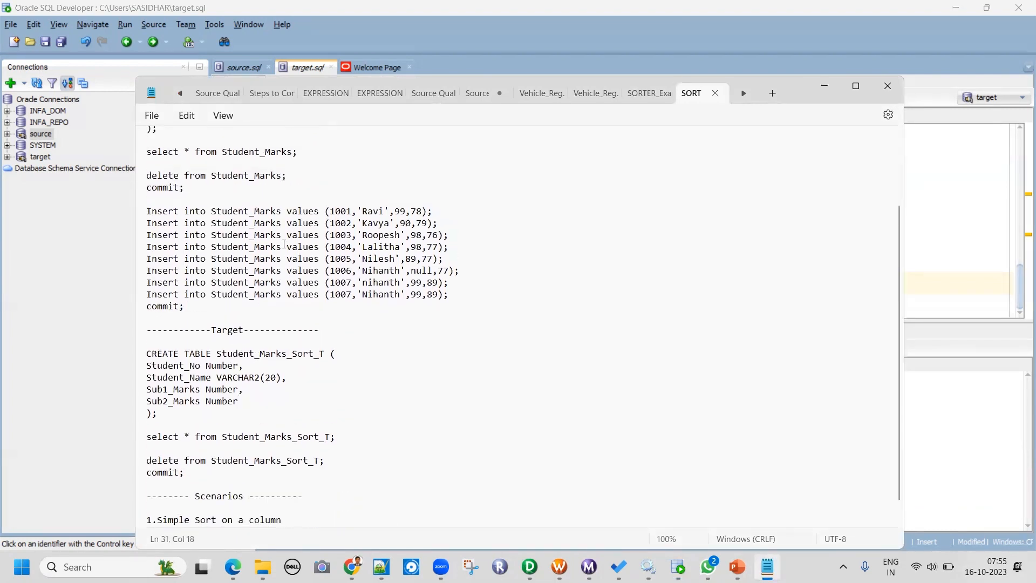
{"action": "scroll", "coordinate": [270, 242], "scroll_direction": "down", "scroll_amount": 4}
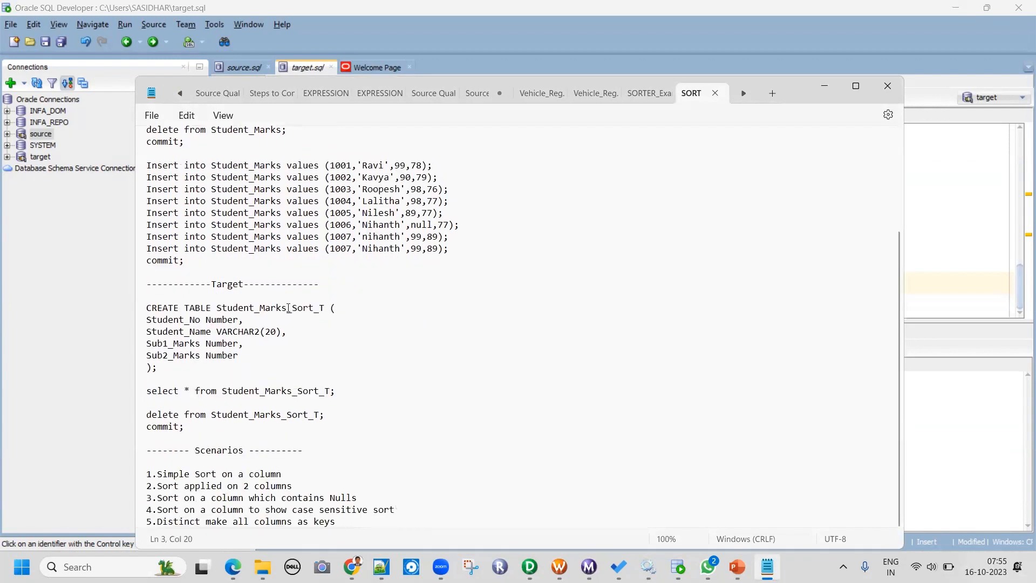
{"action": "left_click", "coordinate": [288, 307]}
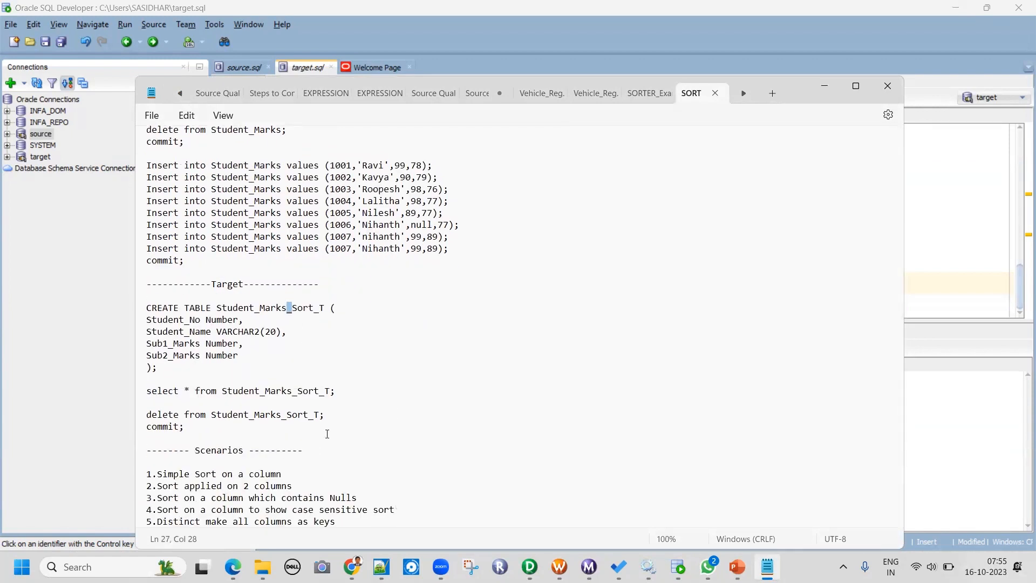
{"action": "left_click", "coordinate": [444, 352]}
{"action": "left_click", "coordinate": [828, 86]}
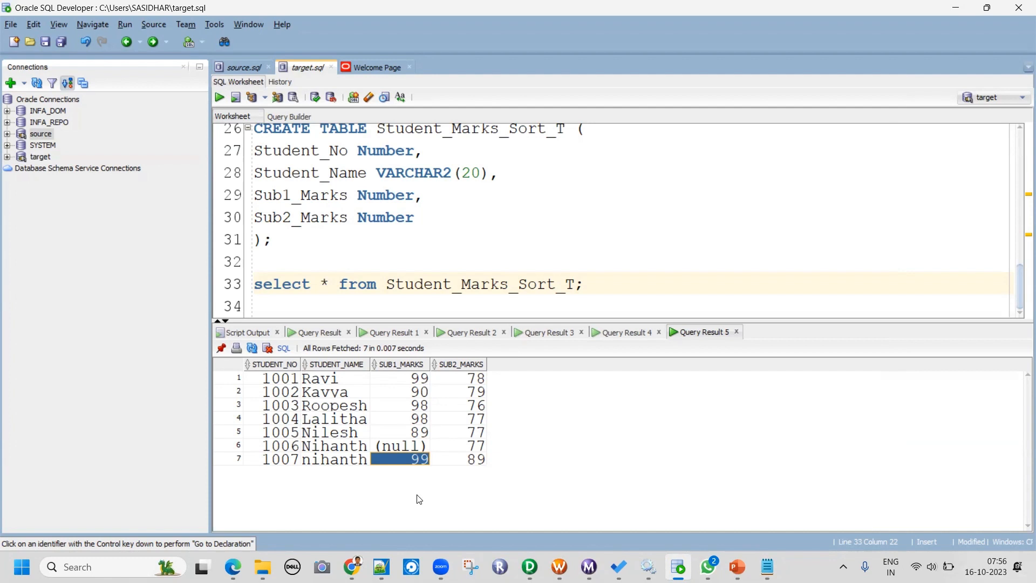
{"action": "left_click", "coordinate": [592, 284]}
{"action": "left_click_drag", "start_coordinate": [587, 282], "coordinate": [252, 281]}
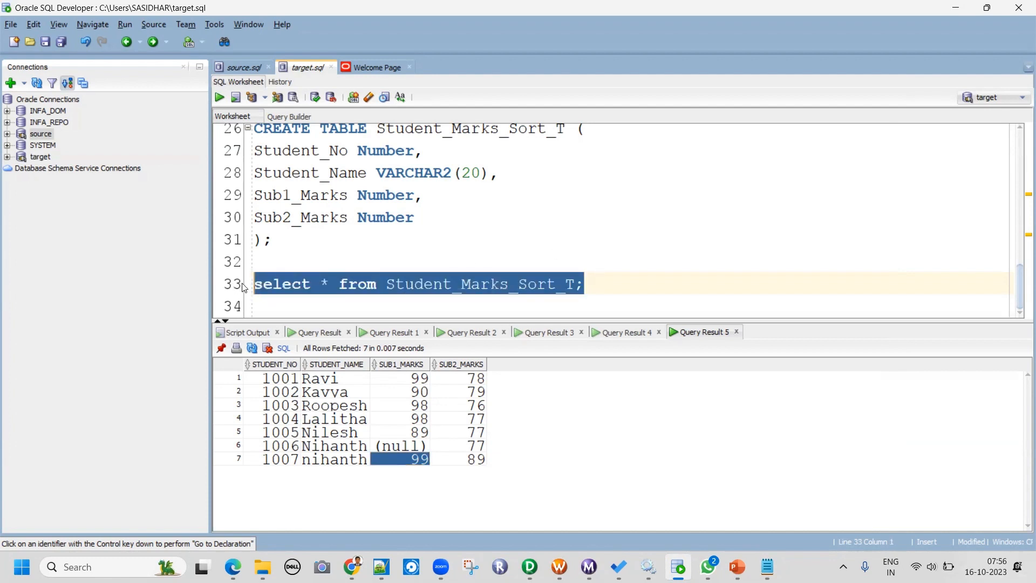
{"action": "left_click", "coordinate": [557, 284]}
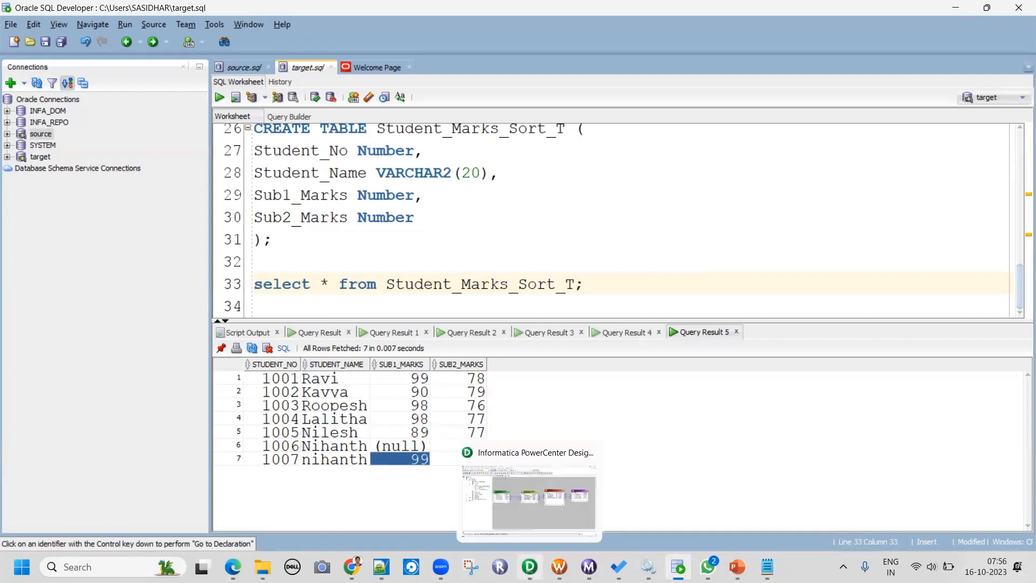
{"action": "left_click", "coordinate": [579, 281]}
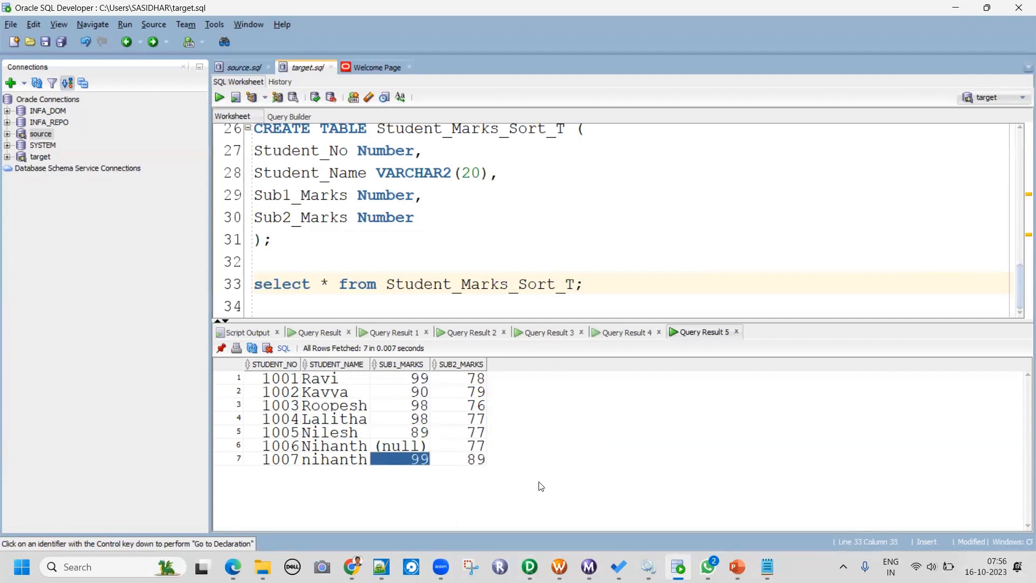
Switch to PowerCenter Designer and review the key ports, sort directions and properties of the srt_Student Sorter.
{"action": "key", "text": "alt+Tab"}
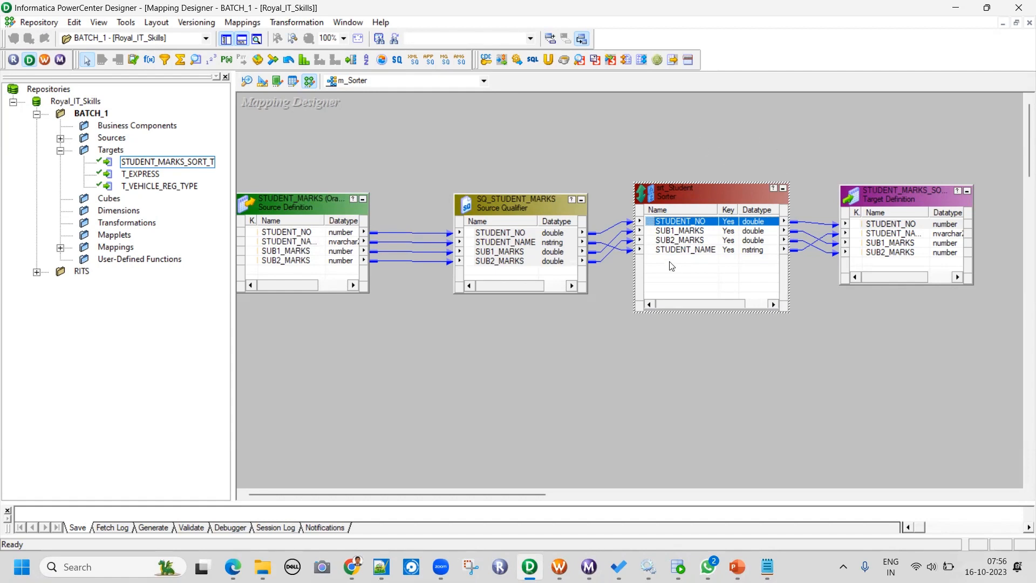
{"action": "left_click", "coordinate": [693, 232]}
{"action": "double_click", "coordinate": [696, 192]}
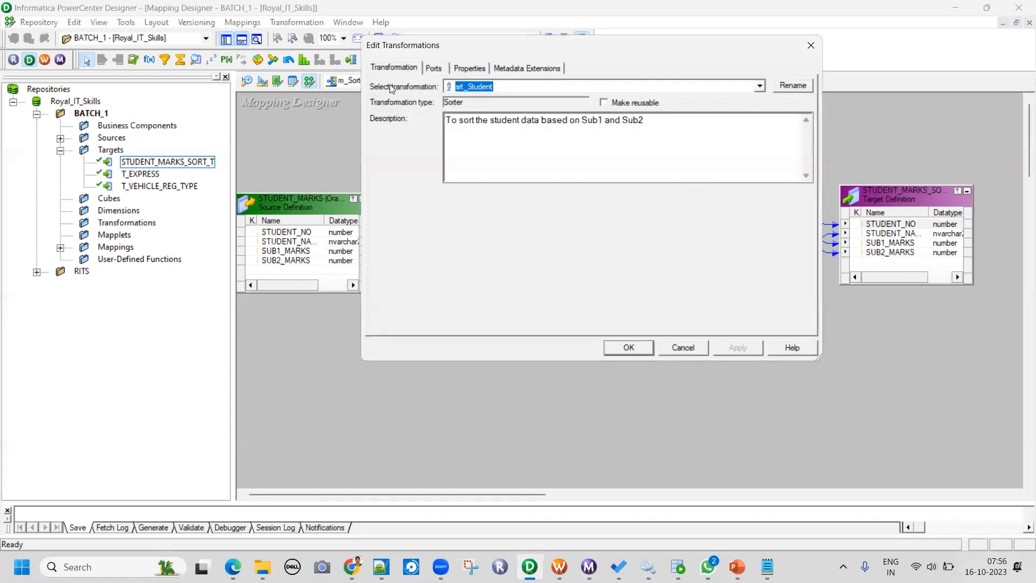
{"action": "left_click", "coordinate": [465, 69]}
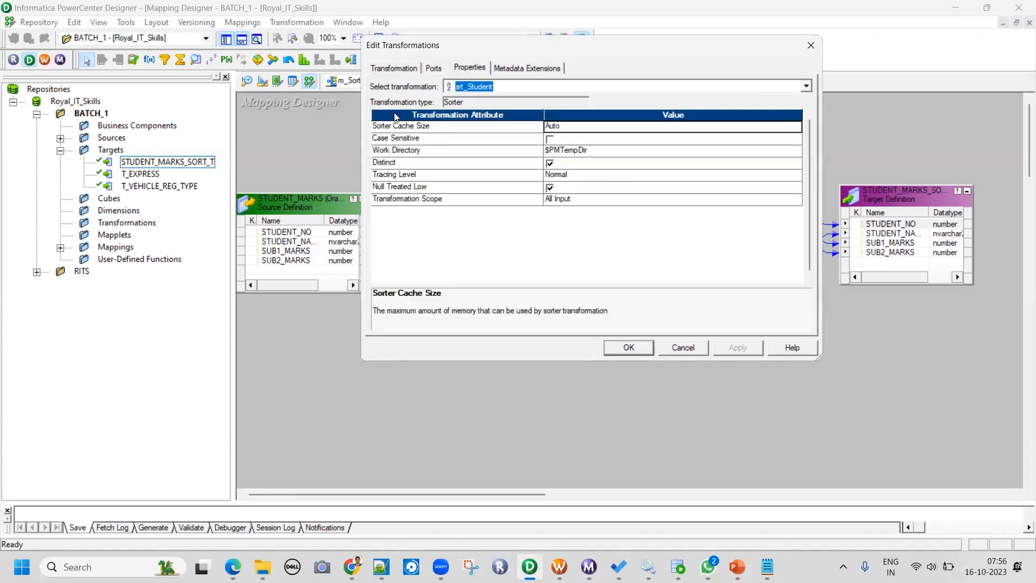
{"action": "left_click", "coordinate": [415, 70]}
{"action": "left_click", "coordinate": [435, 68]}
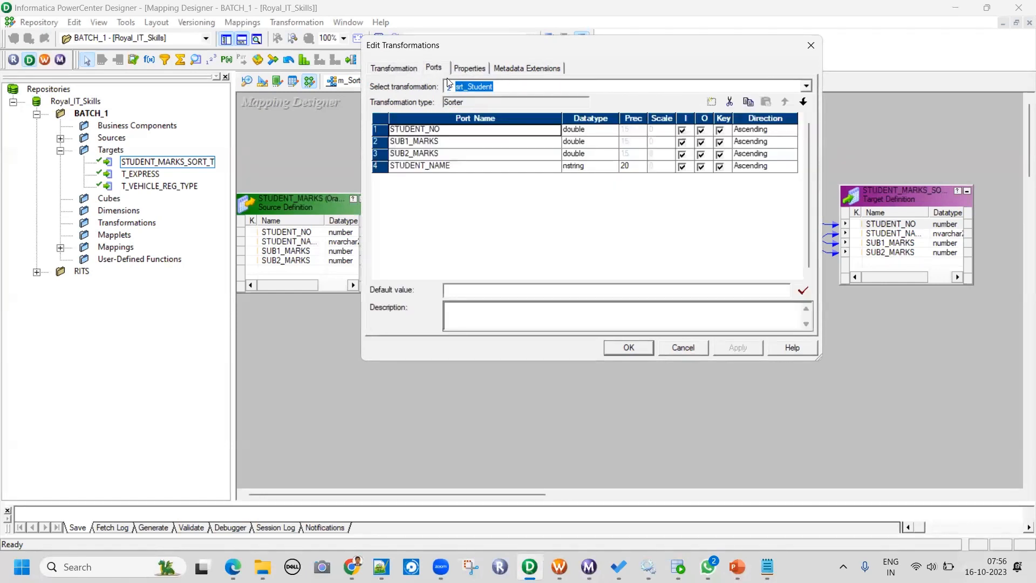
{"action": "left_click", "coordinate": [467, 68]}
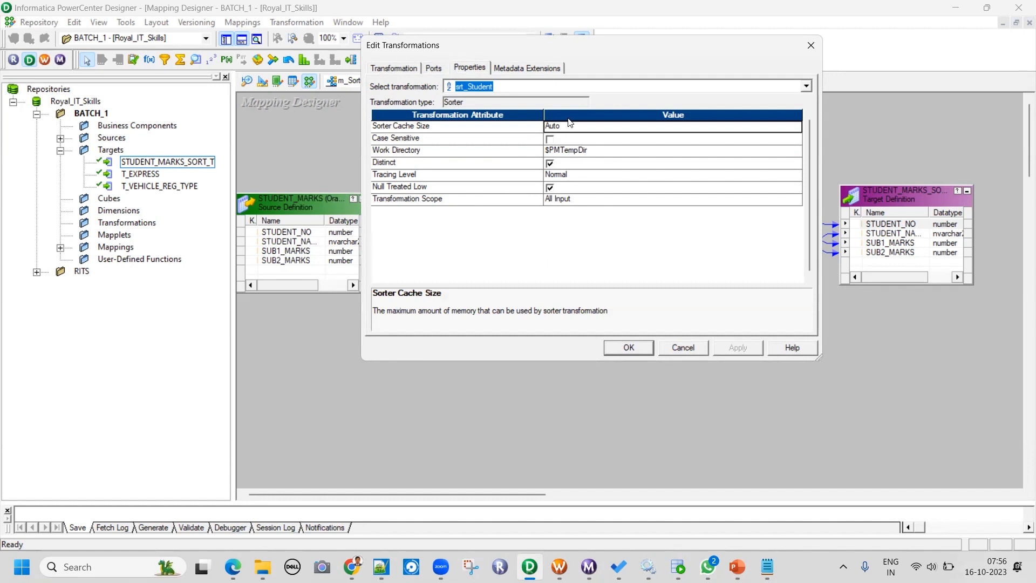
Turn Case Sensitive on and back off for the srt_Student Sorter, applying each change.
{"action": "left_click", "coordinate": [550, 139]}
{"action": "left_click", "coordinate": [739, 348]}
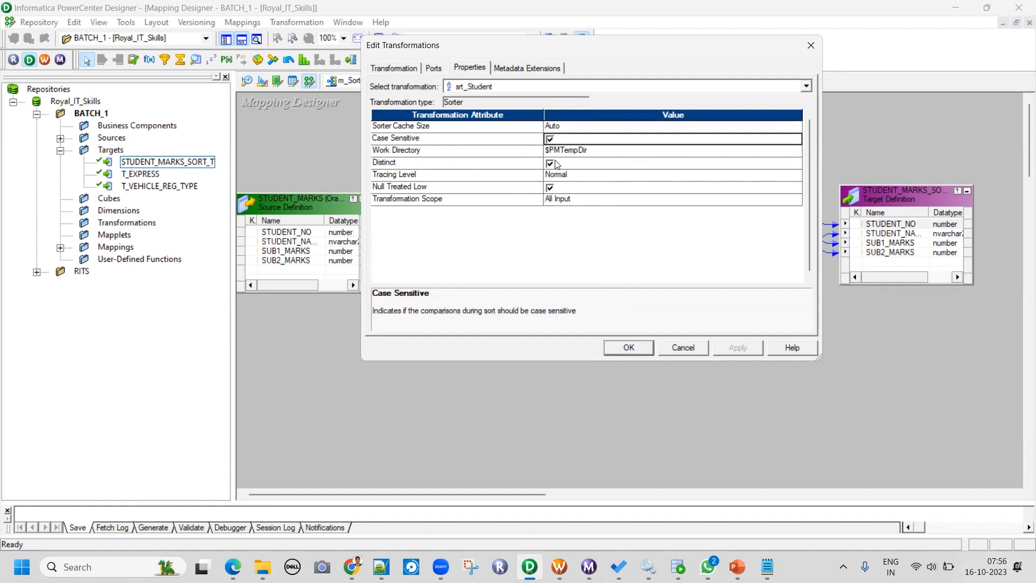
{"action": "left_click", "coordinate": [550, 139]}
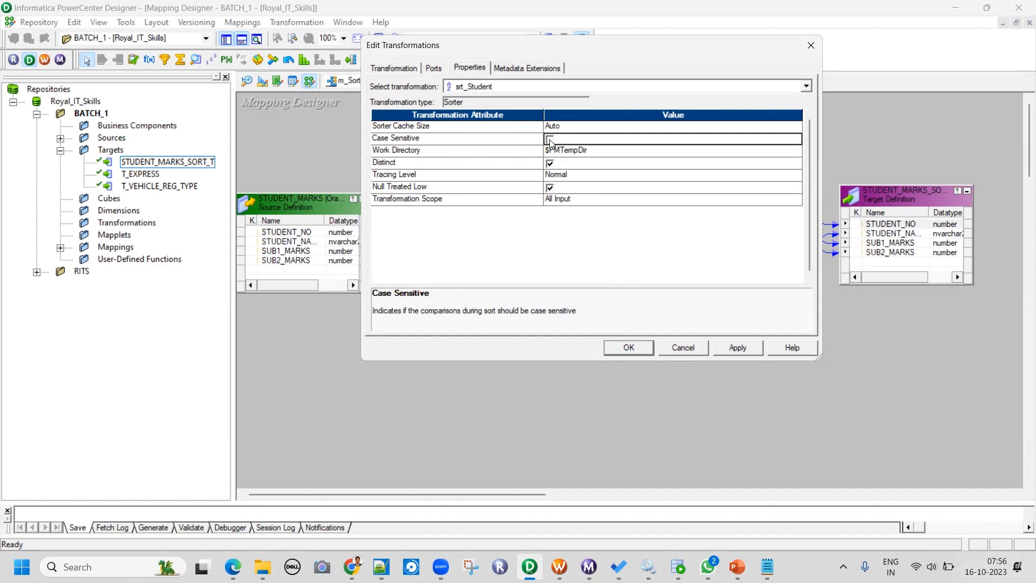
{"action": "left_click", "coordinate": [737, 348]}
{"action": "left_click", "coordinate": [628, 348]}
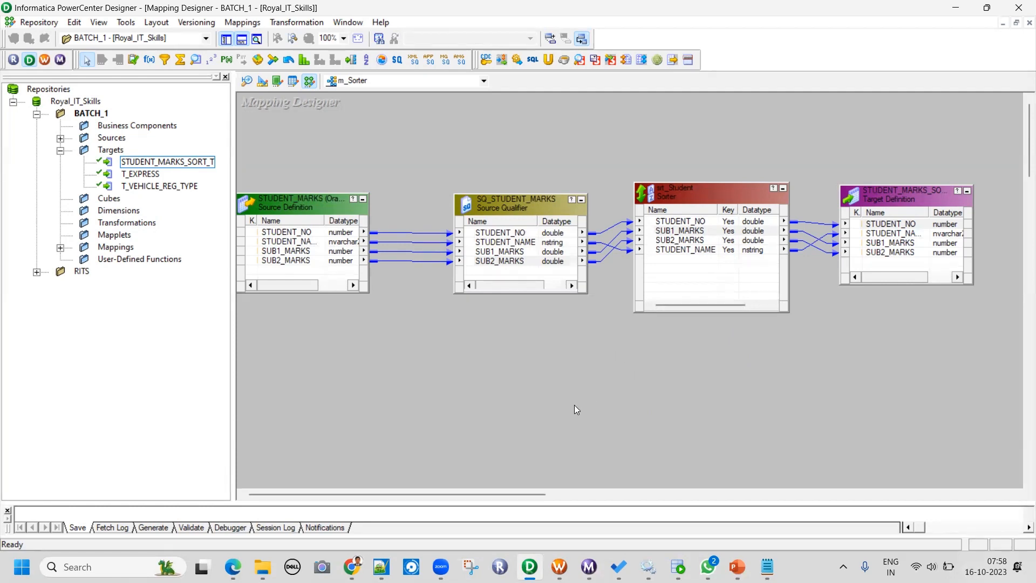
{"action": "left_click", "coordinate": [559, 567]}
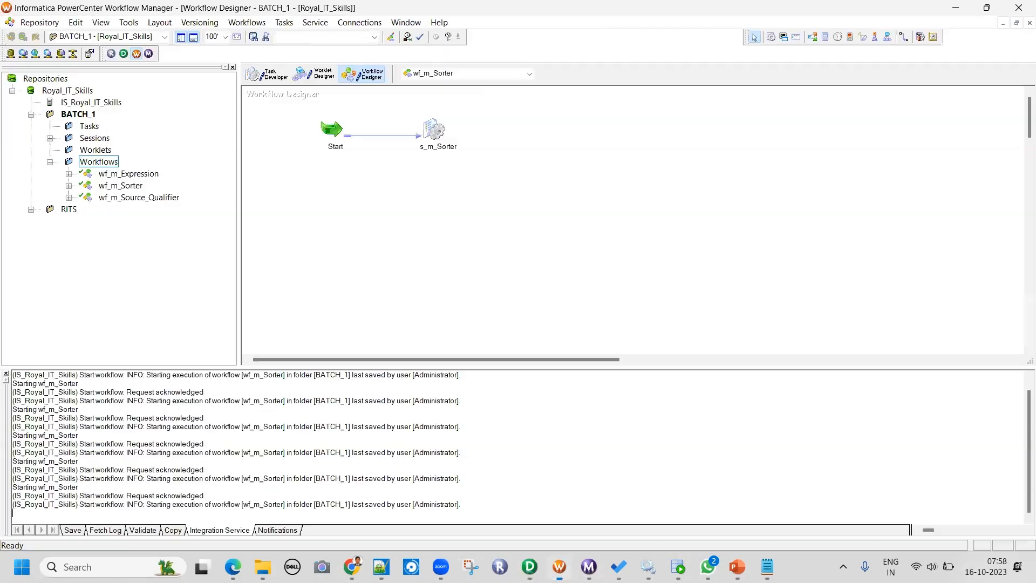
{"action": "left_click", "coordinate": [283, 22]}
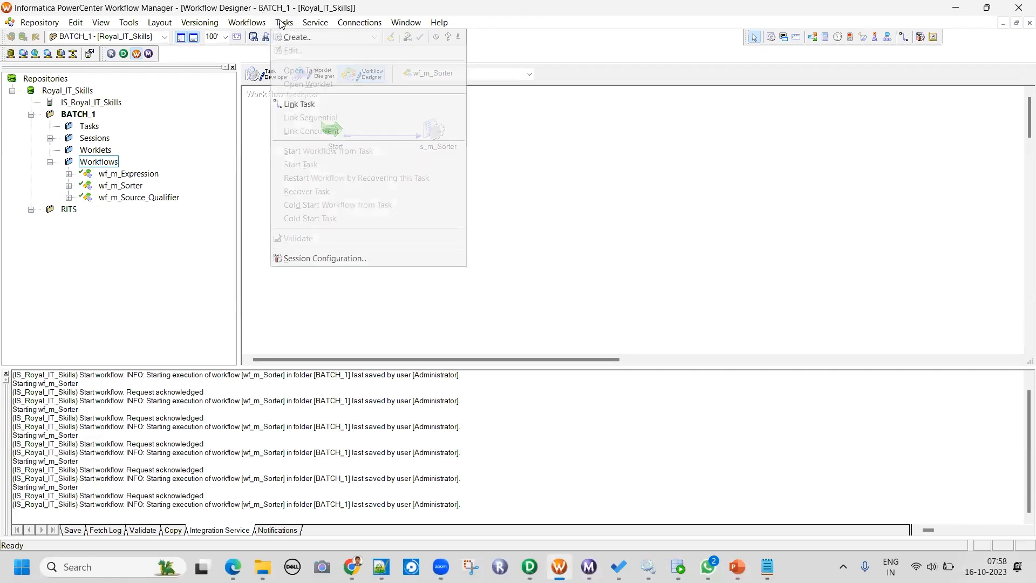
{"action": "left_click", "coordinate": [622, 213]}
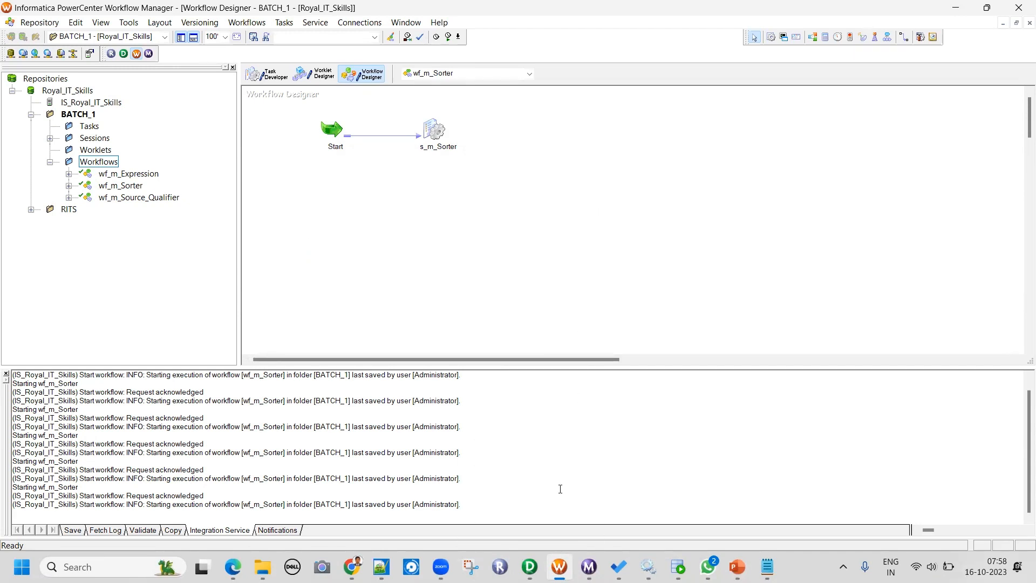
{"action": "left_click", "coordinate": [536, 563]}
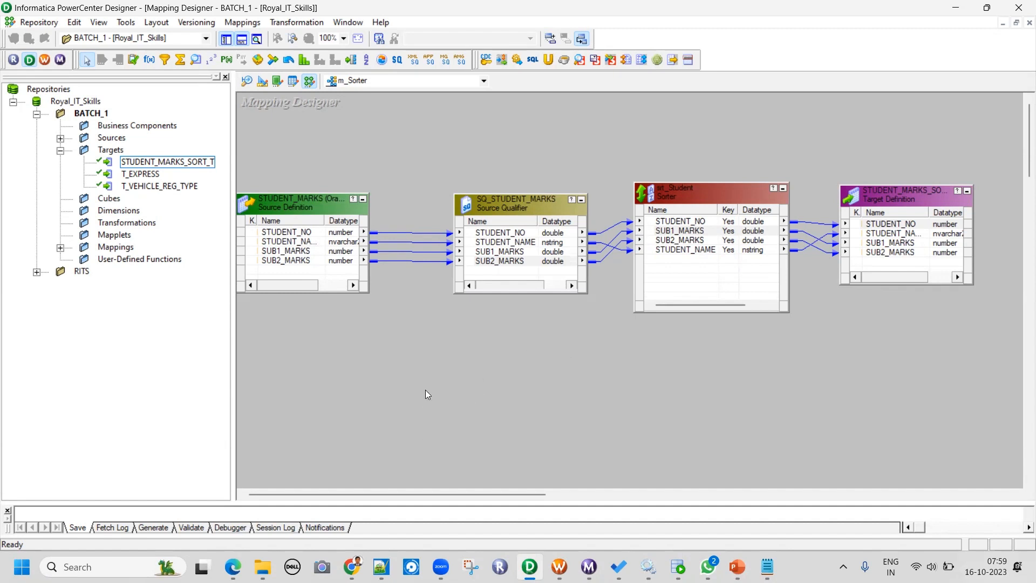
{"action": "left_click_drag", "start_coordinate": [512, 494], "coordinate": [500, 493]}
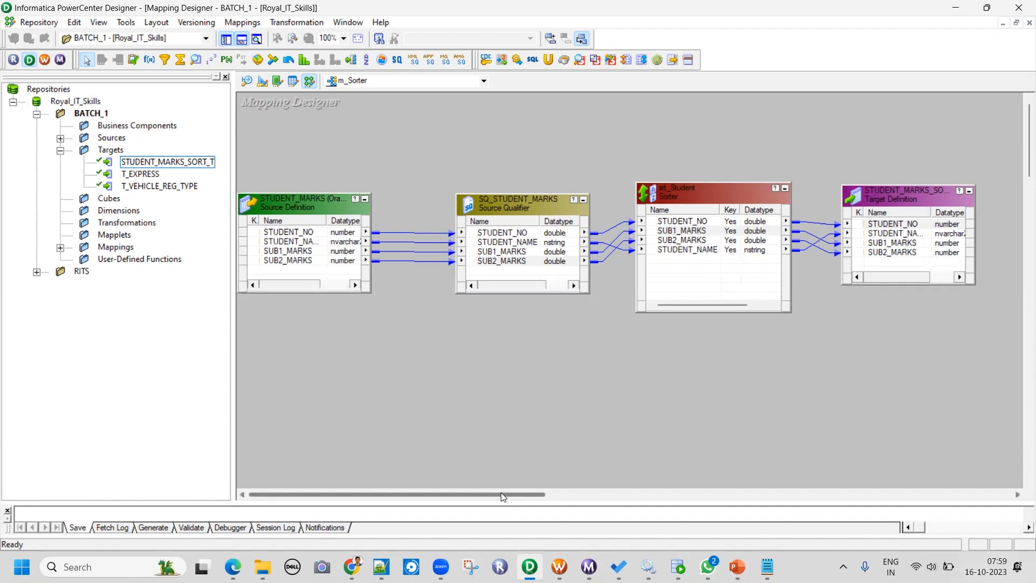